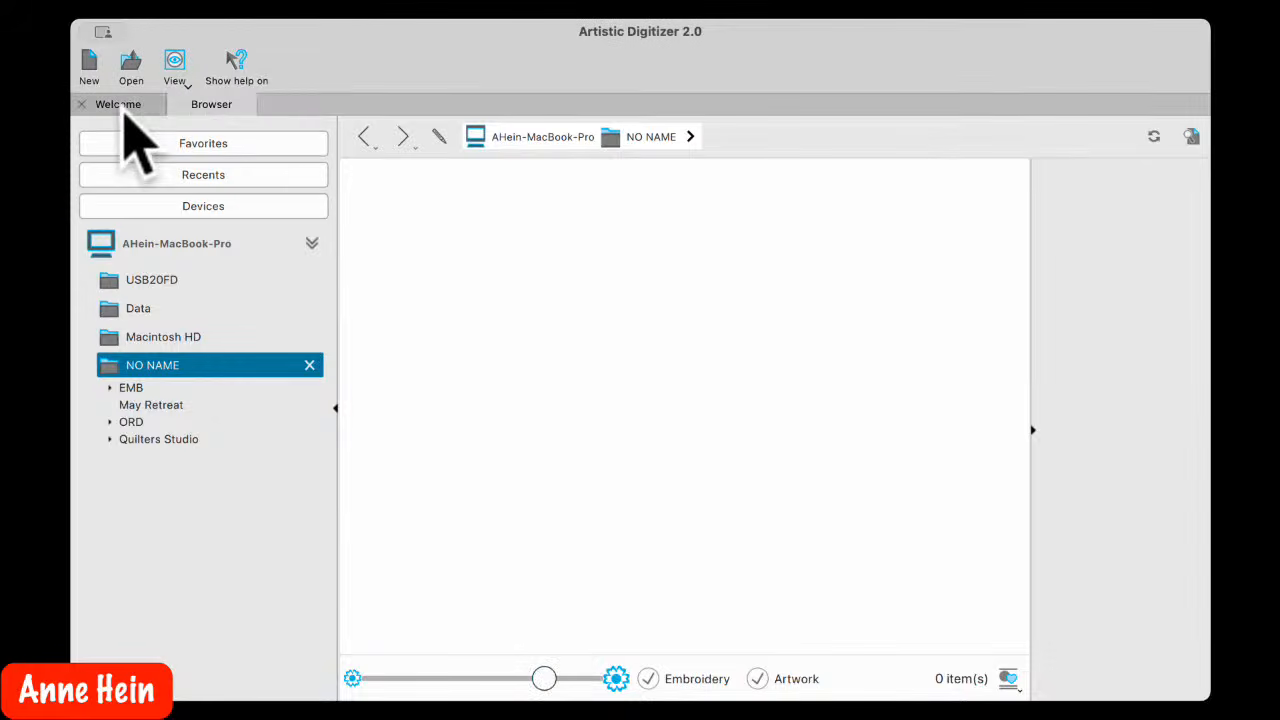
Return to the Welcome page and expand the Tutorials list into the full video library
click(120, 106)
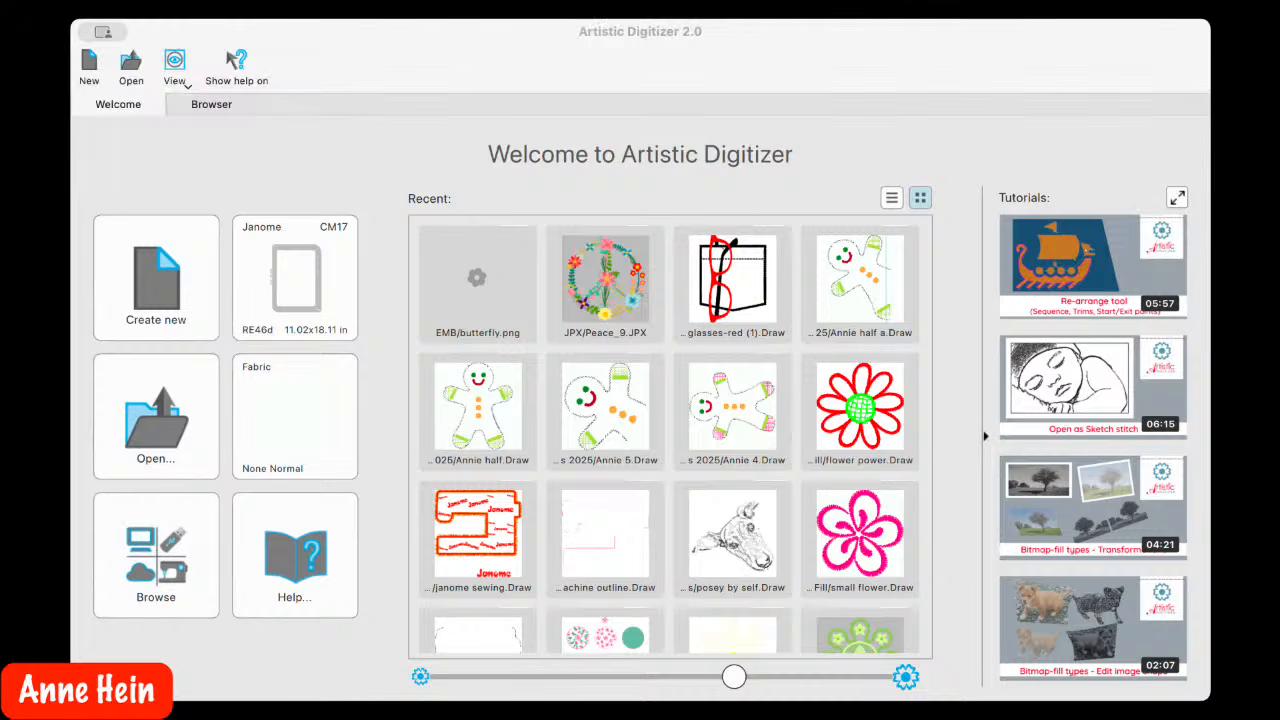
click(1131, 80)
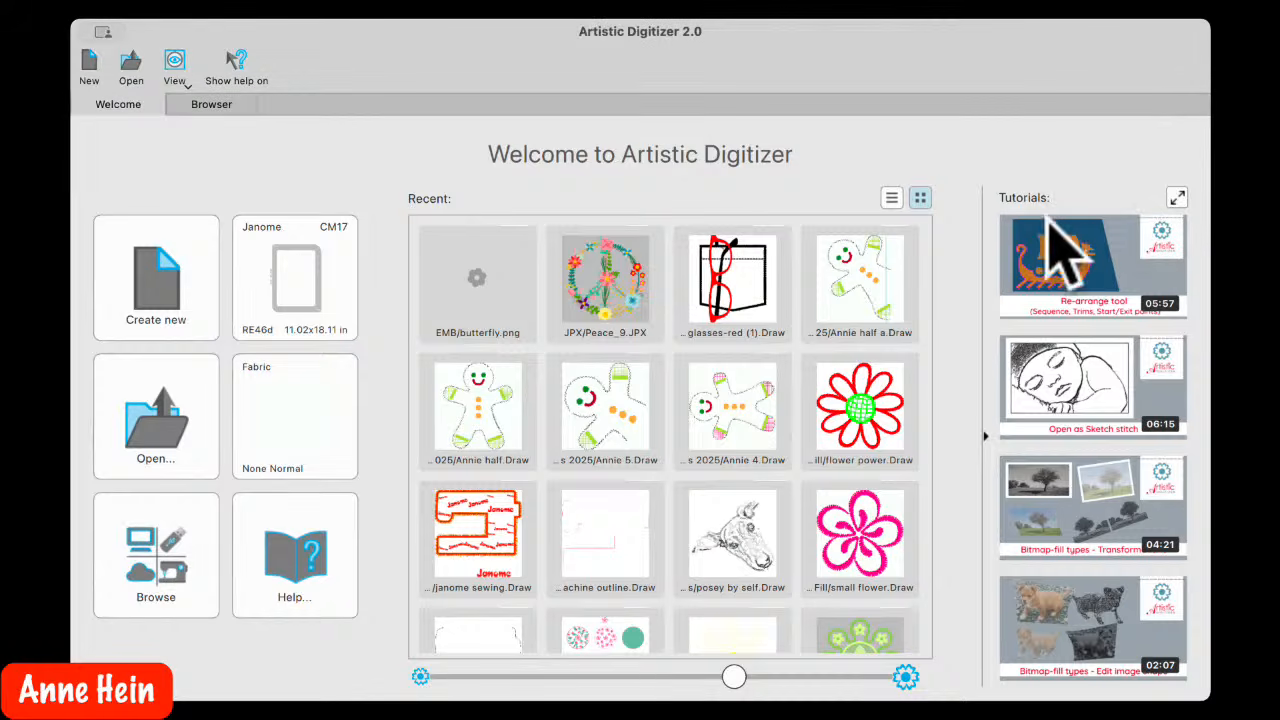
click(1177, 198)
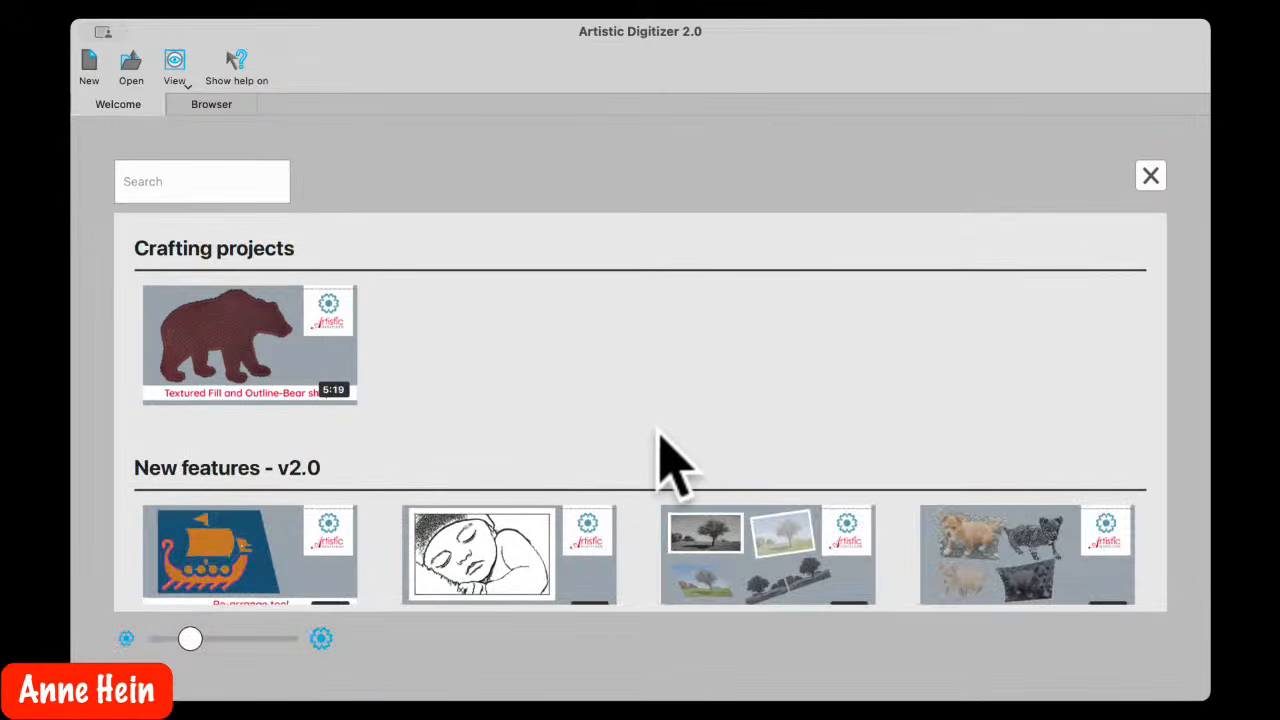
Skim the tutorial videos in the New features - v2.0 and Getting Started categories
scroll(660, 432, down, 10)
scroll(655, 440, down, 5)
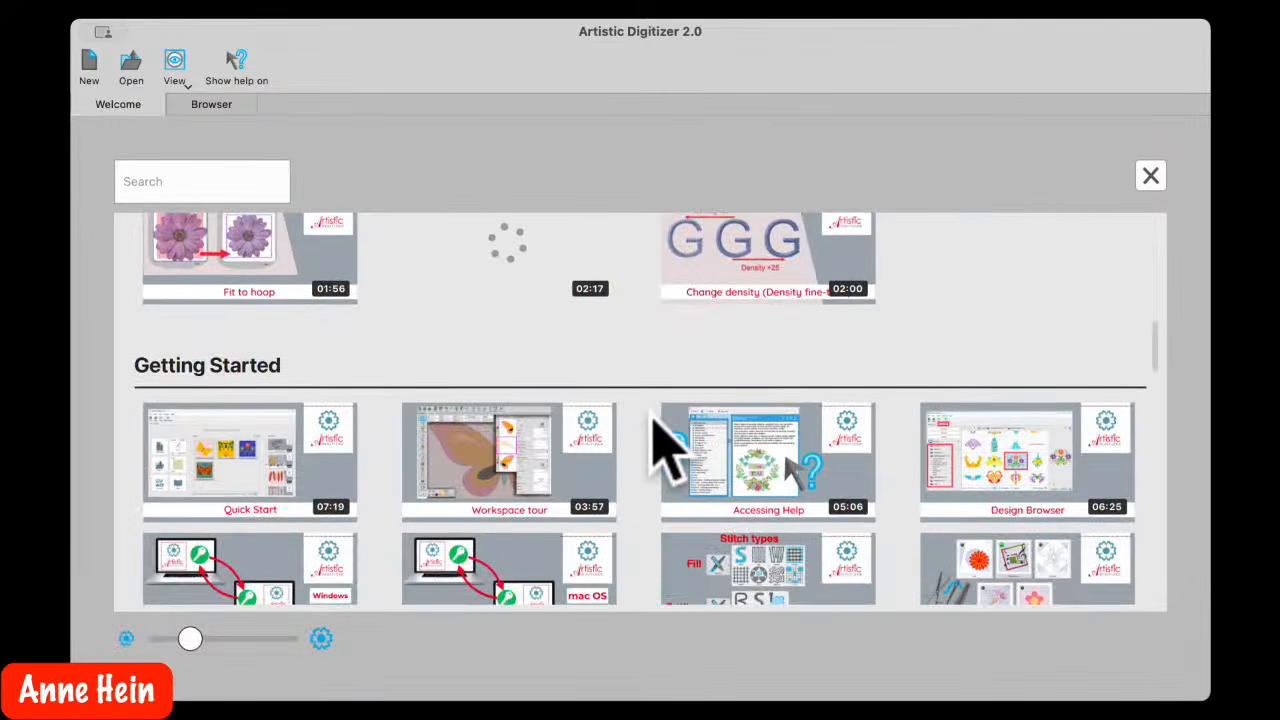
scroll(648, 408, up, 1)
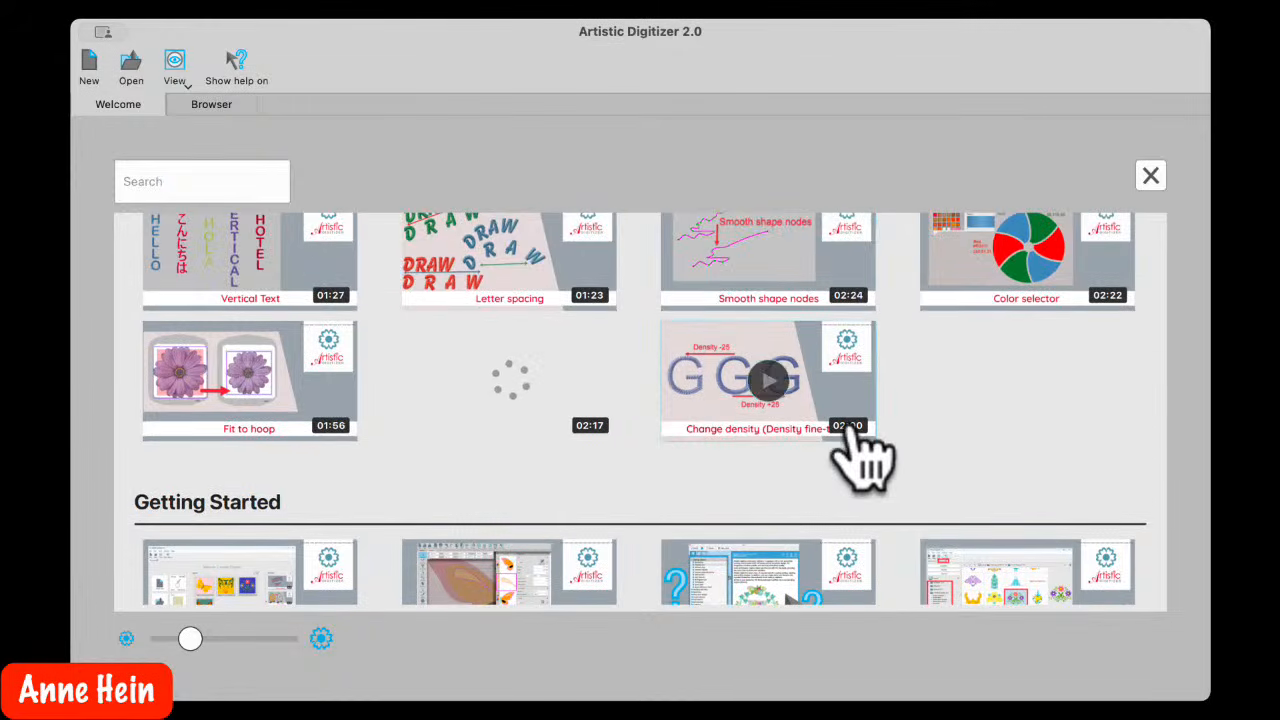
scroll(629, 329, down, 4)
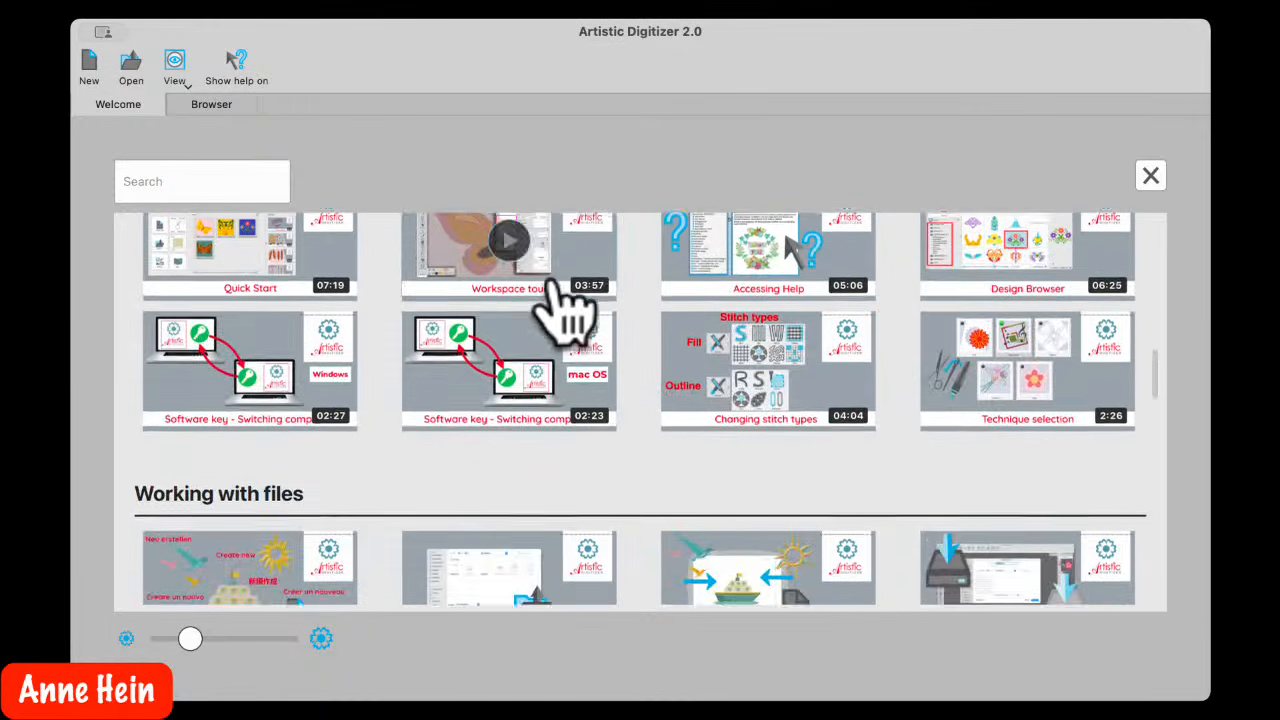
scroll(566, 300, up, 8)
scroll(643, 500, up, 3)
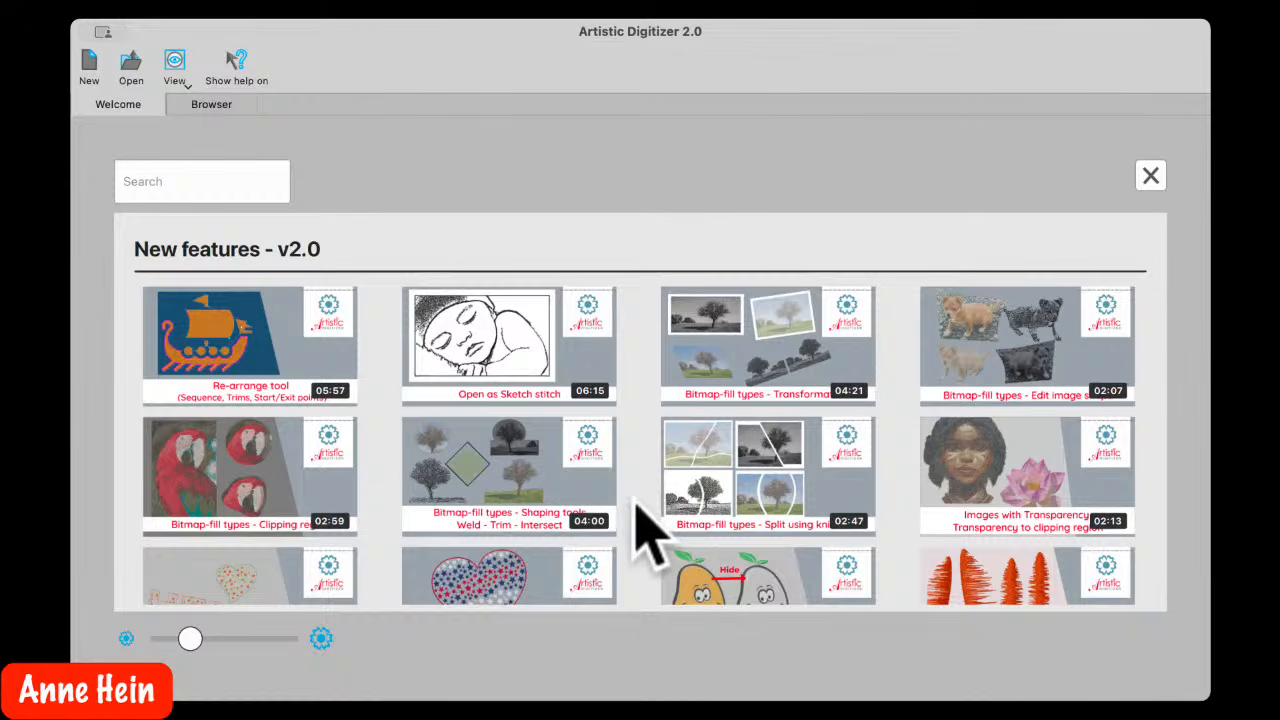
Examine the tutorial videos from New features - v2.0 through Getting Started and Working with files to View your designs
scroll(600, 490, down, 3)
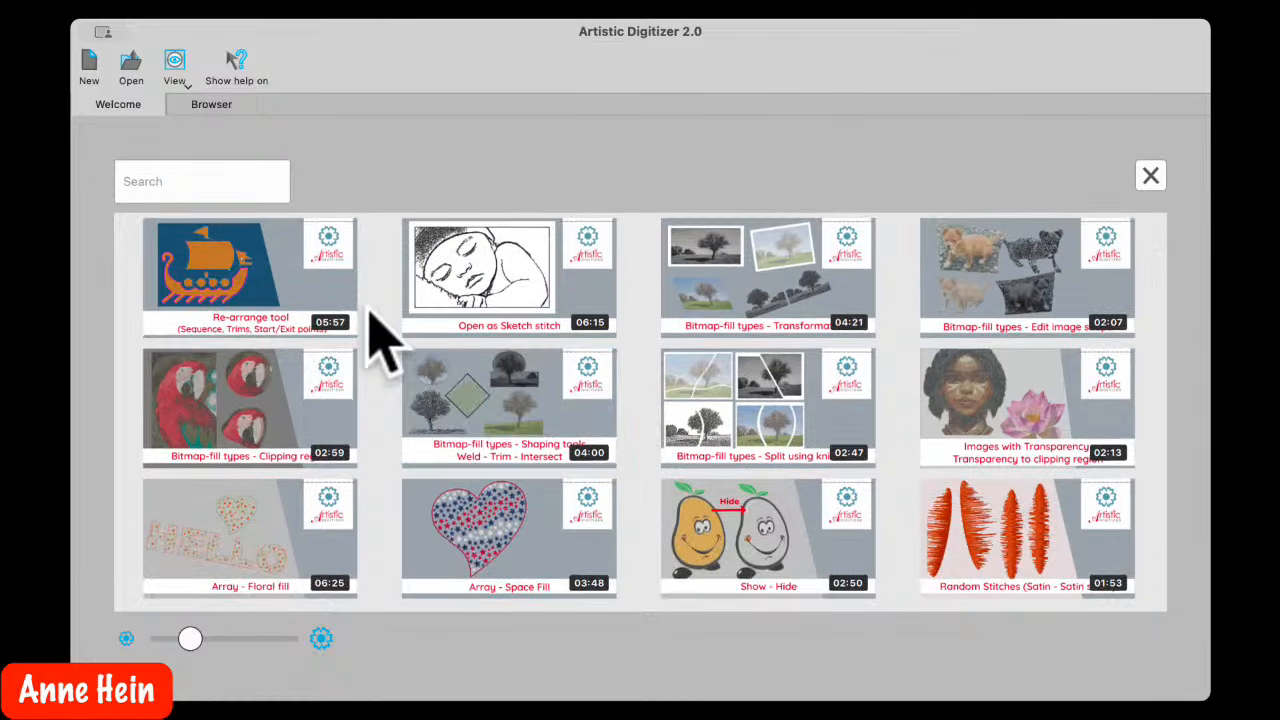
scroll(371, 329, down, 5)
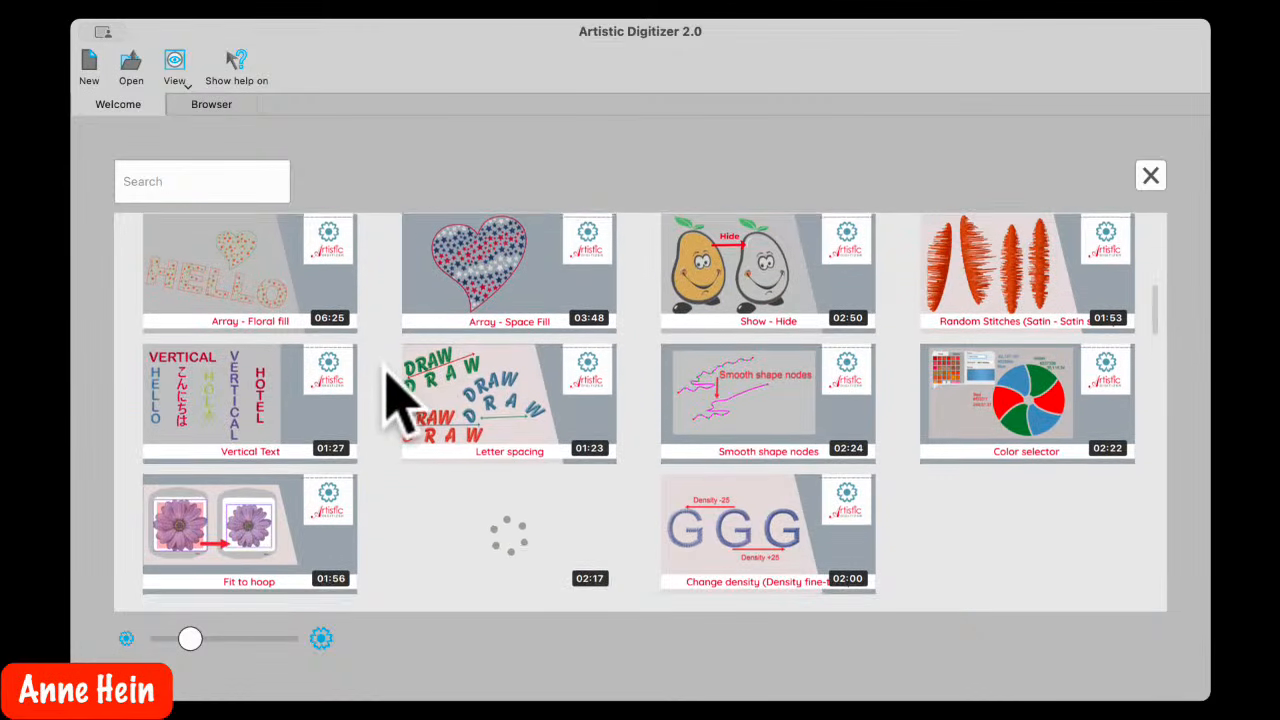
scroll(400, 390, down, 4)
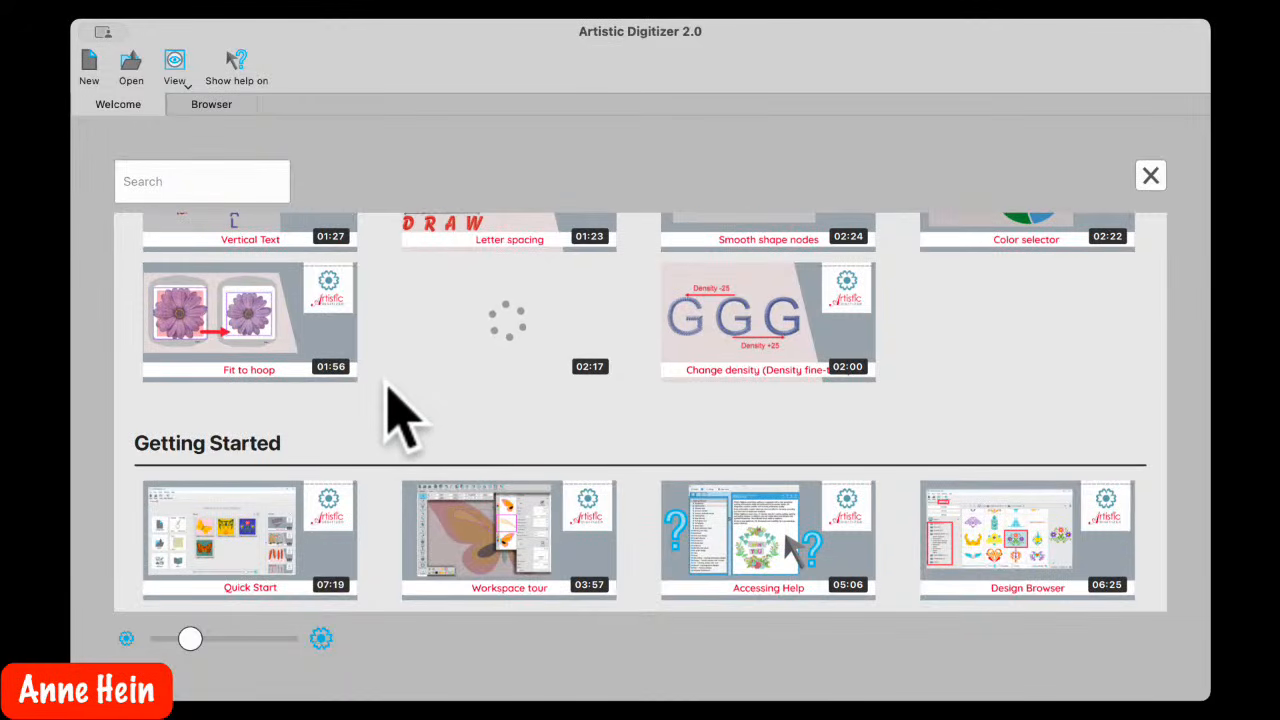
scroll(389, 388, down, 8)
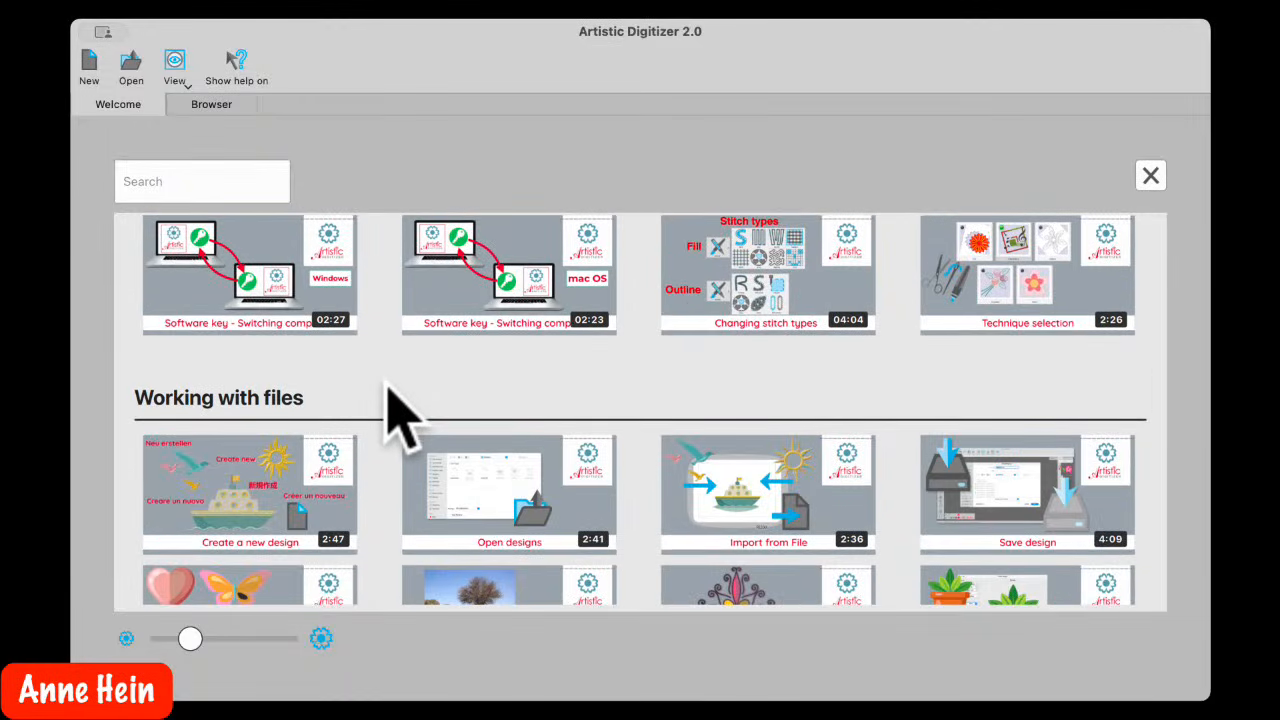
scroll(400, 405, down, 6)
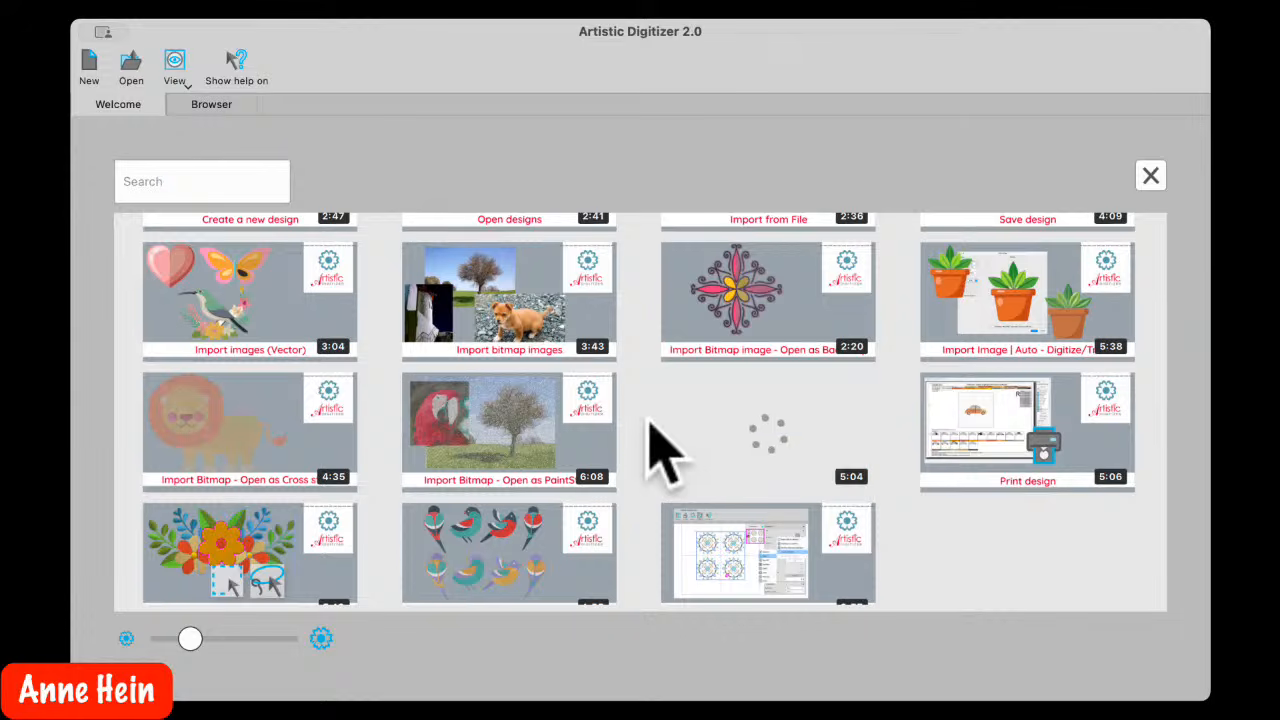
scroll(660, 450, down, 4)
scroll(660, 450, up, 4)
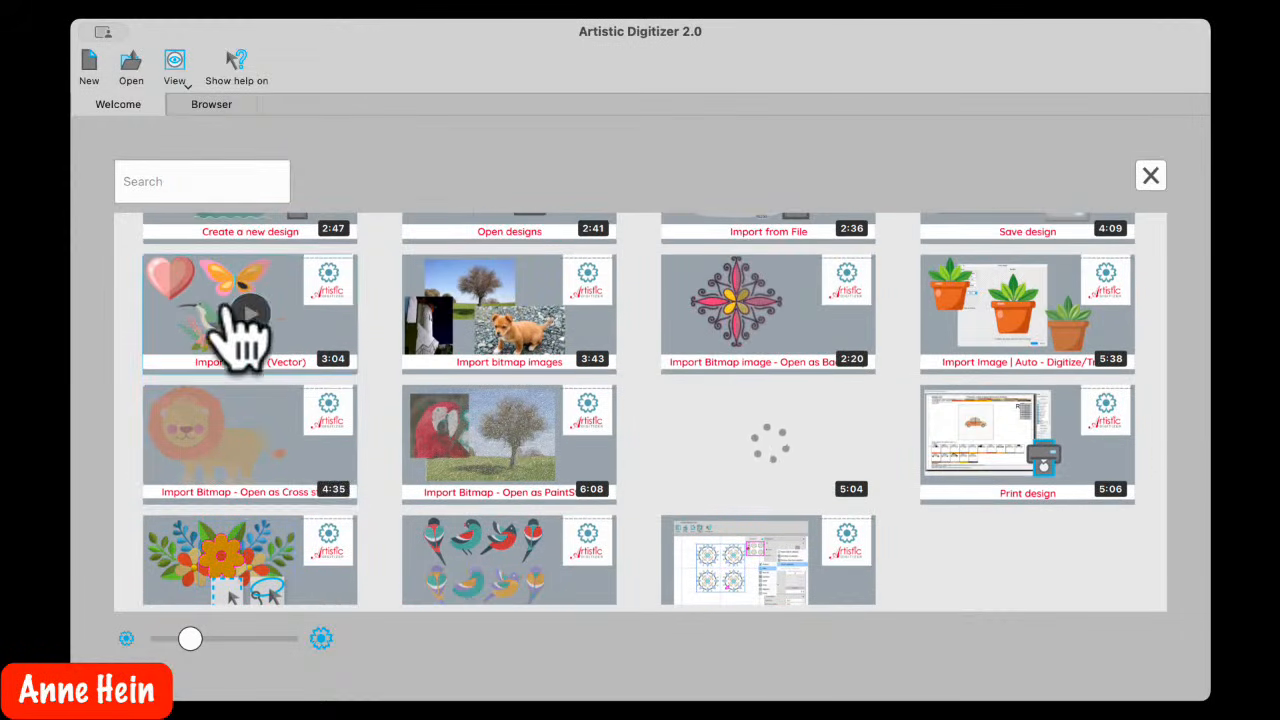
scroll(640, 468, down, 9)
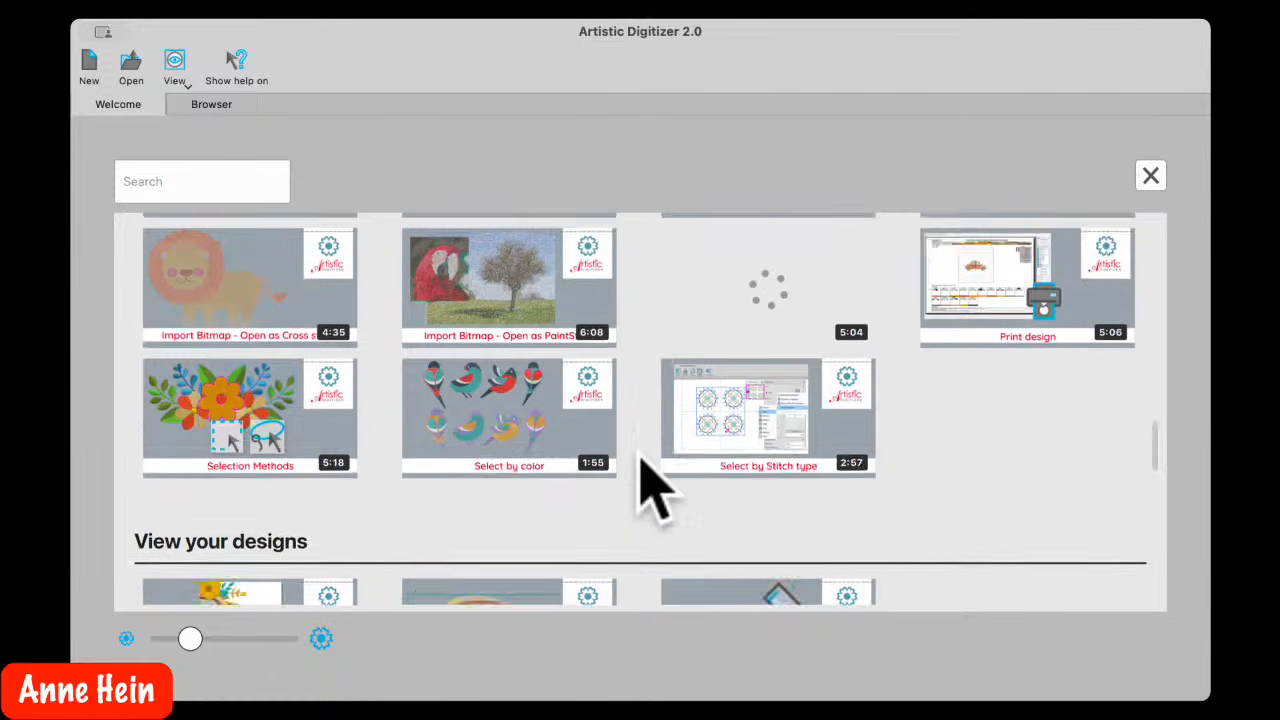
scroll(645, 470, down, 1)
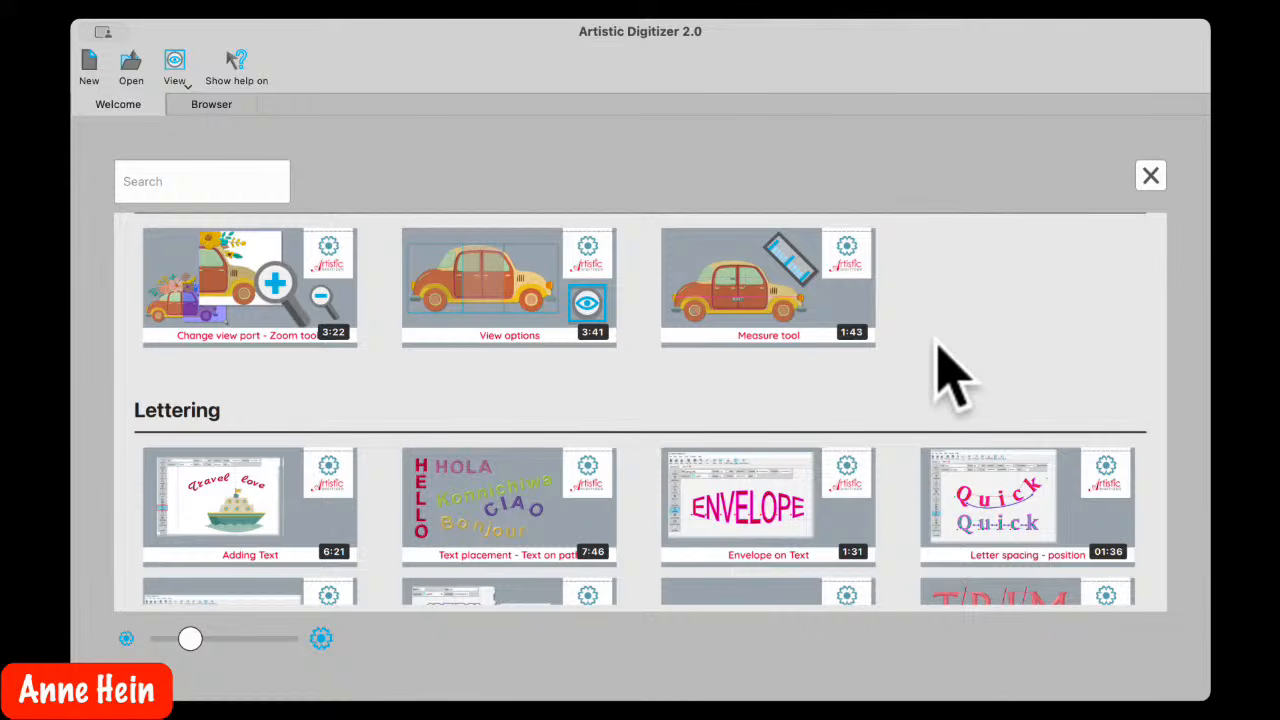
Check the Lettering tutorials and go back to the bear video under Crafting projects
scroll(943, 368, down, 10)
scroll(945, 368, up, 7)
scroll(945, 370, up, 15)
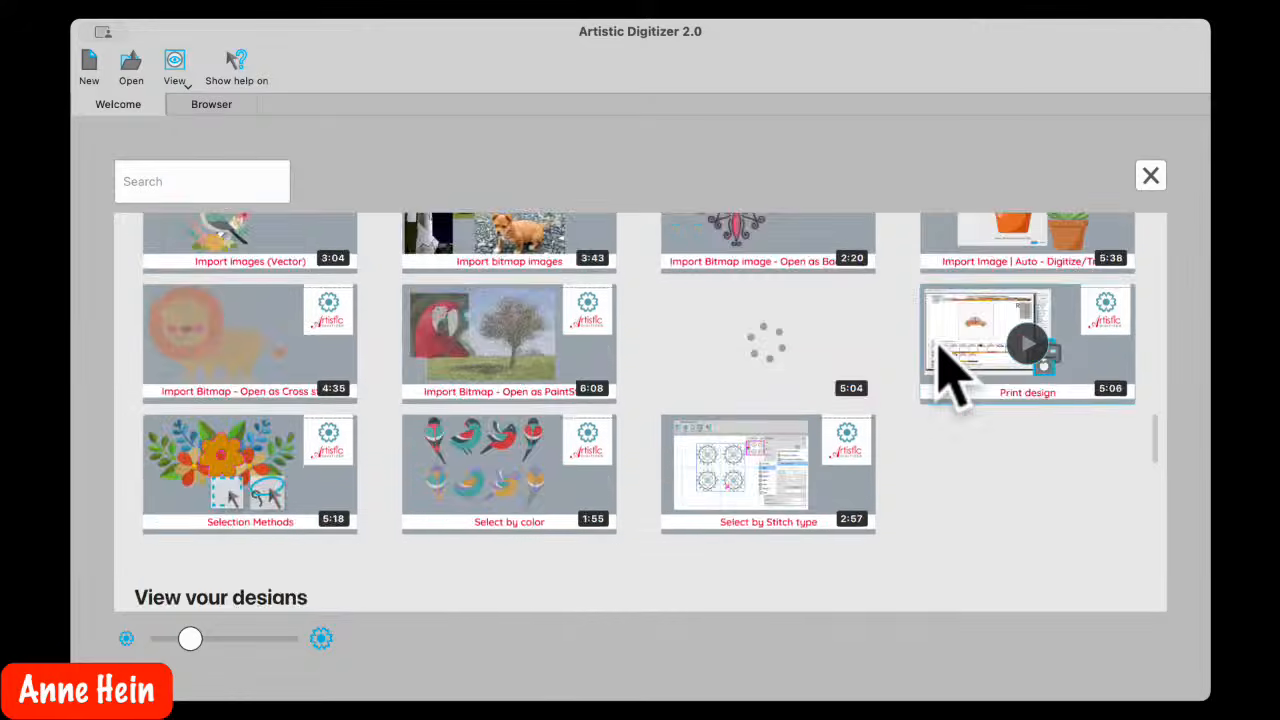
scroll(945, 370, up, 3)
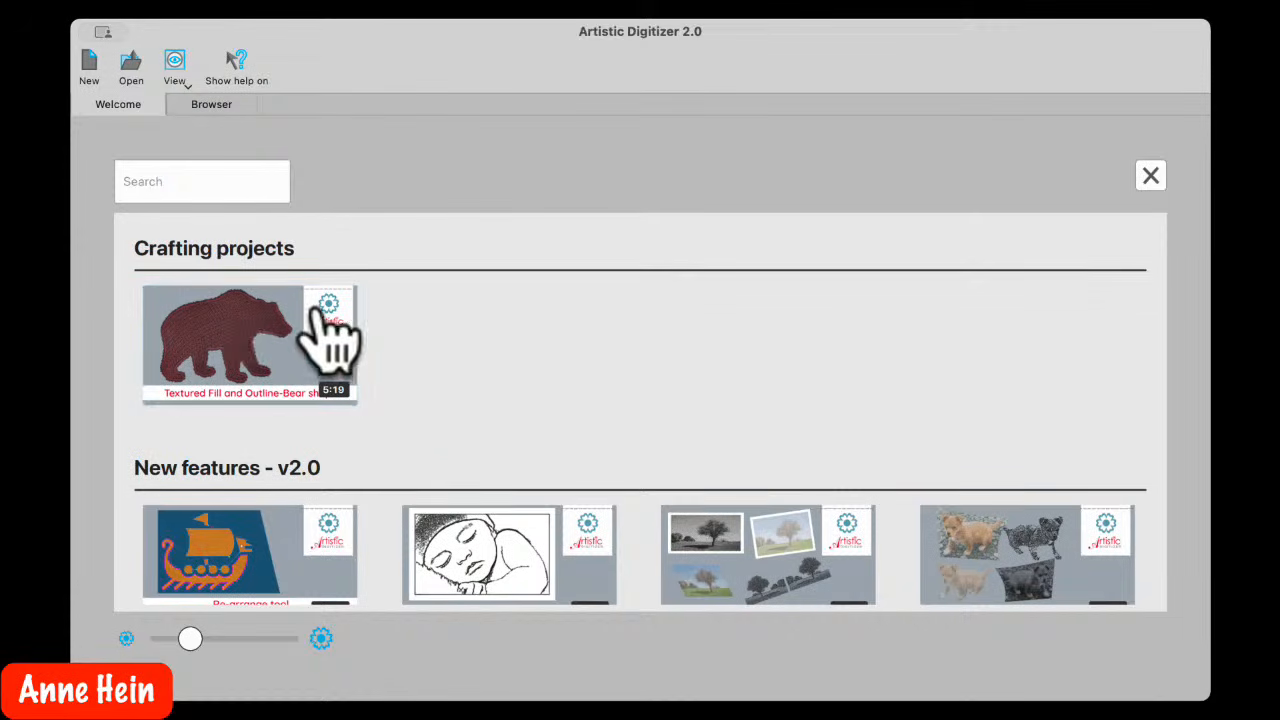
mouse_move(197, 322)
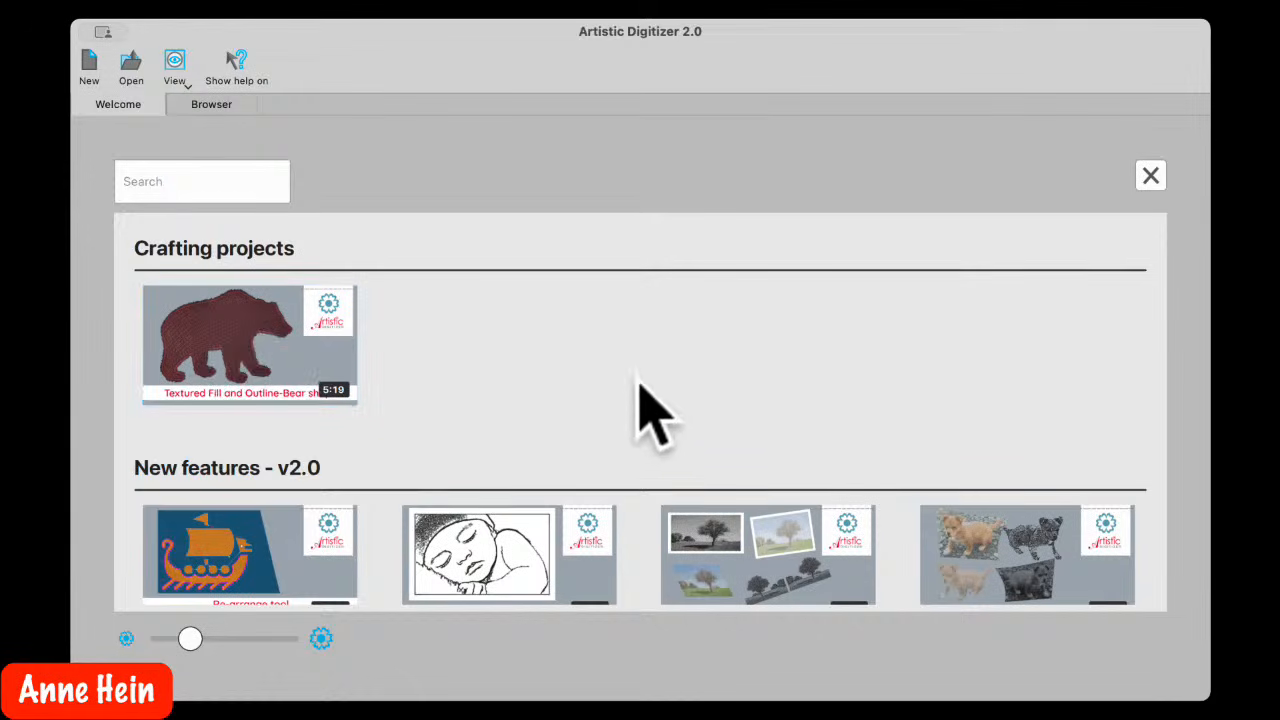
Review the Getting Started and Working with files tutorials again and close the tutorial library
scroll(648, 392, down, 5)
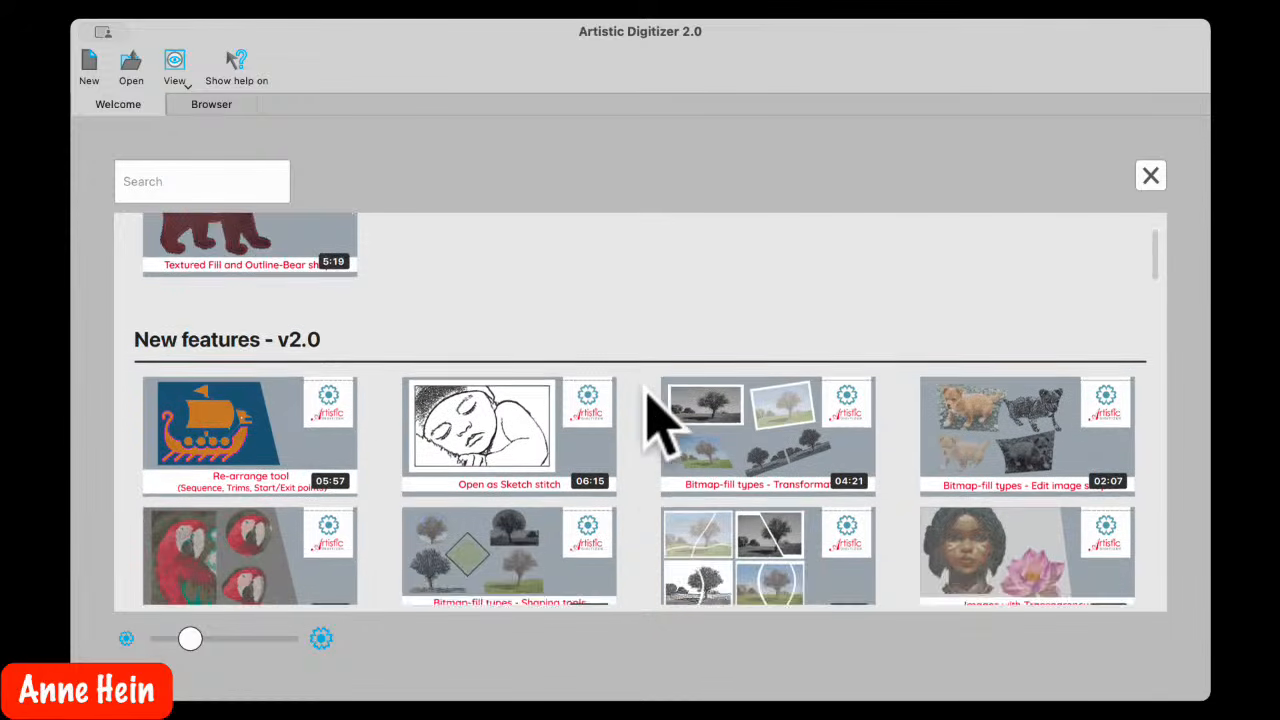
scroll(648, 393, down, 12)
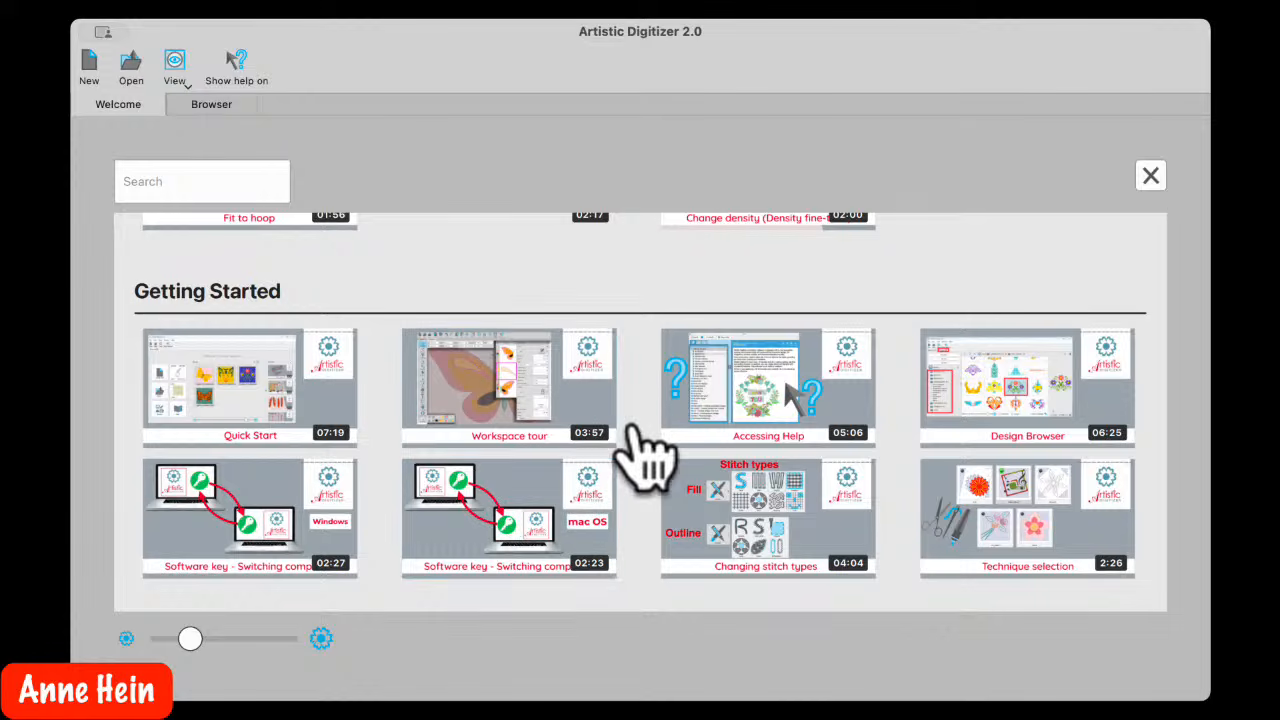
scroll(648, 456, down, 6)
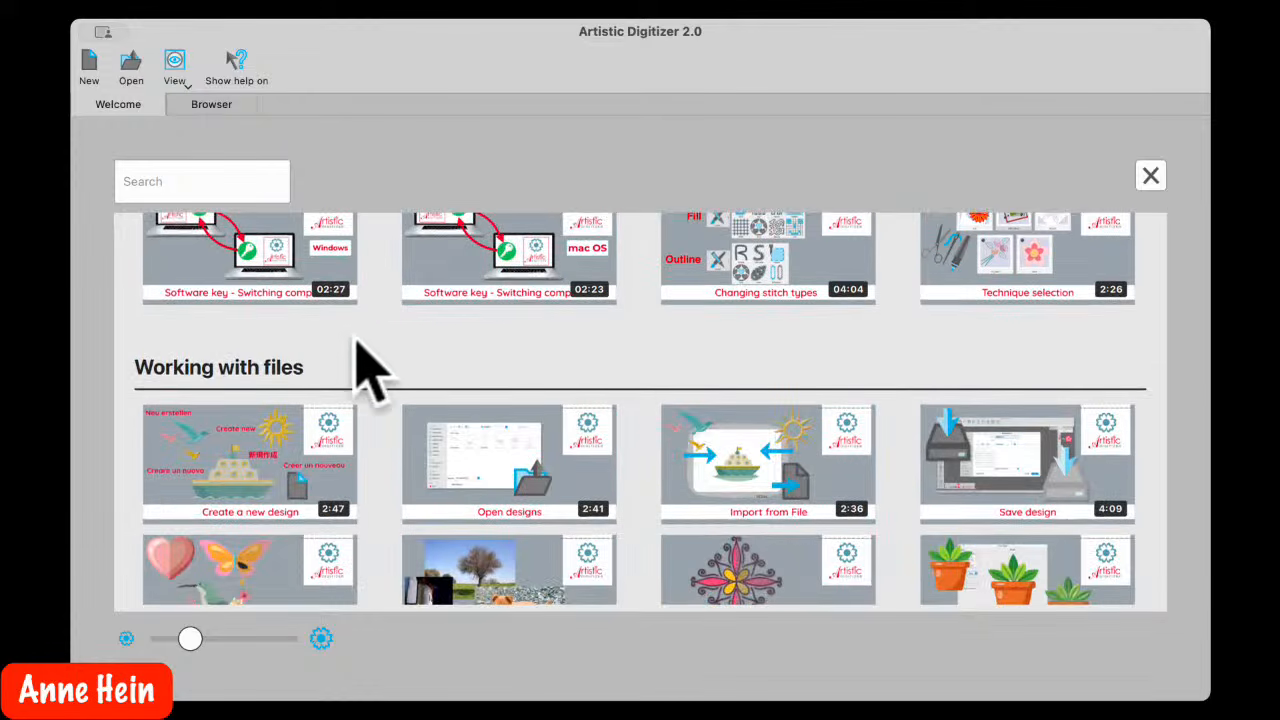
scroll(672, 368, up, 2)
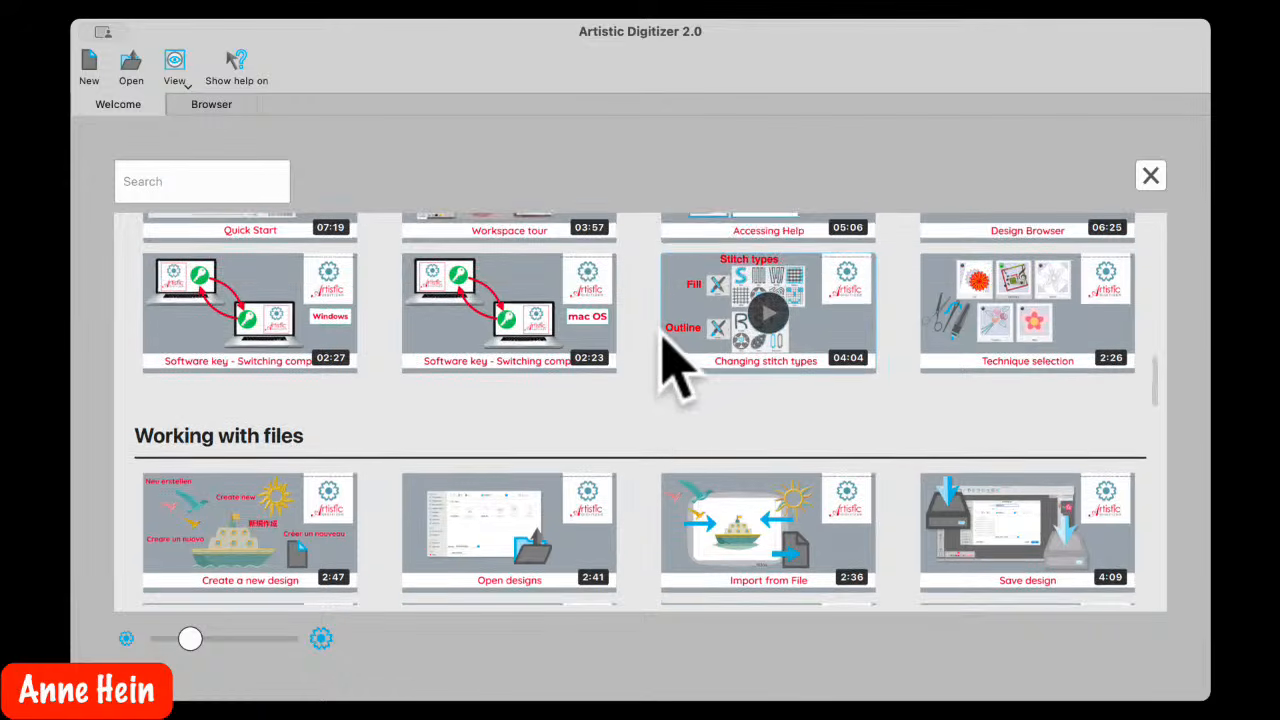
scroll(651, 428, down, 4)
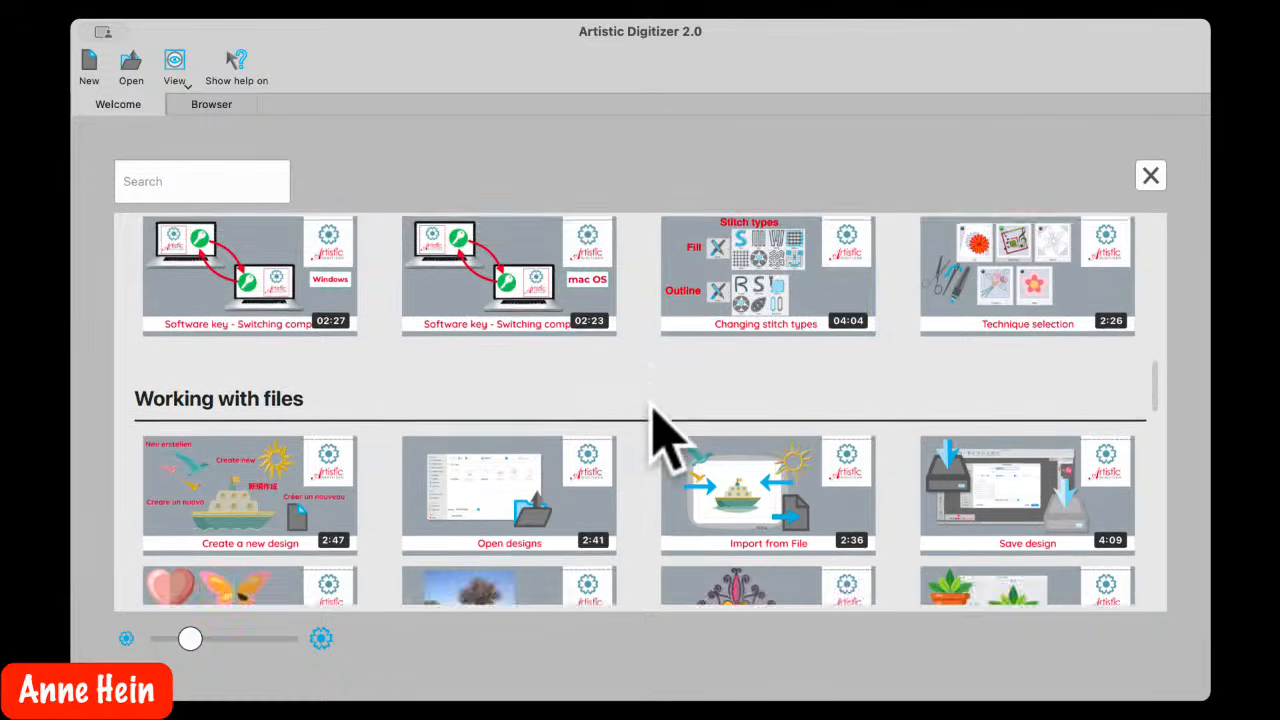
scroll(671, 429, up, 2)
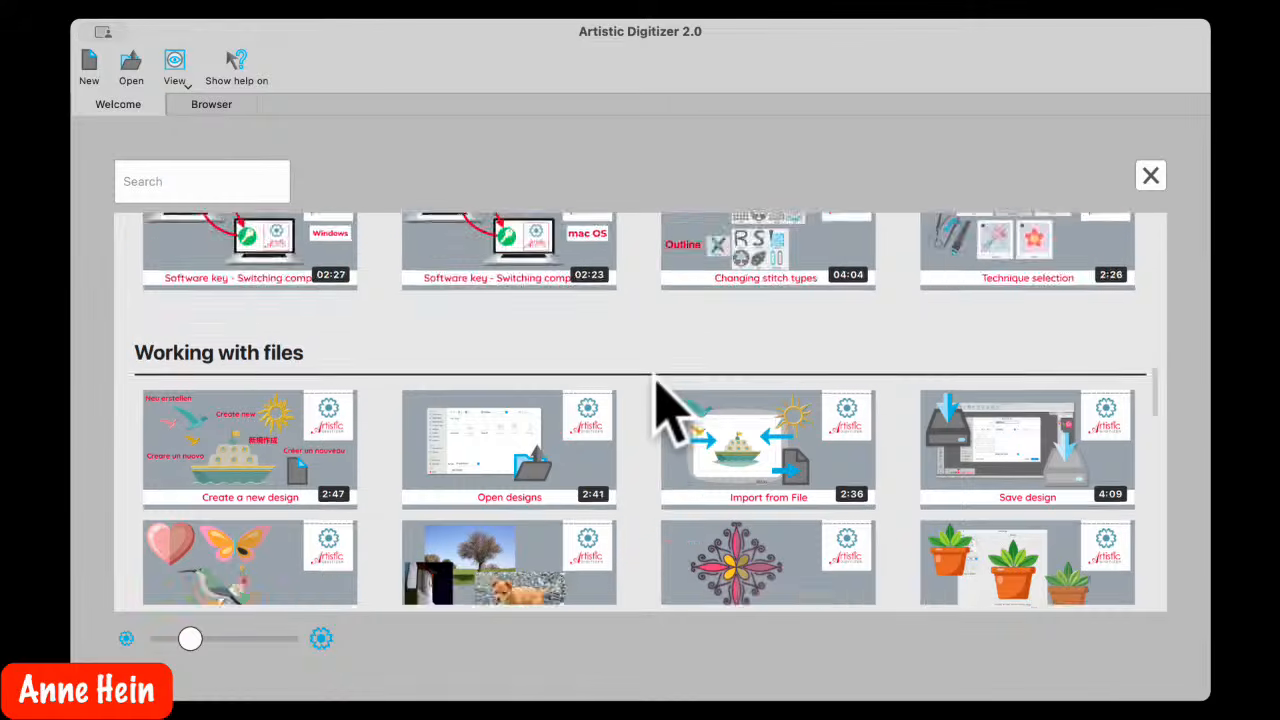
scroll(671, 400, down, 10)
scroll(656, 380, up, 2)
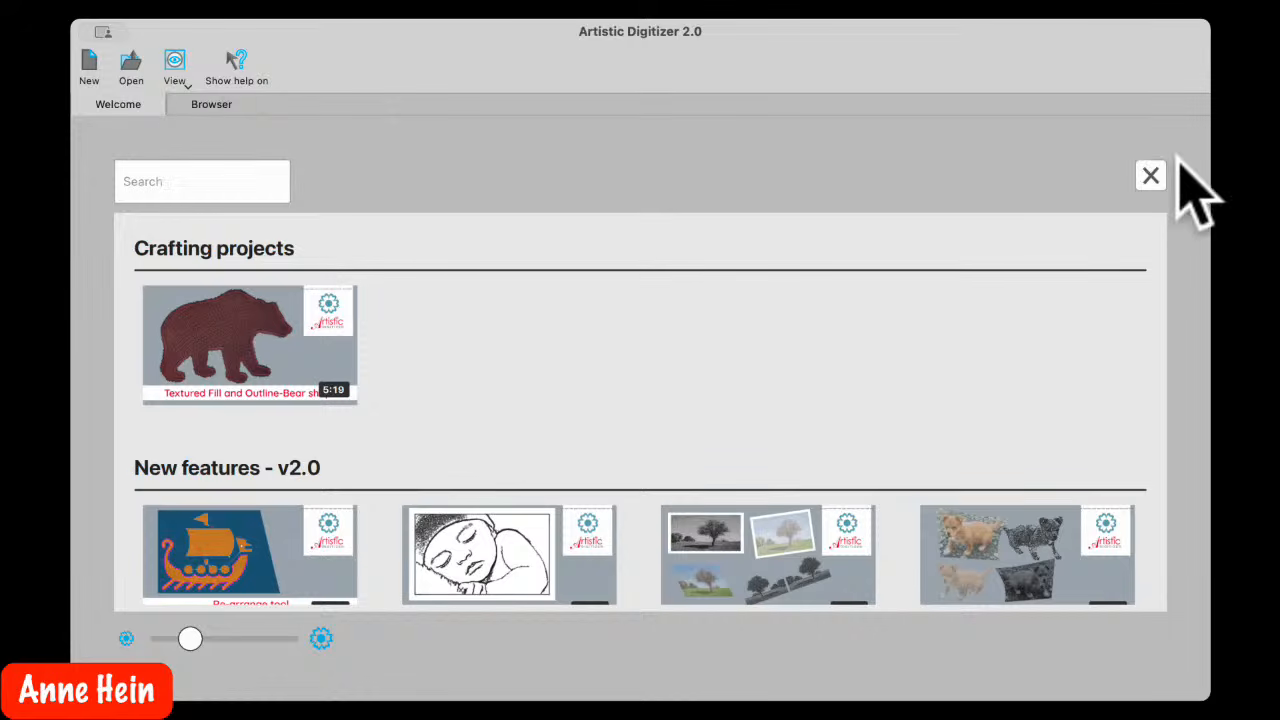
click(1150, 176)
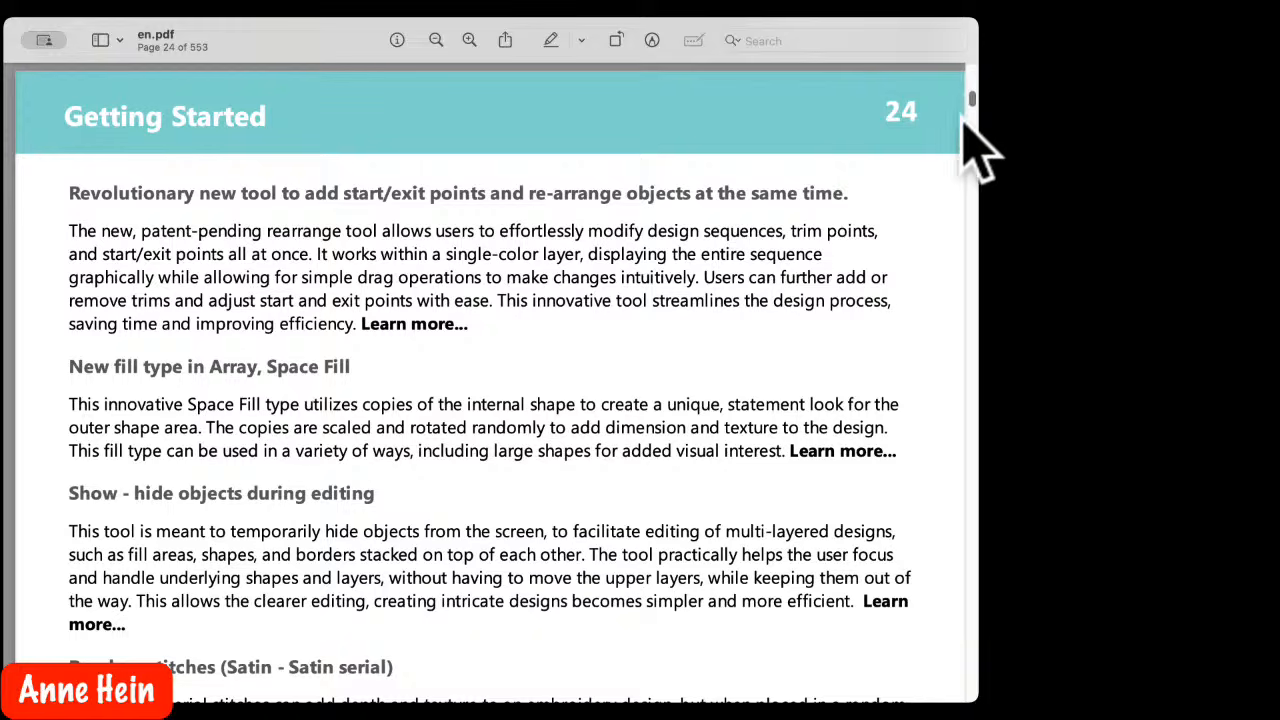
Find the start of the New features section on page 22 of the en.pdf user guide
scroll(920, 200, up, 15)
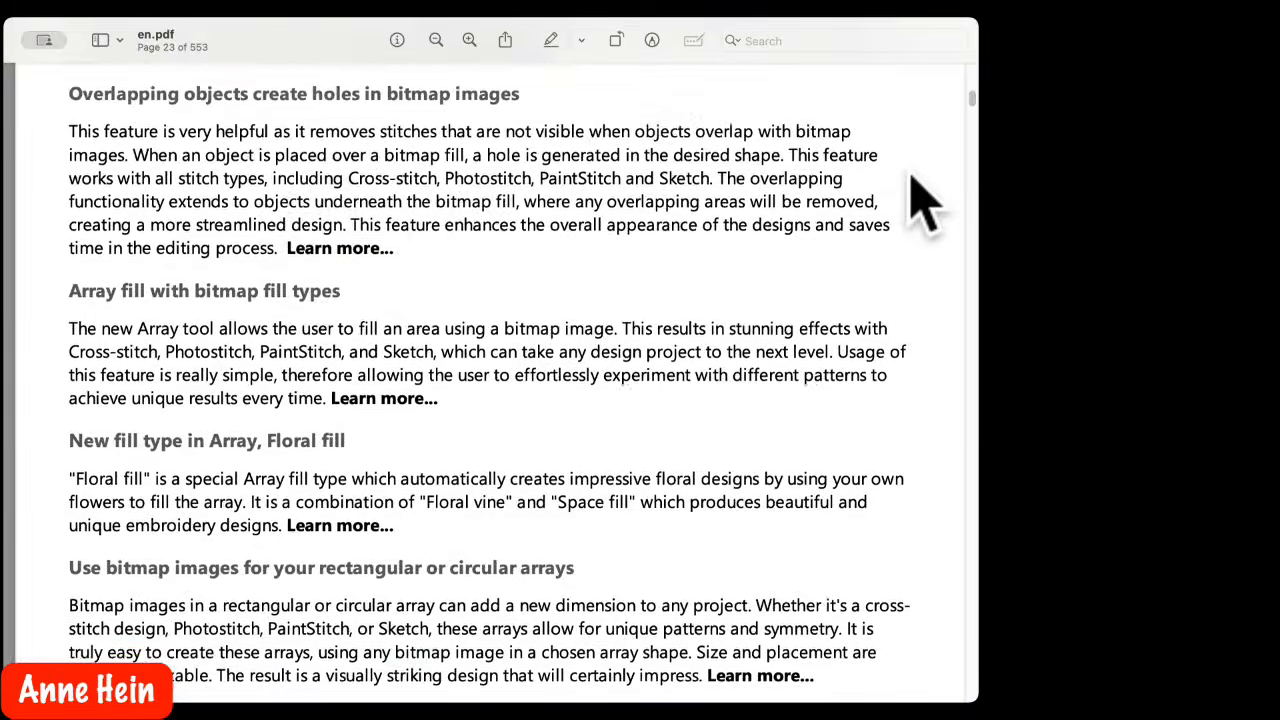
scroll(912, 190, up, 10)
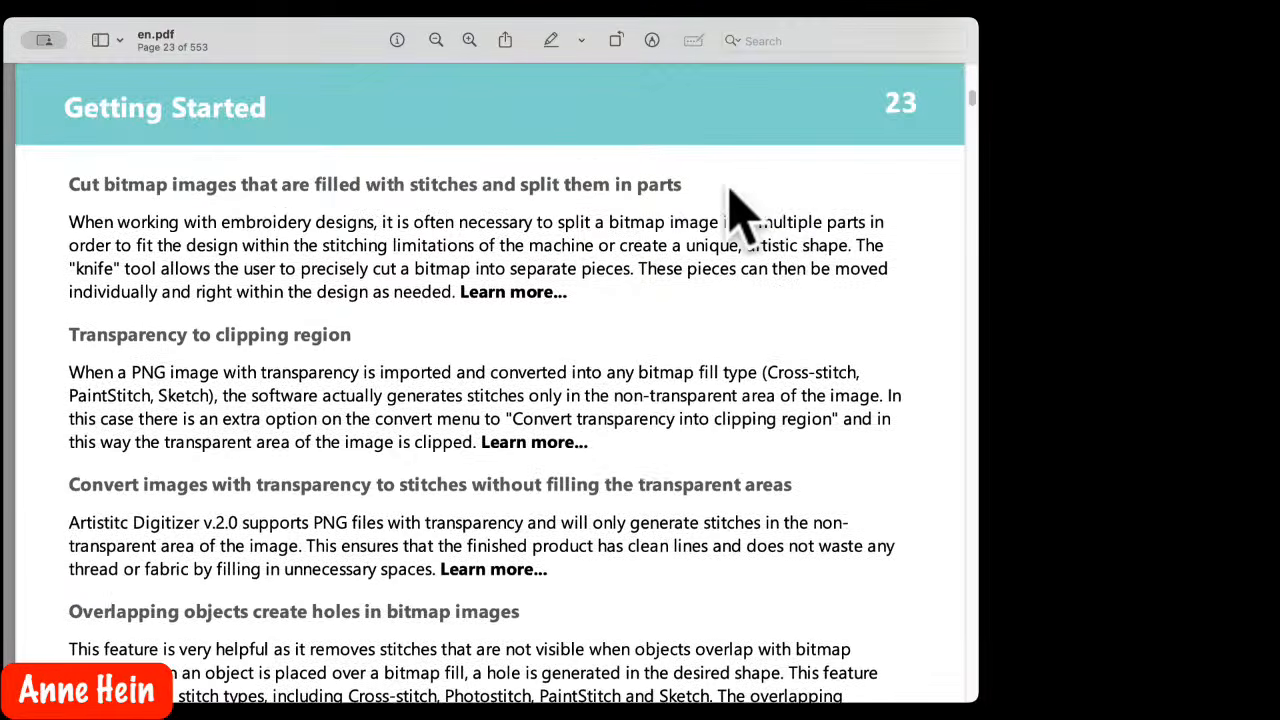
scroll(668, 188, up, 8)
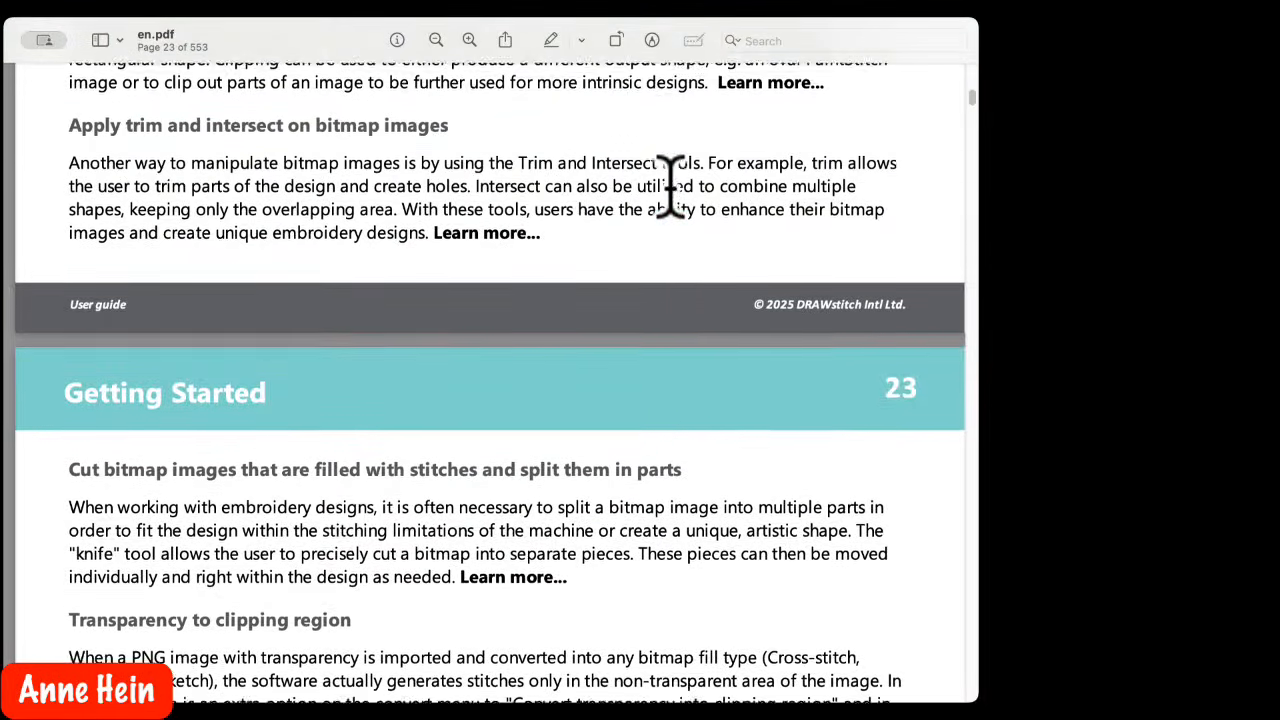
scroll(670, 188, up, 15)
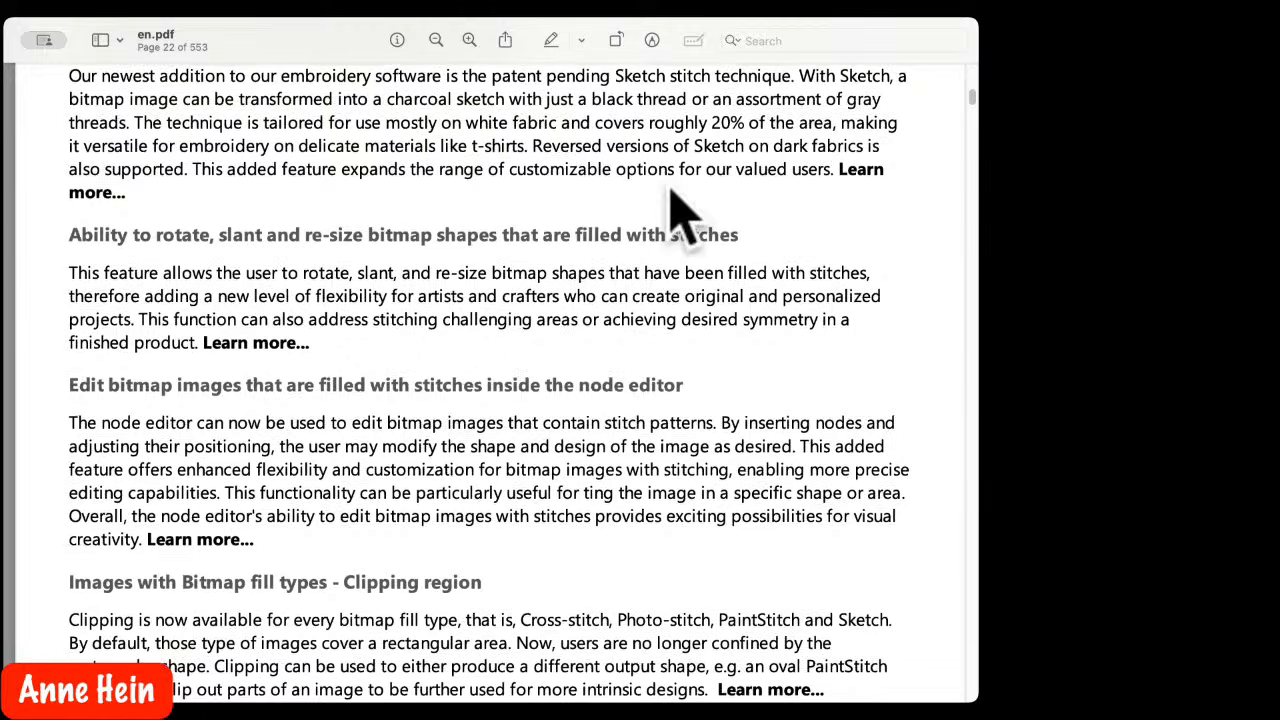
scroll(672, 190, up, 3)
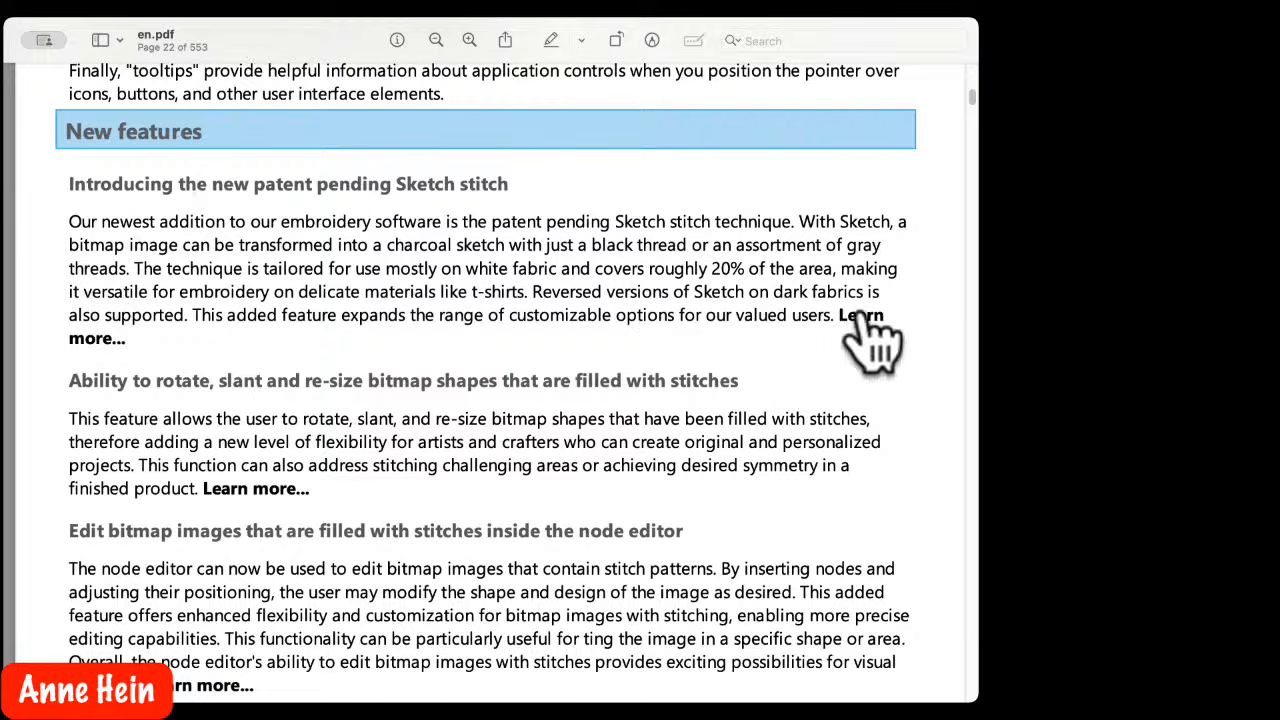
scroll(570, 430, up, 2)
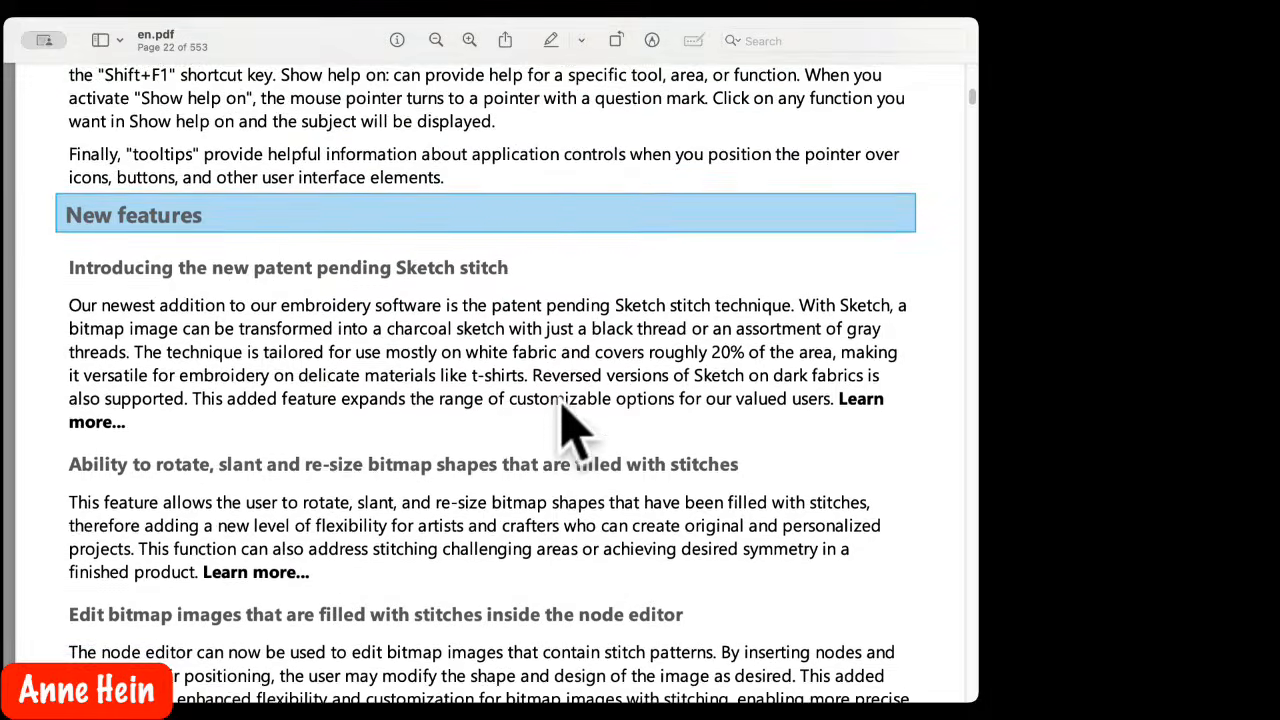
Read the new feature descriptions on pages 22 and 23, from the node editor to bitmap arrays
scroll(570, 430, down, 10)
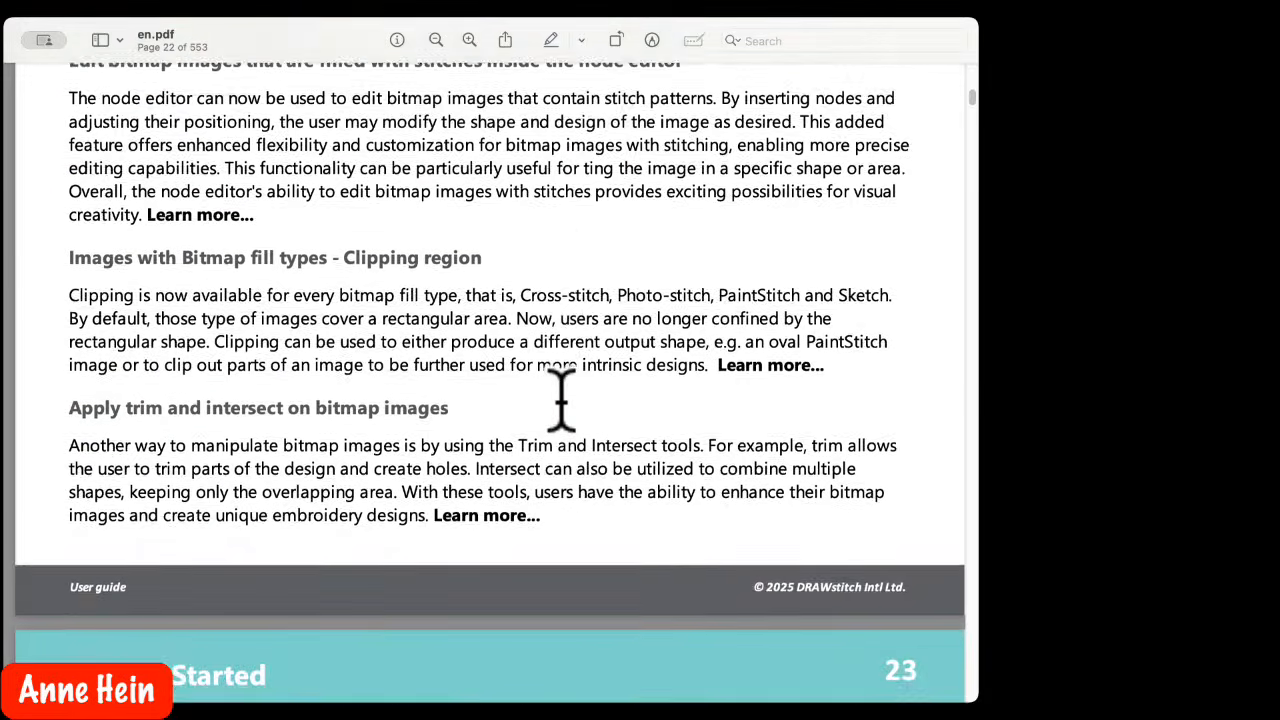
scroll(561, 403, down, 6)
scroll(561, 395, down, 10)
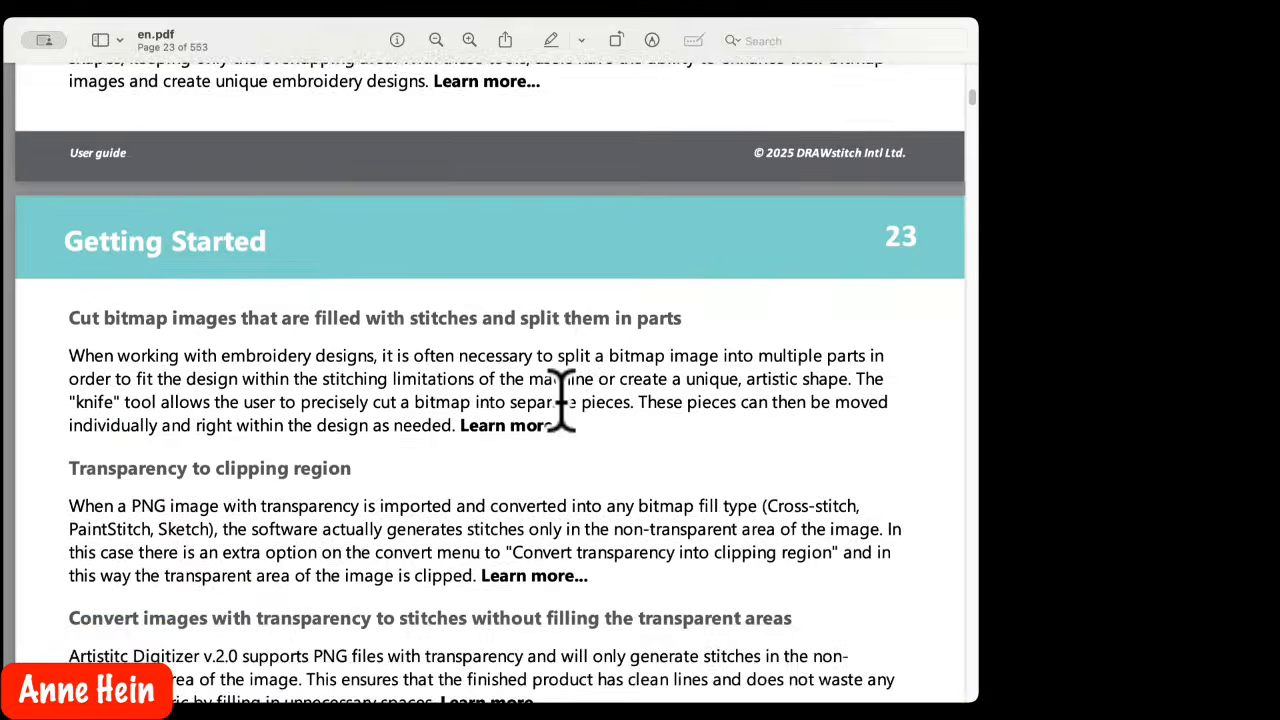
scroll(561, 395, down, 8)
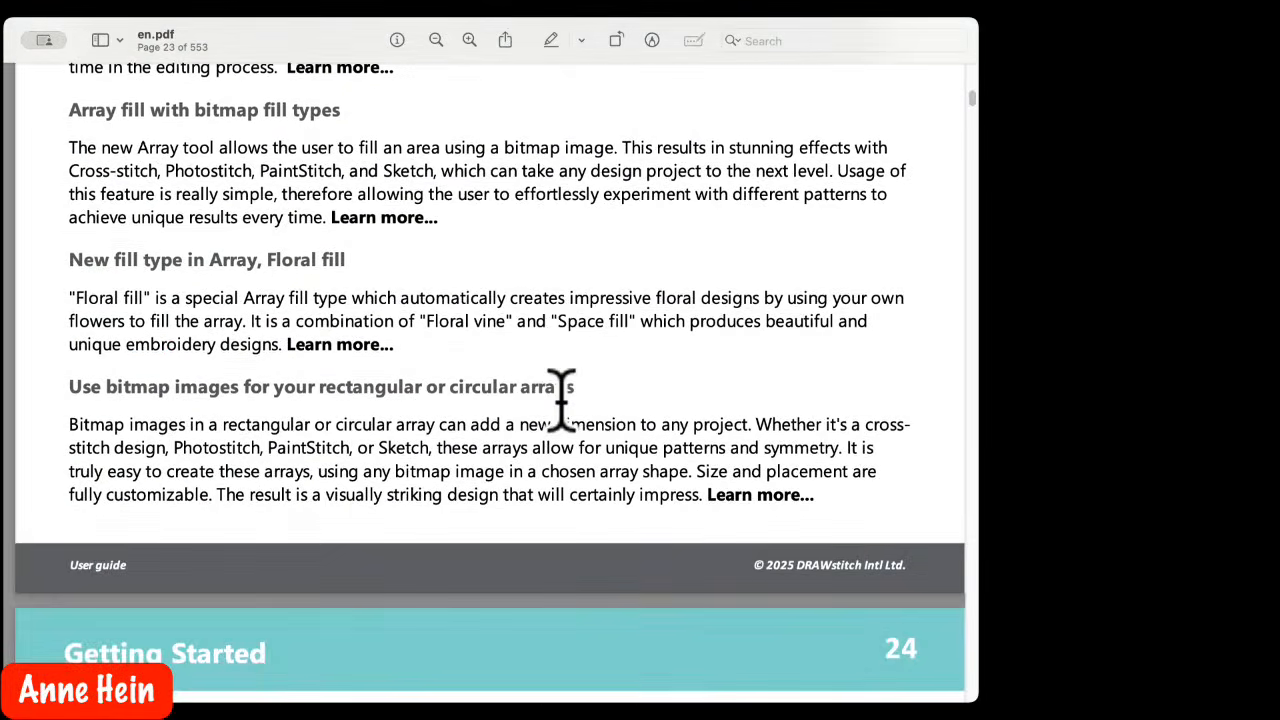
Read the page 24 feature descriptions and follow the show-hide objects link to the Sequence manager topic on pages 263 and 264
scroll(561, 397, down, 10)
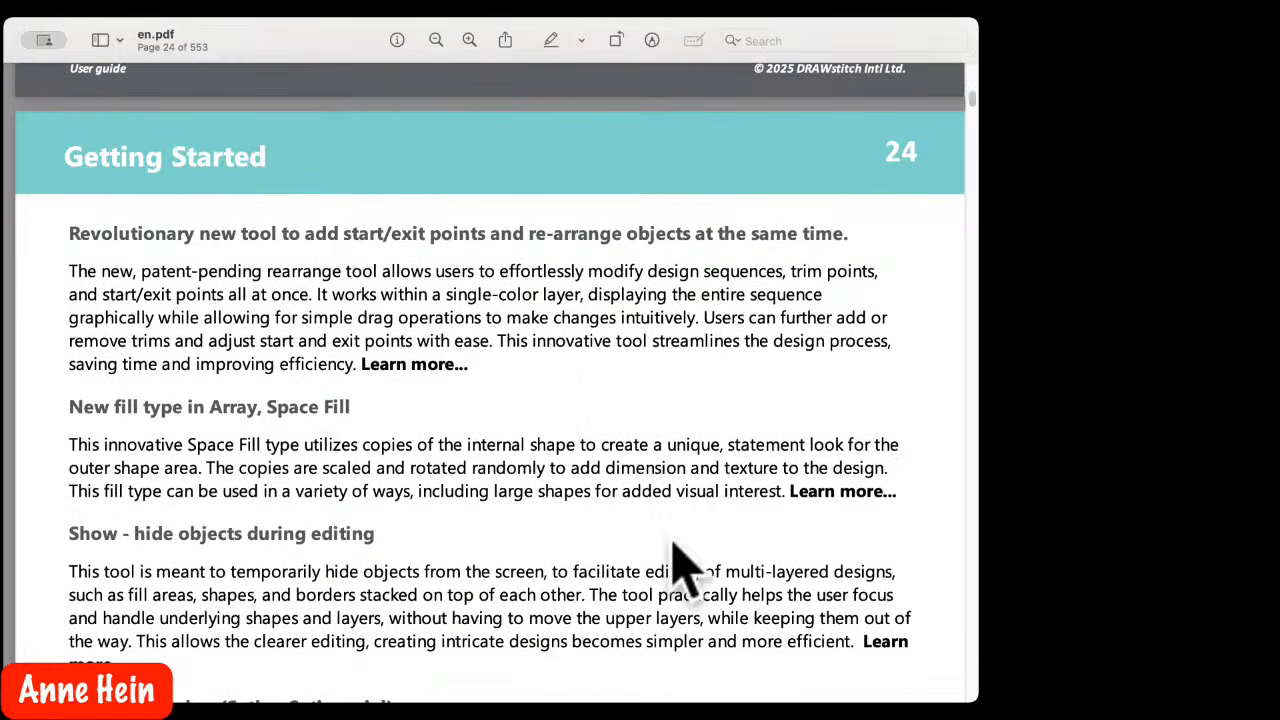
click(879, 645)
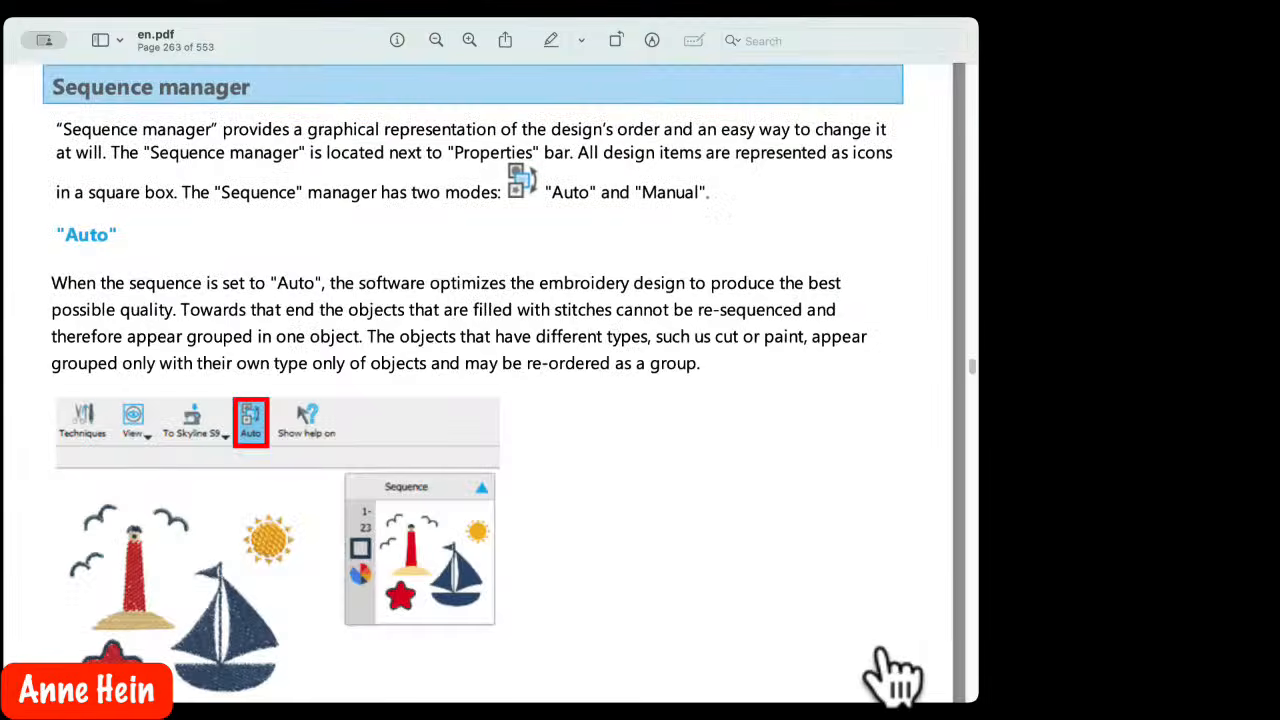
scroll(680, 460, down, 10)
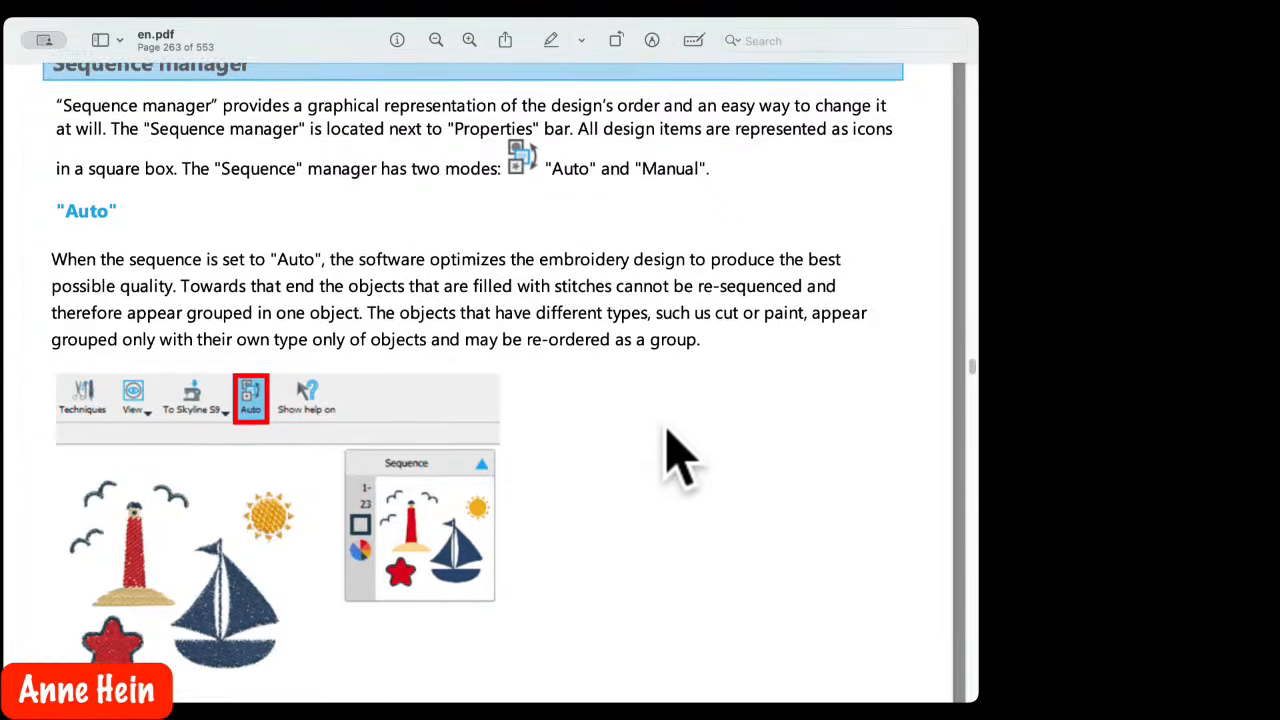
scroll(672, 418, down, 12)
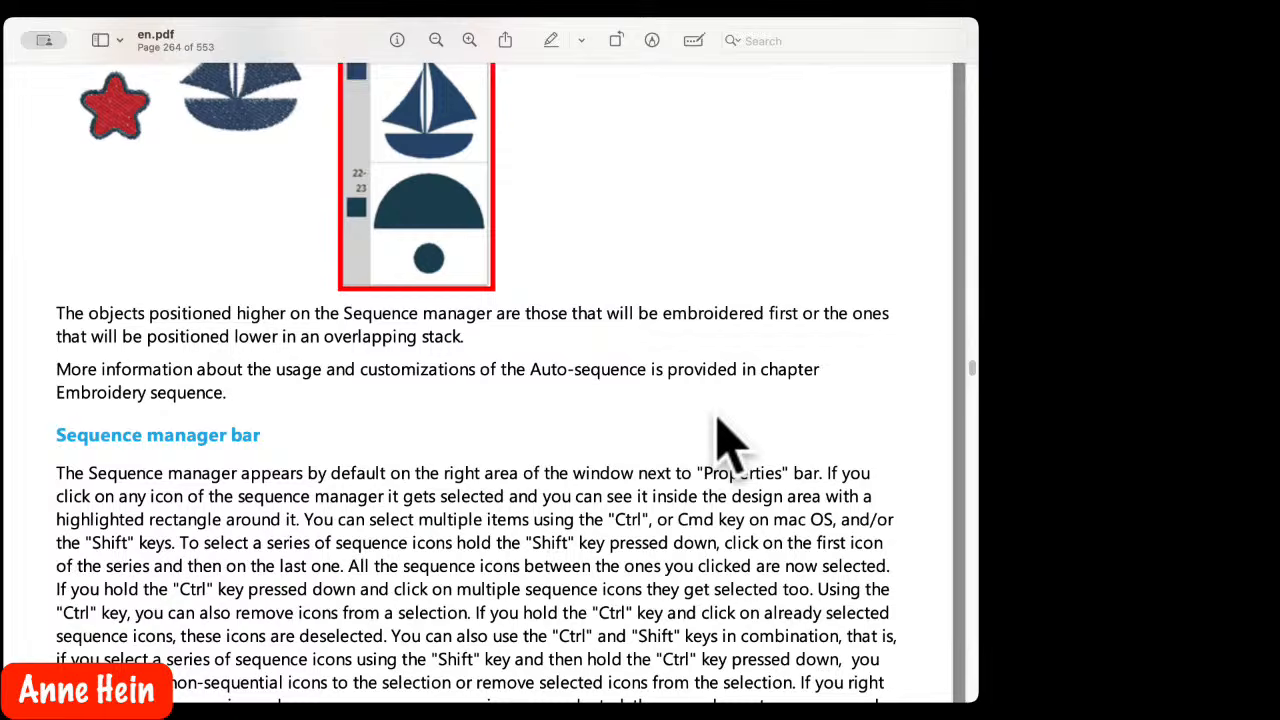
scroll(729, 443, down, 3)
scroll(729, 443, up, 10)
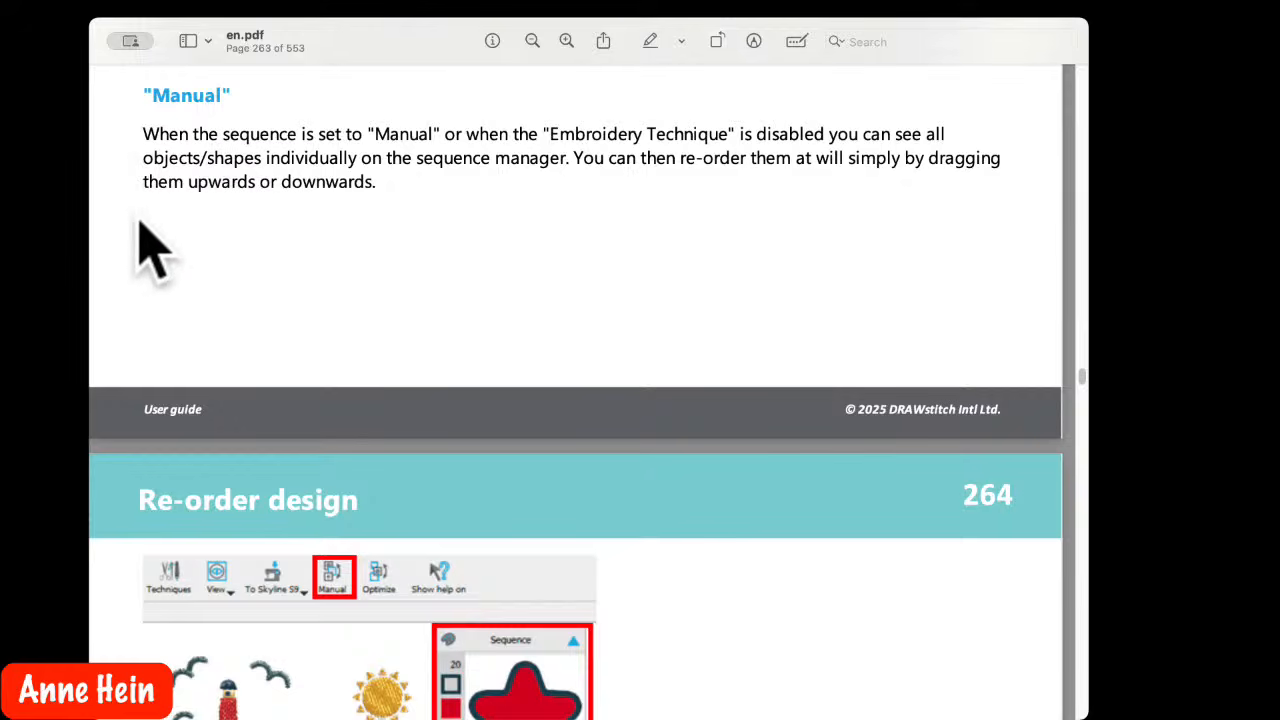
Check the sidebar display options for en.pdf and keep the sidebar hidden
key(ctrl+alt+Down)
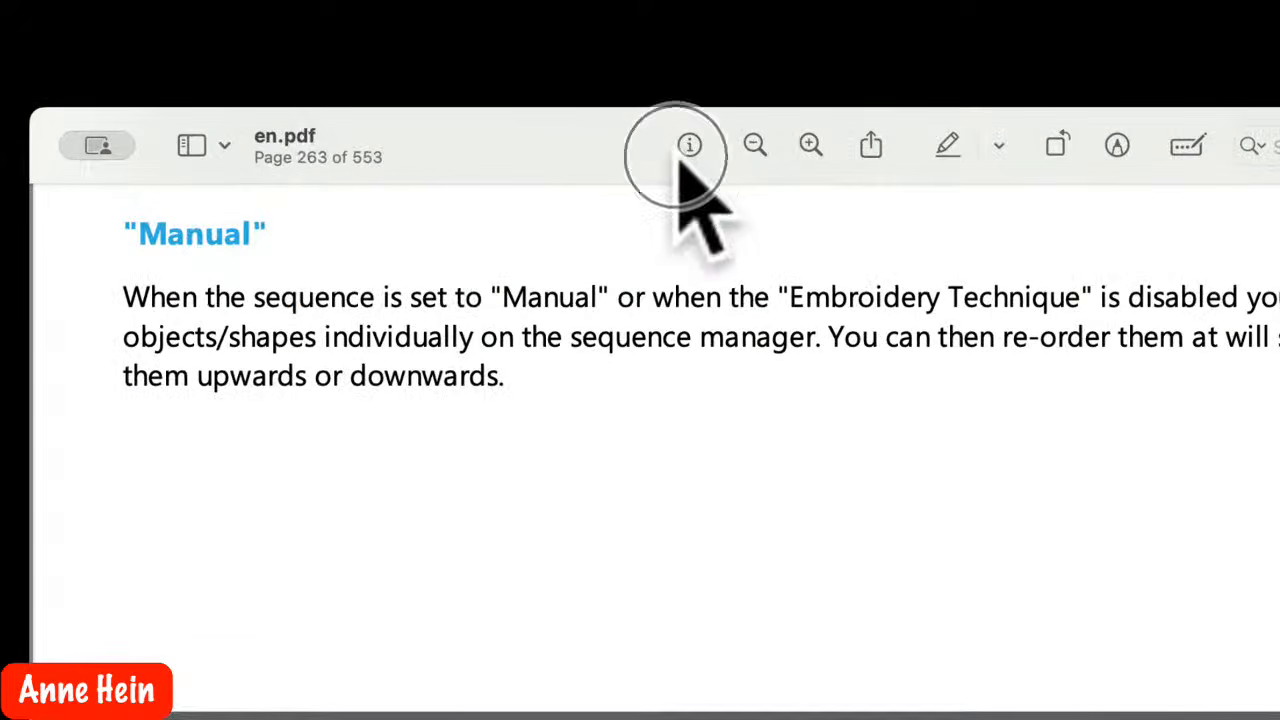
click(225, 145)
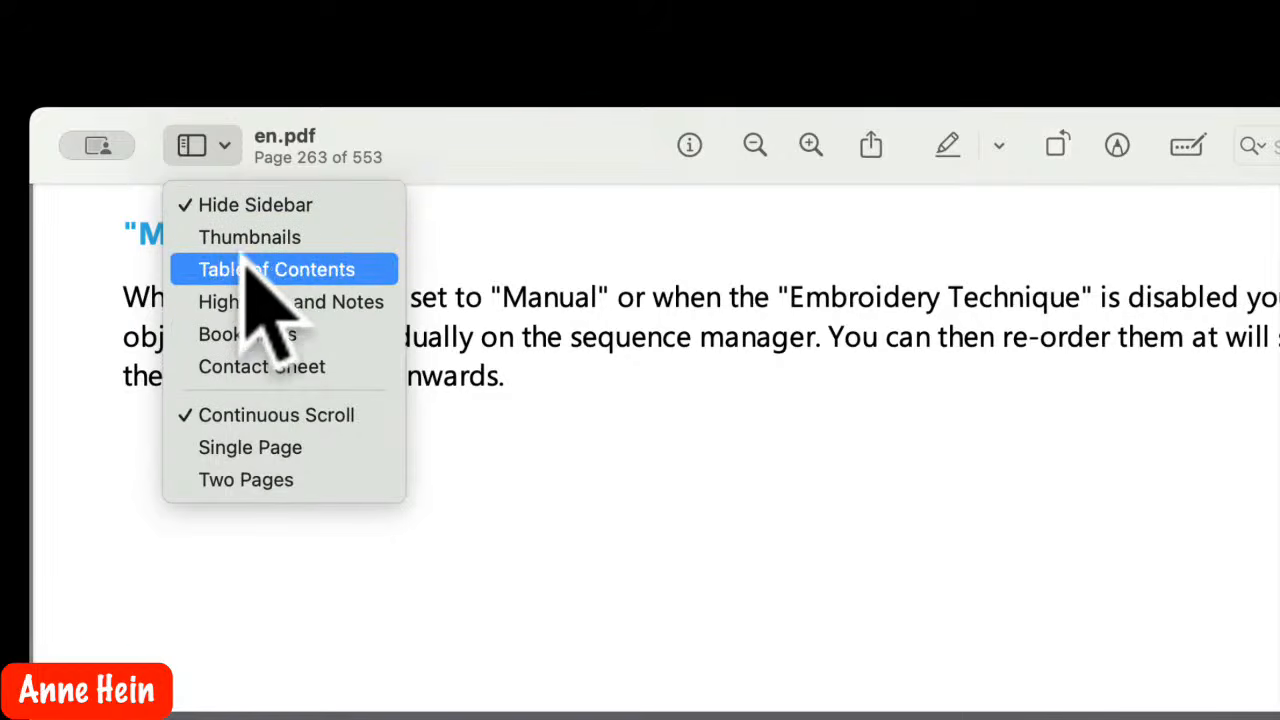
click(249, 210)
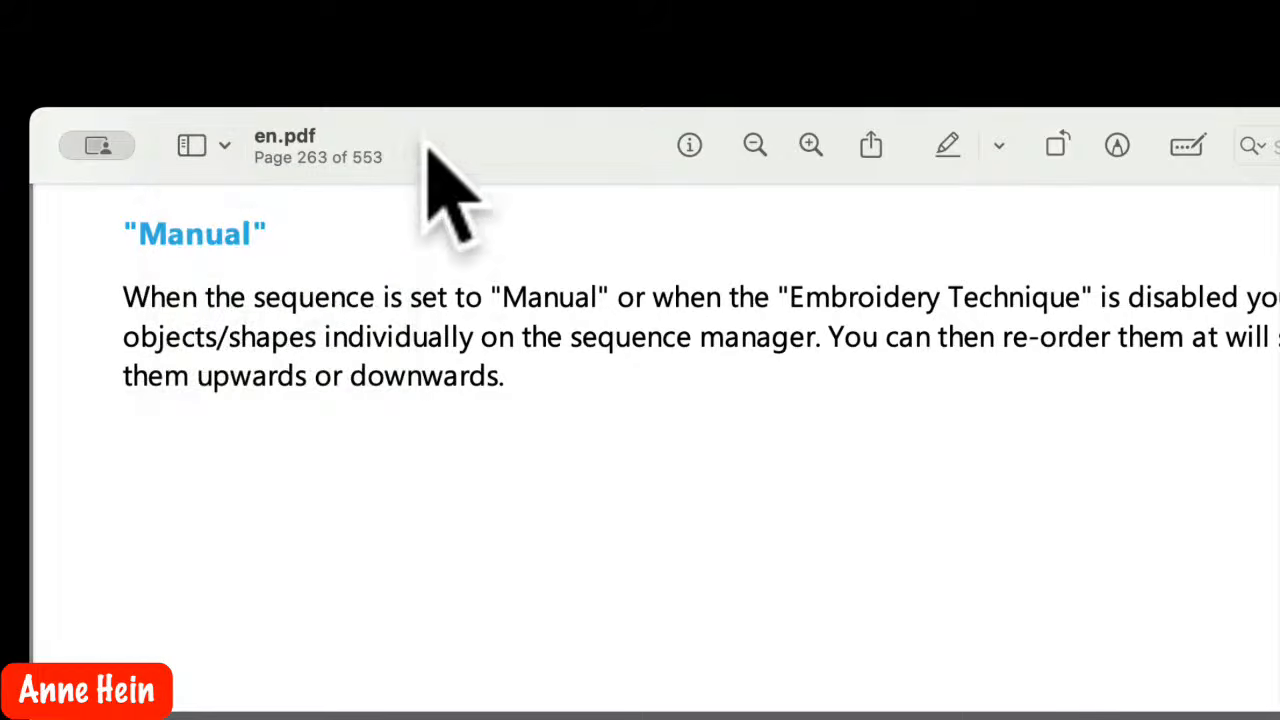
drag(428, 143, 297, 561)
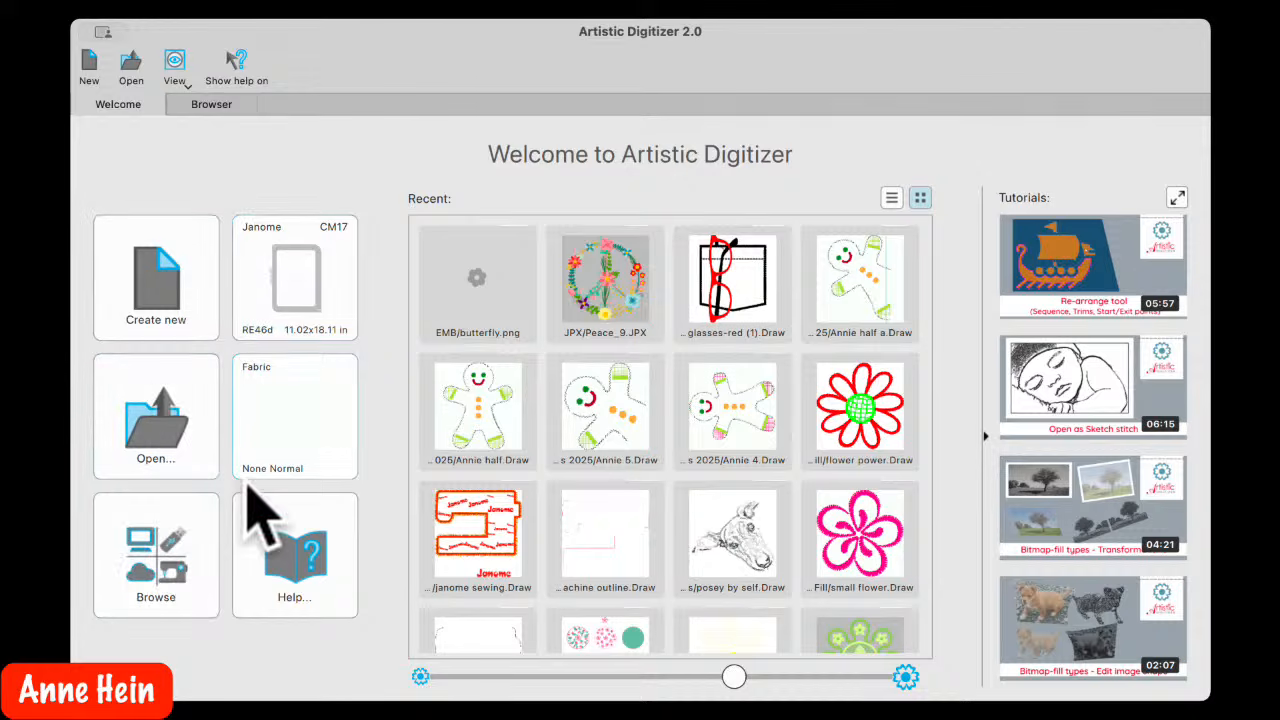
Switch to Artistic Digitizer and browse the EMB folder on the NO NAME drive
click(180, 590)
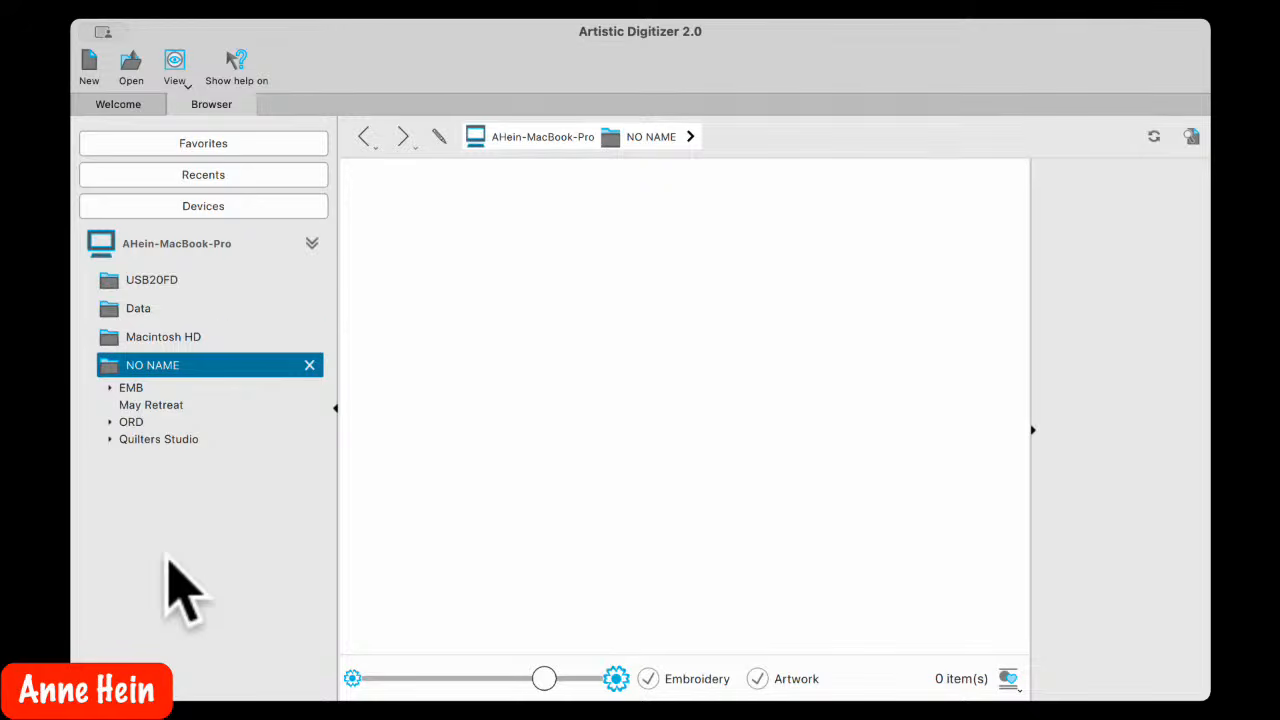
click(352, 62)
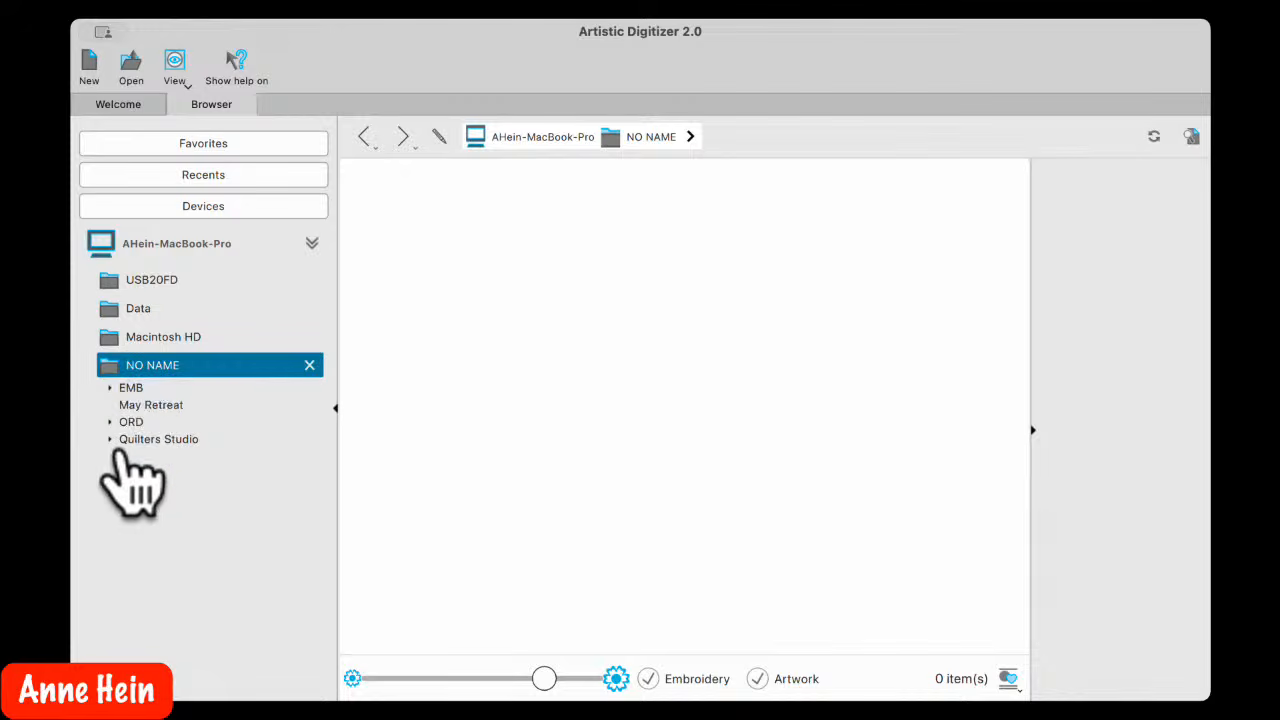
click(132, 389)
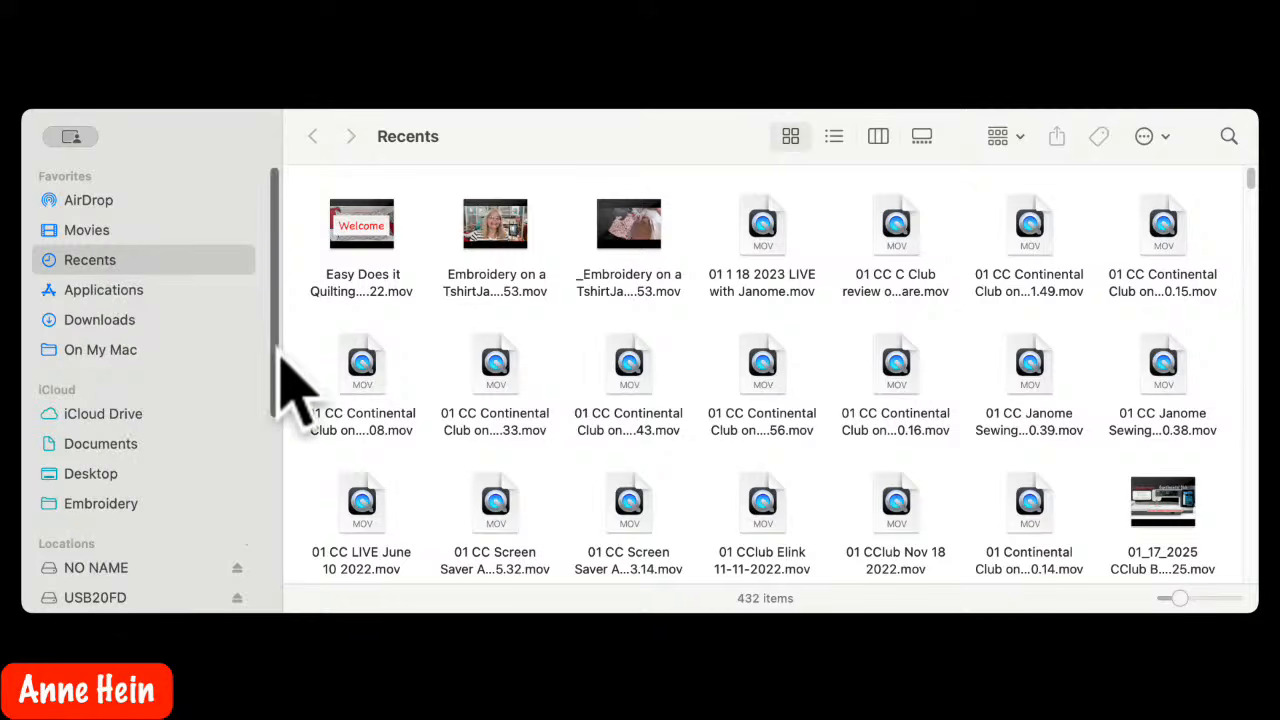
In Finder, check iCloud Drive and open the 03 Flower Series folder inside Embroidery Designs on OneDrive
drag(290, 378, 286, 443)
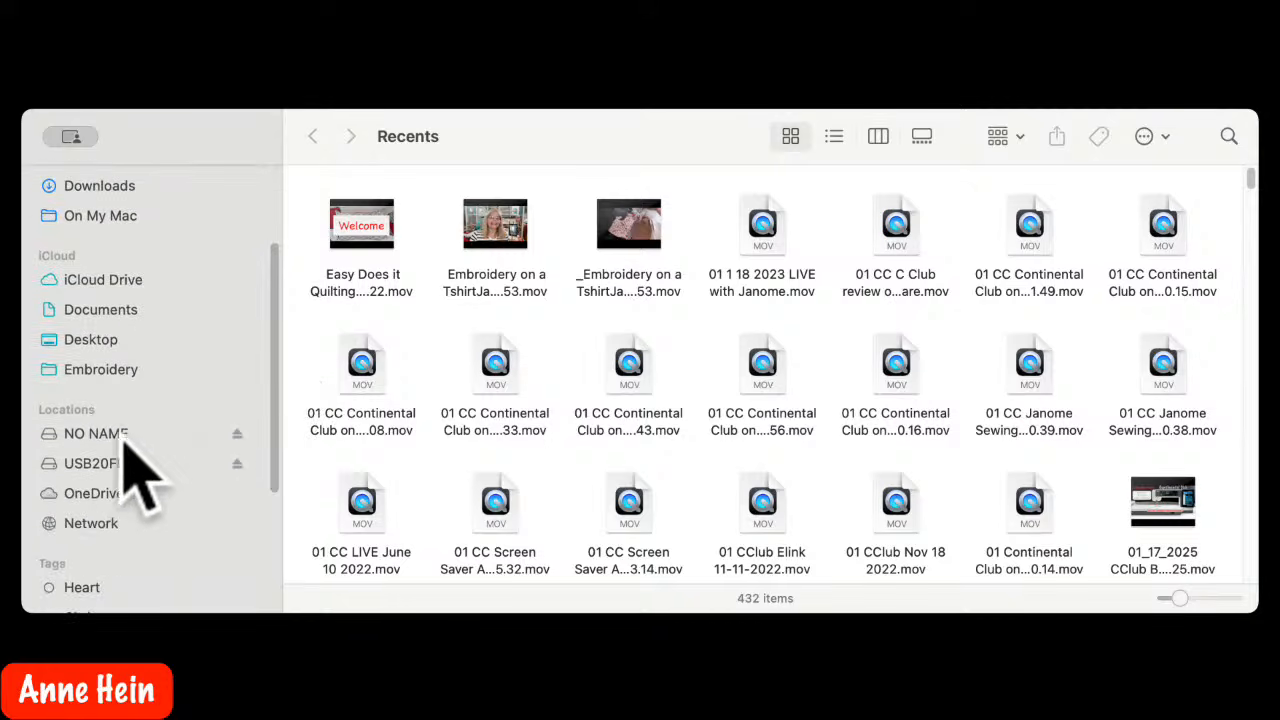
click(110, 280)
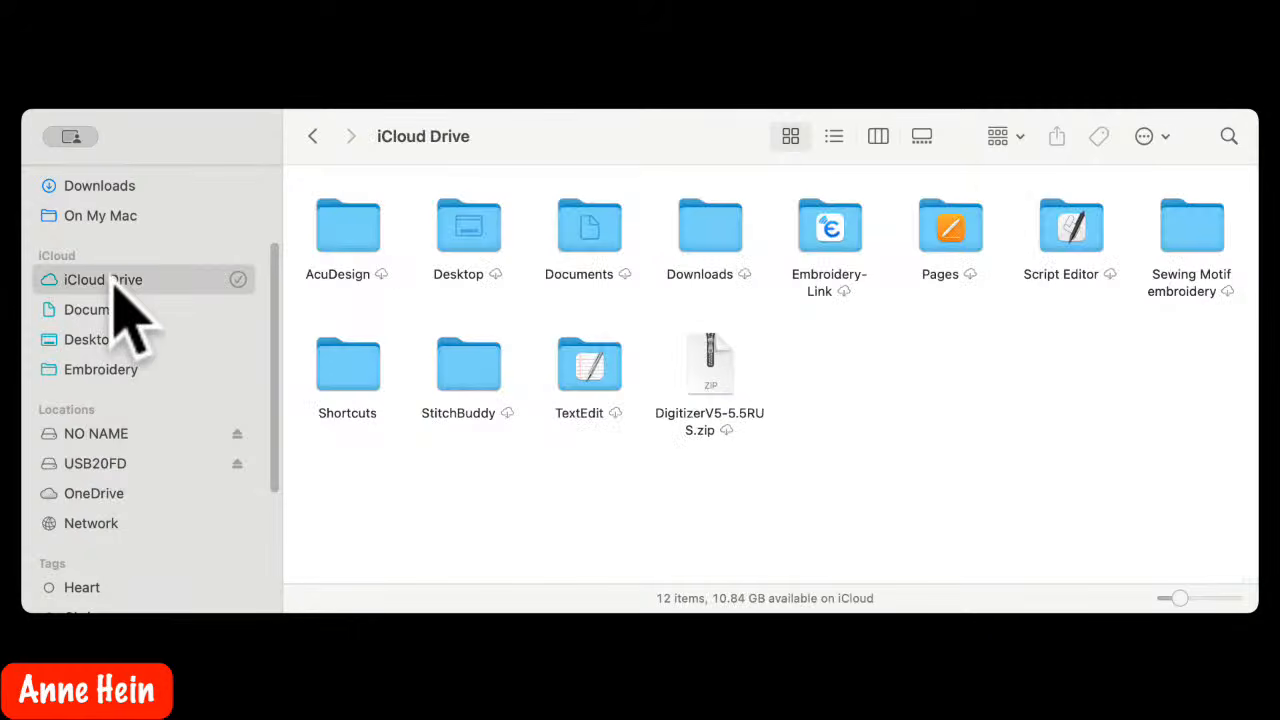
drag(284, 382, 276, 505)
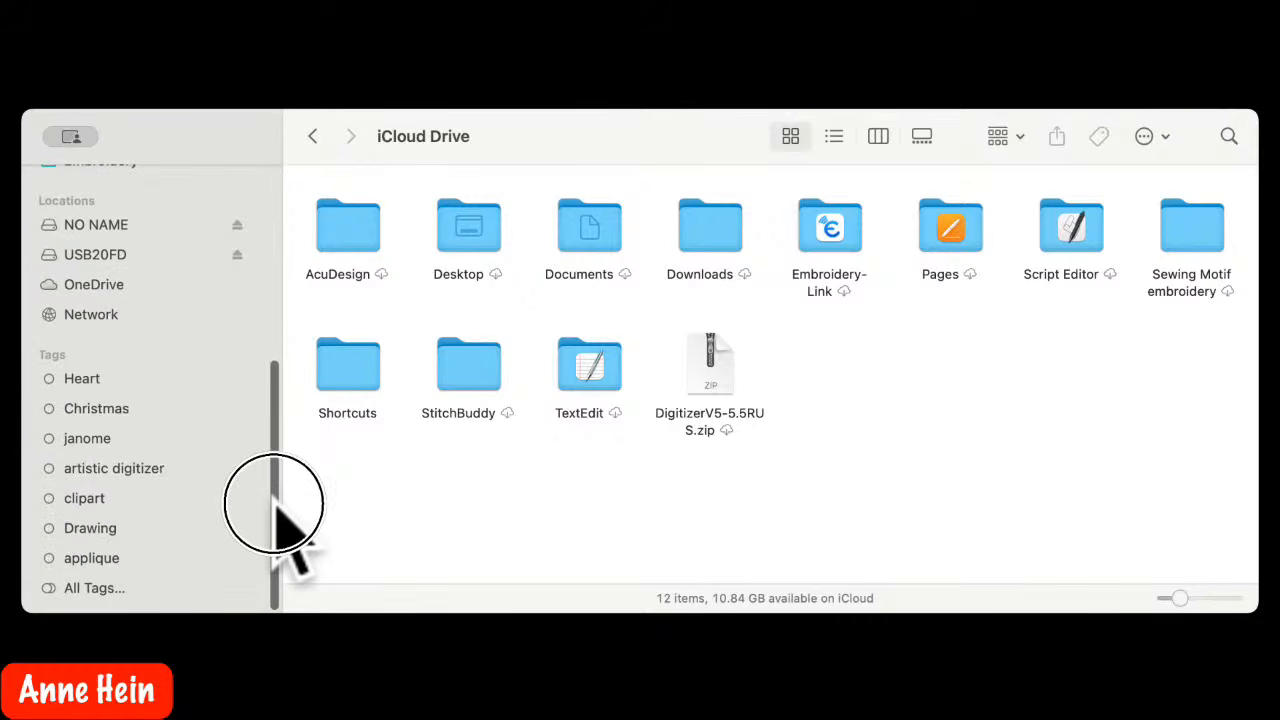
click(100, 288)
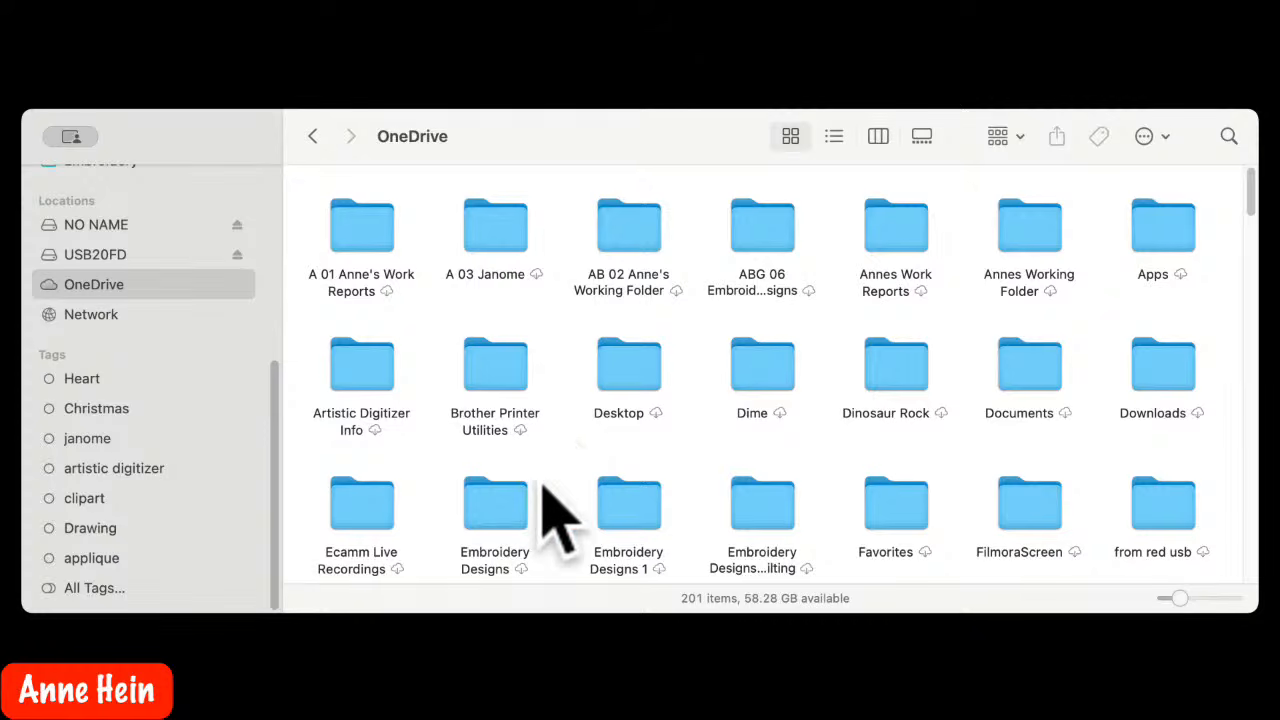
double_click(494, 510)
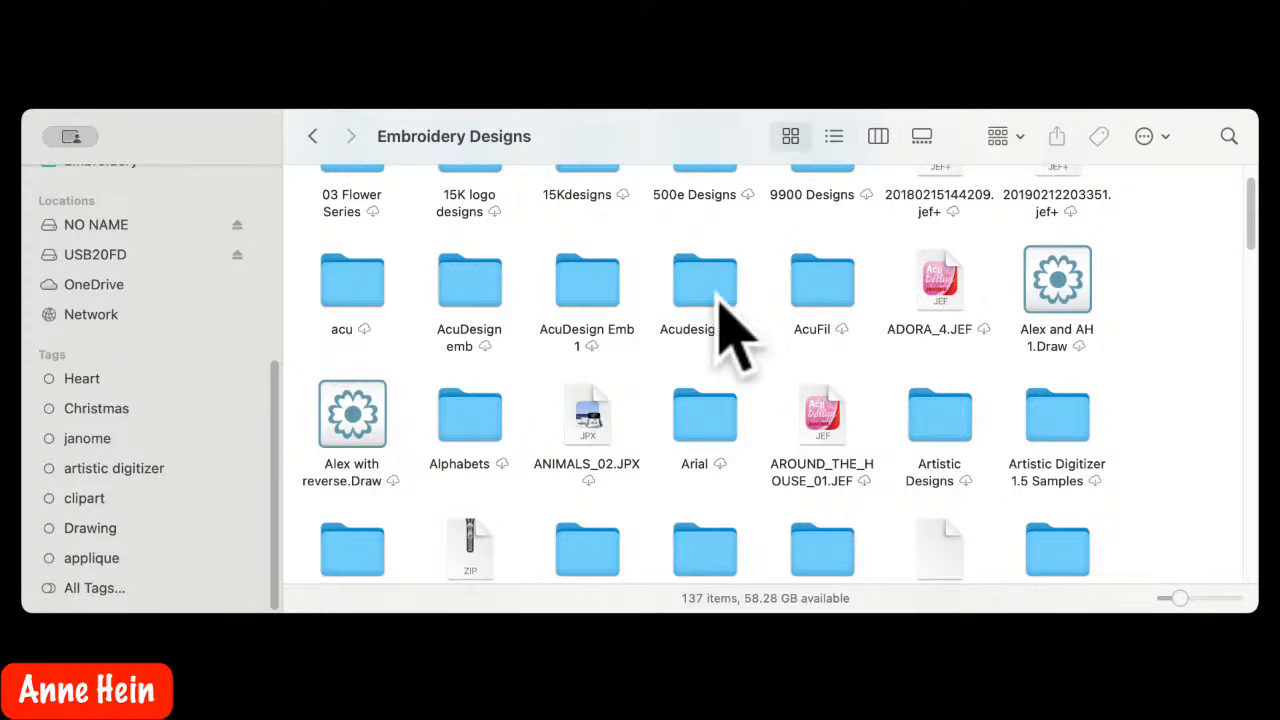
scroll(634, 300, up, 2)
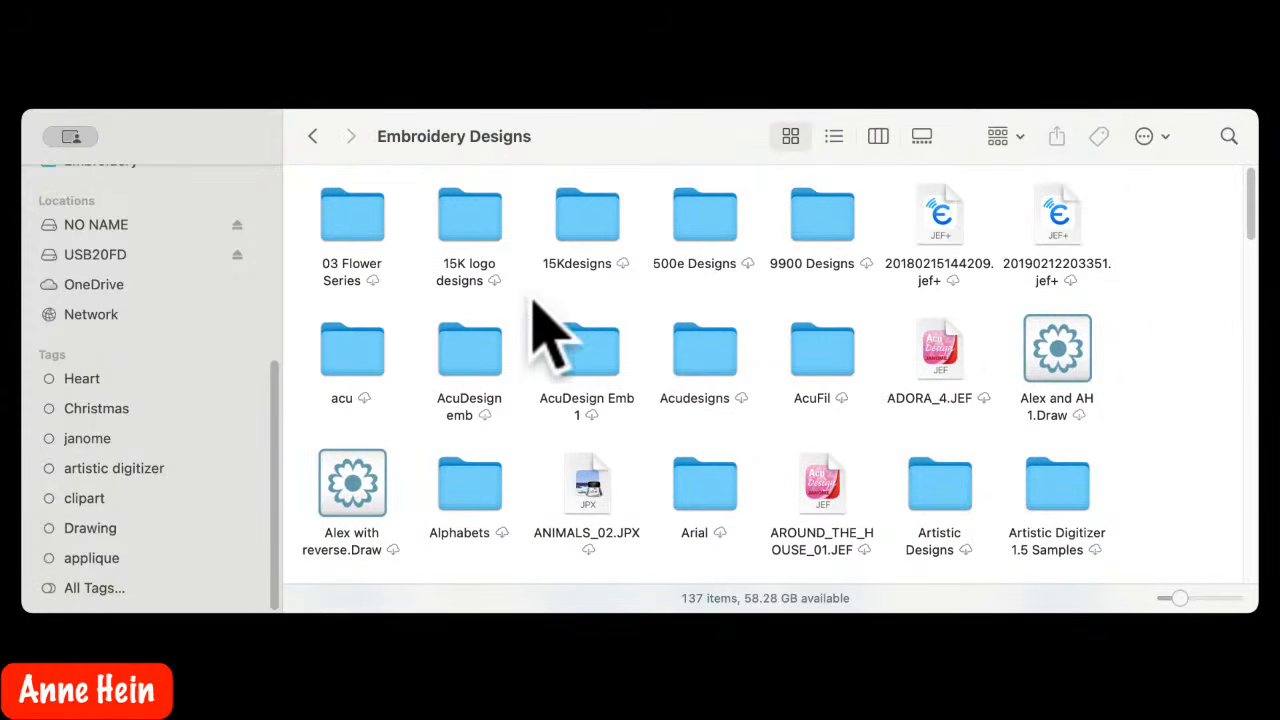
double_click(345, 215)
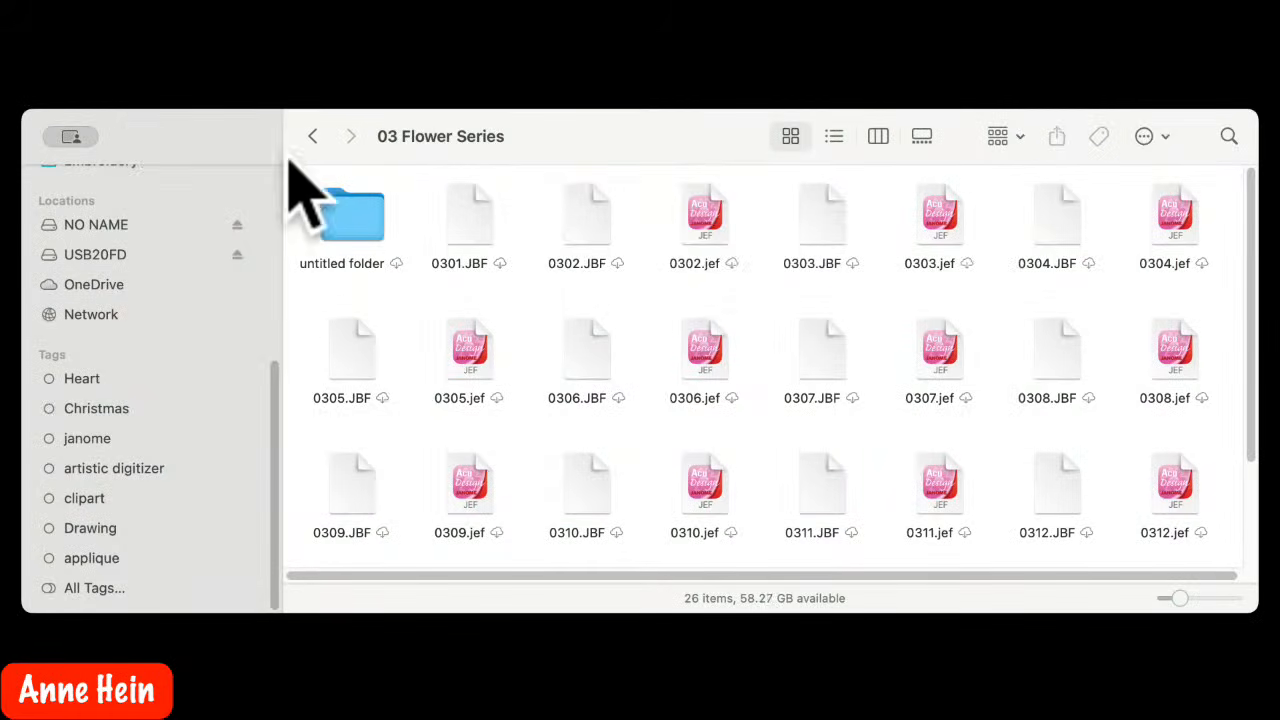
Insert 0302.jef from the 03 Flower Series folder into the new Artistic Digitizer design
drag(697, 229, 735, 48)
drag(735, 48, 571, 246)
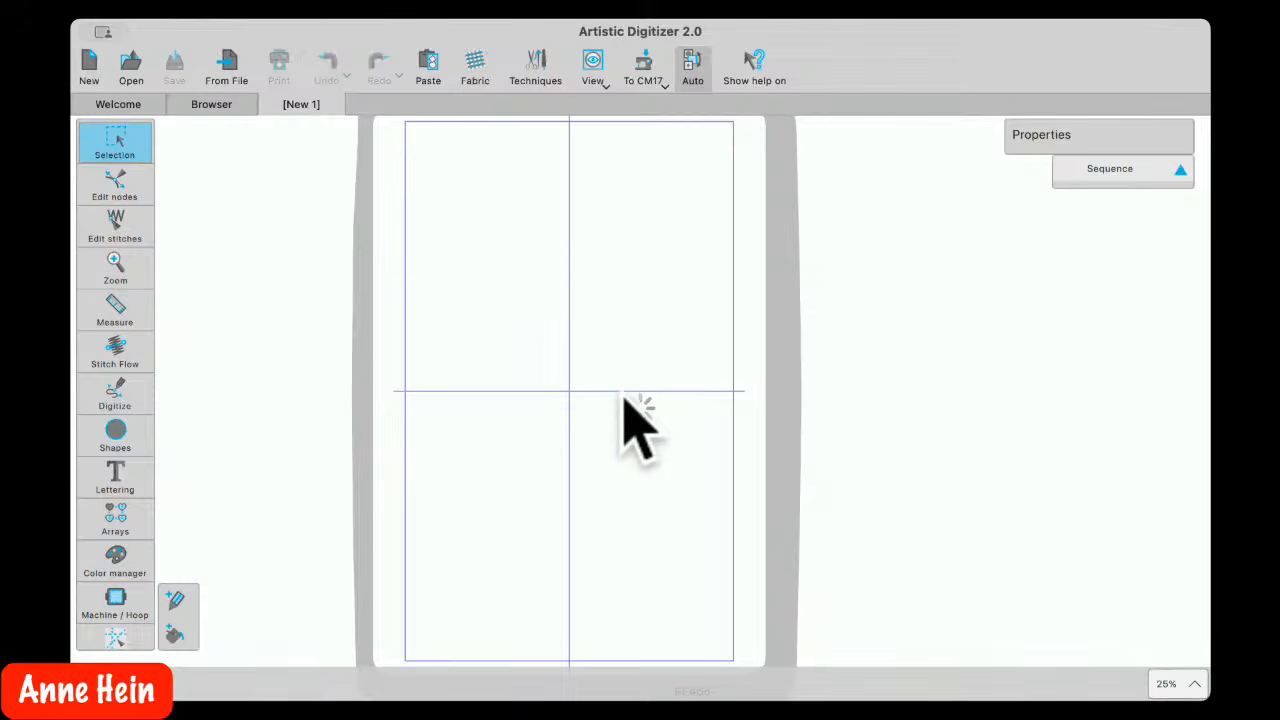
click(656, 326)
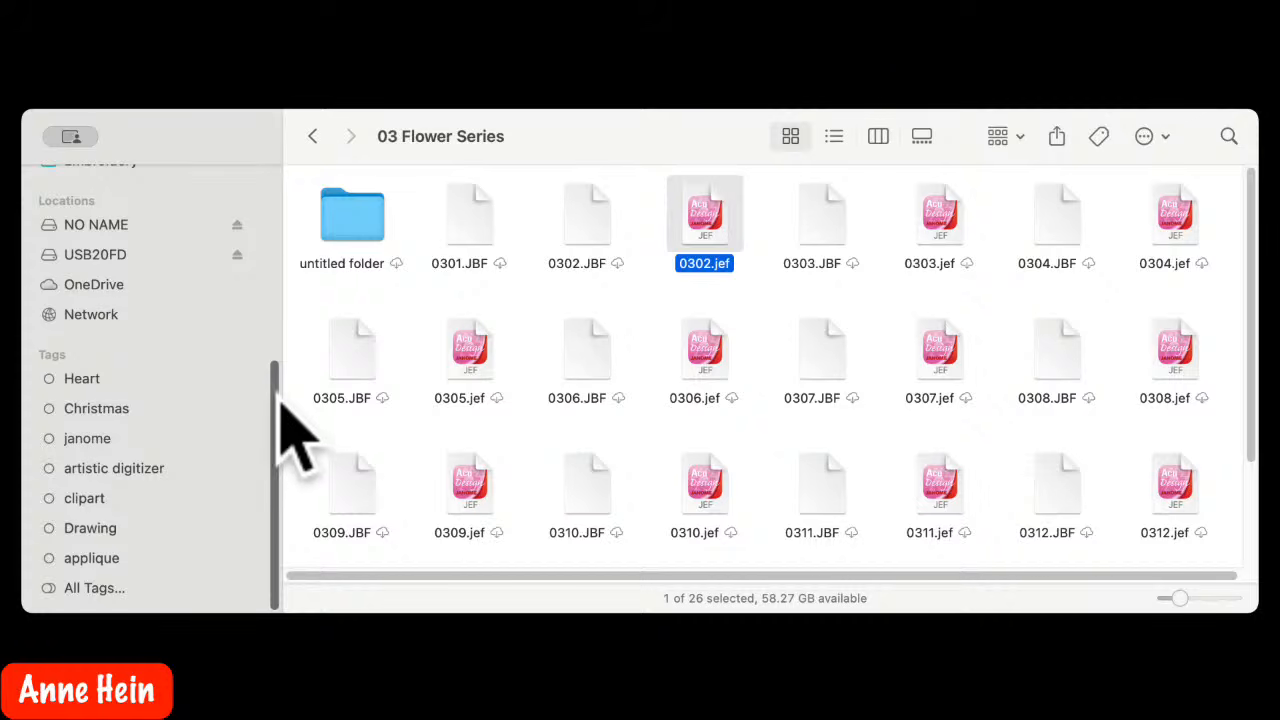
Return to Finder, compare the contents of the NO NAME and USB20FD drives, and open the EMB folder on NO NAME
drag(280, 383, 284, 274)
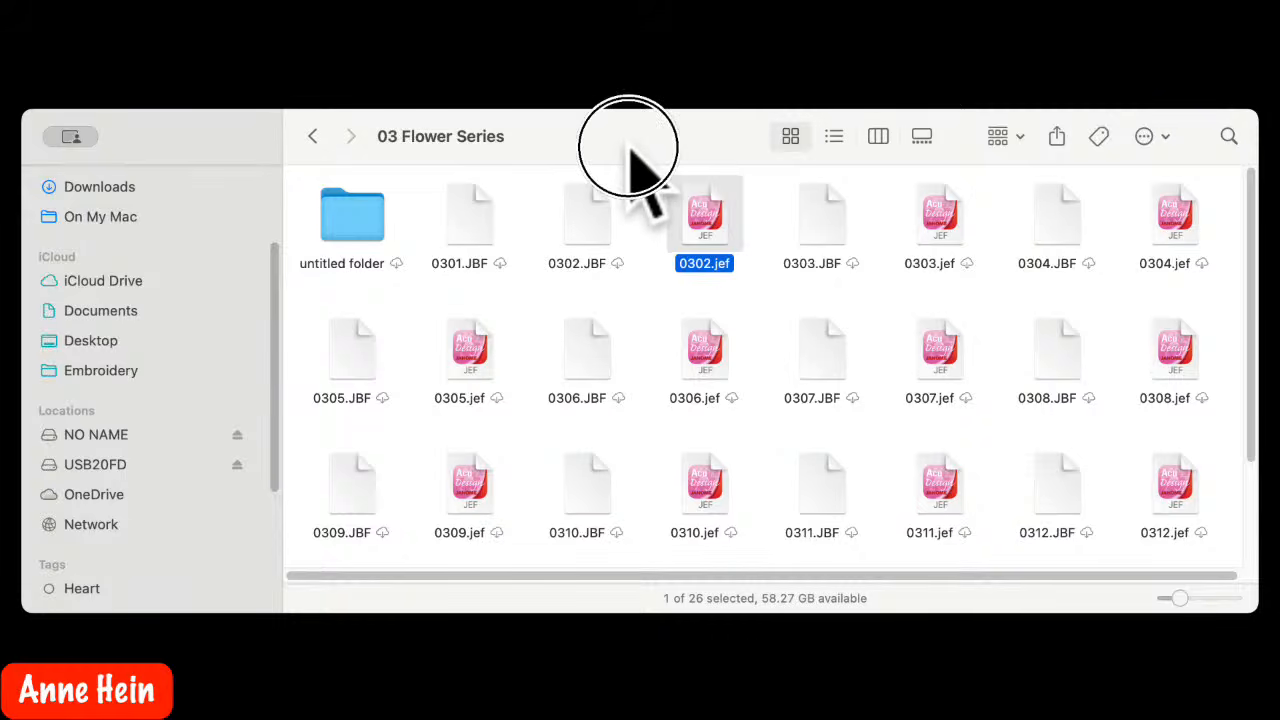
drag(630, 145, 632, 176)
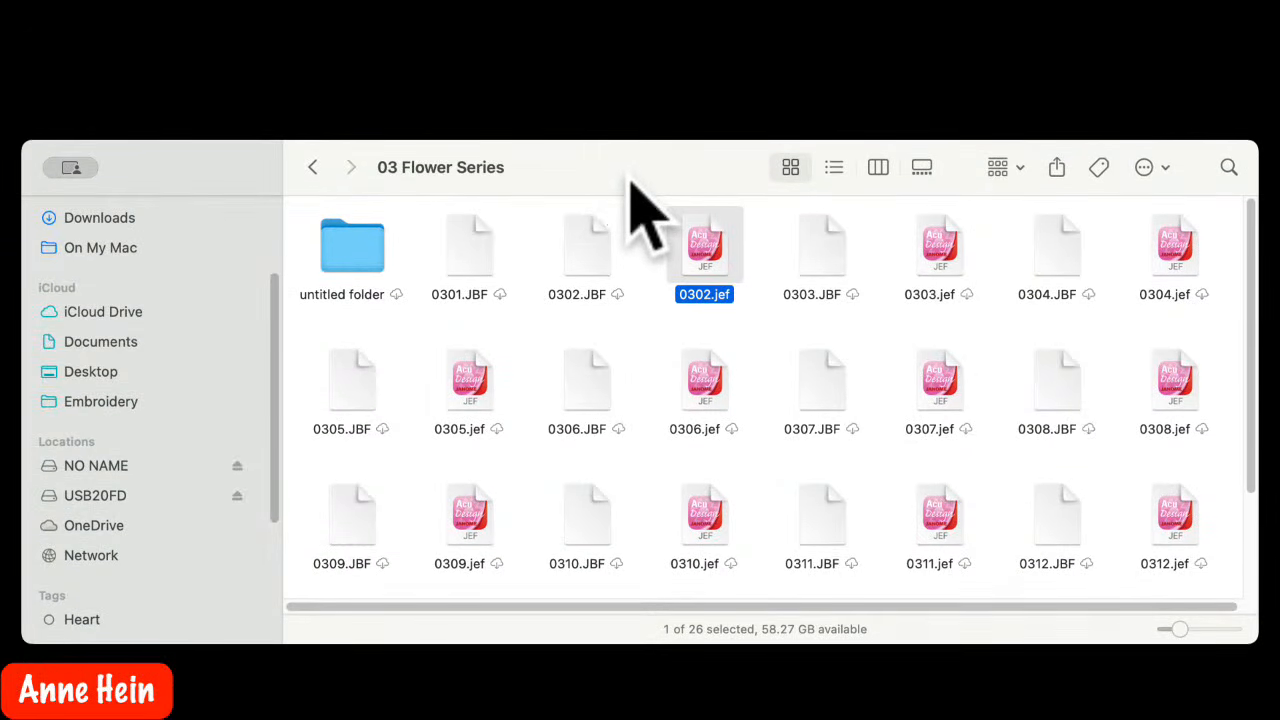
click(105, 471)
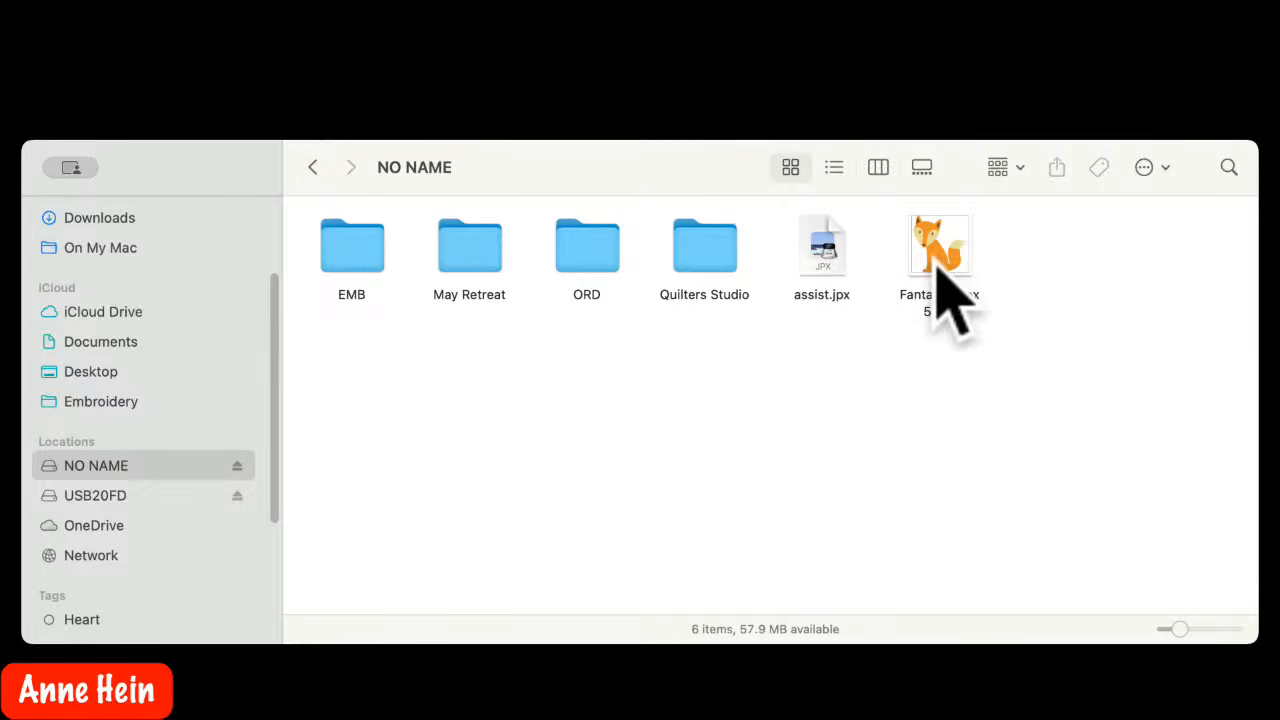
click(100, 495)
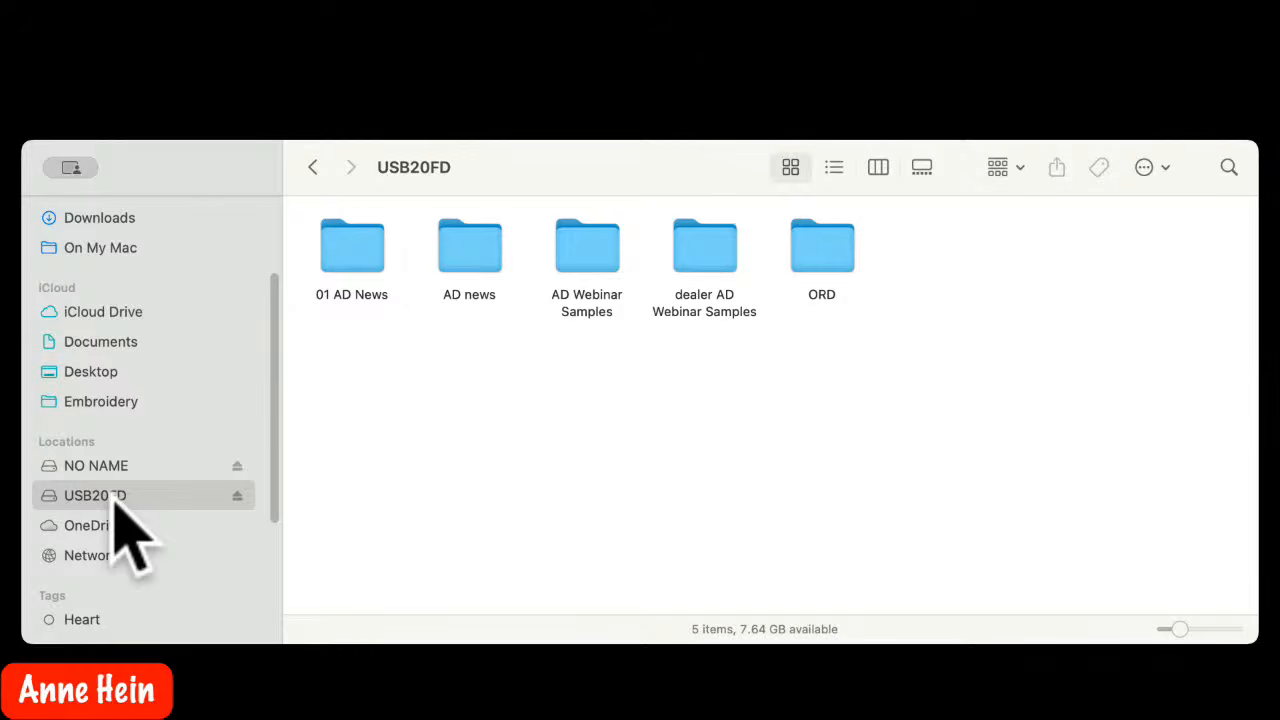
click(110, 472)
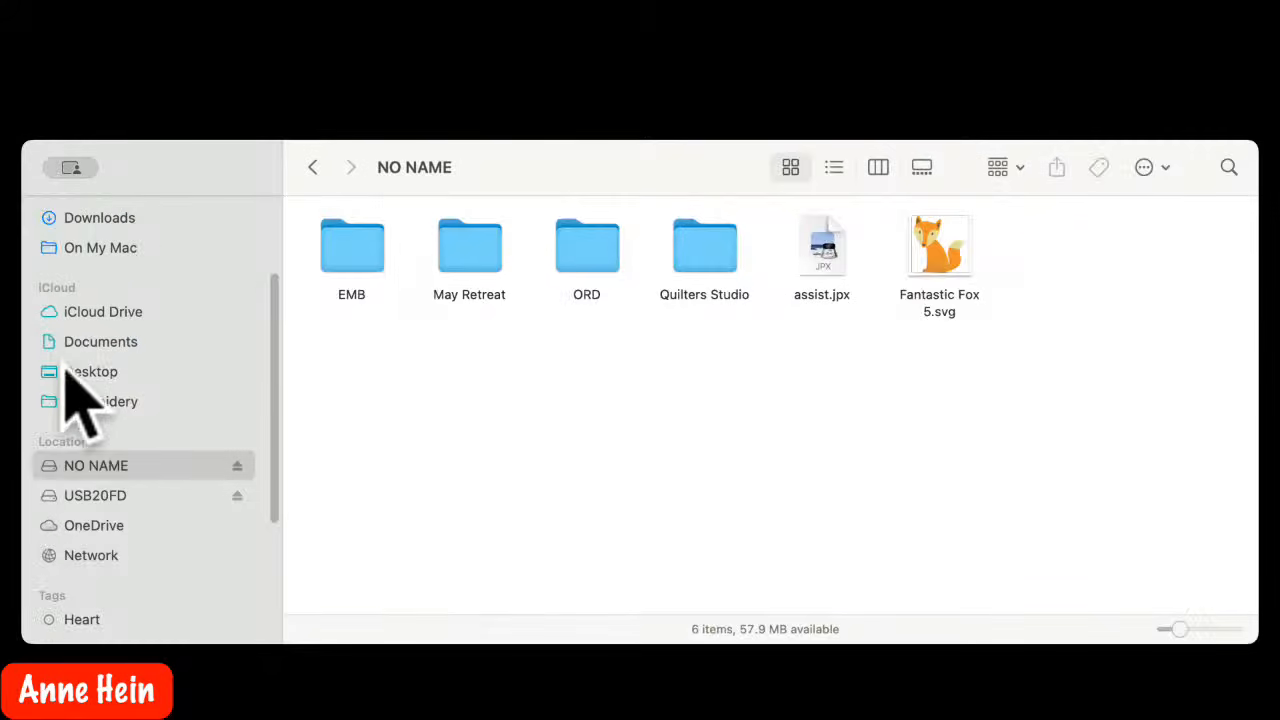
double_click(350, 250)
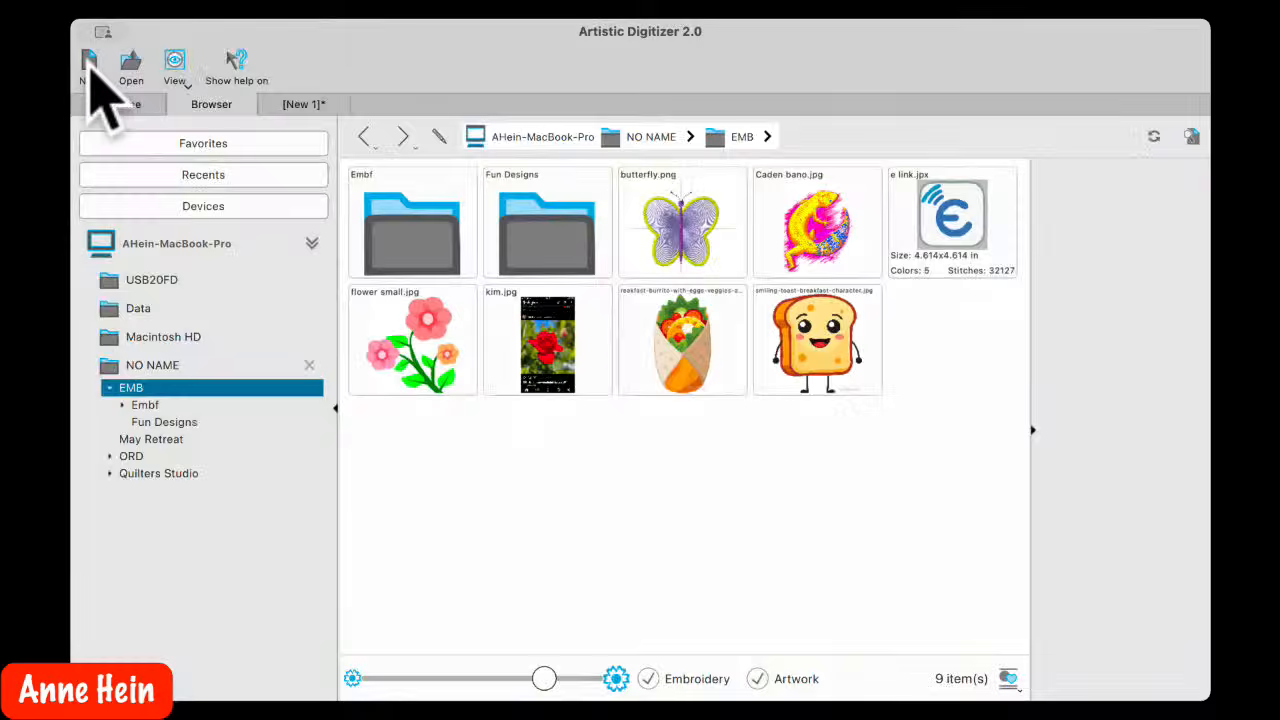
Create a second new design and import the smiling toast JPG from the EMB folder as Auto-digitize / Trace to outlines
click(89, 62)
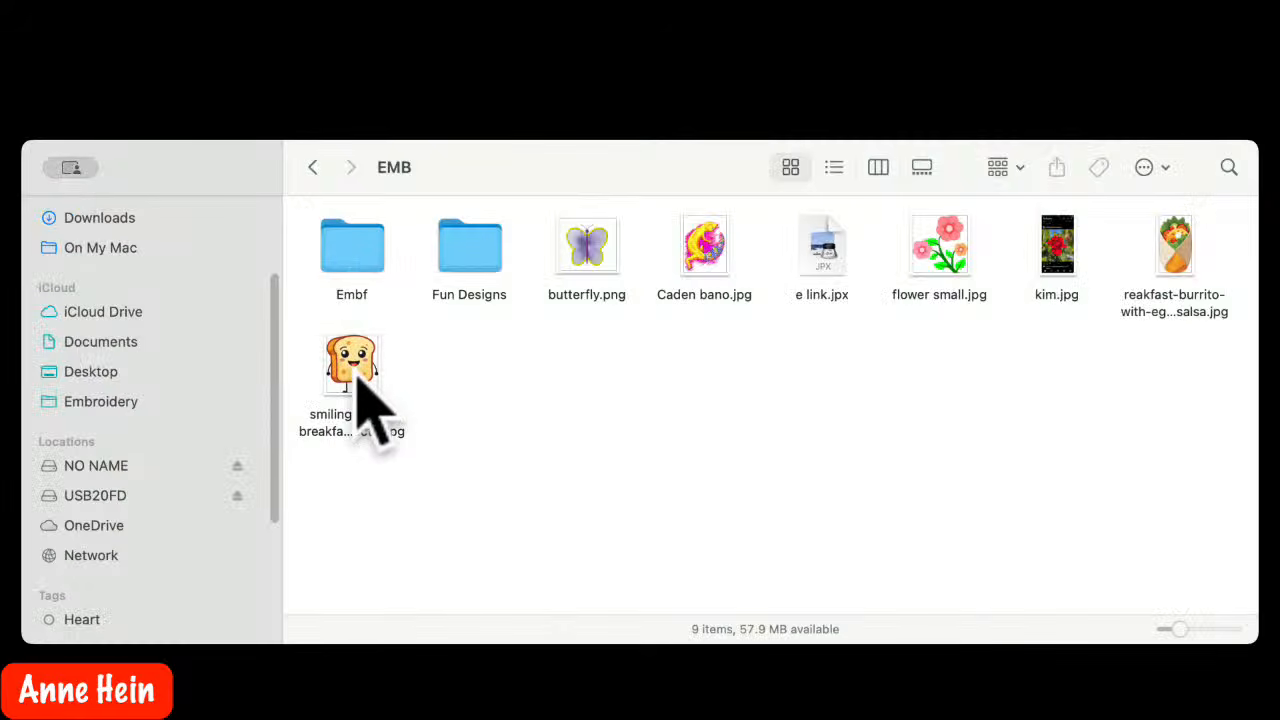
drag(366, 394, 683, 38)
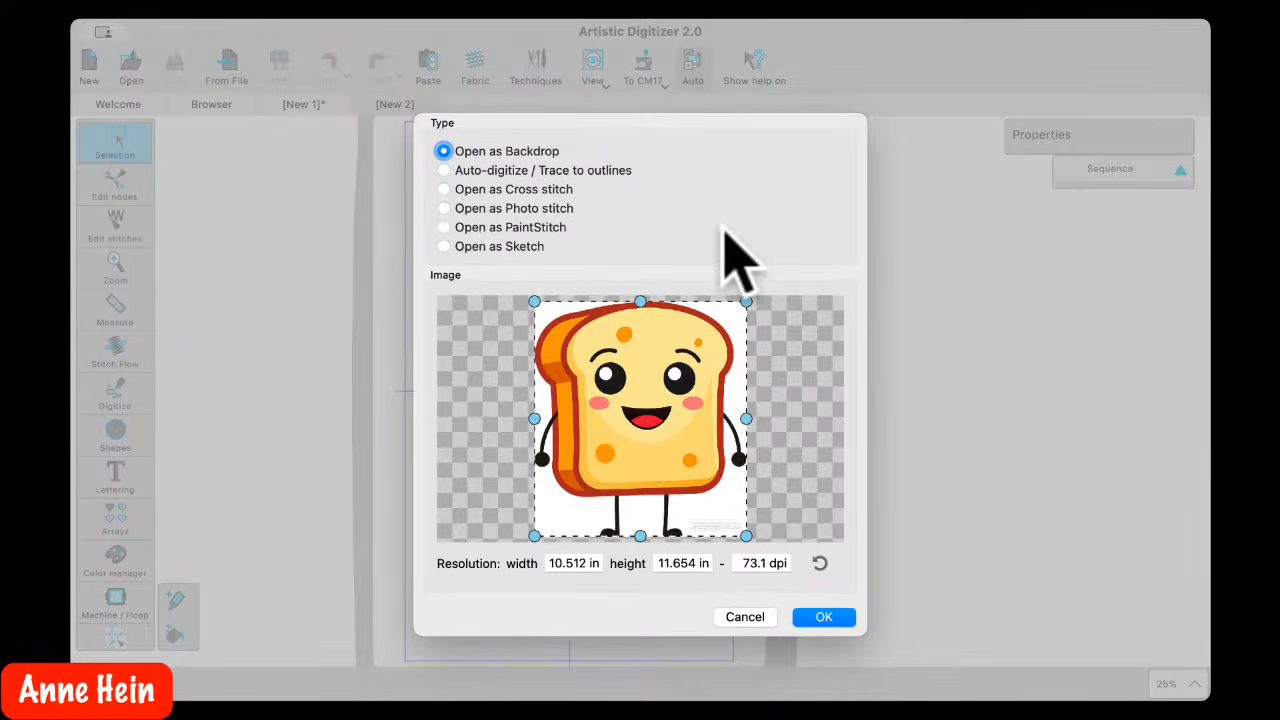
click(443, 170)
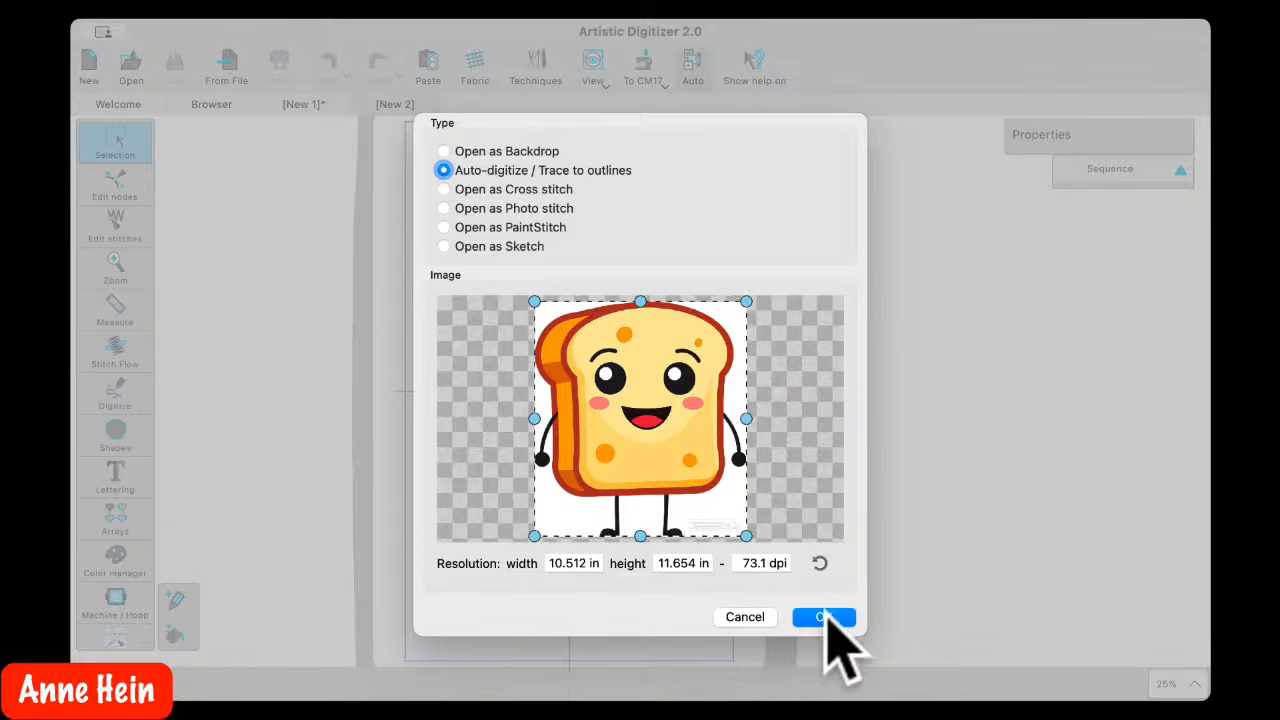
click(823, 617)
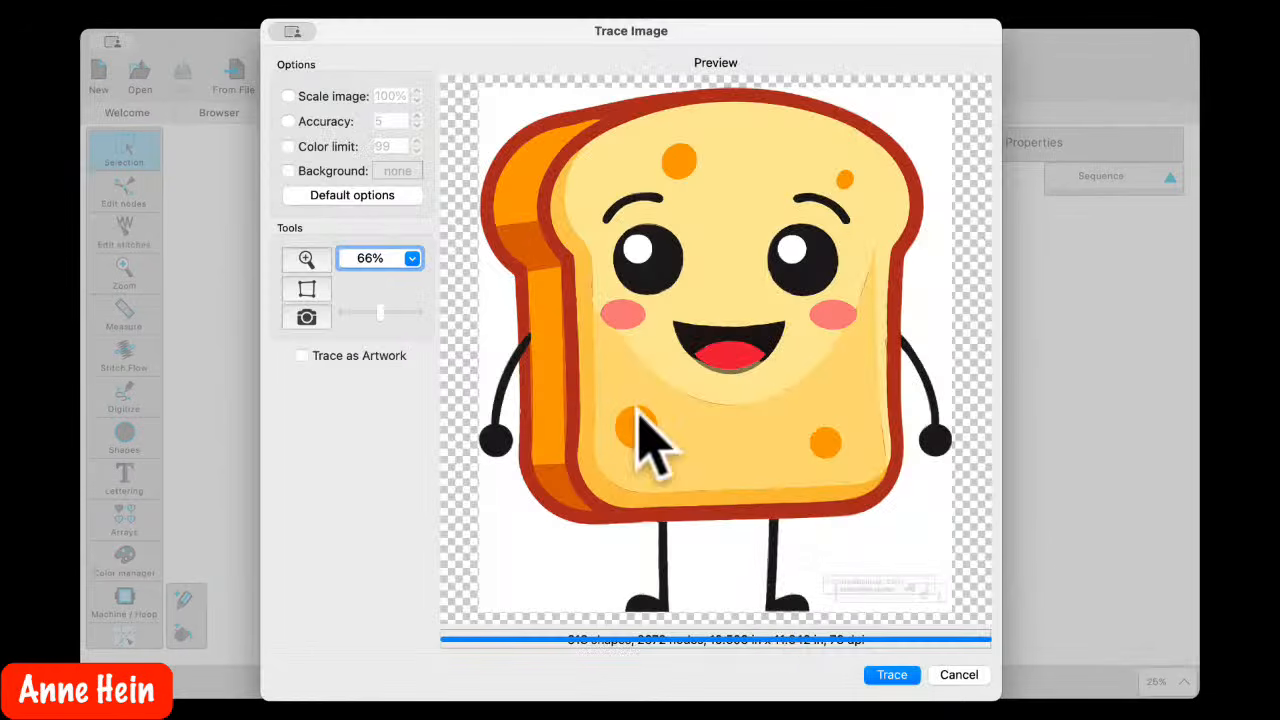
Trace the toast image with Accuracy enabled at 5 and the color limit off
click(289, 121)
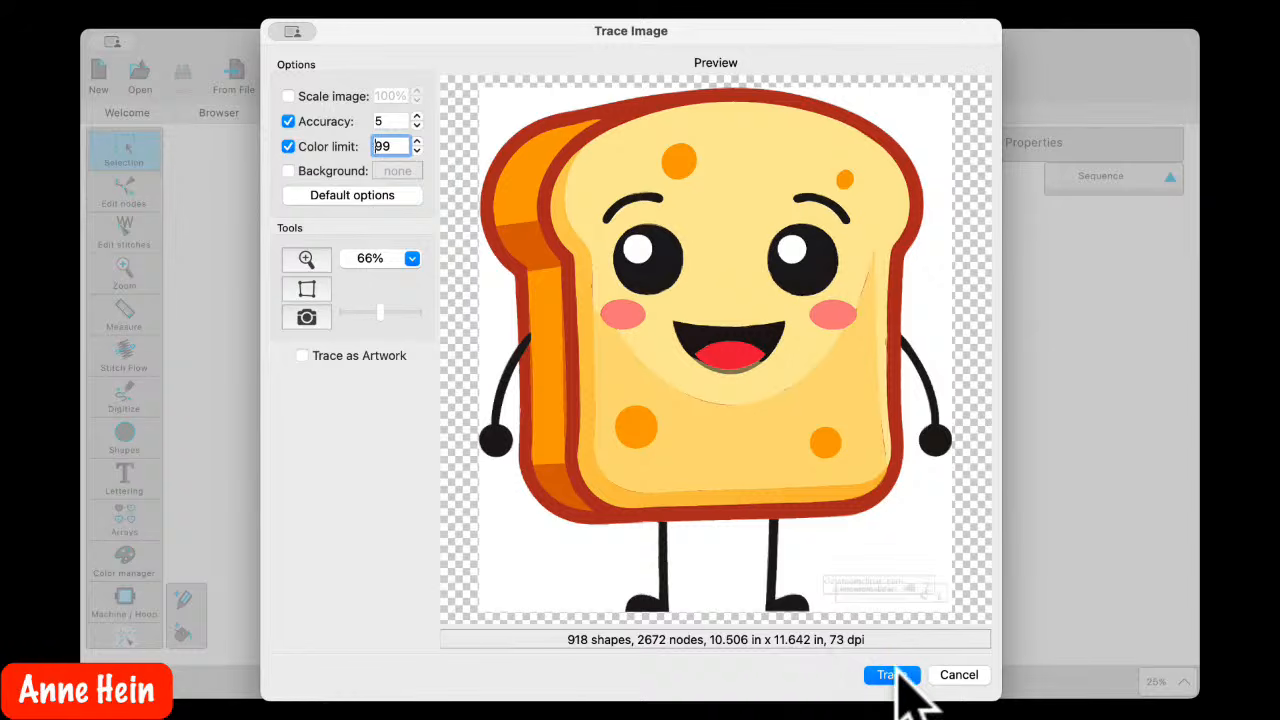
click(289, 147)
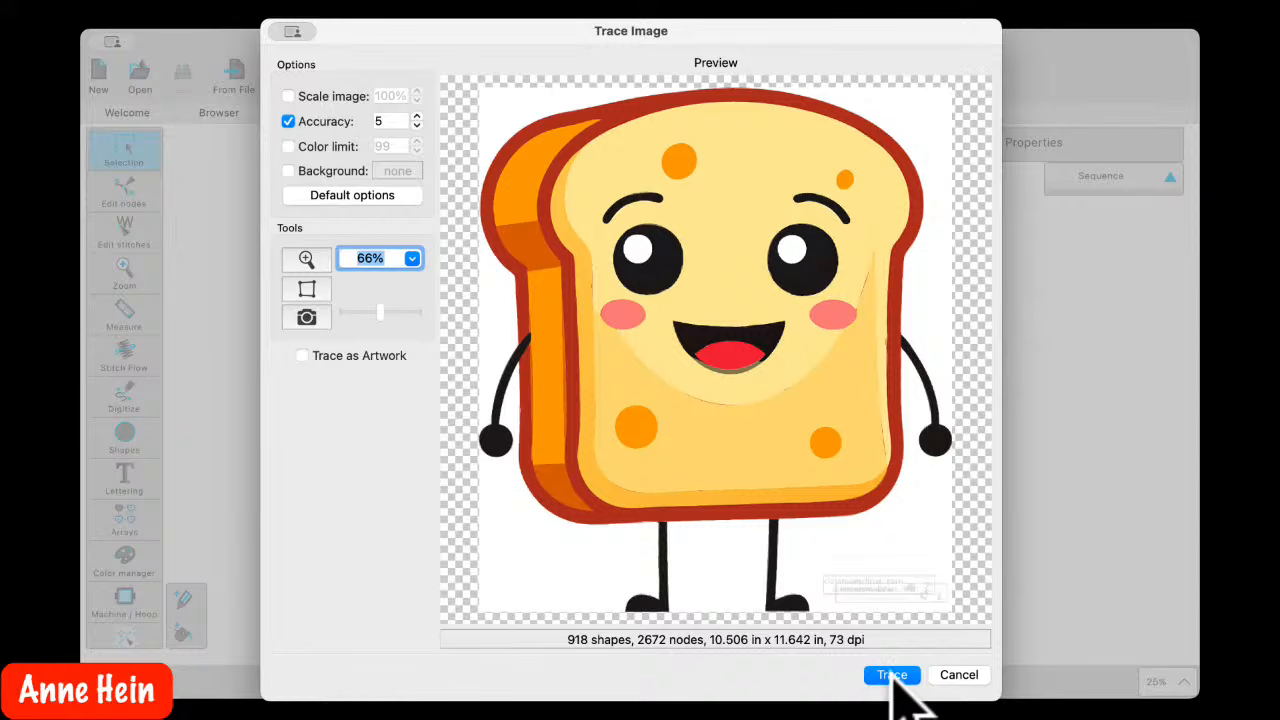
click(891, 675)
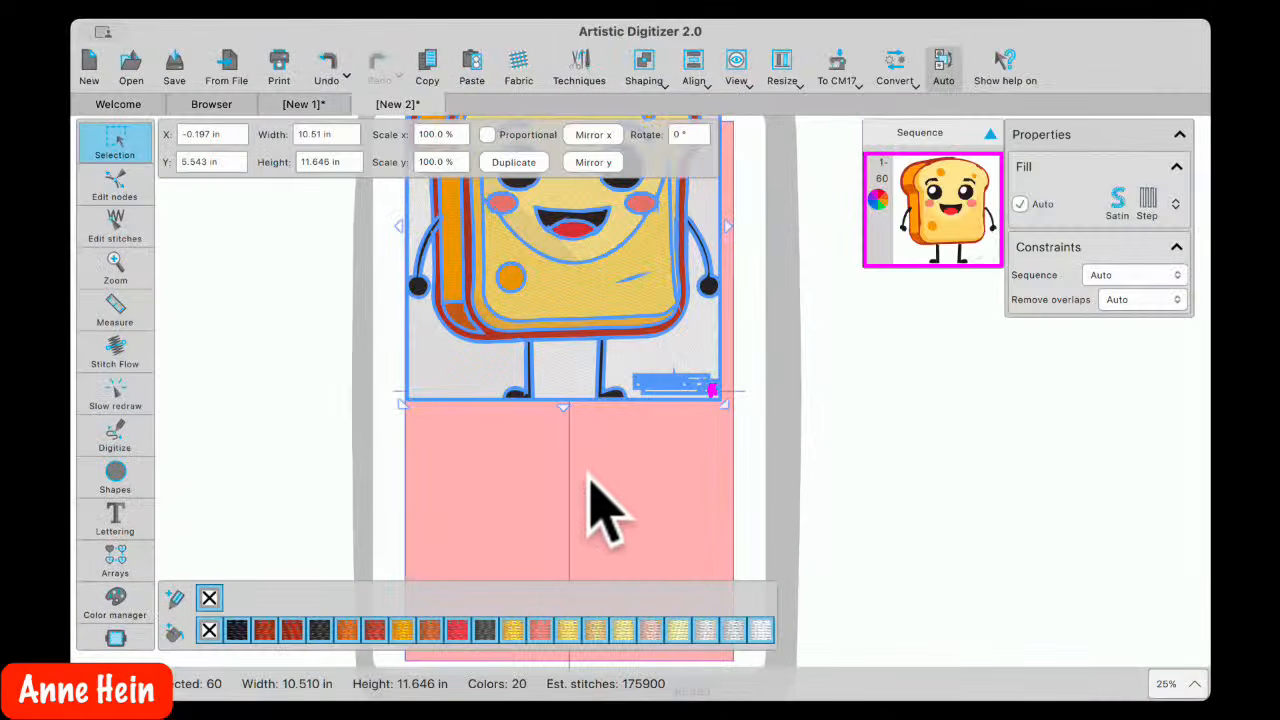
scroll(638, 459, up, 1)
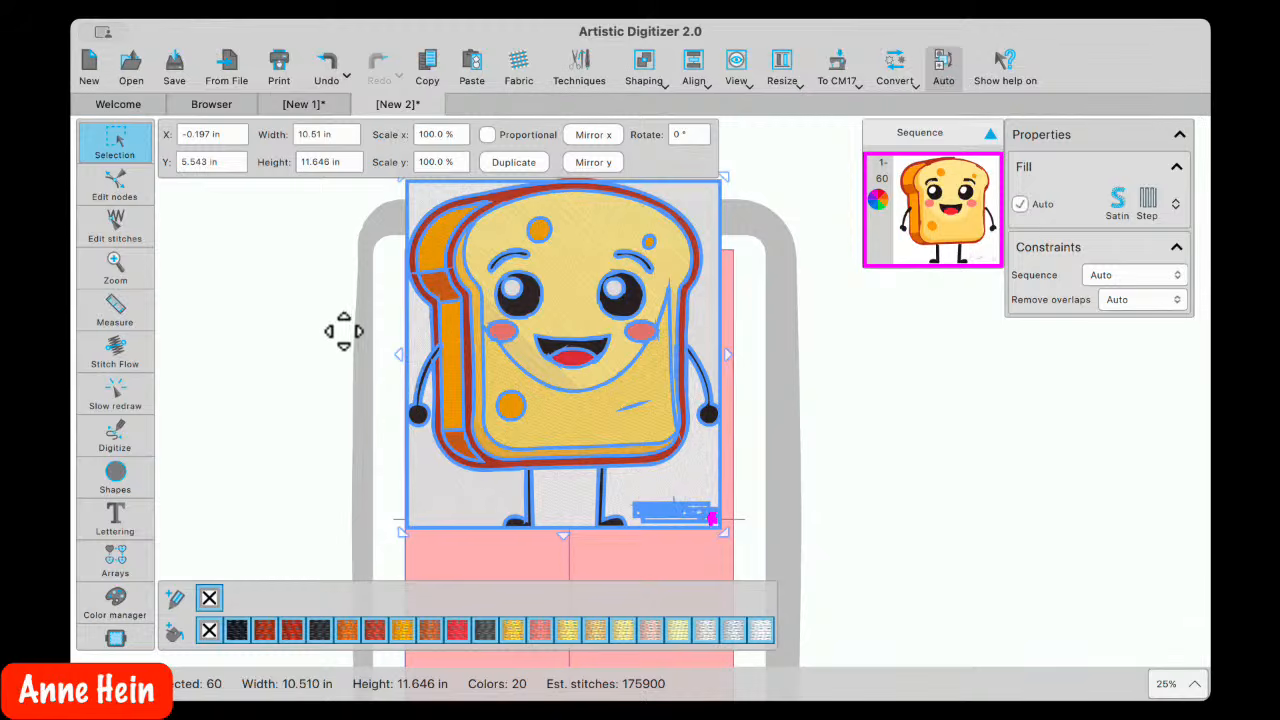
Move the traced toast down into the hoop's sewing area, to about X 0.11 in and Y -1.35 in, and deselect it
click(342, 331)
click(557, 309)
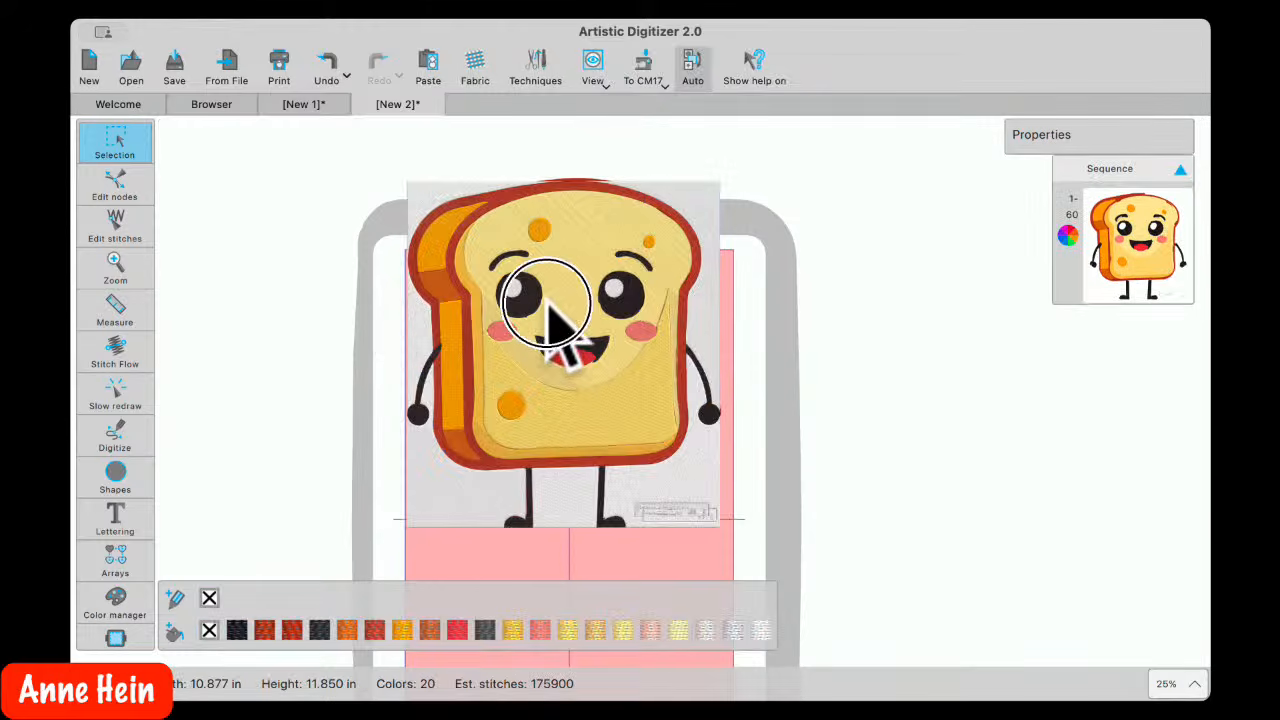
drag(548, 310, 577, 445)
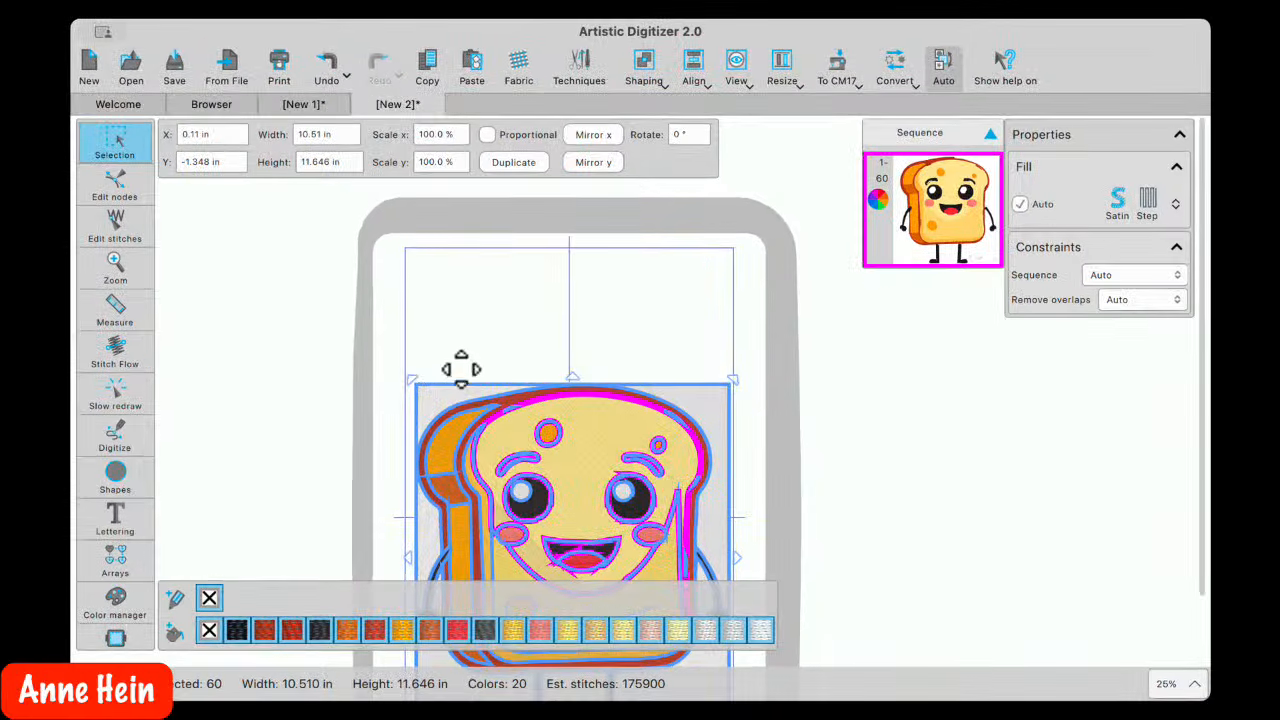
click(461, 369)
scroll(623, 506, down, 1)
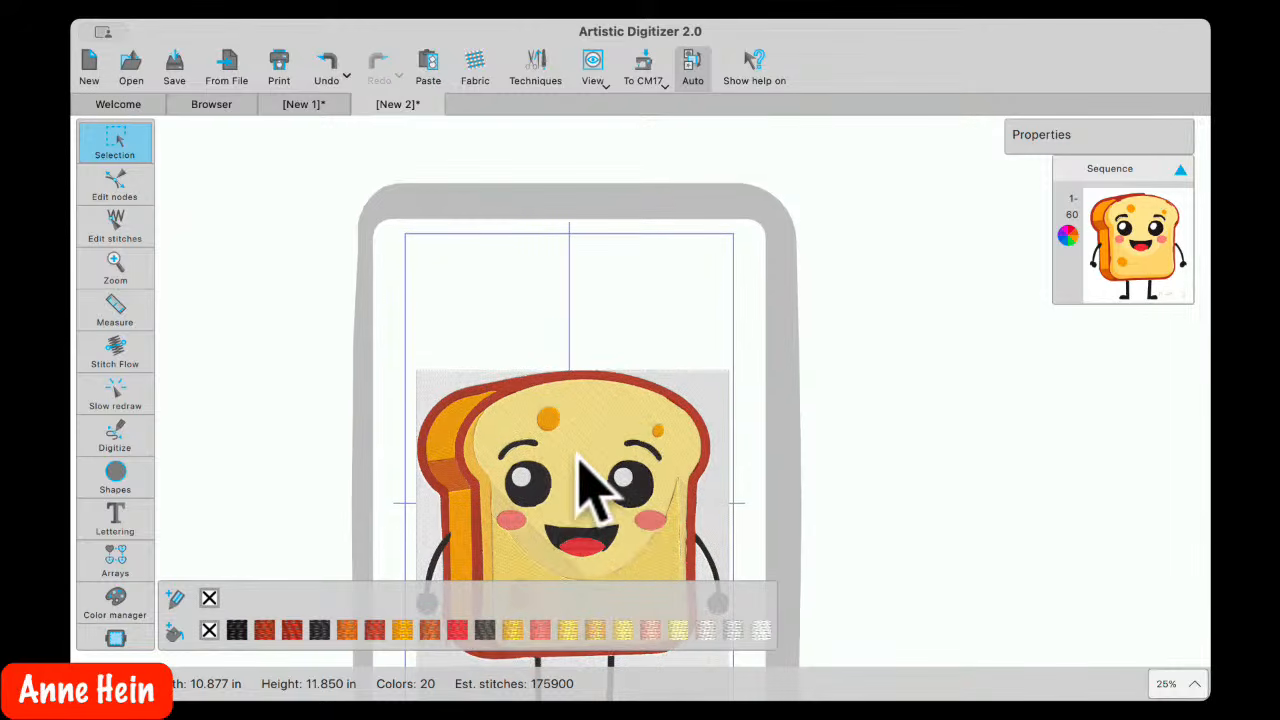
scroll(580, 456, down, 3)
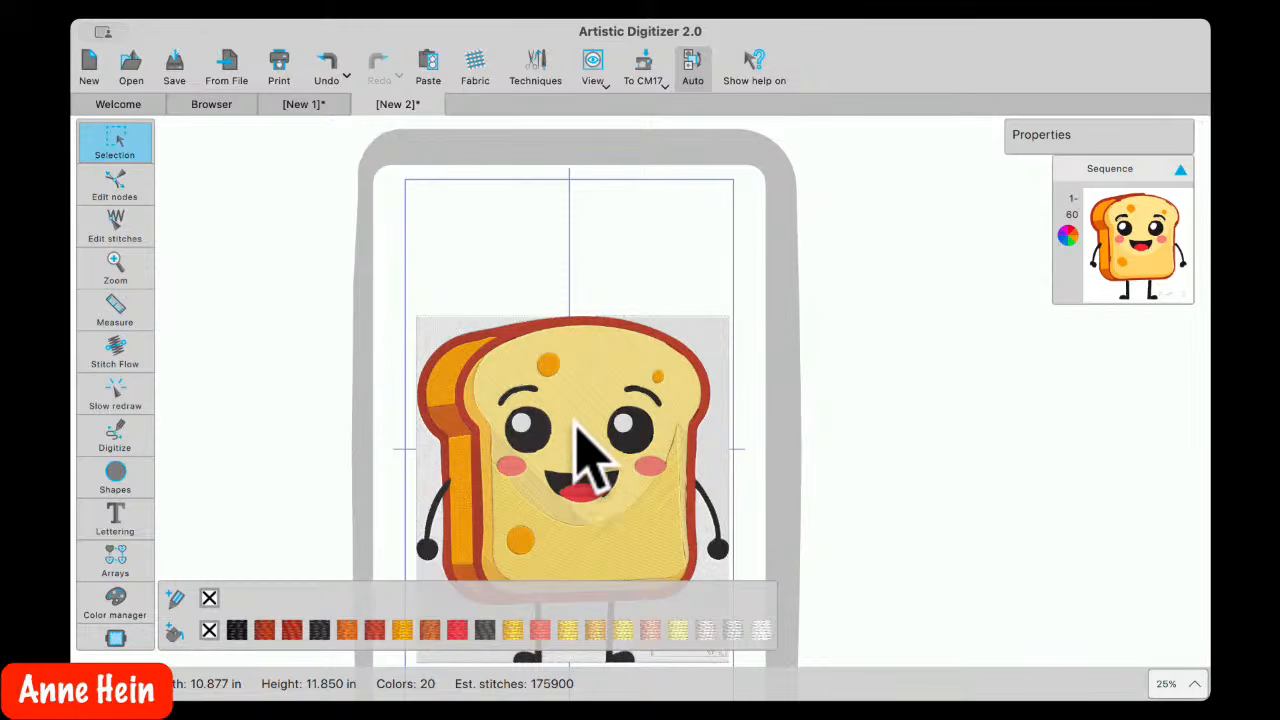
Ungroup the traced toast so its individual shapes can be selected separately, and clear the selection
click(585, 455)
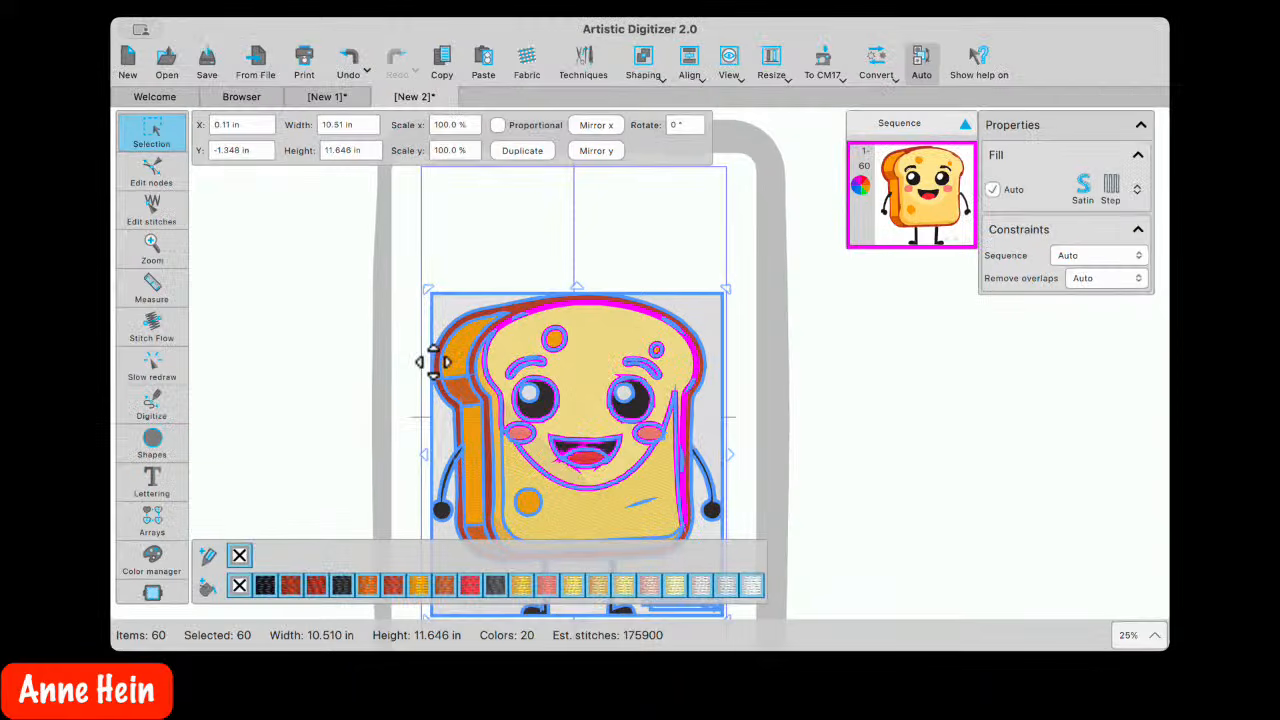
right_click(448, 343)
click(493, 418)
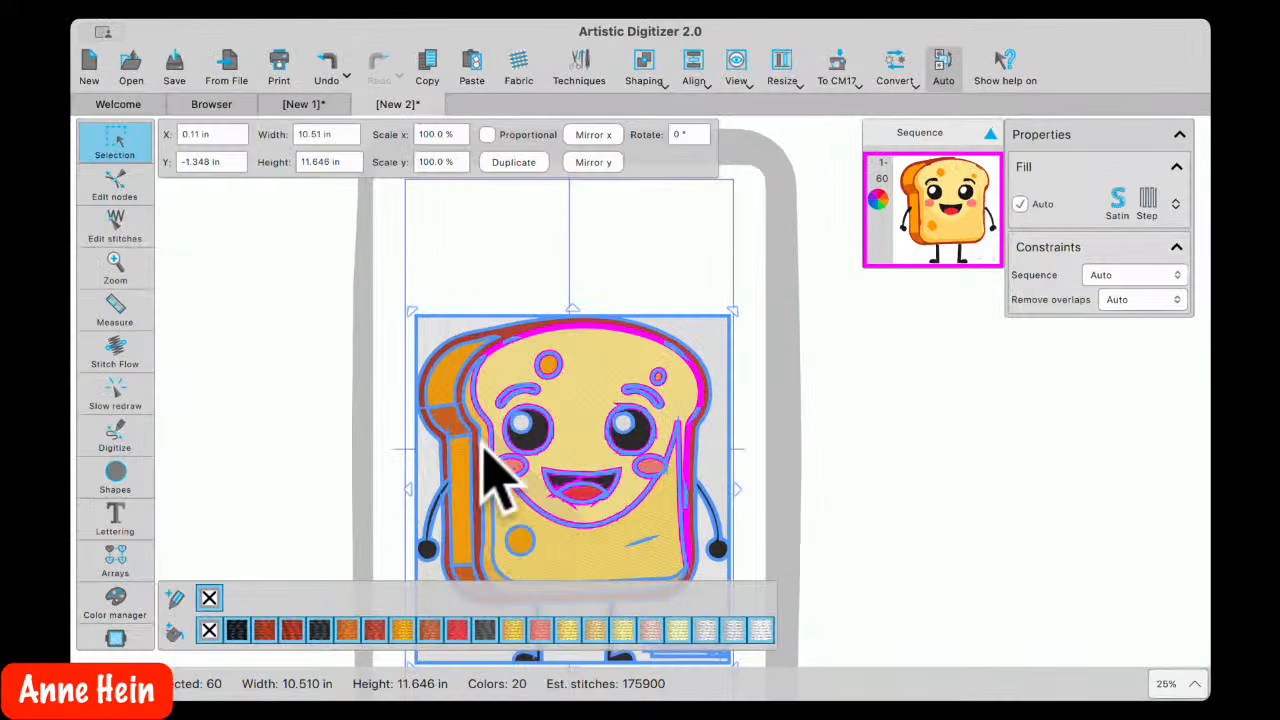
click(536, 238)
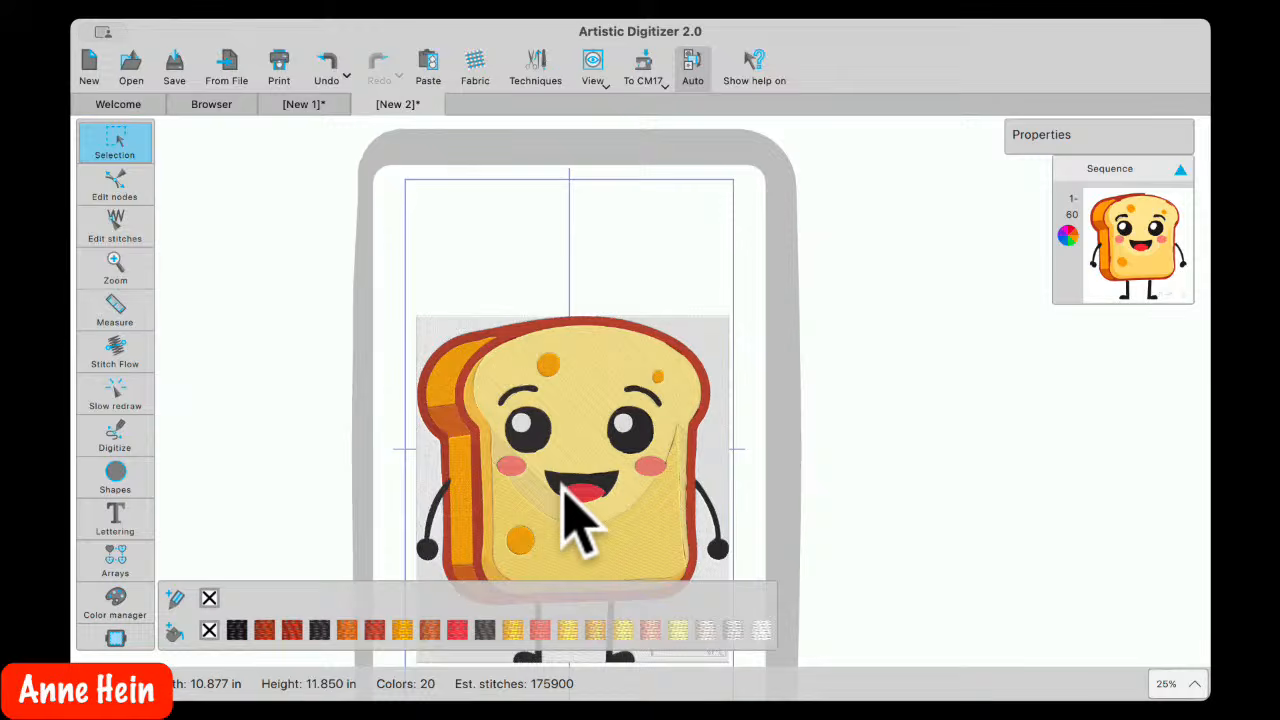
Combine the upper and lower pale yellow fills of the toast's face into one shape and deselect it
click(571, 457)
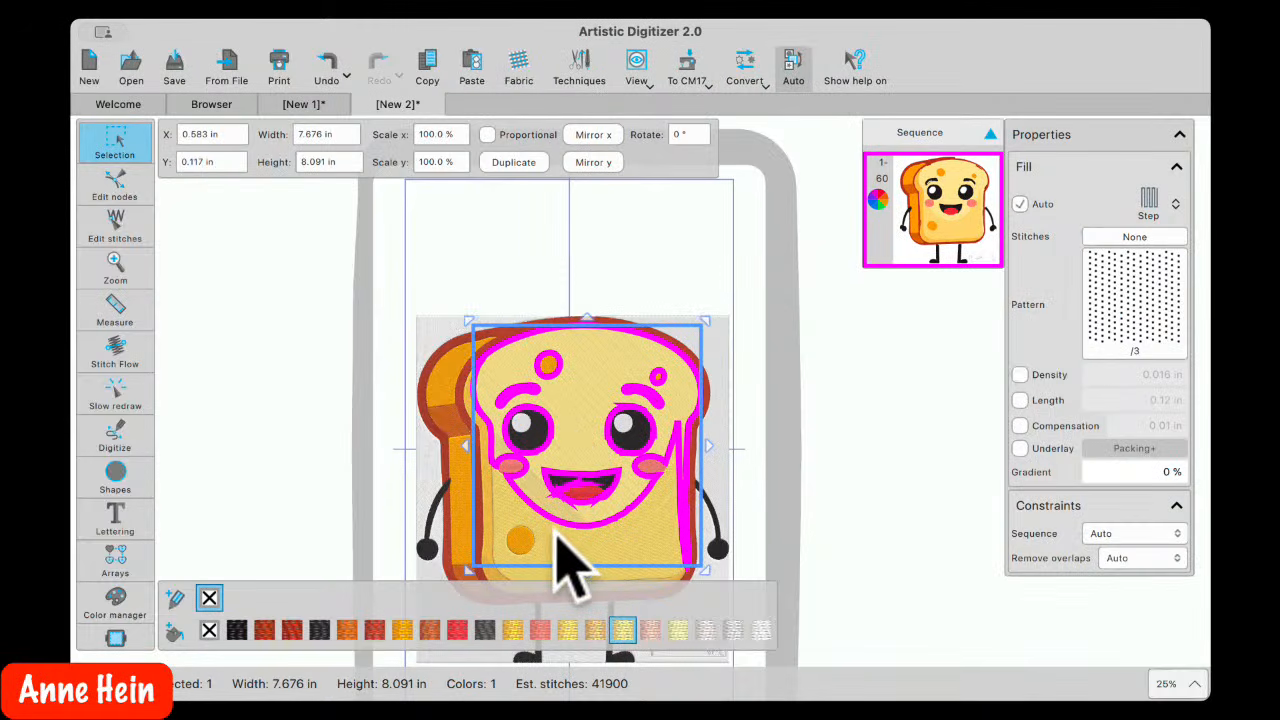
shift+click(563, 535)
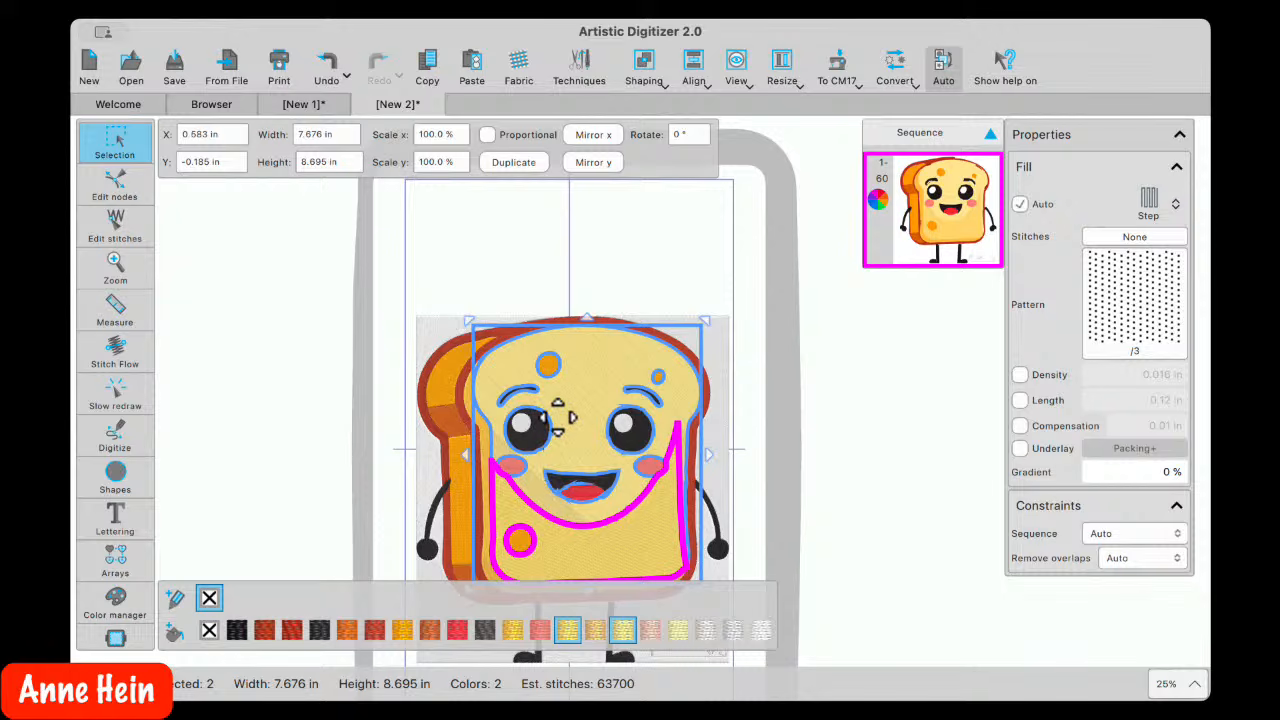
right_click(562, 410)
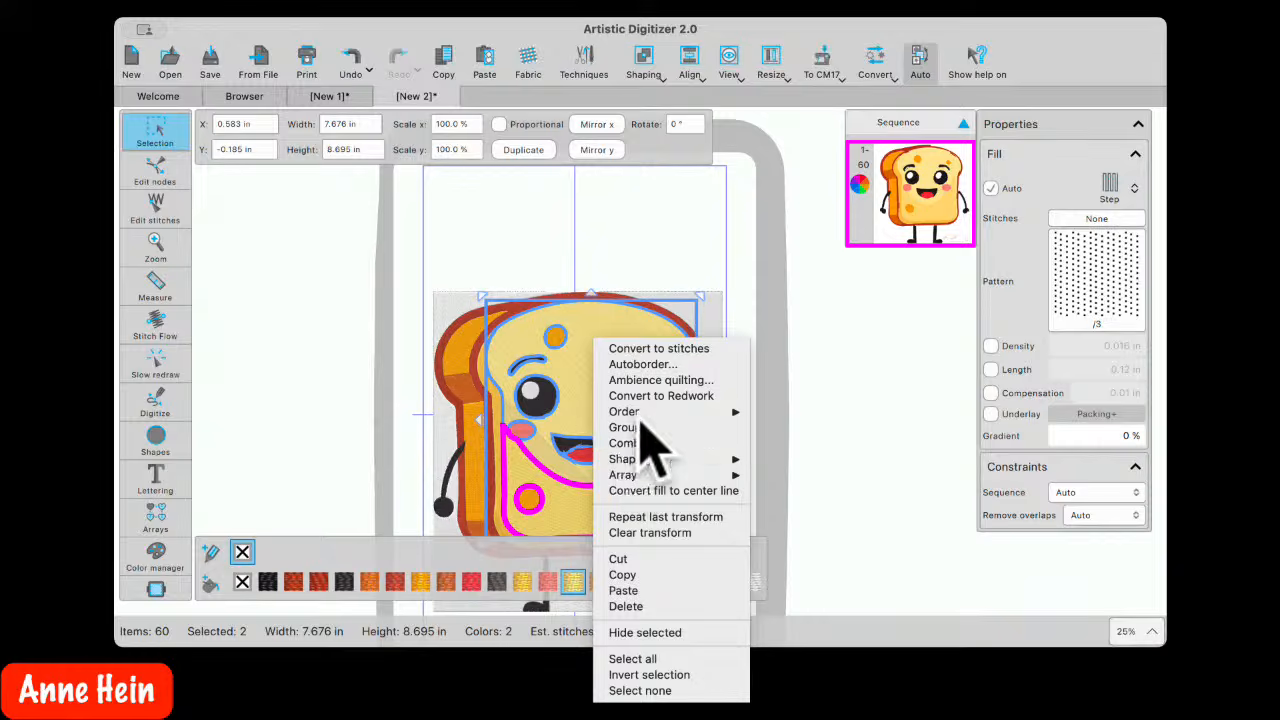
click(632, 443)
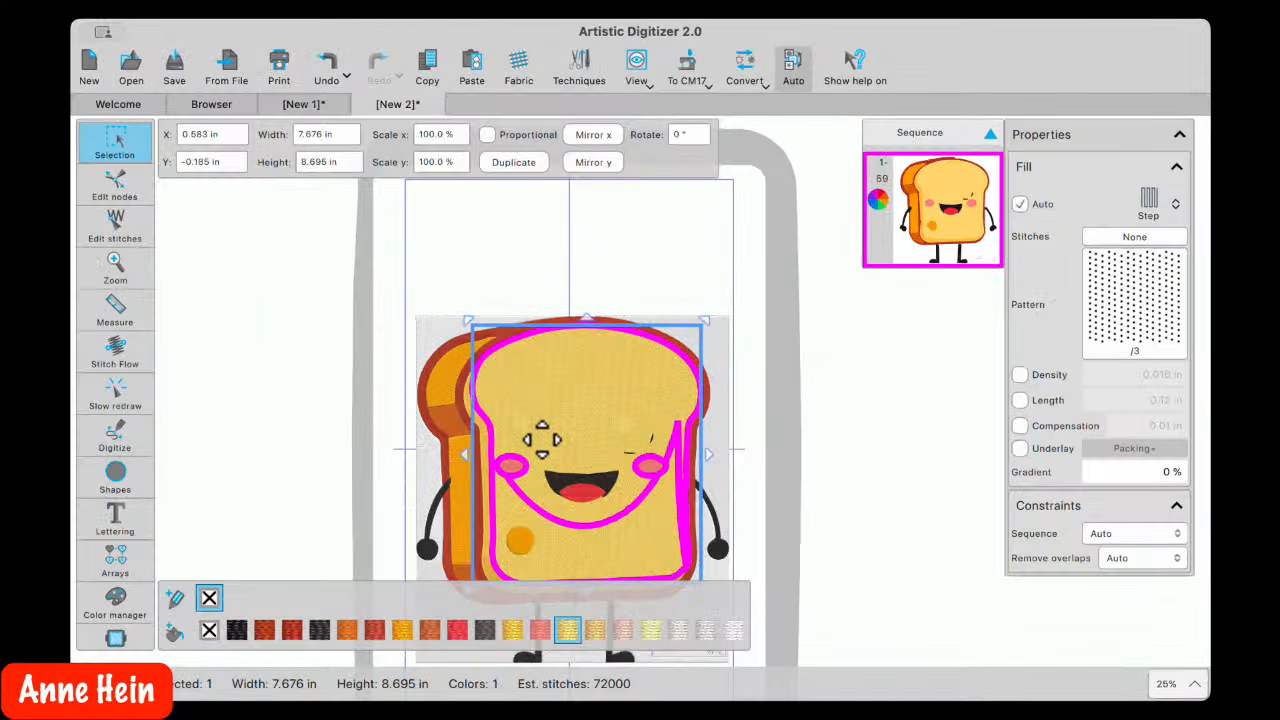
click(601, 239)
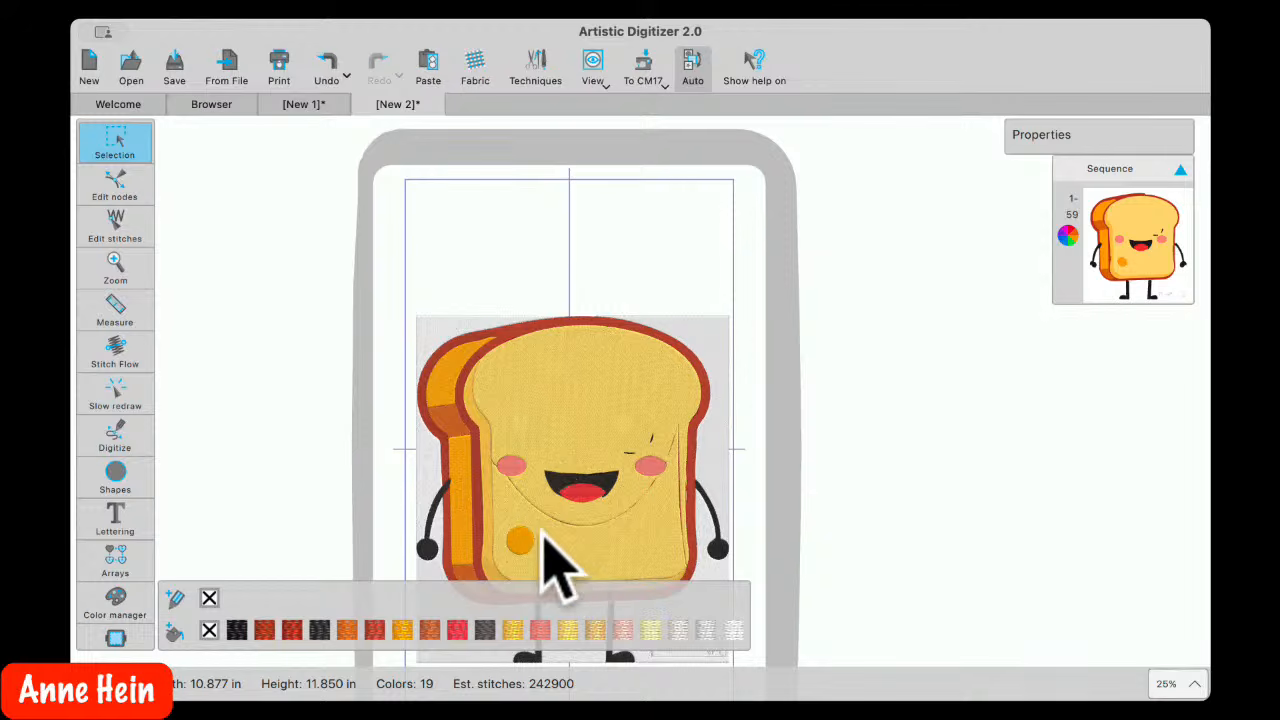
Move the combined yellow face fill out of the hoop beside the toast, and check that each eye underneath can be selected
click(566, 405)
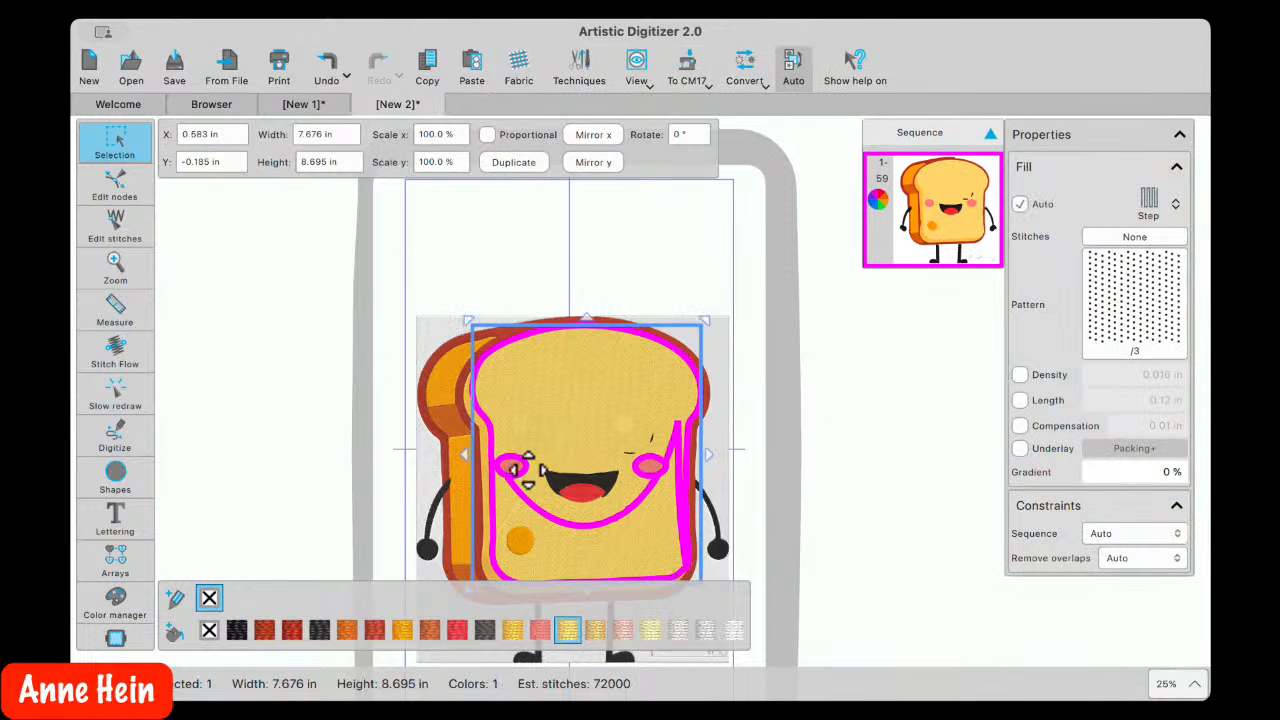
drag(556, 418, 902, 392)
click(531, 436)
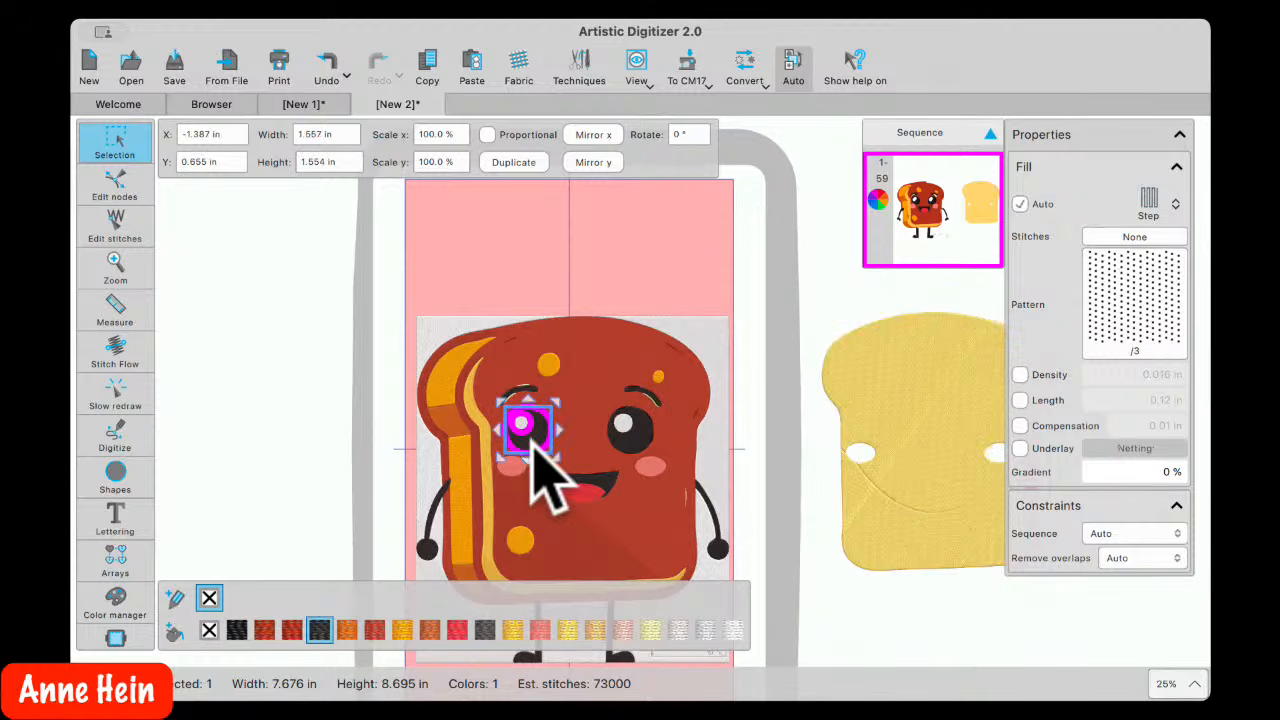
click(645, 450)
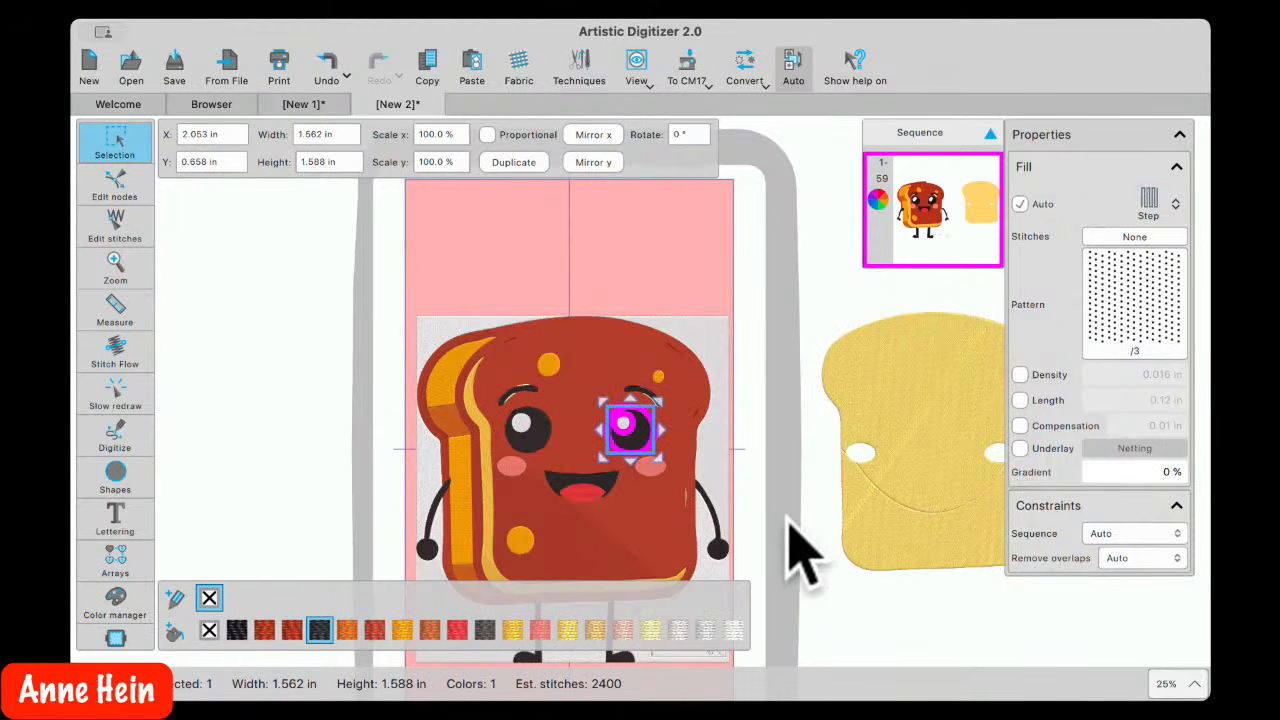
click(838, 535)
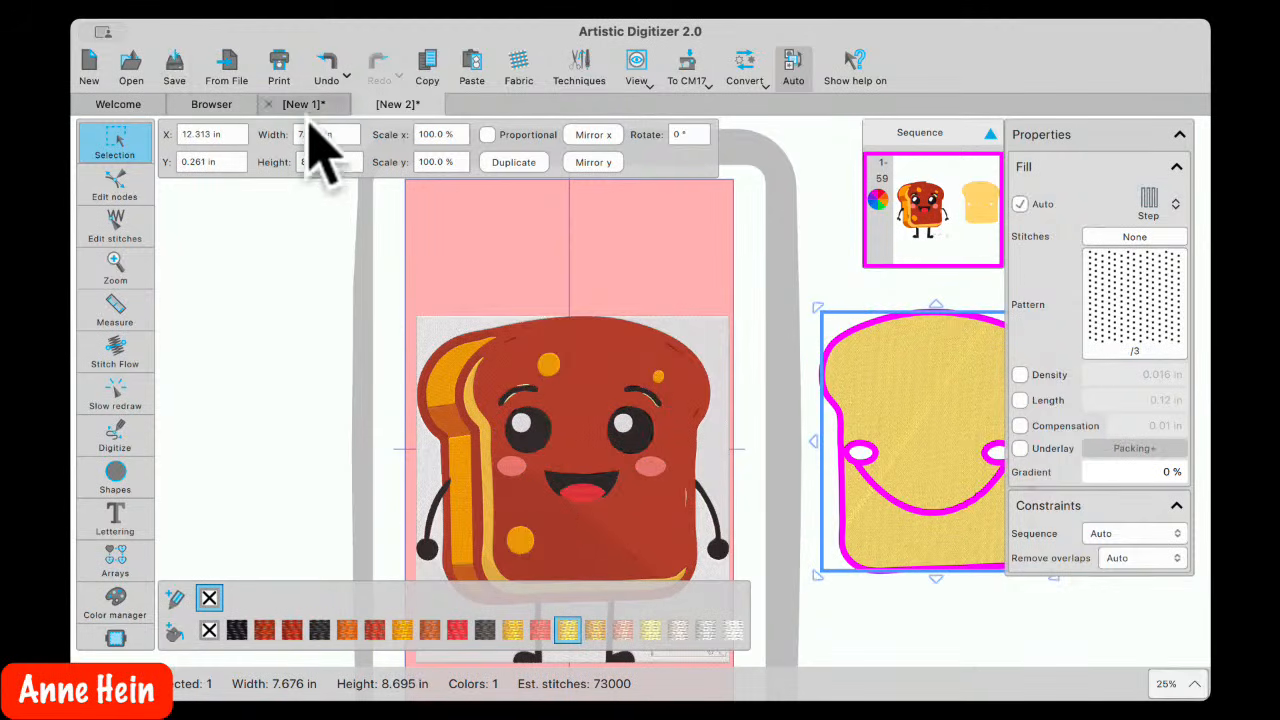
Undo the move of the combined yellow face fill and clear the selection
click(284, 265)
click(325, 64)
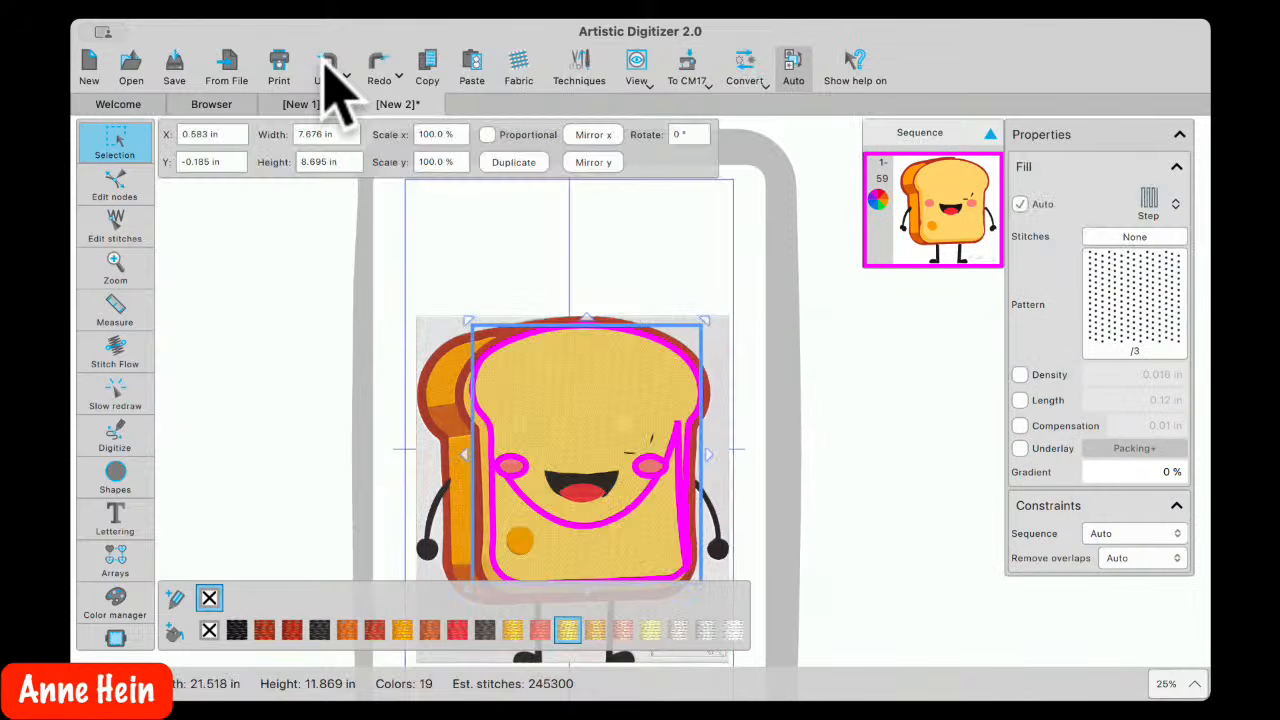
click(325, 360)
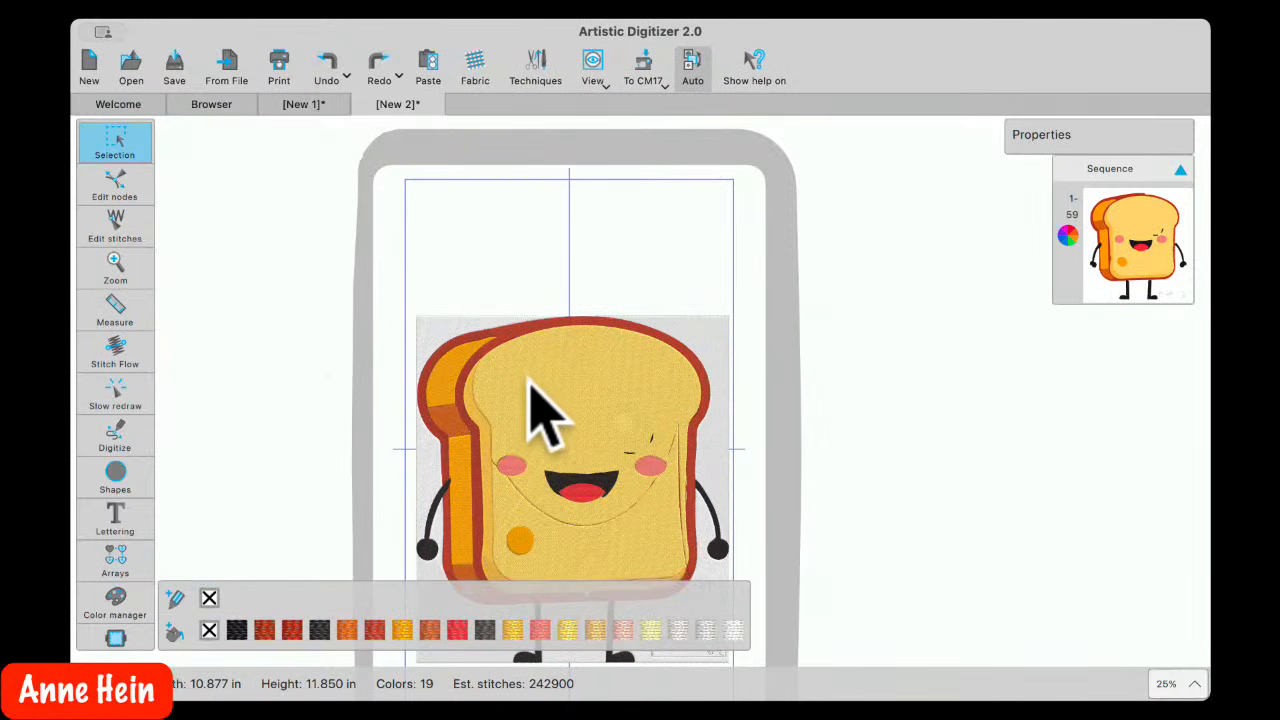
Hide the combined yellow face fill so the eyes and eyebrows behind it are exposed
click(571, 358)
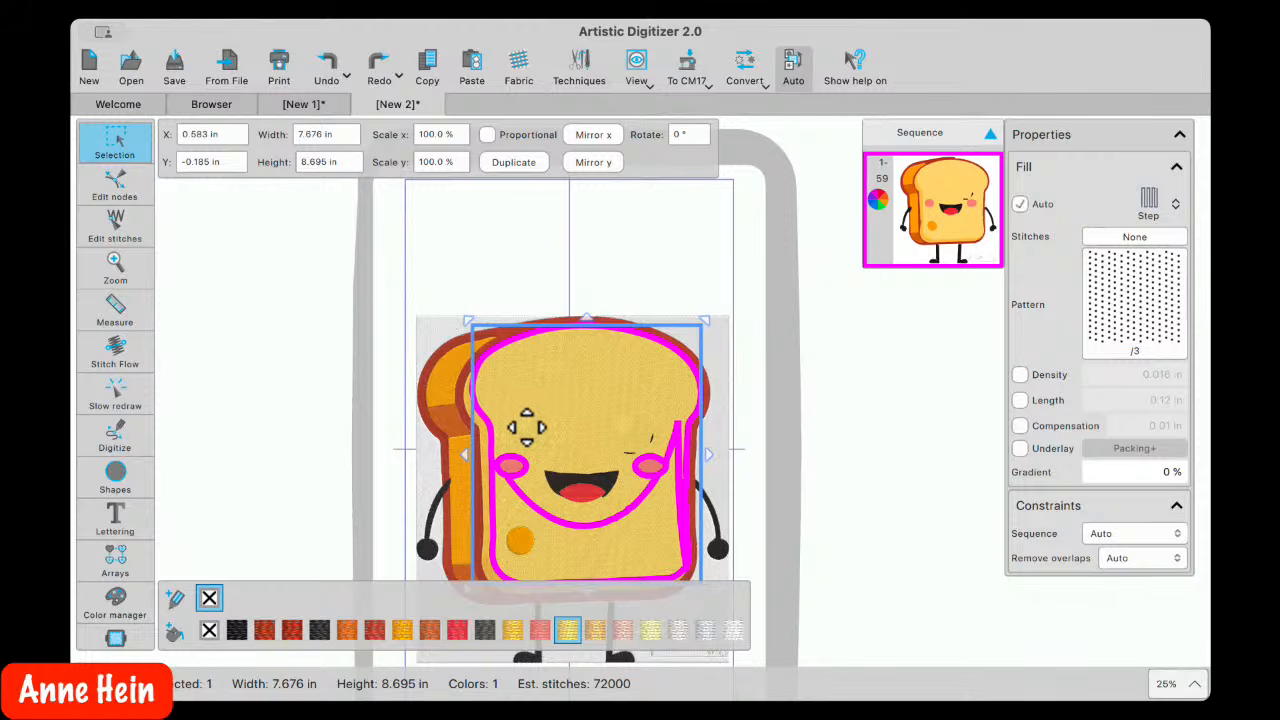
right_click(525, 424)
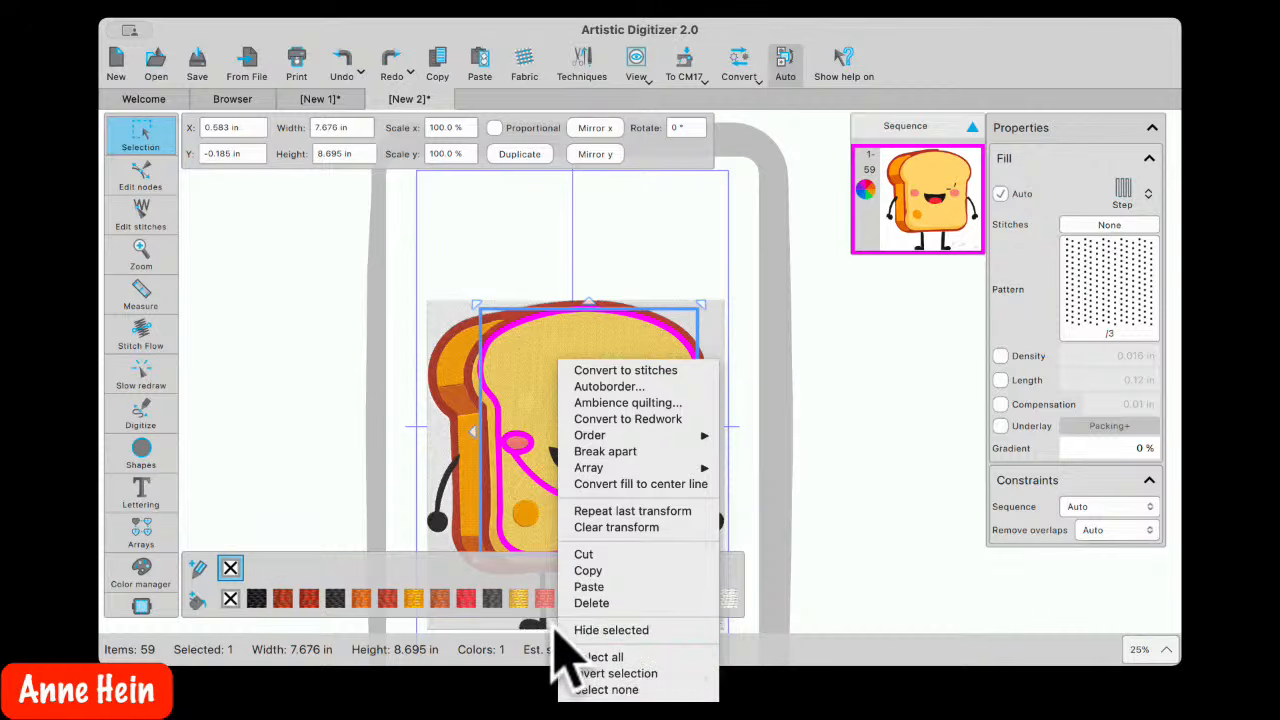
click(630, 630)
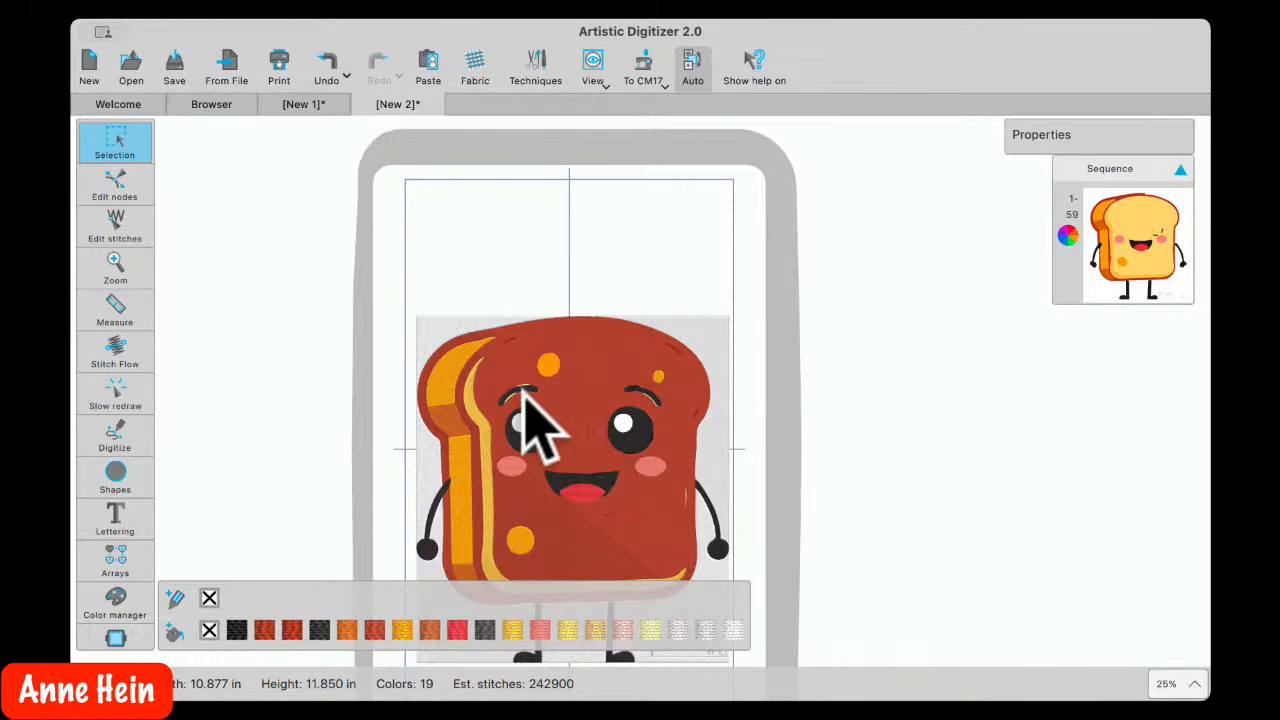
Try to build a selection piece by piece from the eyebrow highlights, both eyes with their white spots, and the mouth
click(512, 392)
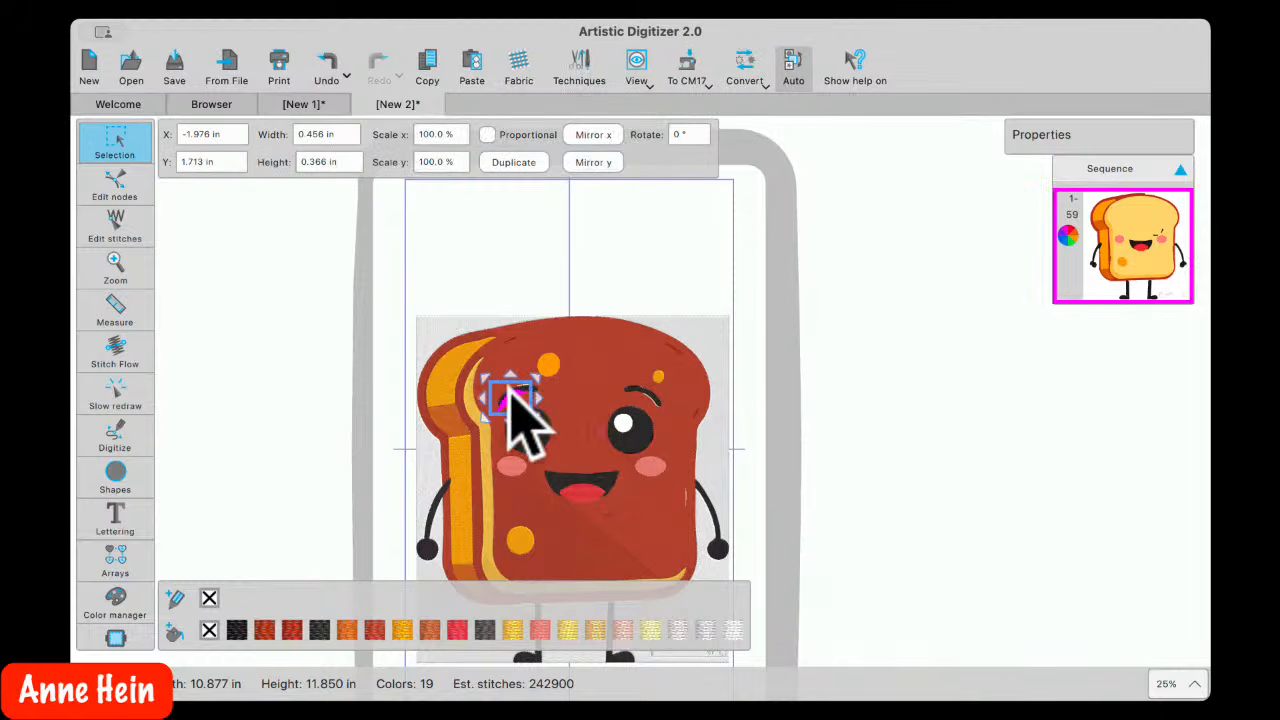
shift+click(635, 392)
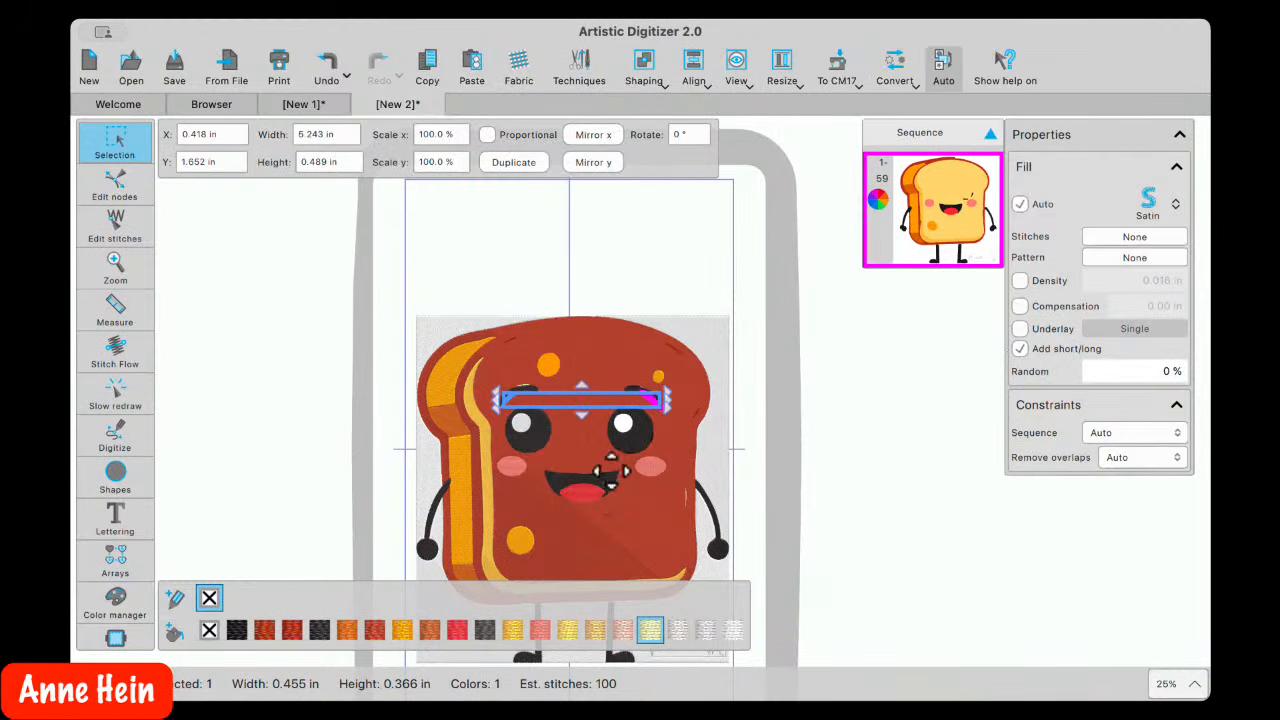
shift+click(636, 436)
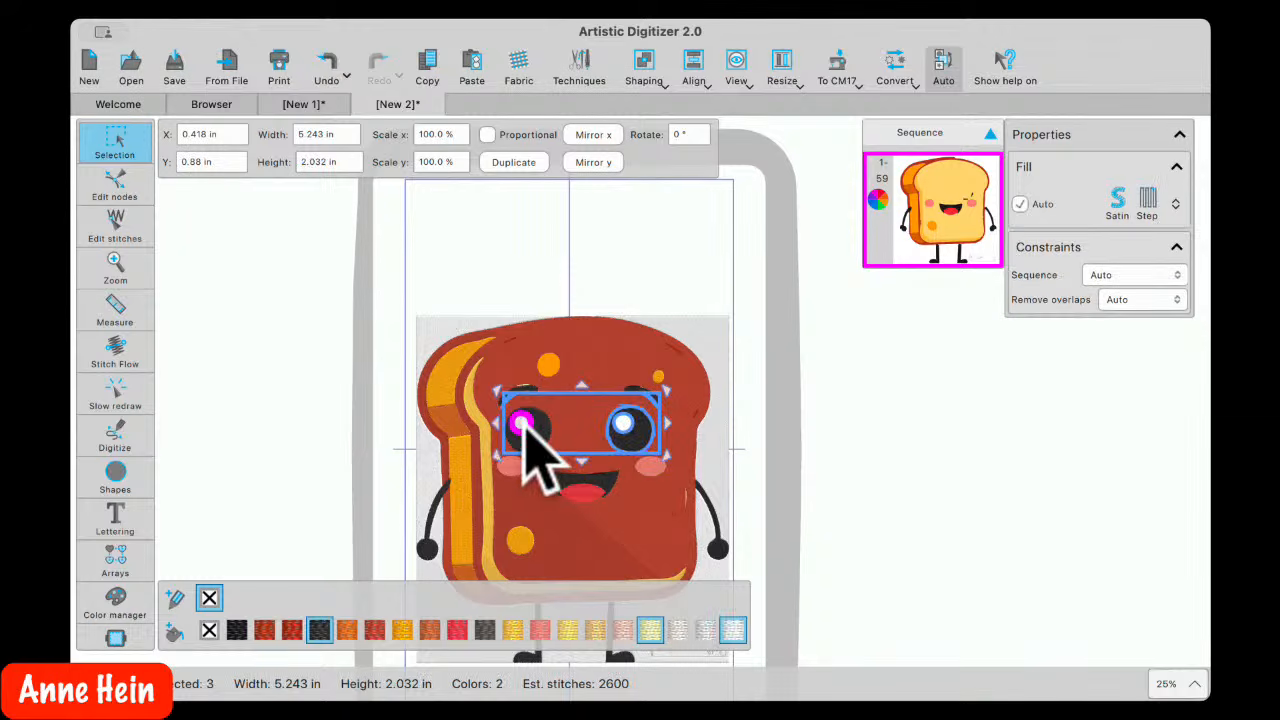
shift+click(522, 424)
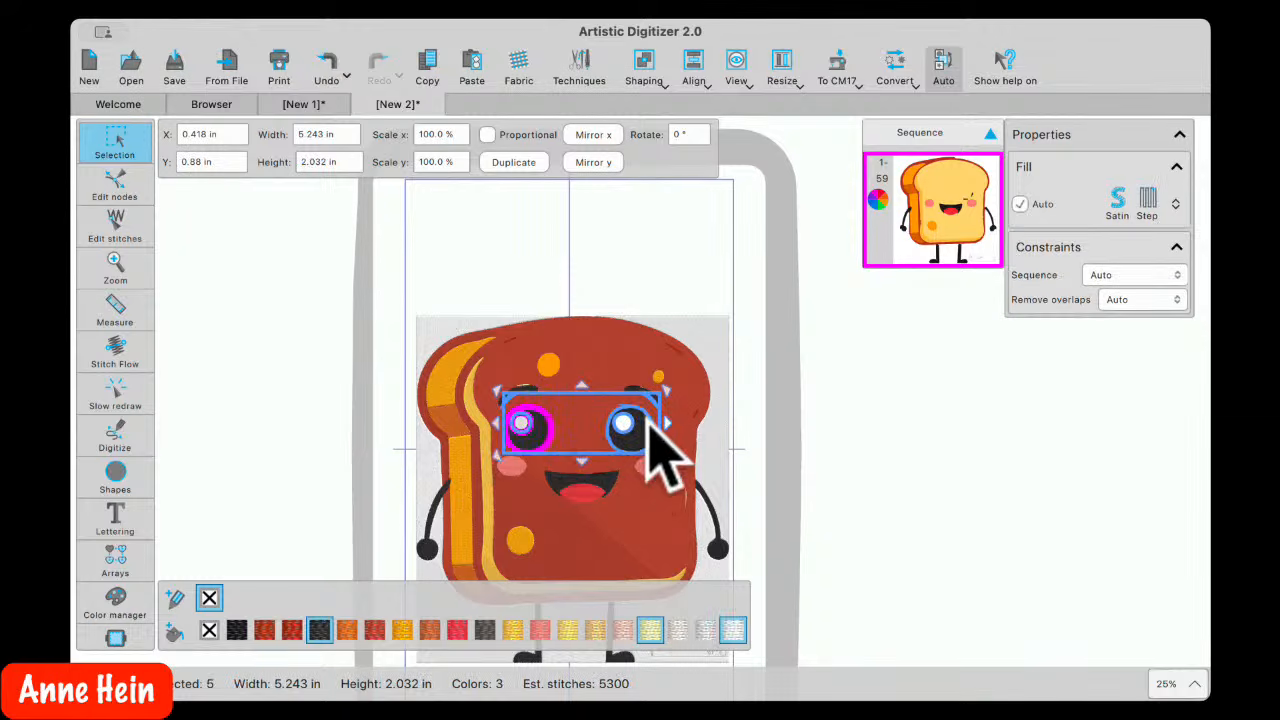
shift+click(626, 428)
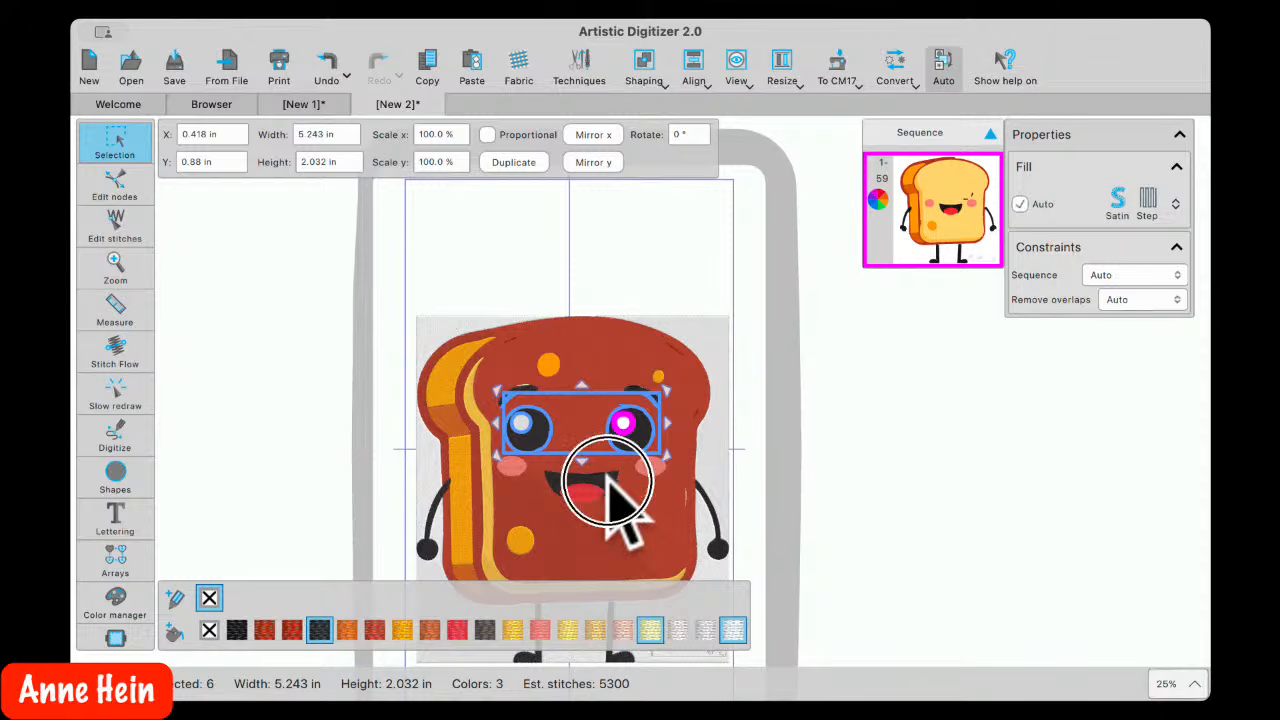
shift+click(602, 490)
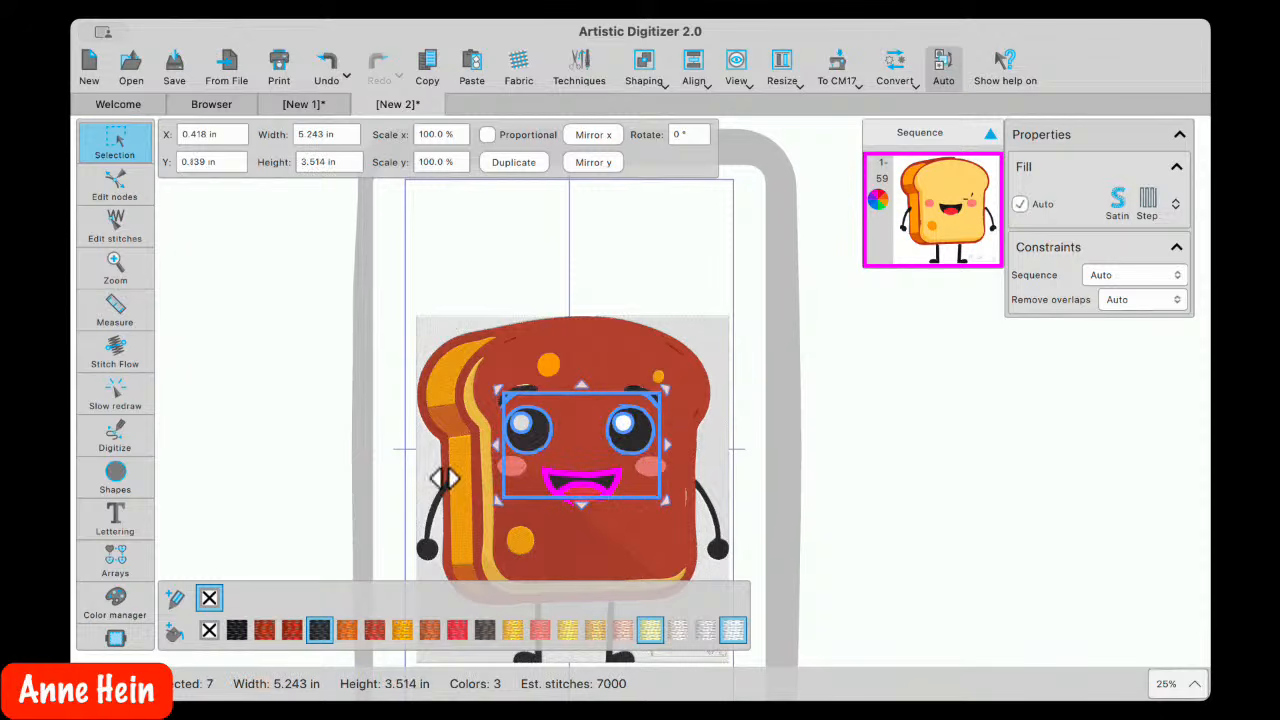
Inspect the toast's left eye up close, and check the large red bread shape around the face
scroll(445, 478, up, 10)
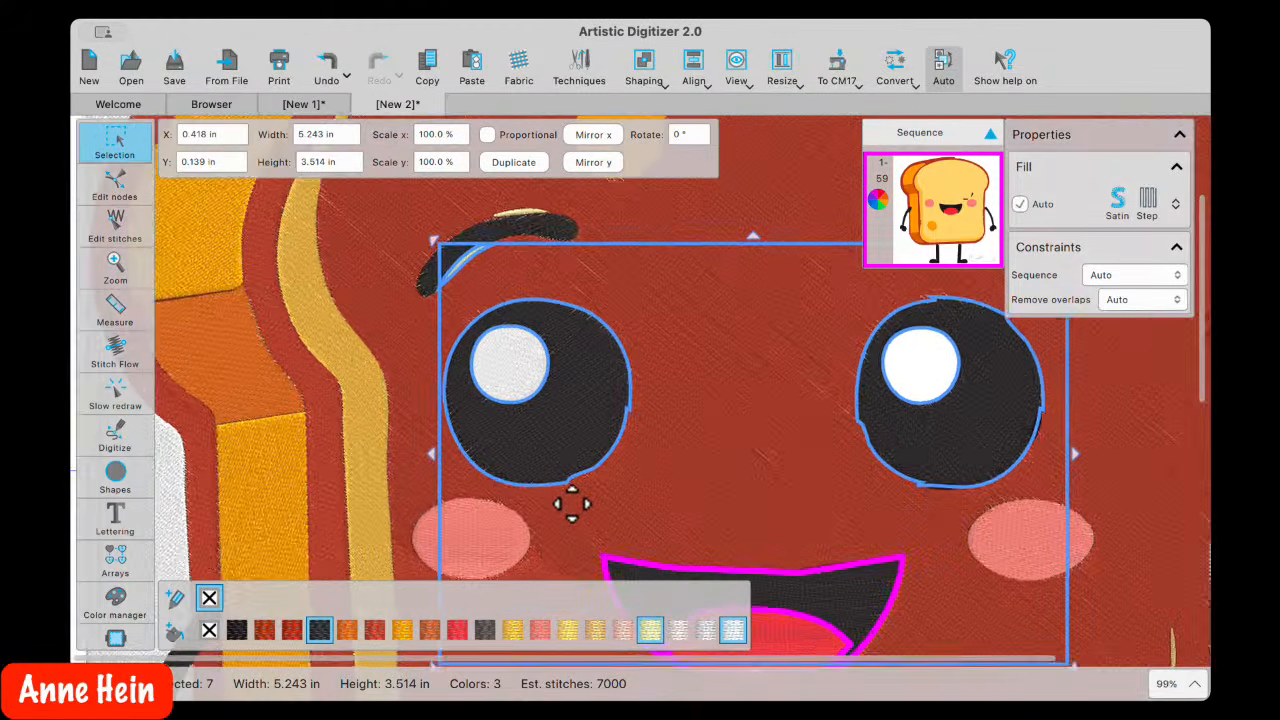
scroll(571, 505, up, 4)
click(612, 452)
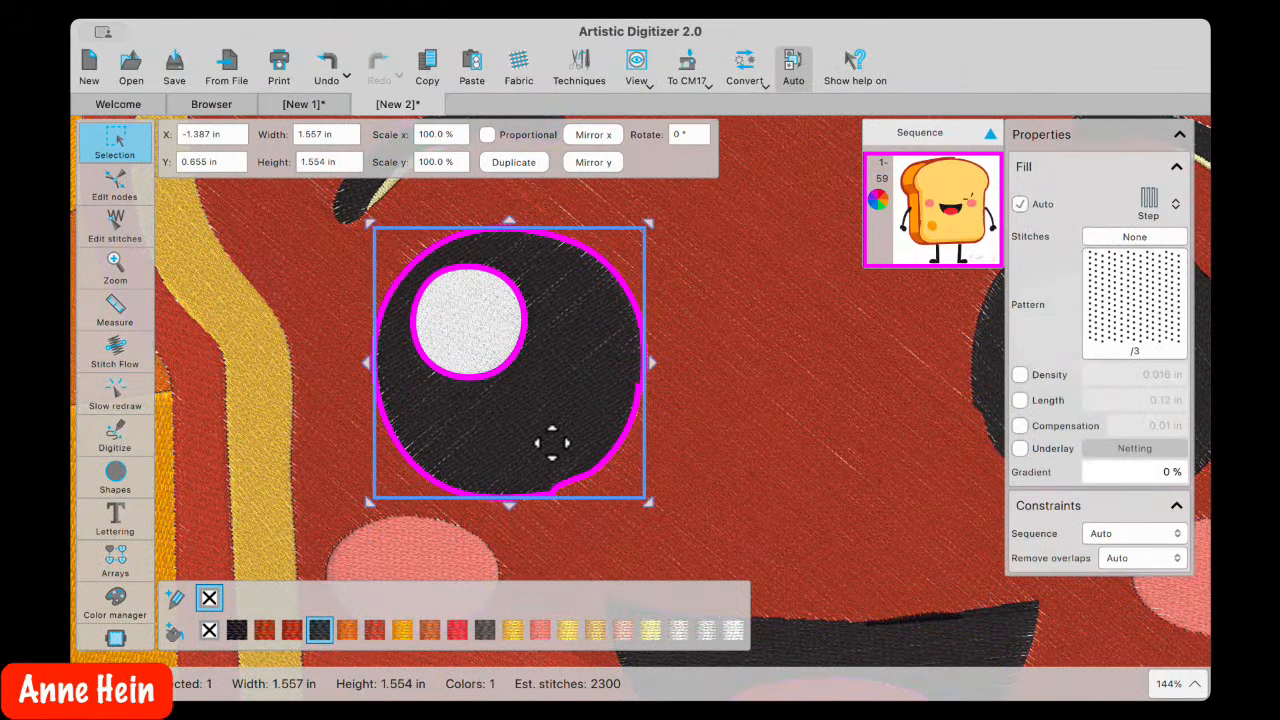
scroll(548, 447, down, 10)
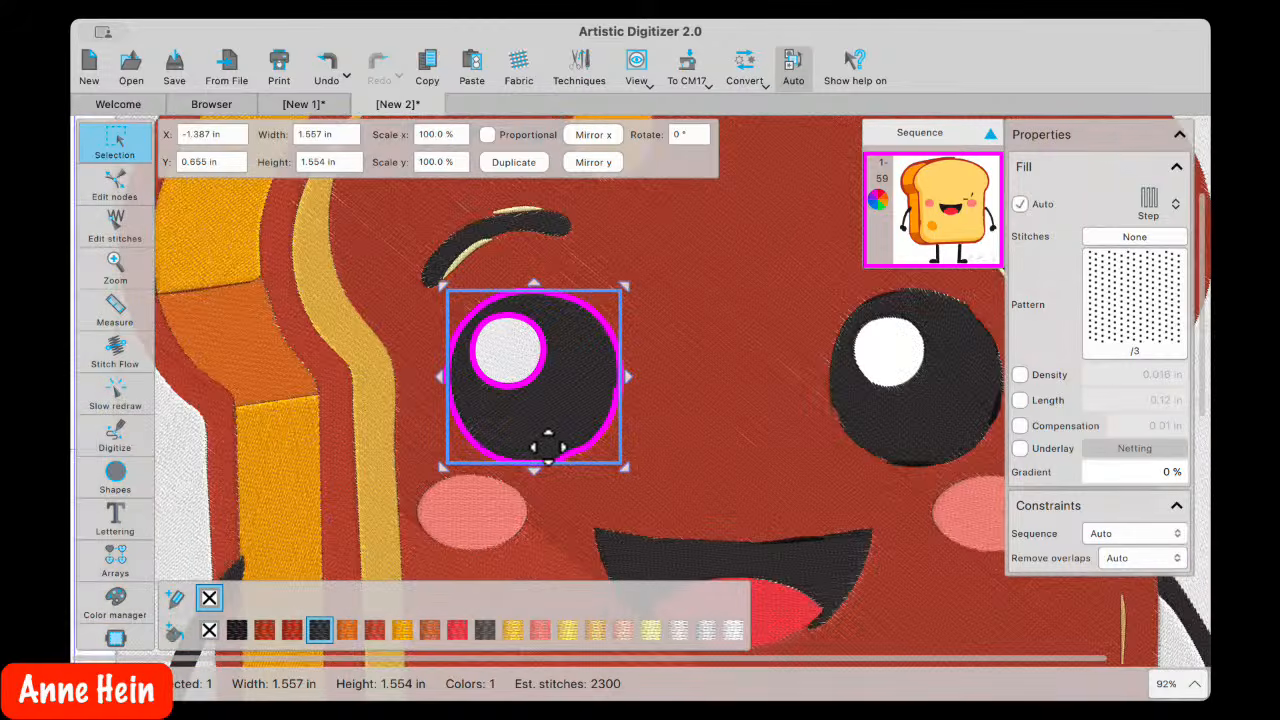
click(638, 378)
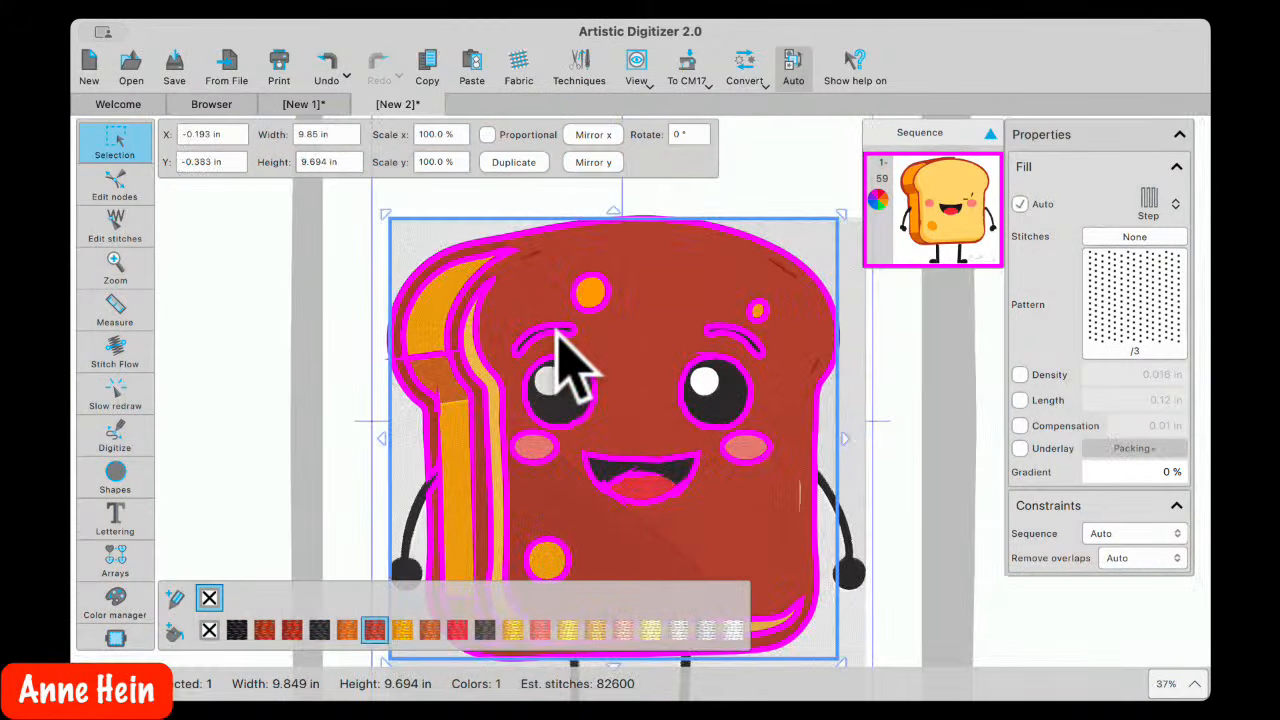
click(349, 349)
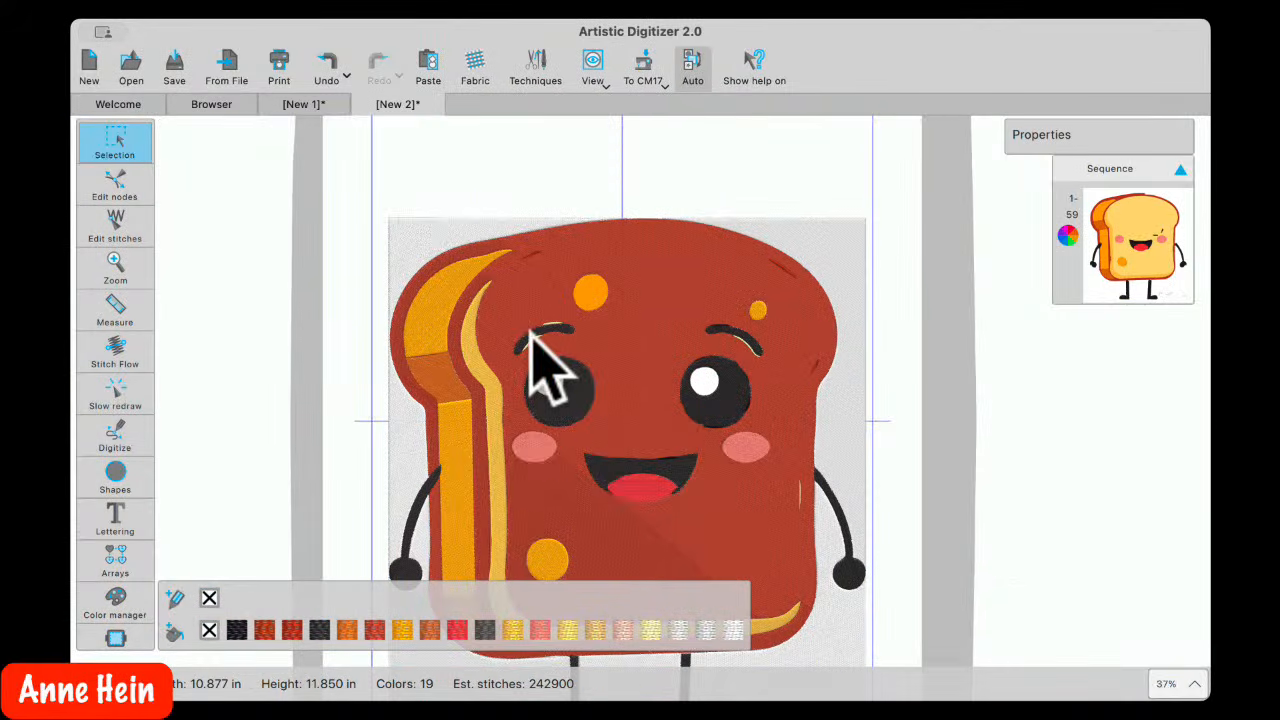
click(530, 342)
click(500, 330)
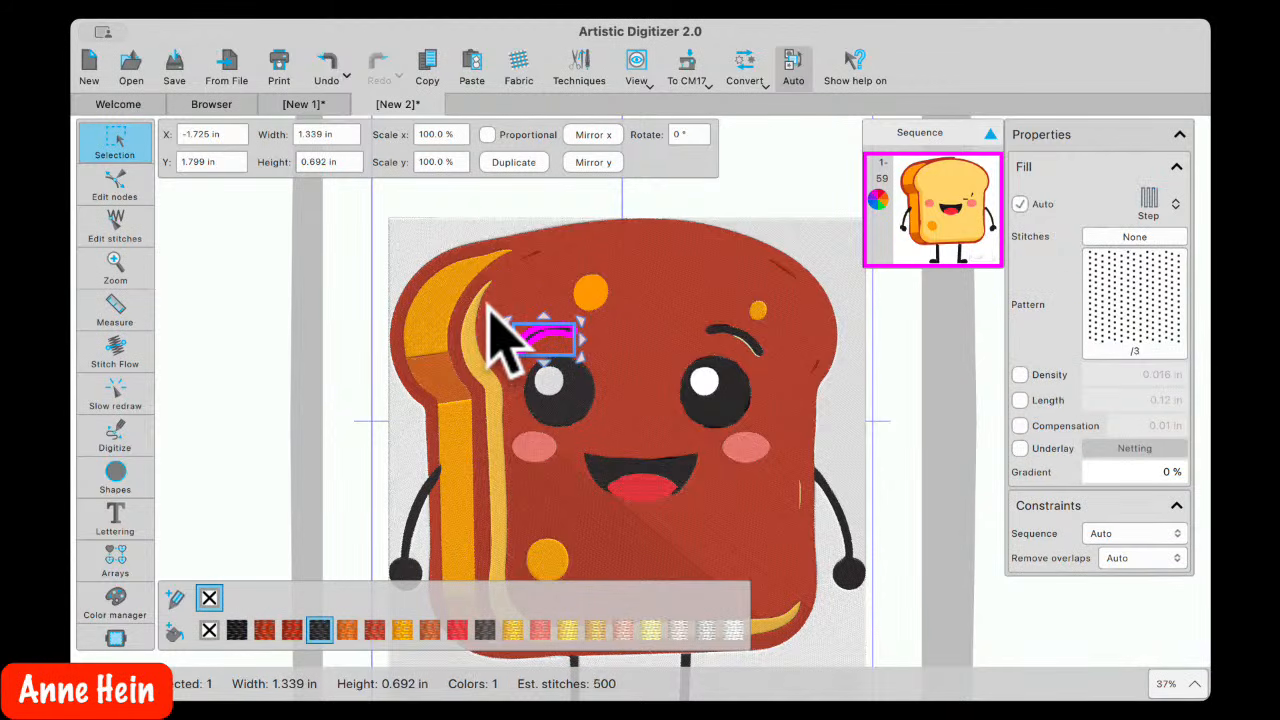
click(366, 349)
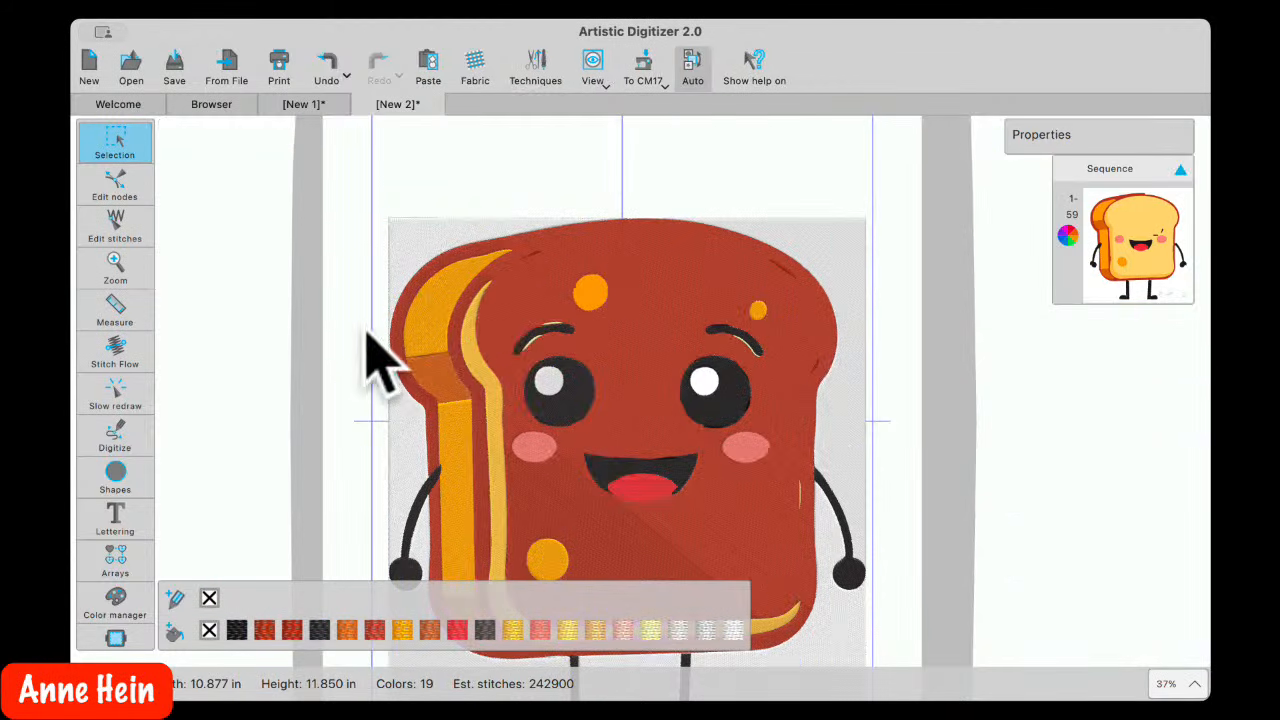
Select both eyes with their white spots and both eyebrows together, bring them to the front of the design, and clear the selection
drag(497, 318, 775, 448)
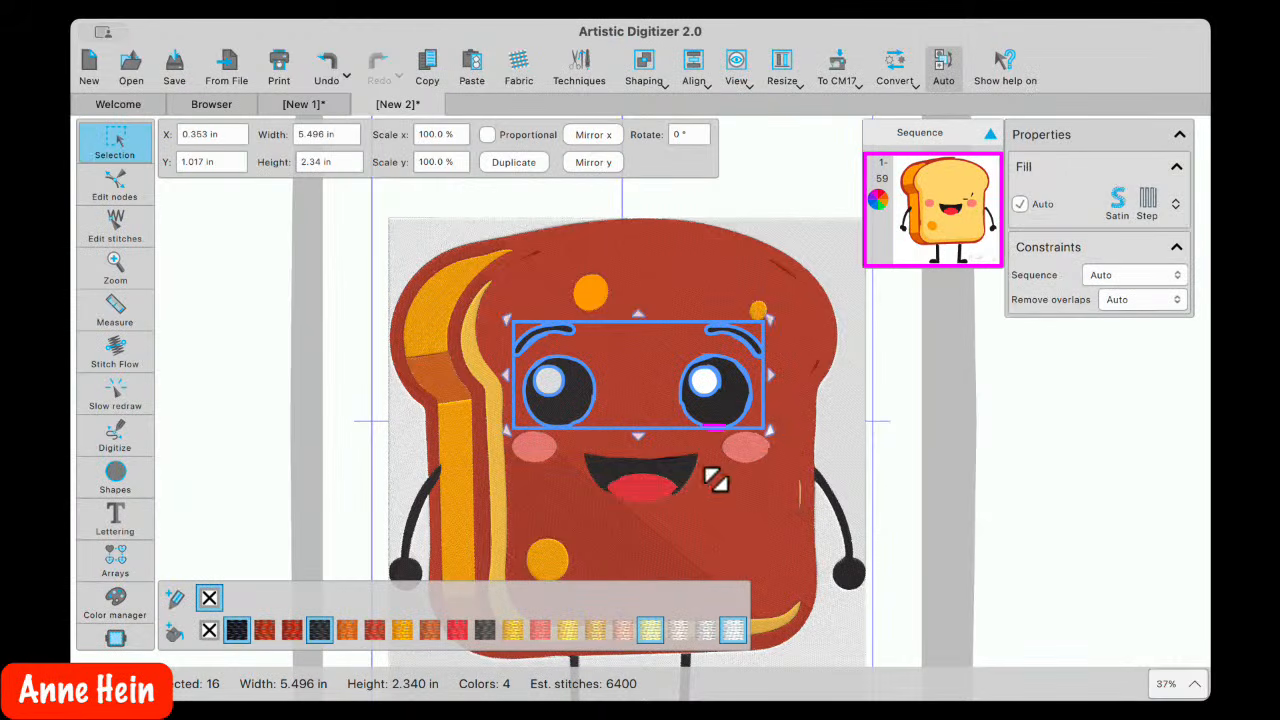
right_click(621, 355)
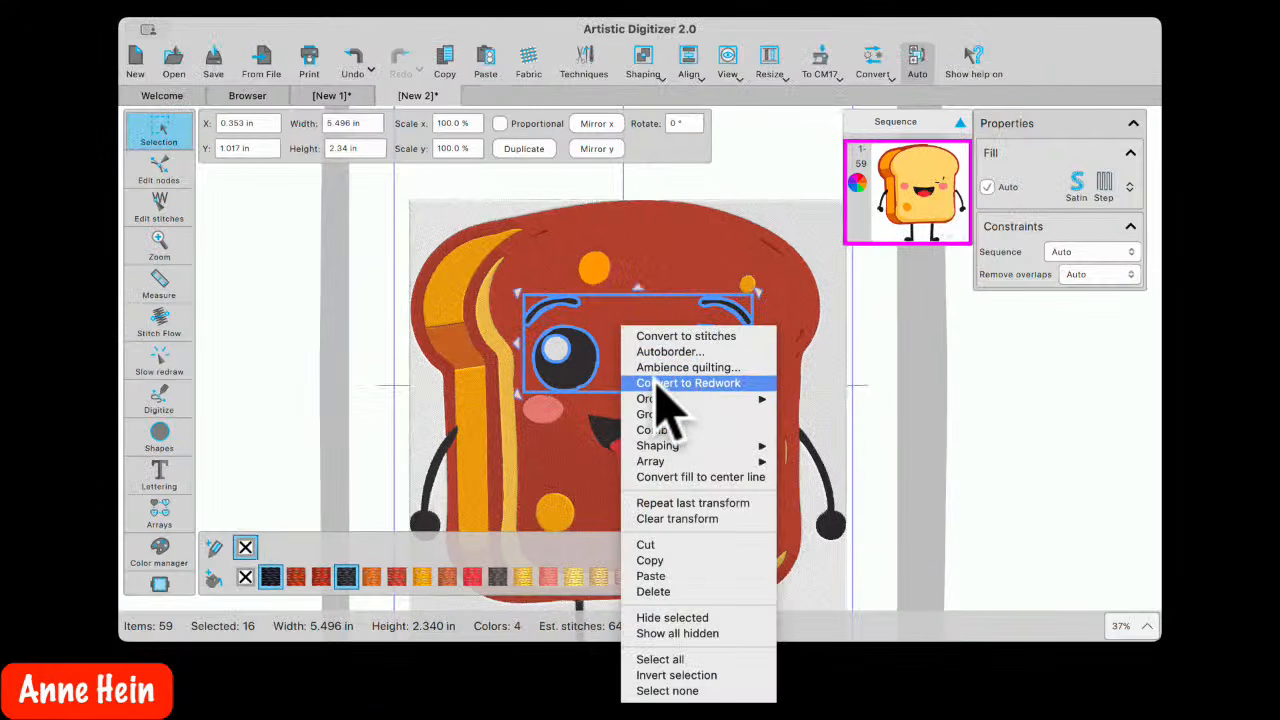
mouse_move(660, 434)
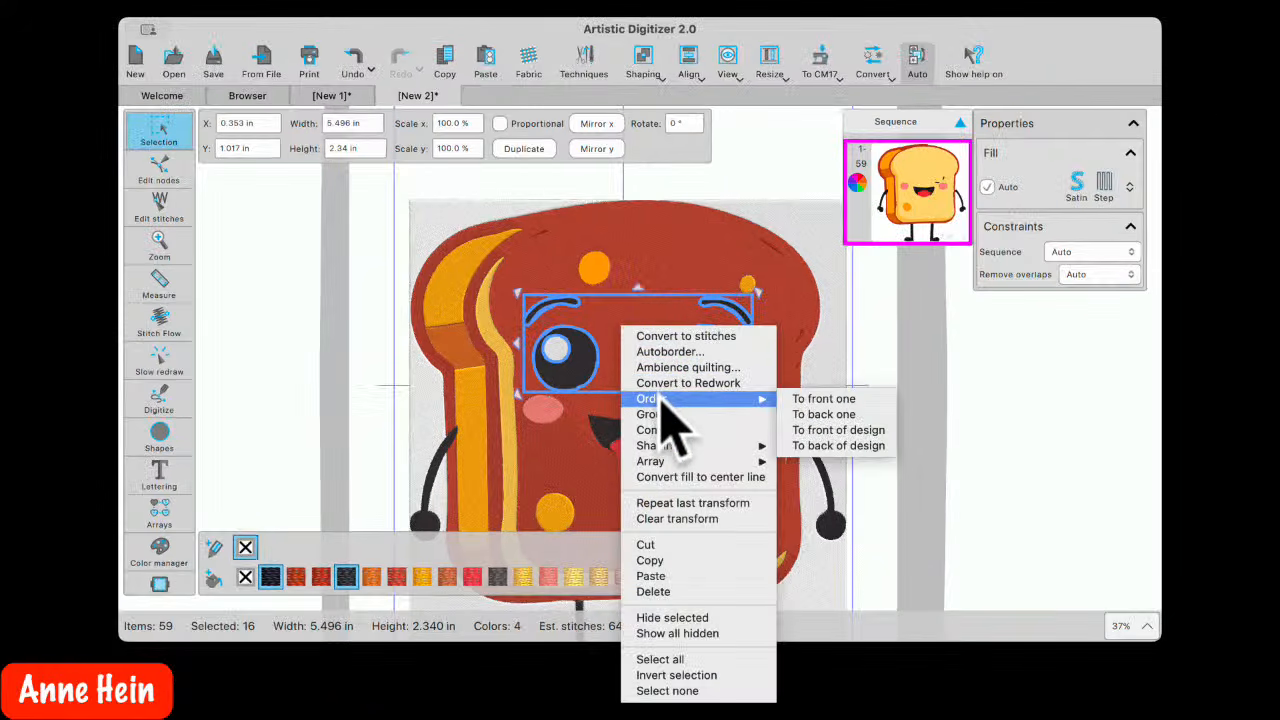
click(814, 434)
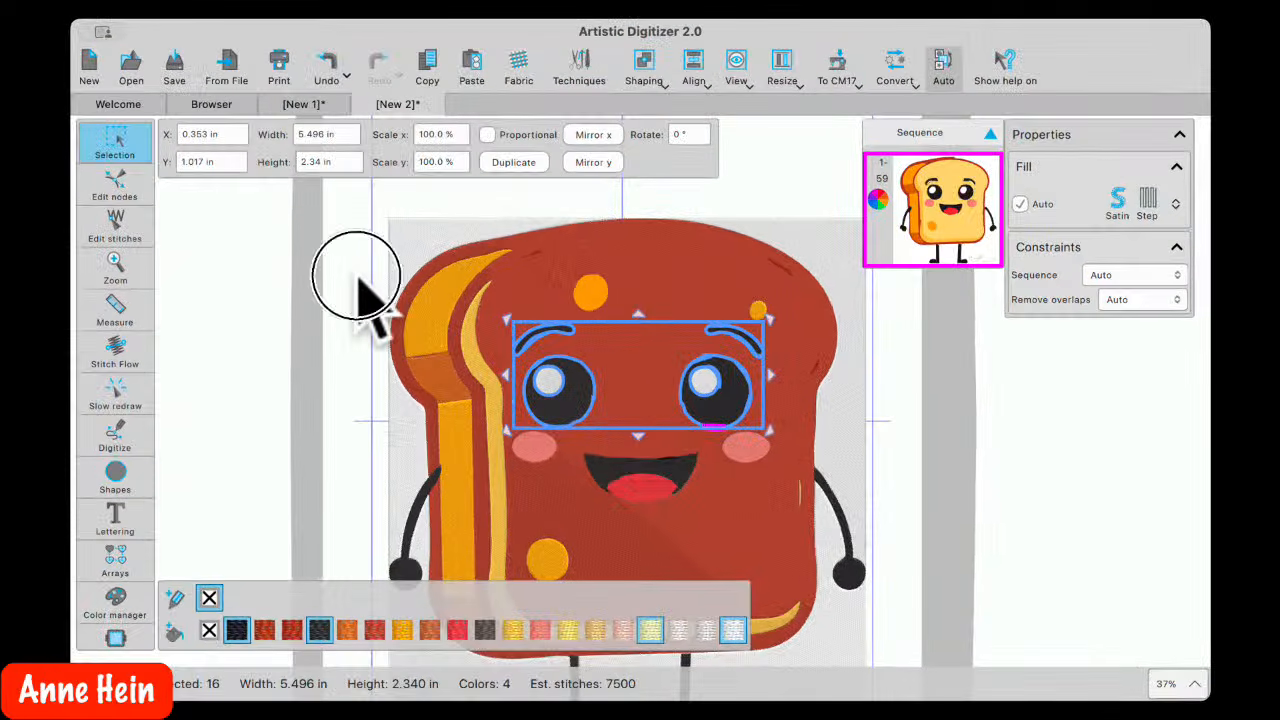
click(358, 280)
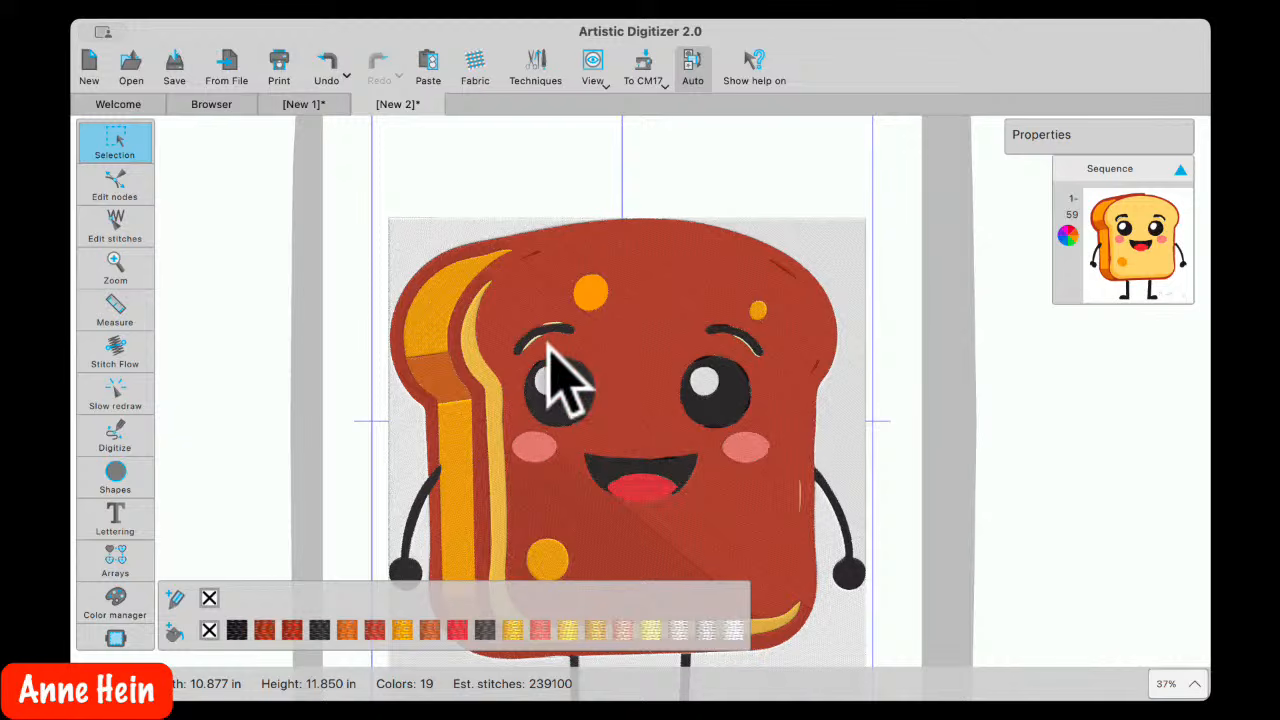
Show all hidden objects so the yellow face fill is displayed again, and clear the selection
right_click(624, 352)
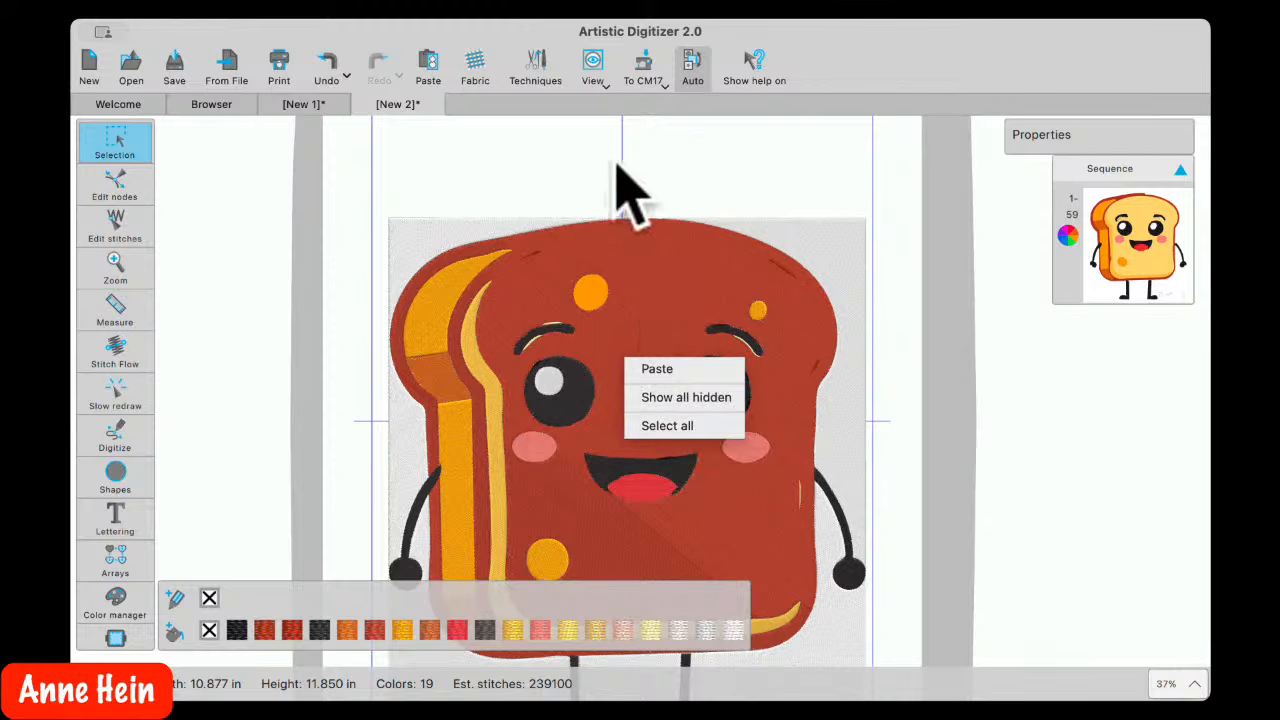
click(618, 340)
right_click(607, 344)
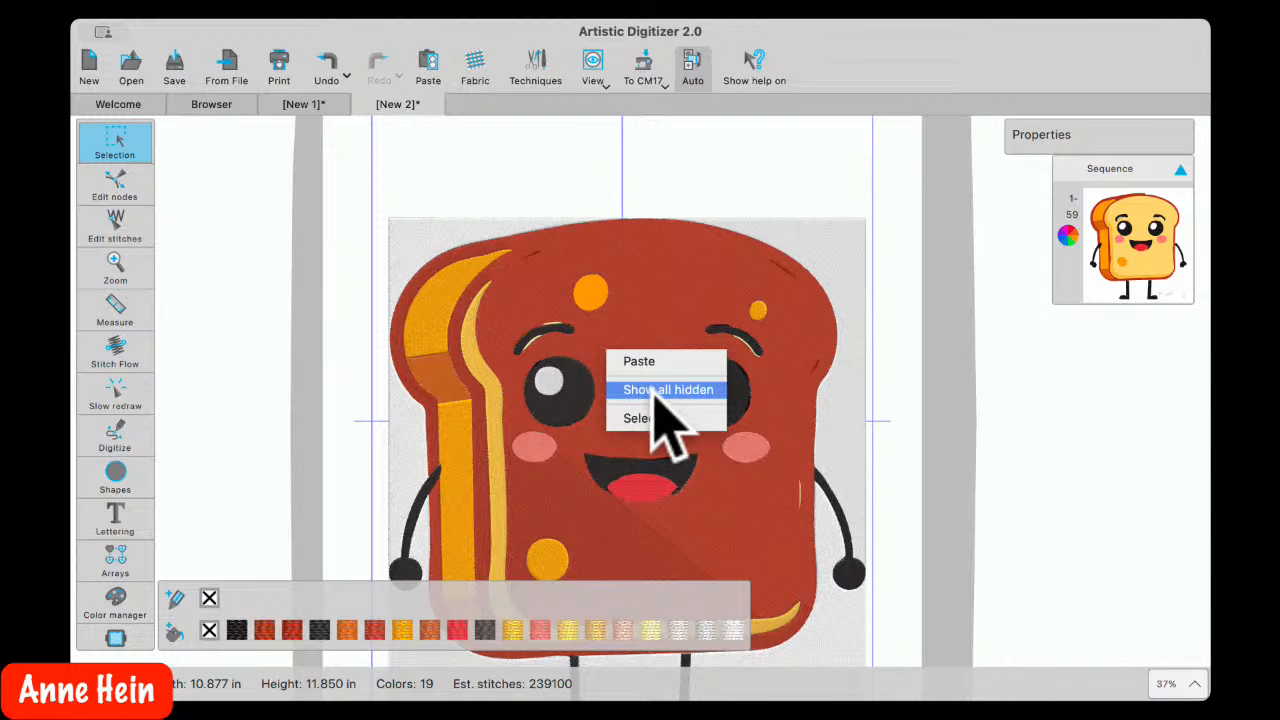
click(656, 390)
click(350, 338)
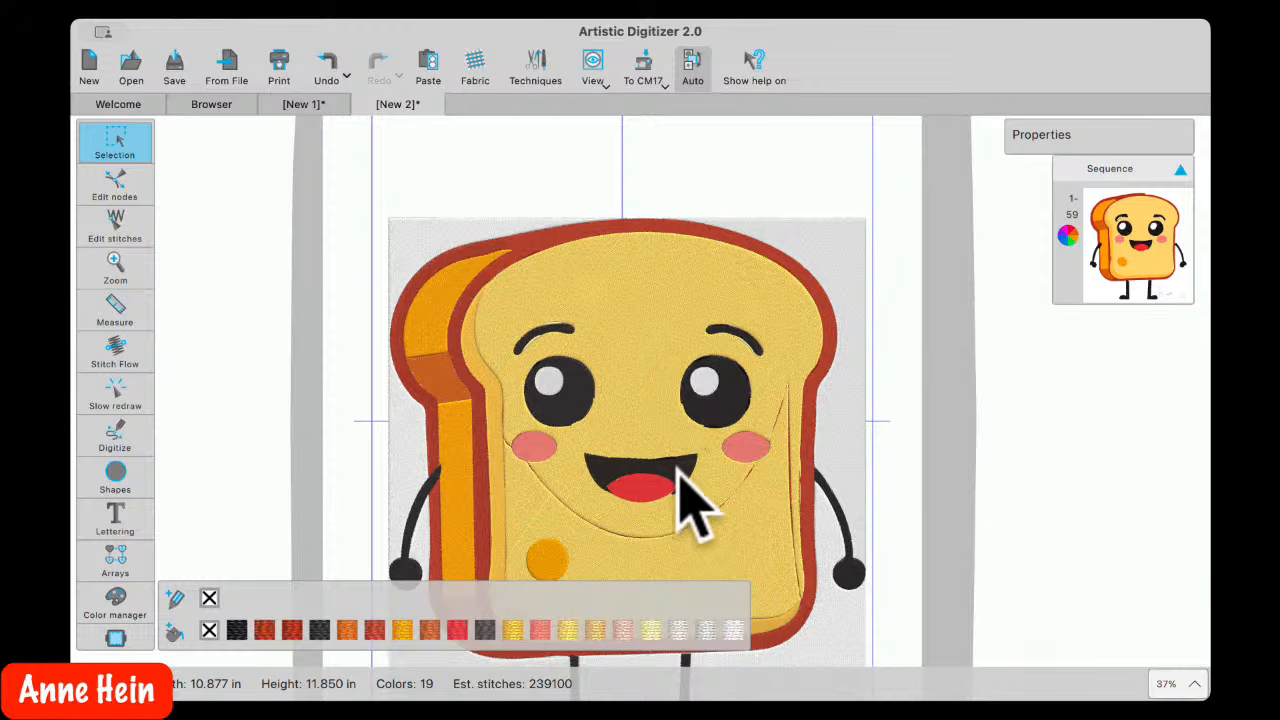
Undo bringing the eyes and eyebrows to the front, and clear the selection
scroll(688, 462, up, 4)
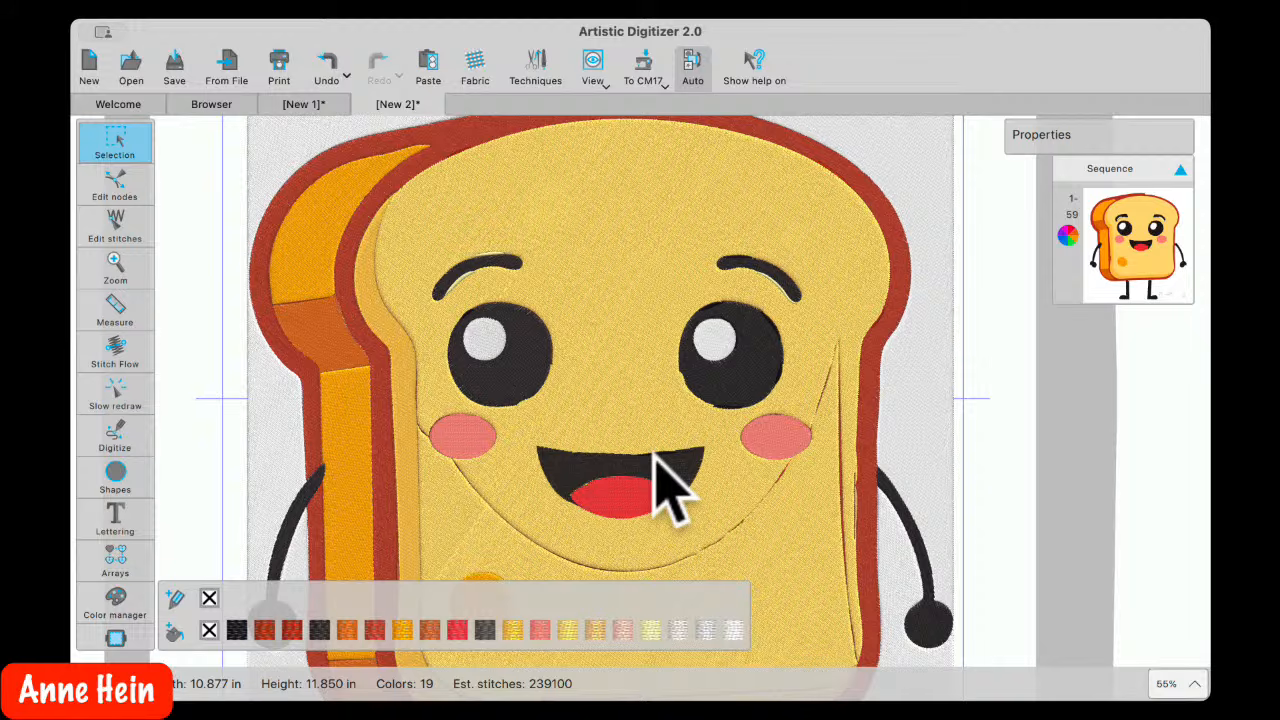
click(322, 62)
click(322, 62)
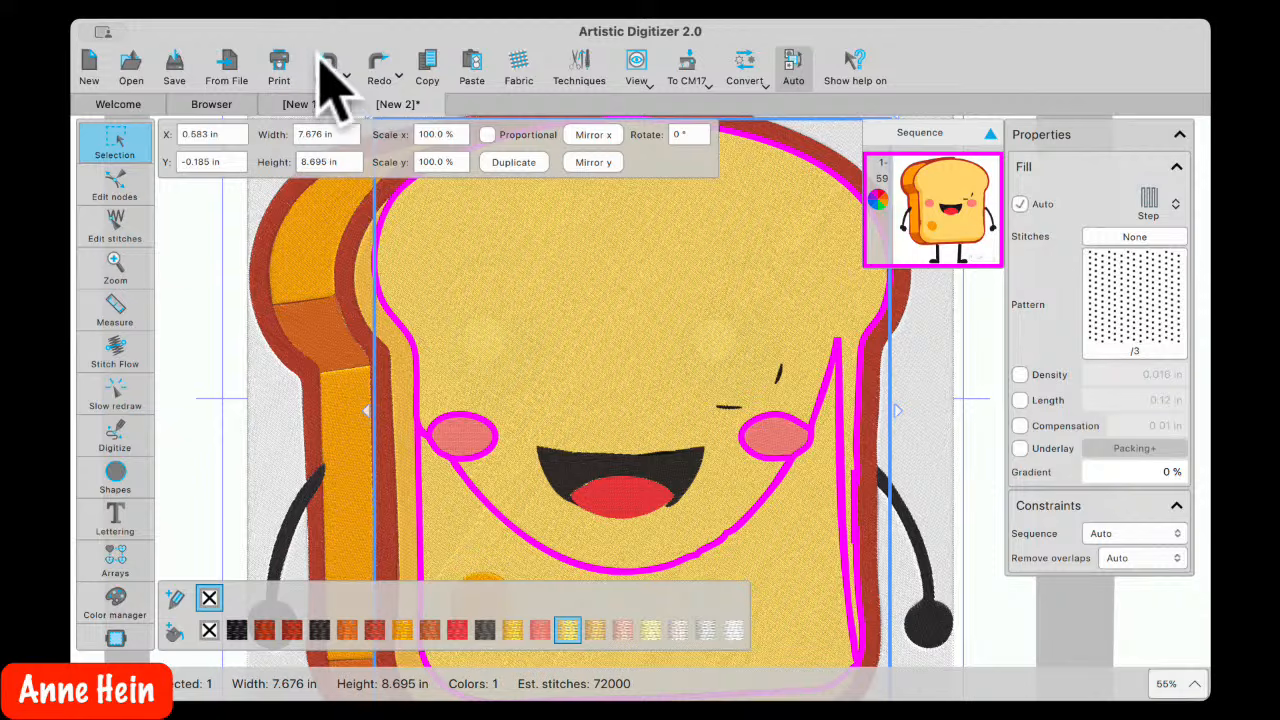
click(206, 271)
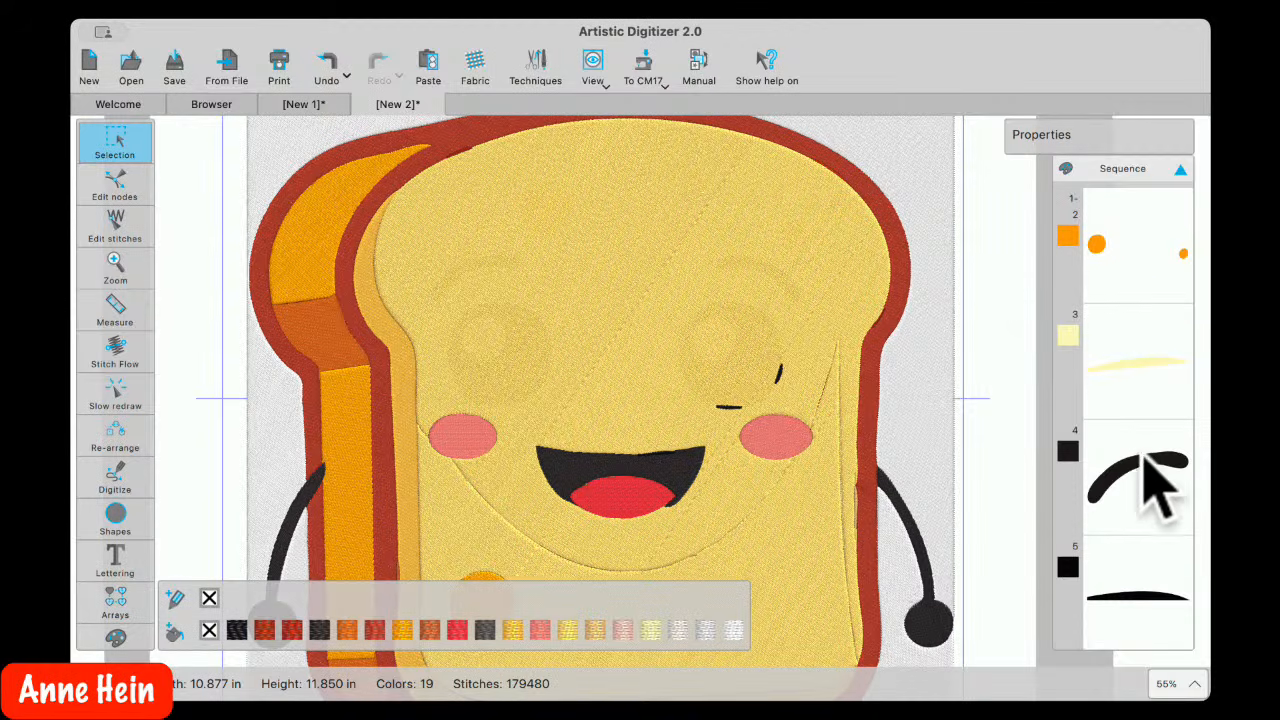
Find the yellow face fill, item 26 in the stitch sequence, and toggle it hidden and shown again
scroll(1158, 490, down, 10)
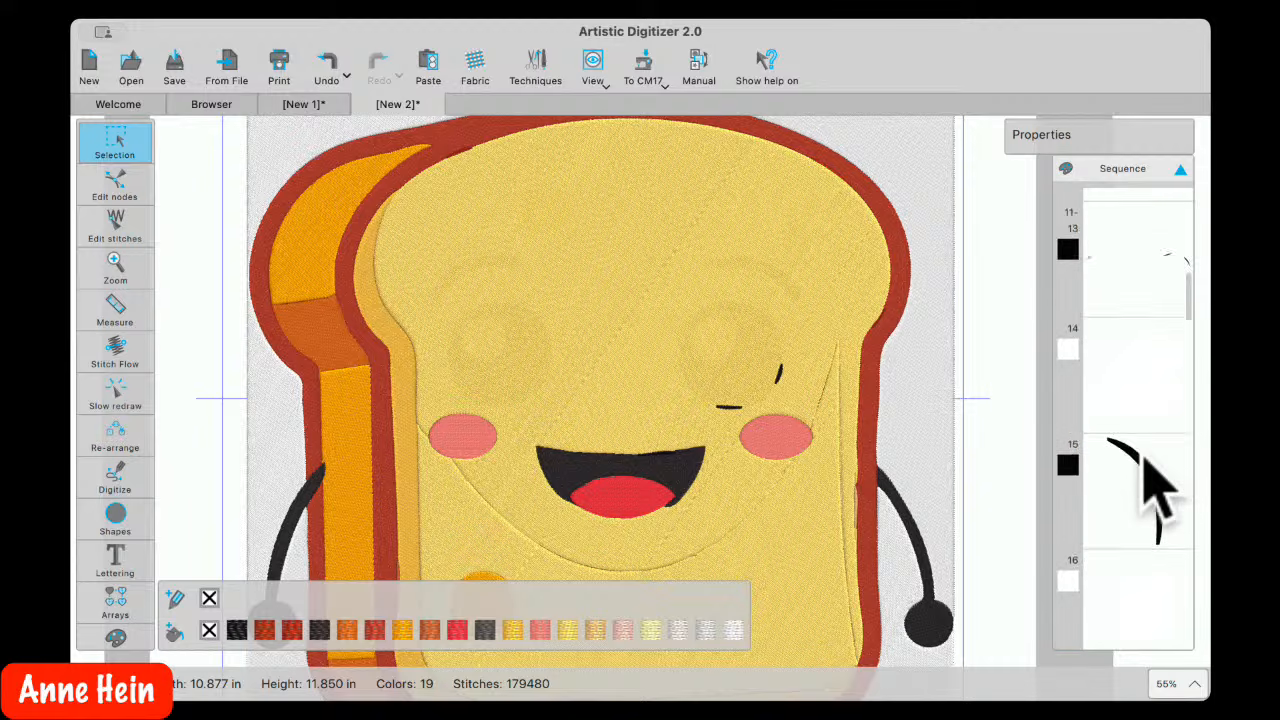
scroll(1158, 490, down, 8)
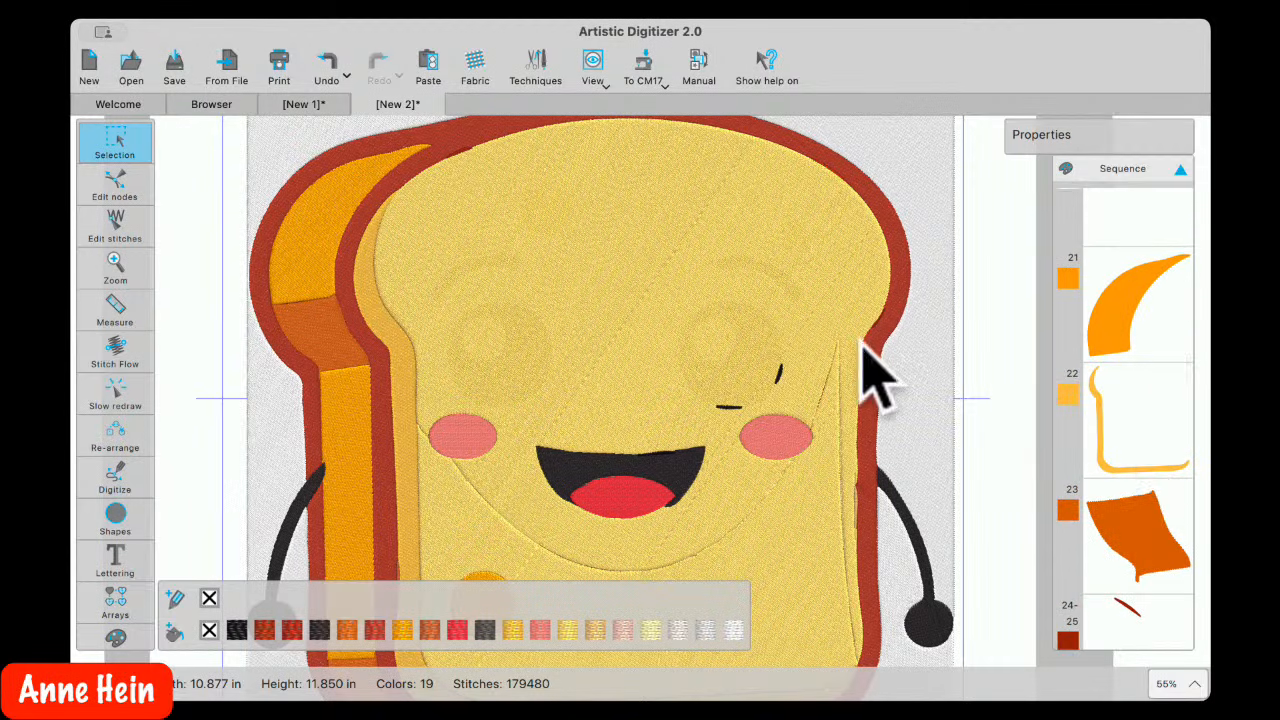
scroll(1150, 485, down, 3)
scroll(1150, 485, down, 4)
scroll(1142, 468, up, 6)
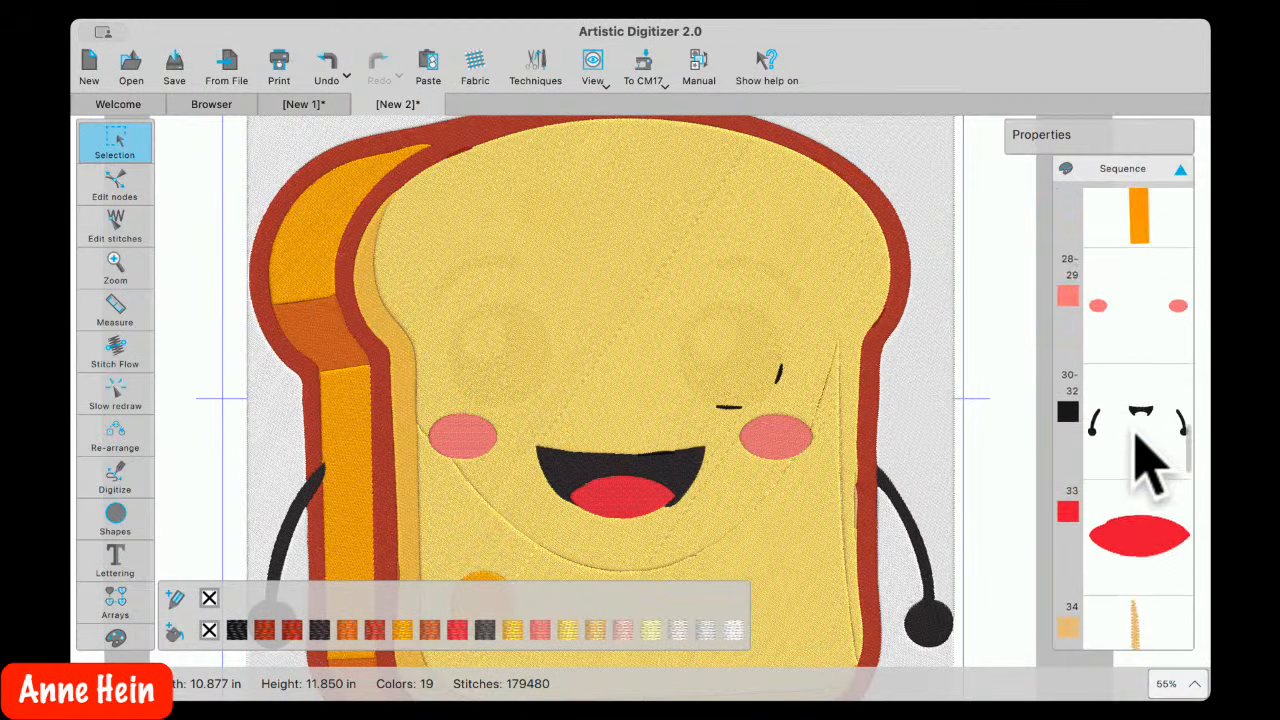
scroll(1145, 460, down, 1)
click(1150, 594)
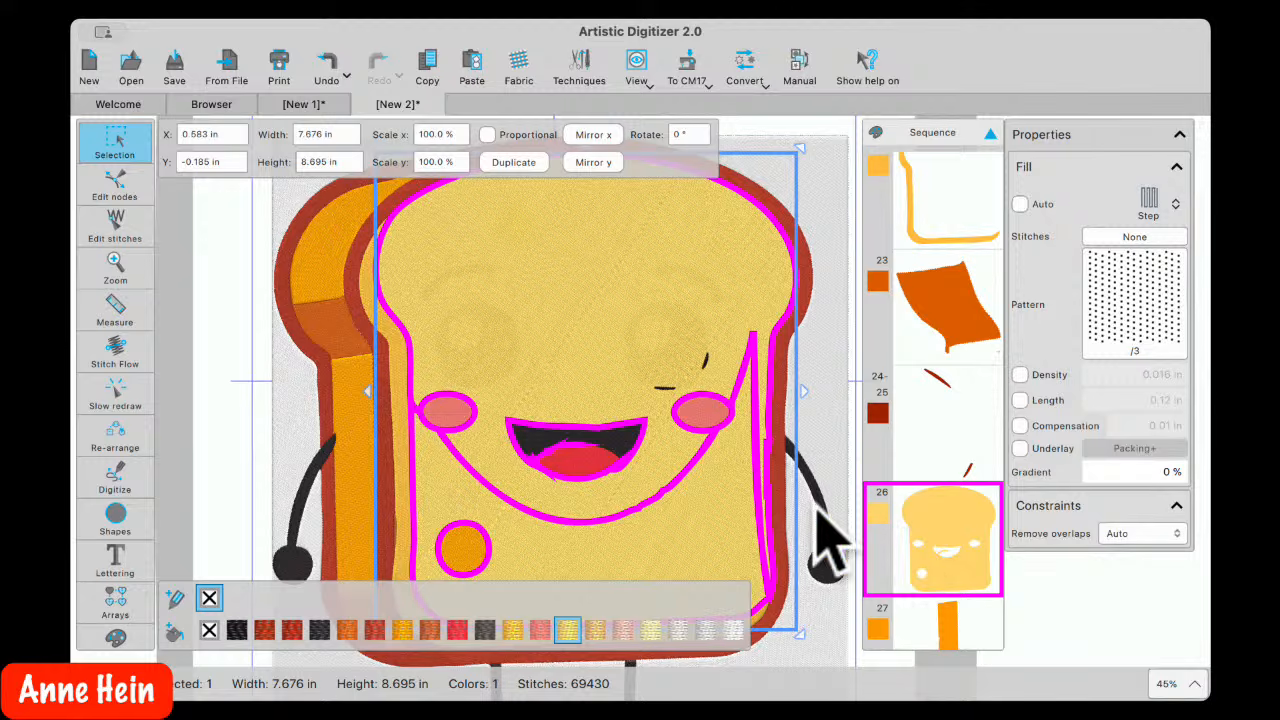
right_click(906, 512)
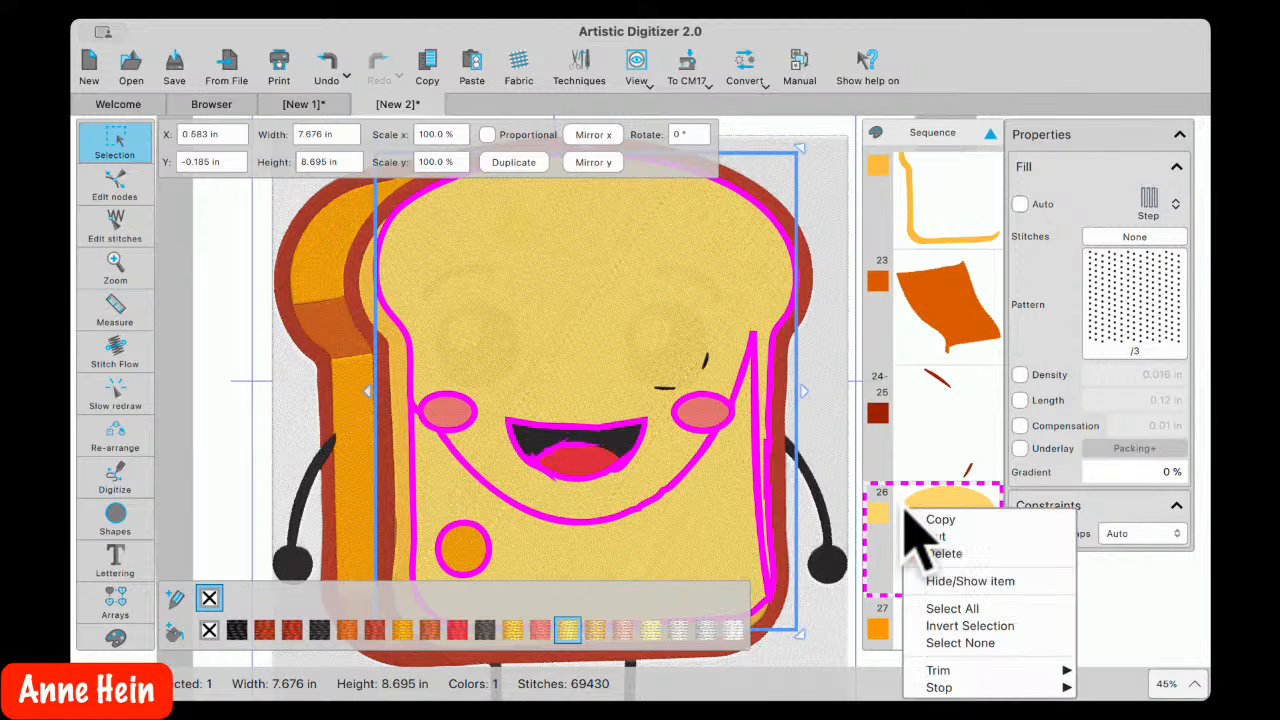
click(970, 582)
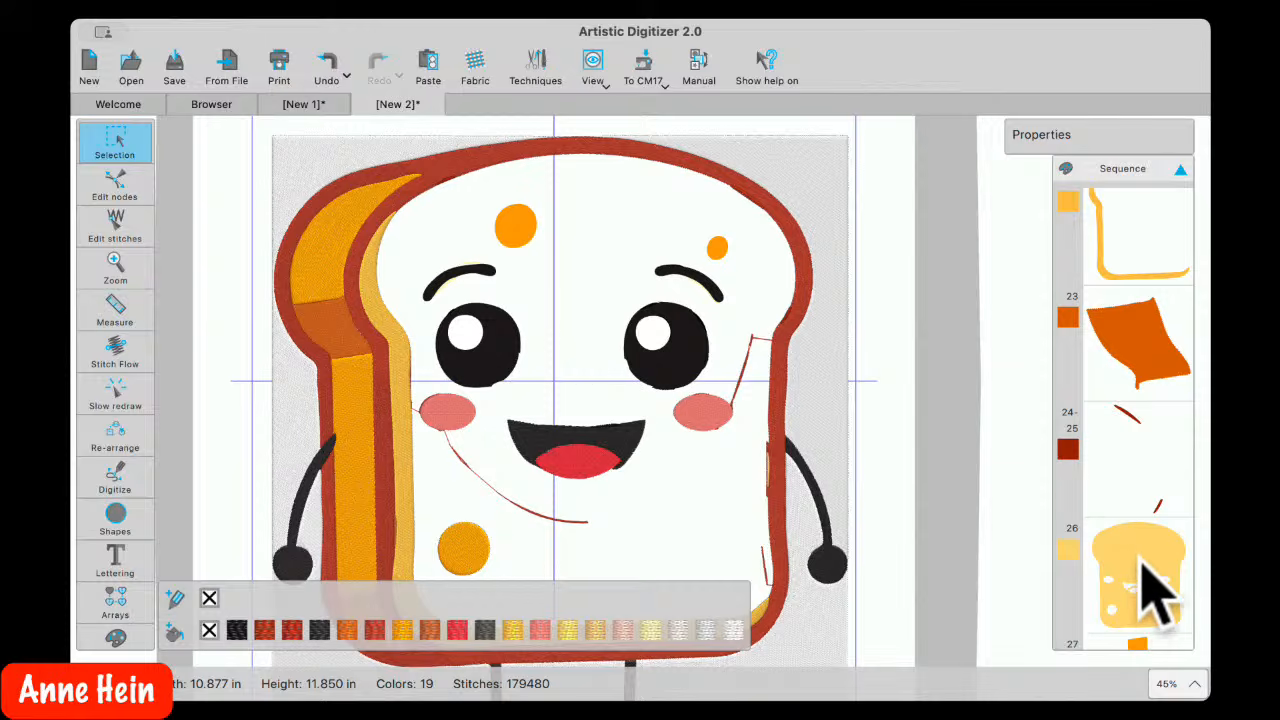
click(1155, 588)
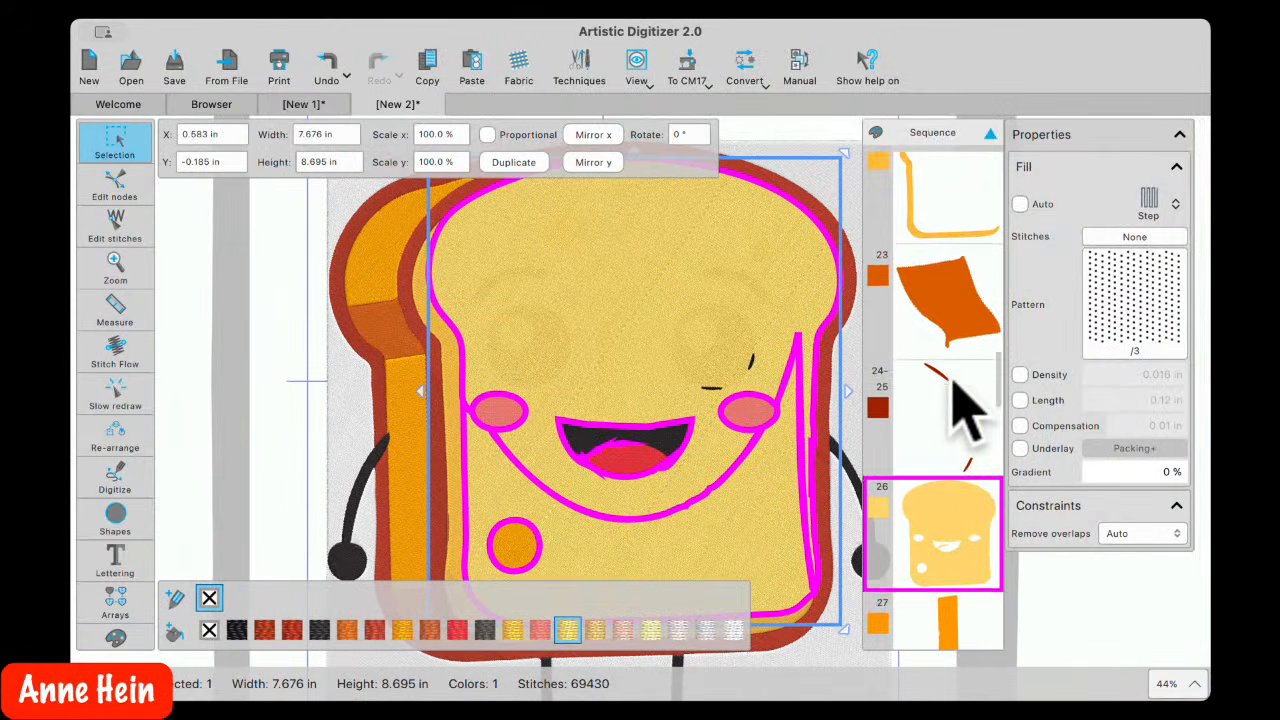
Select sequence items 3 through 17, from the pale yellow eyebrow highlight through the eyebrow and eye shapes
scroll(955, 385, up, 10)
scroll(952, 385, up, 12)
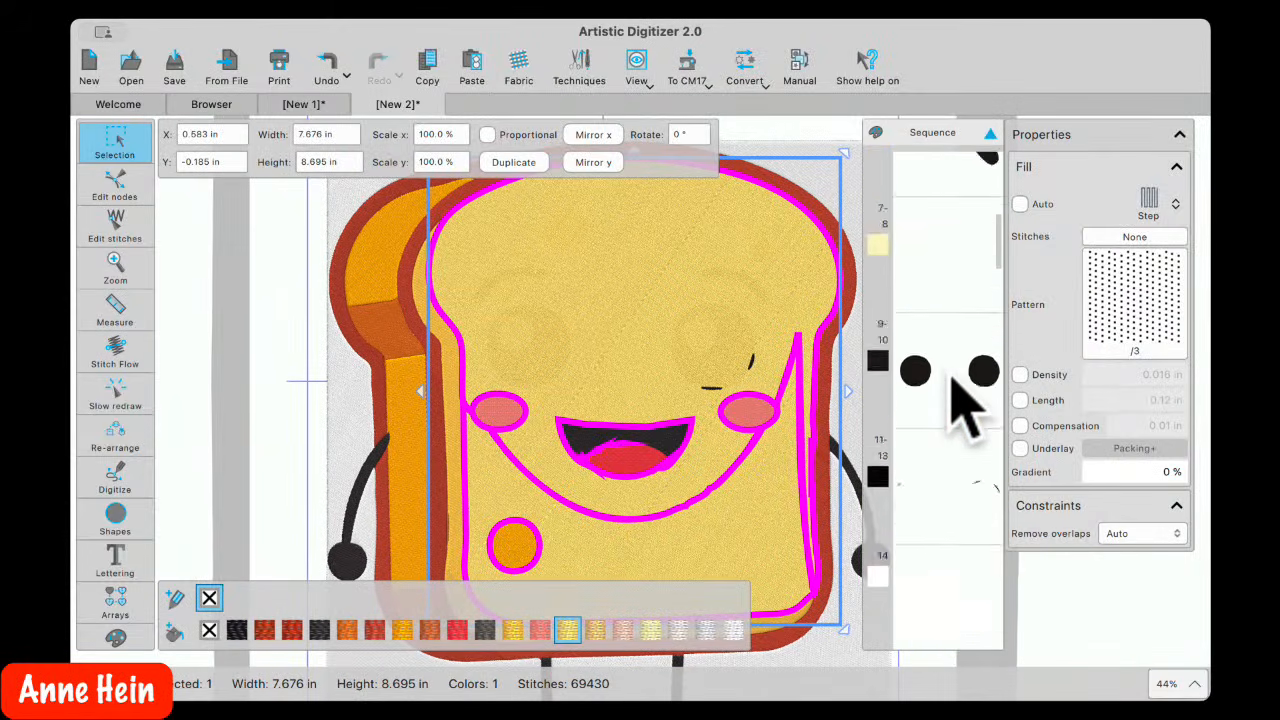
scroll(910, 360, up, 2)
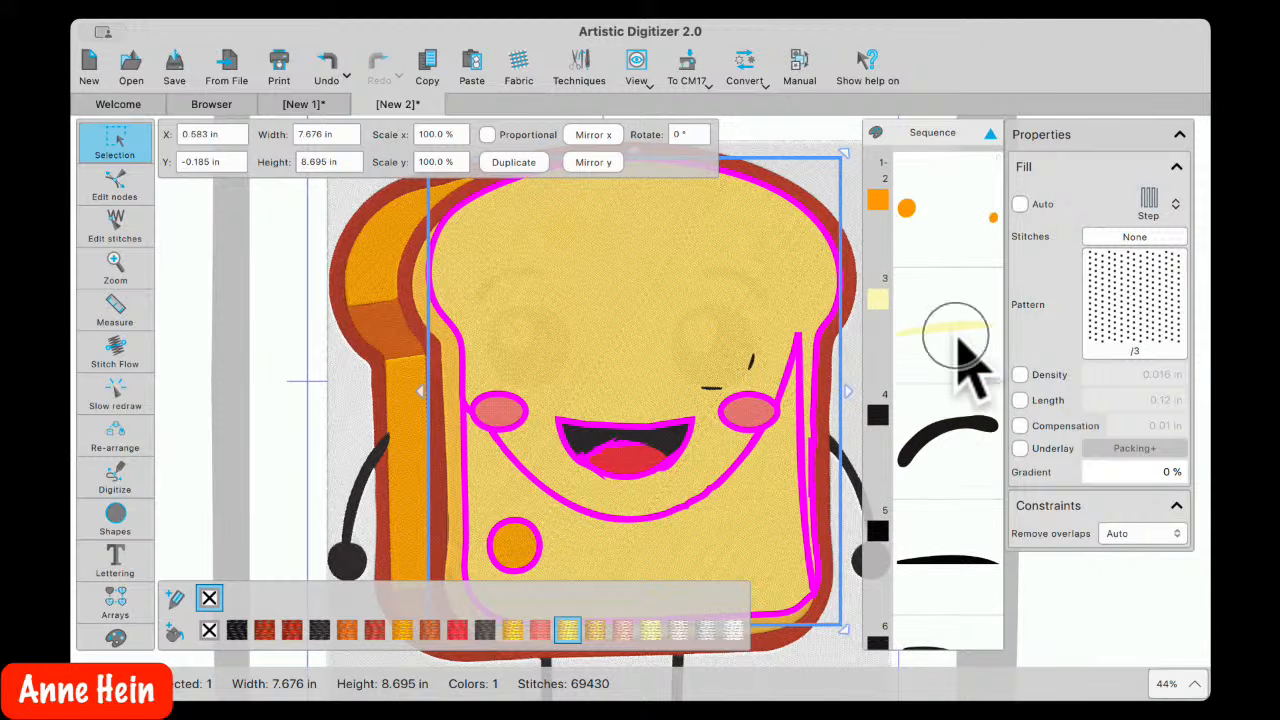
click(958, 345)
click(952, 440)
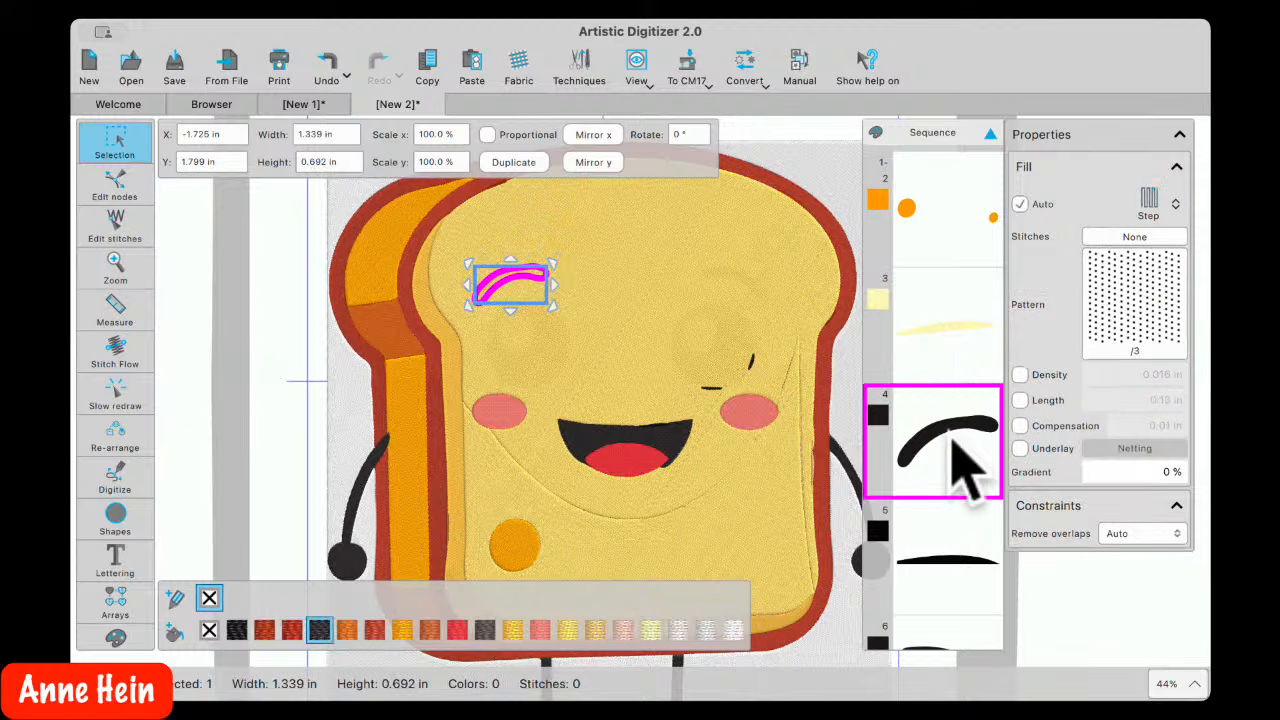
click(942, 344)
scroll(929, 489, down, 3)
scroll(932, 495, down, 8)
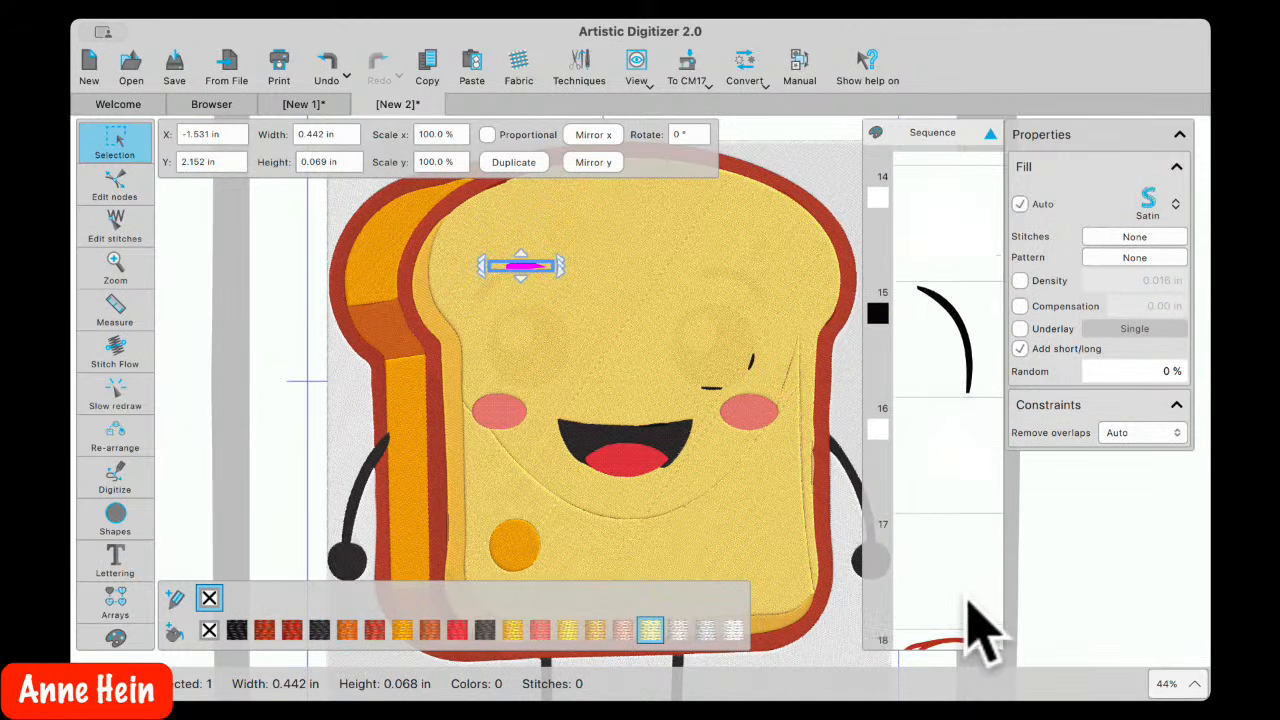
scroll(975, 615, down, 2)
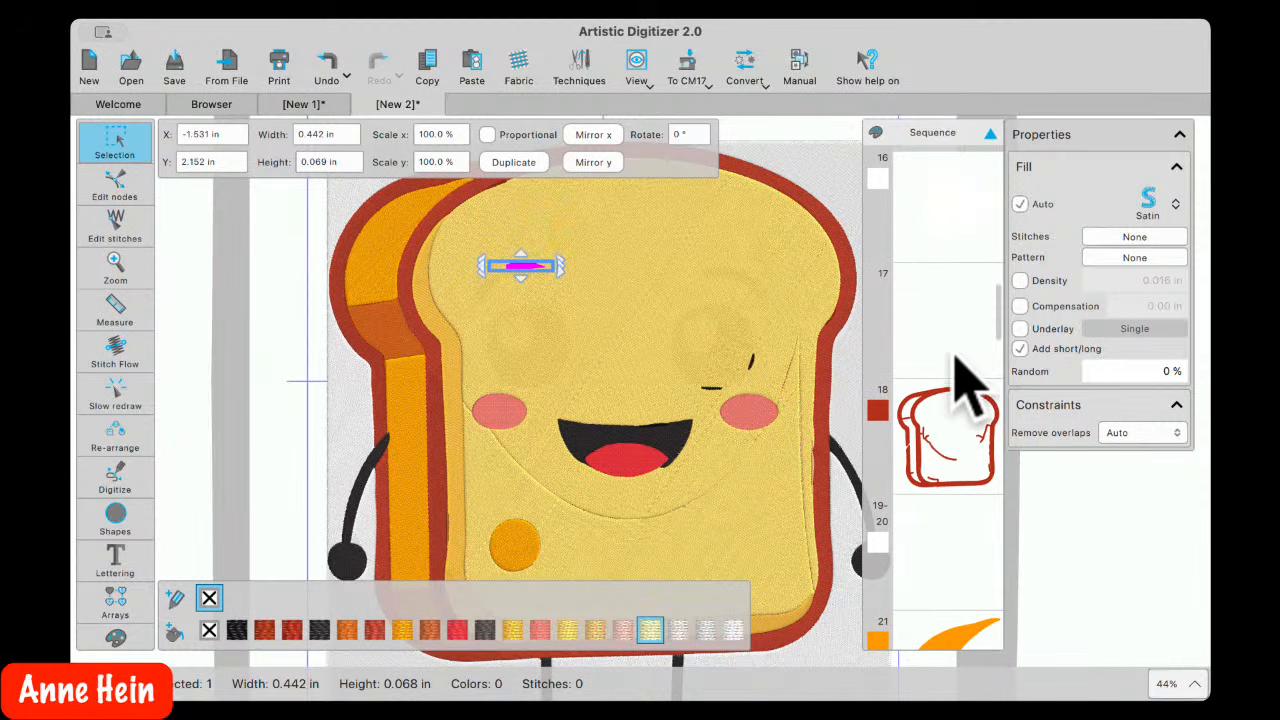
click(955, 345)
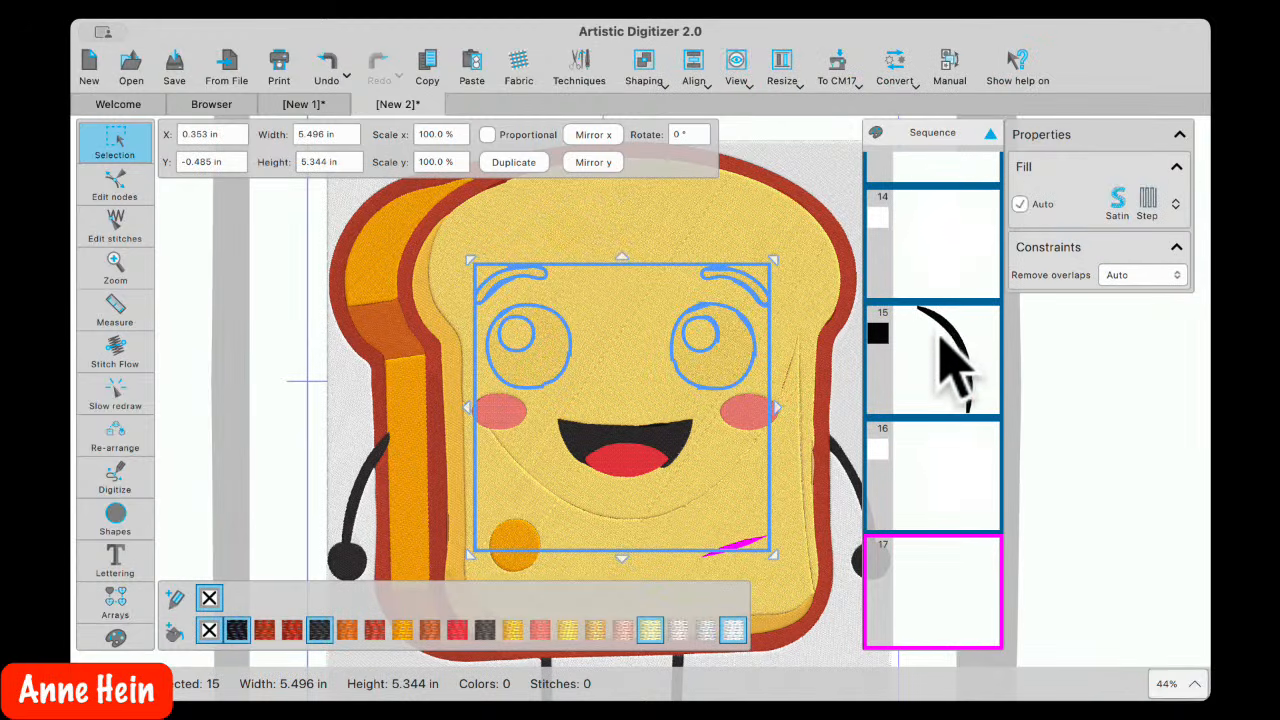
Bring the selected eye and eyebrow shapes to the front of the design, and check the first black eyebrow's place in the sequence
right_click(643, 362)
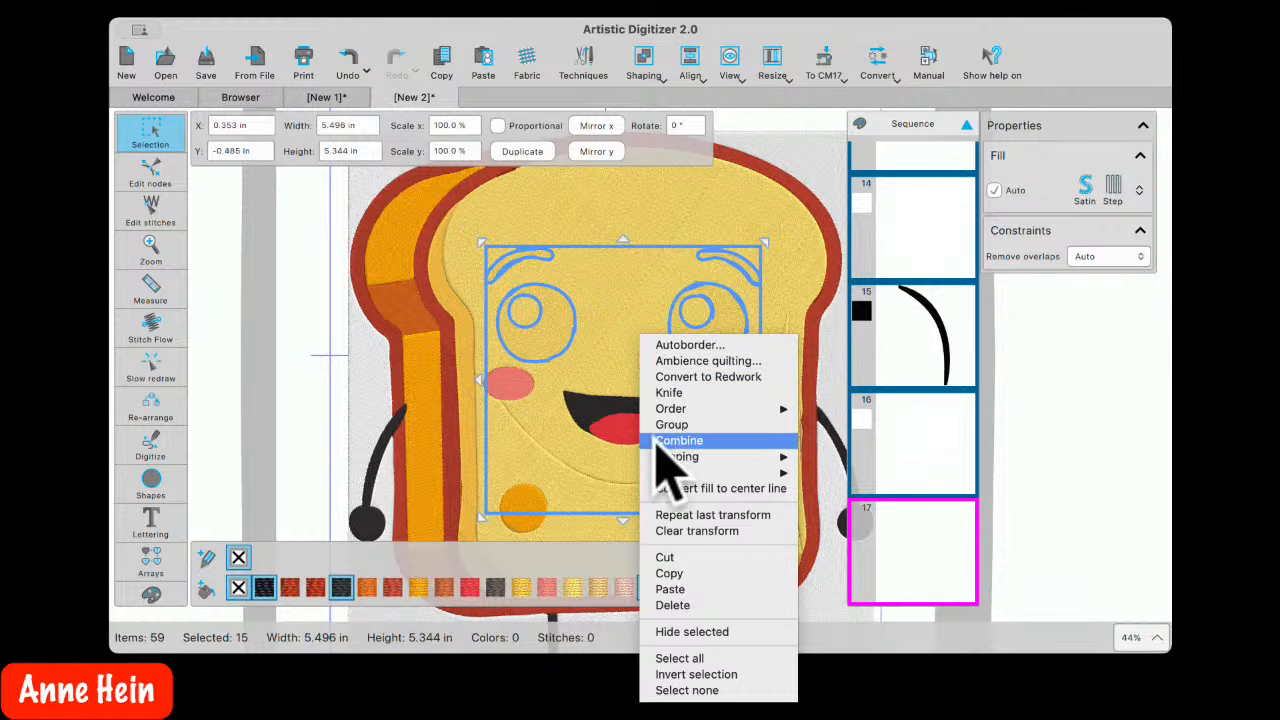
mouse_move(671, 408)
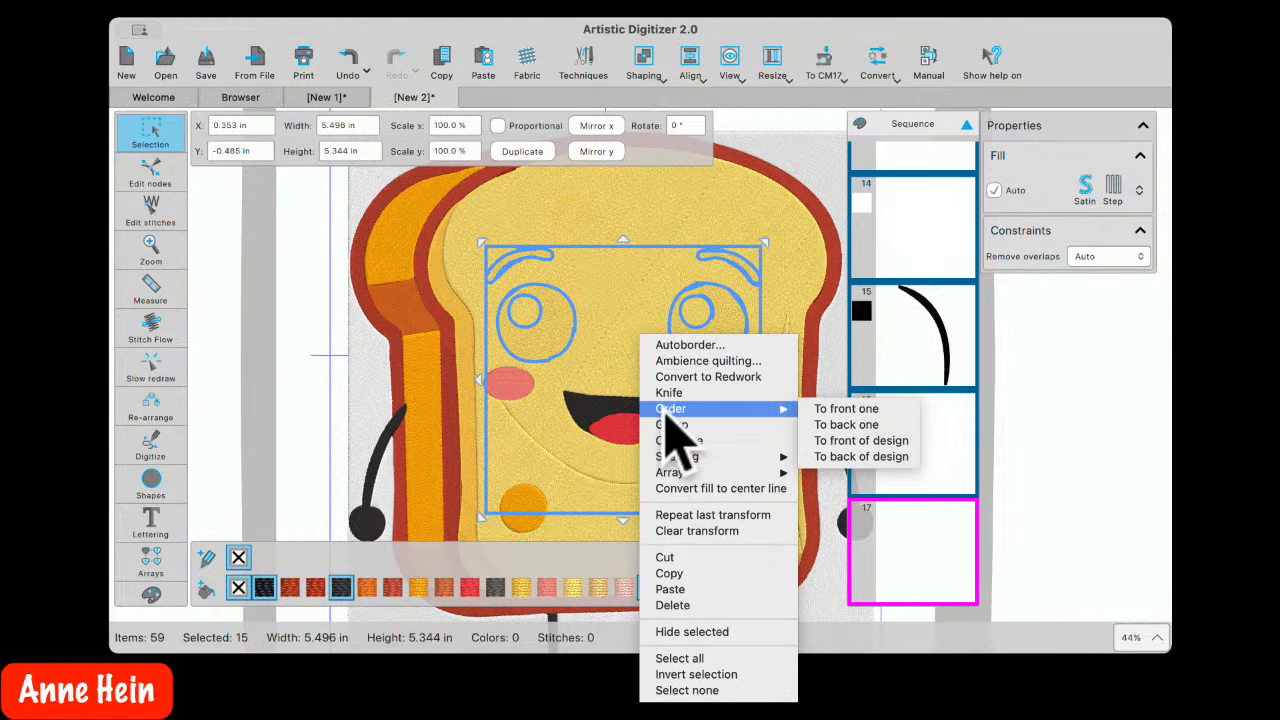
click(846, 442)
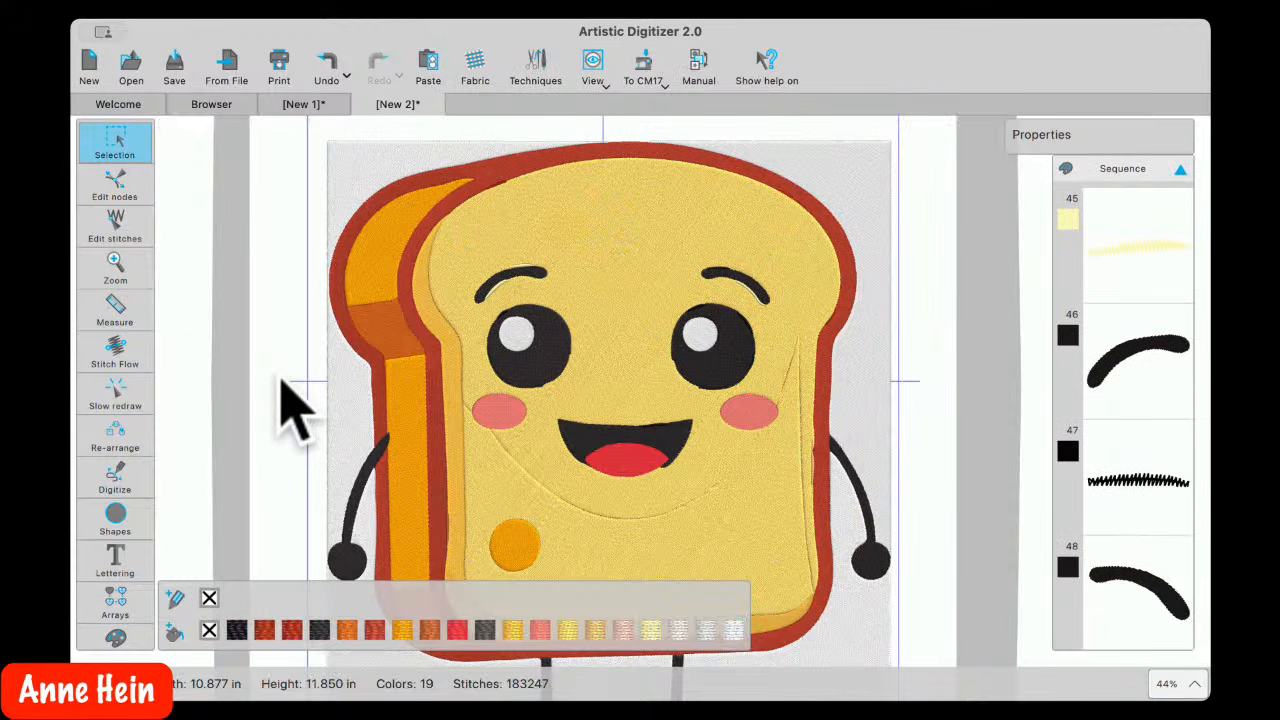
click(1118, 388)
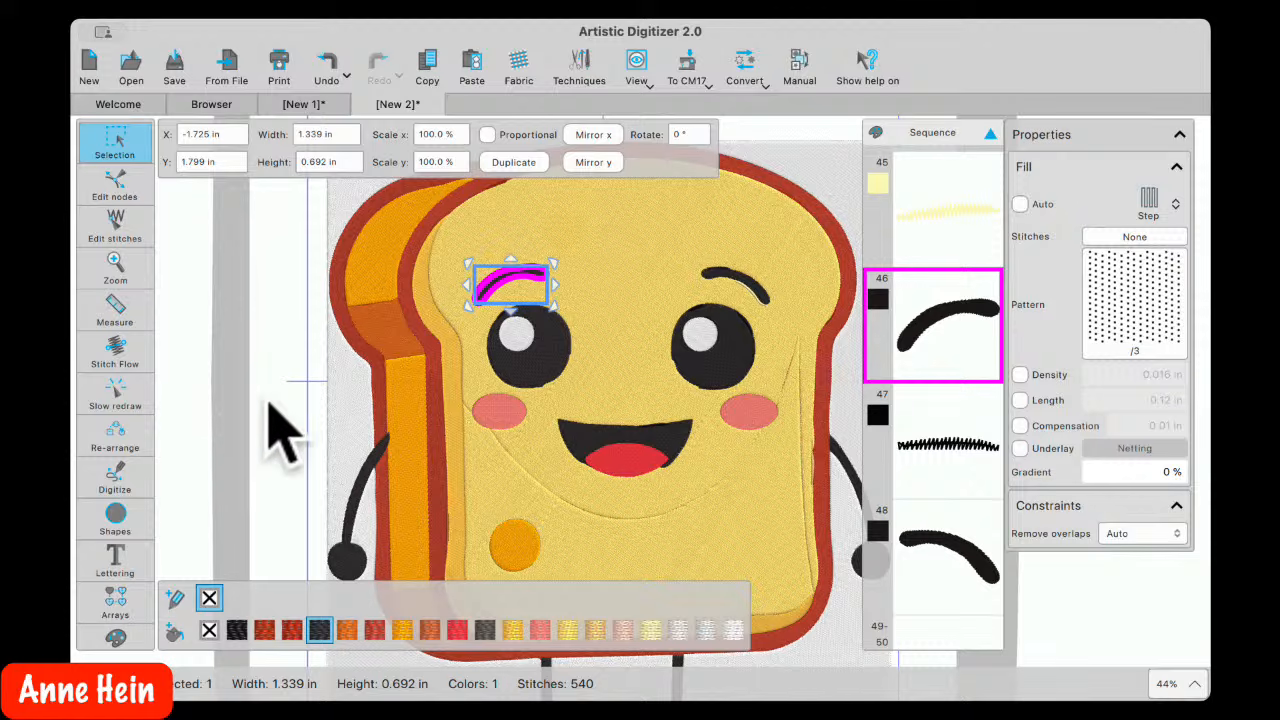
scroll(268, 403, down, 1)
scroll(272, 410, down, 3)
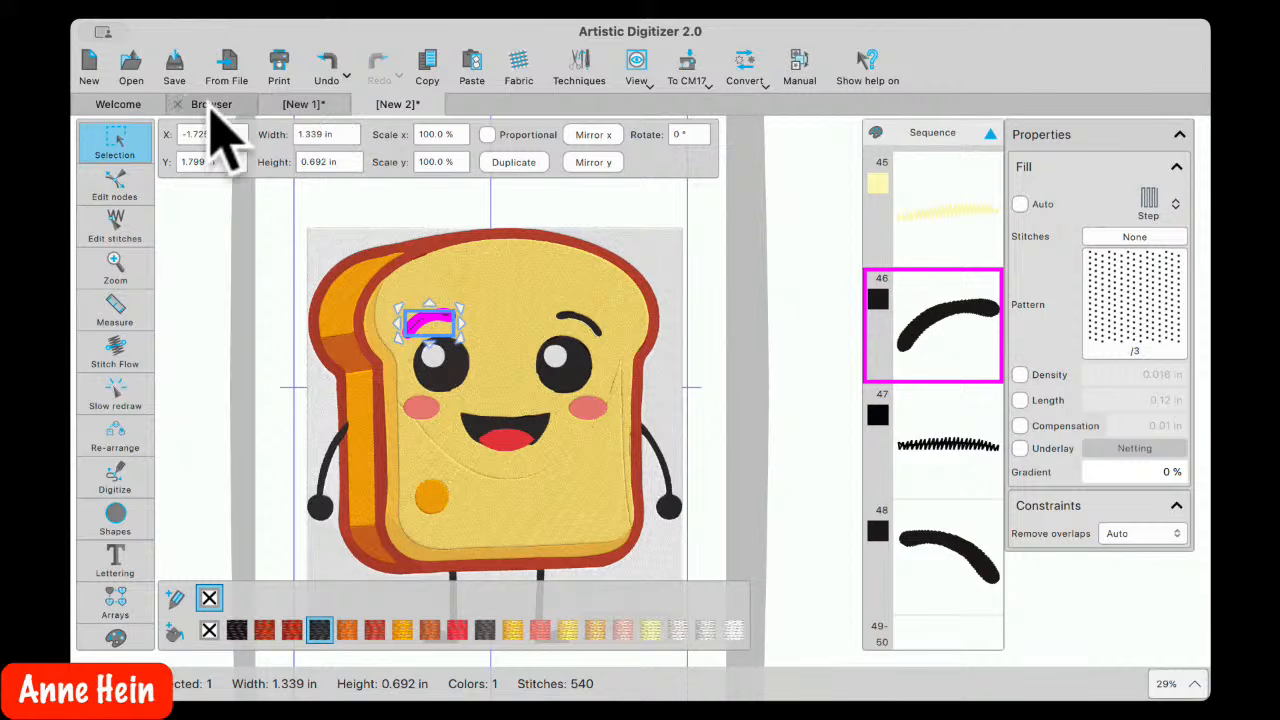
Return to the file browser and create a new blank design
click(212, 104)
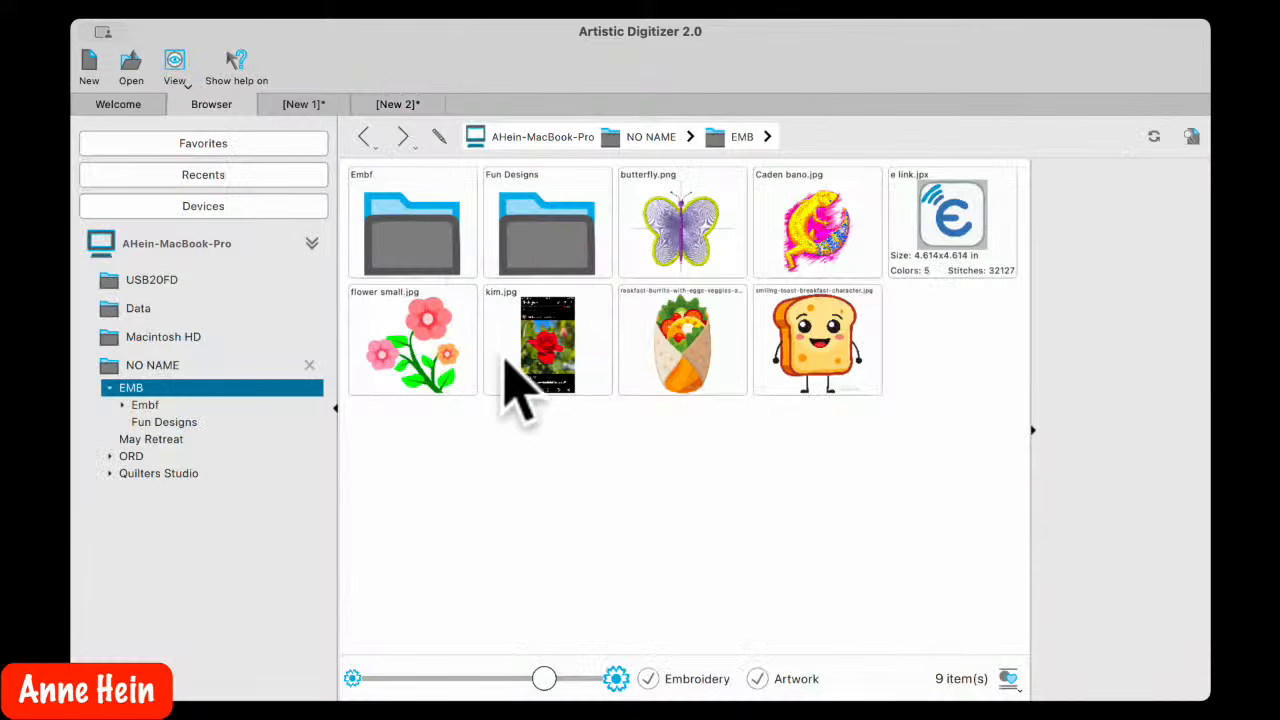
drag(700, 48, 709, 2)
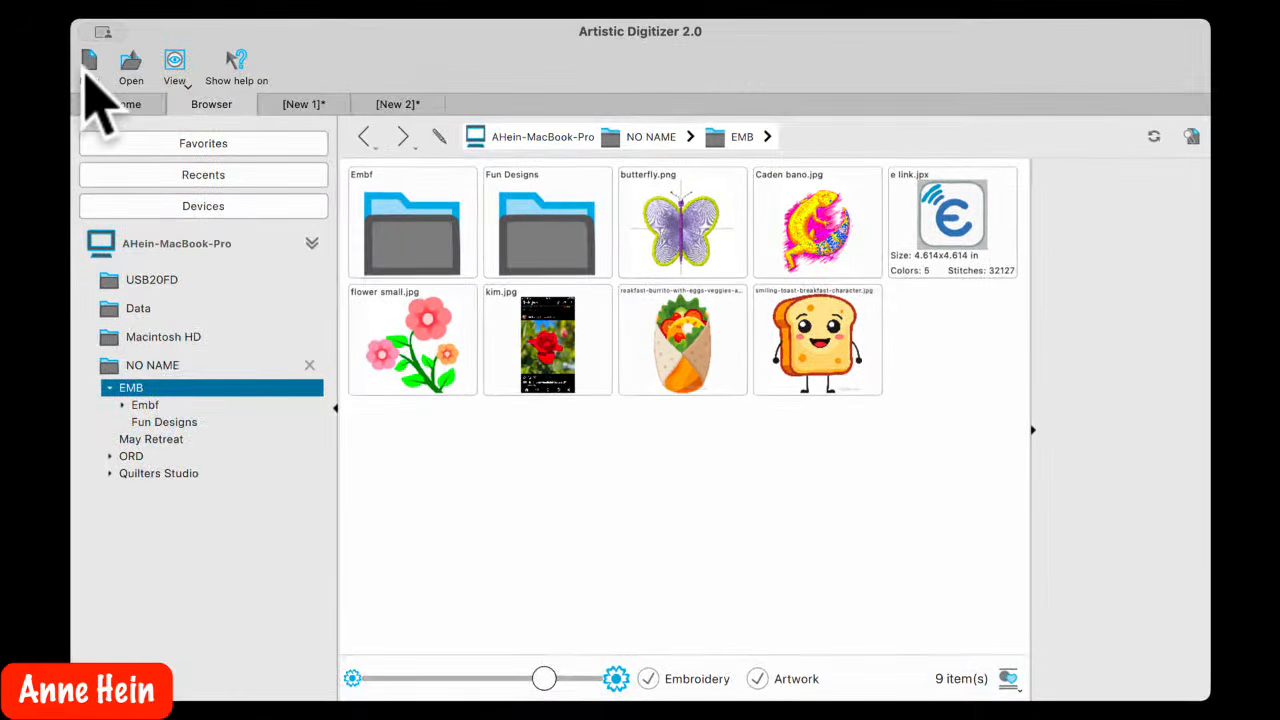
click(88, 66)
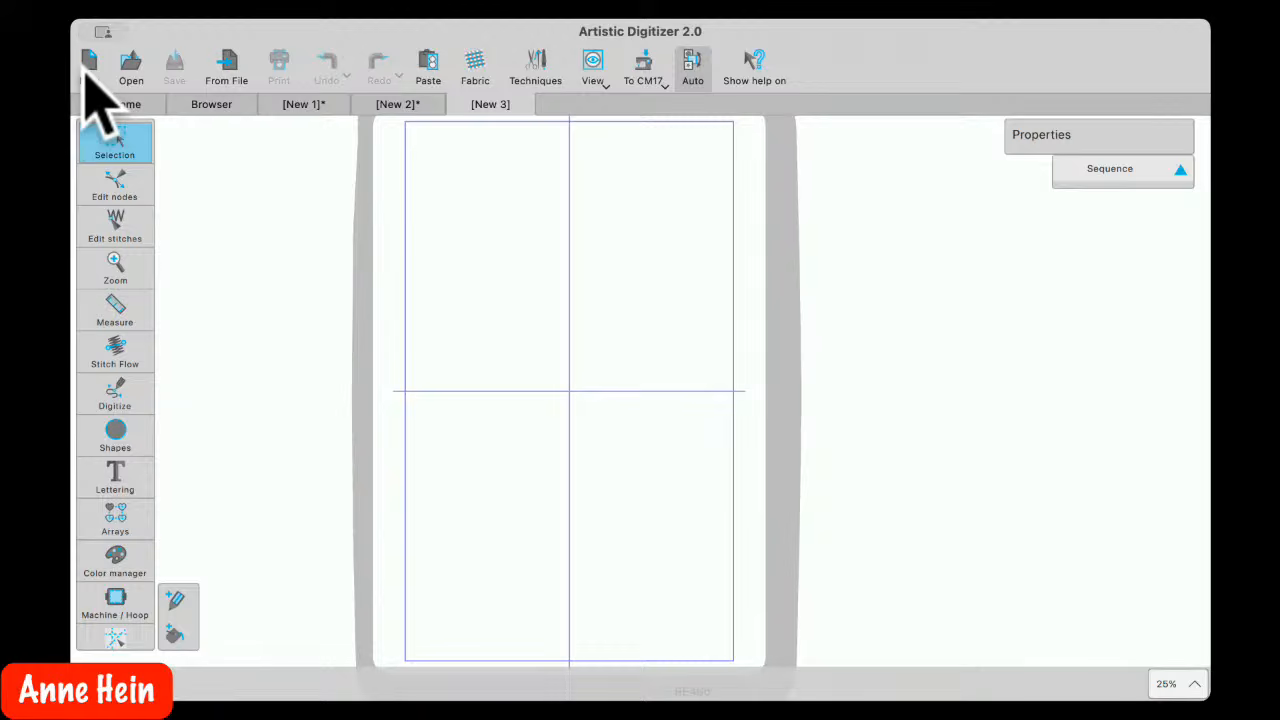
Return to the file browser and open the breakfast burrito image with eggs, veggies and salsa
click(211, 104)
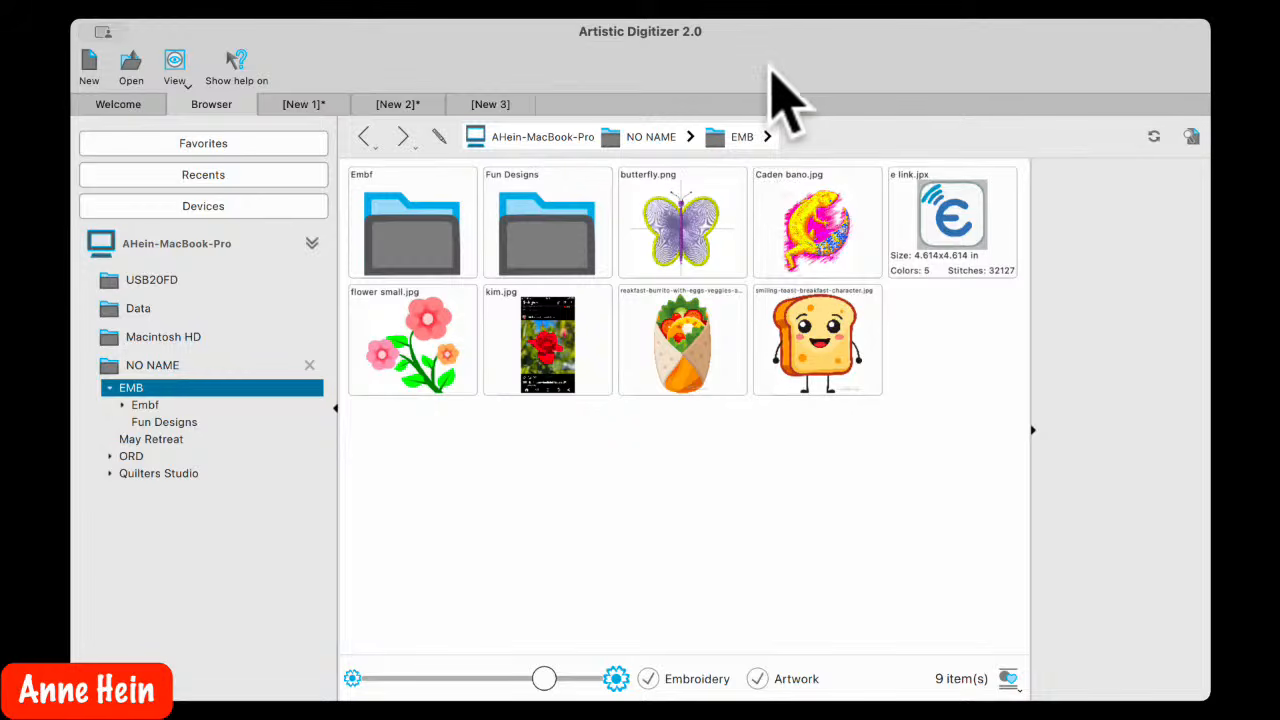
drag(770, 67, 770, 62)
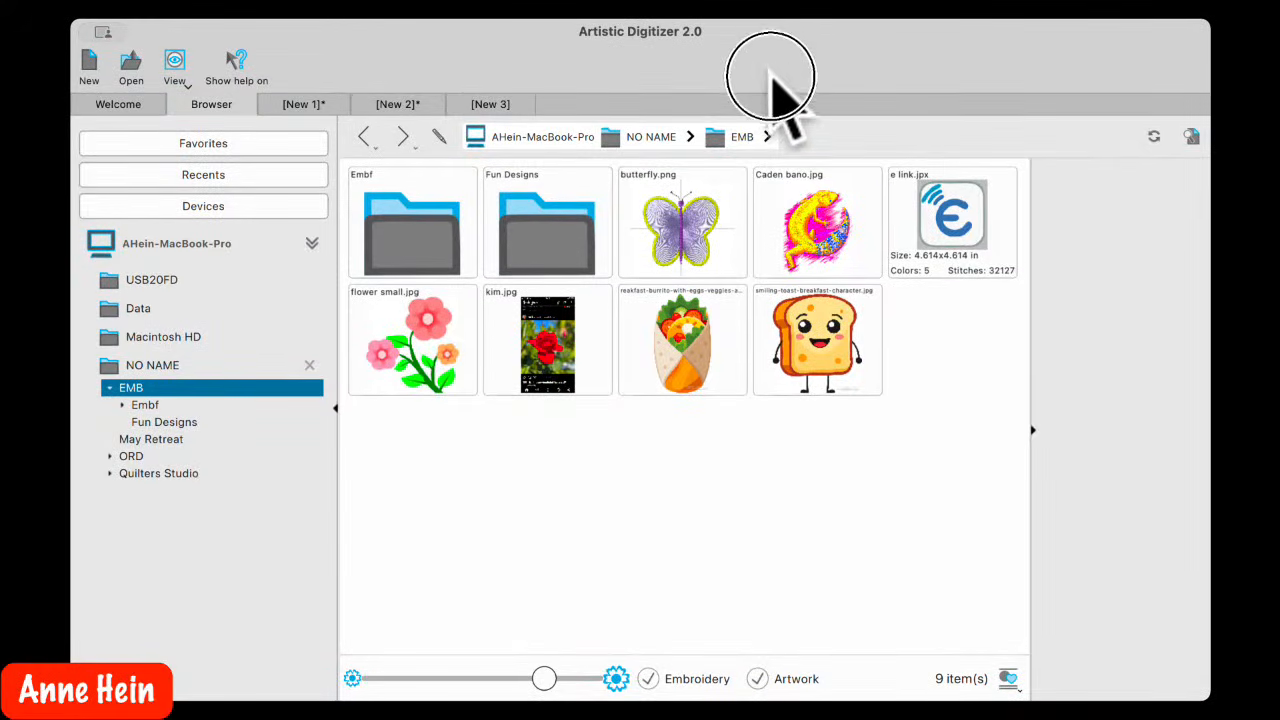
click(740, 545)
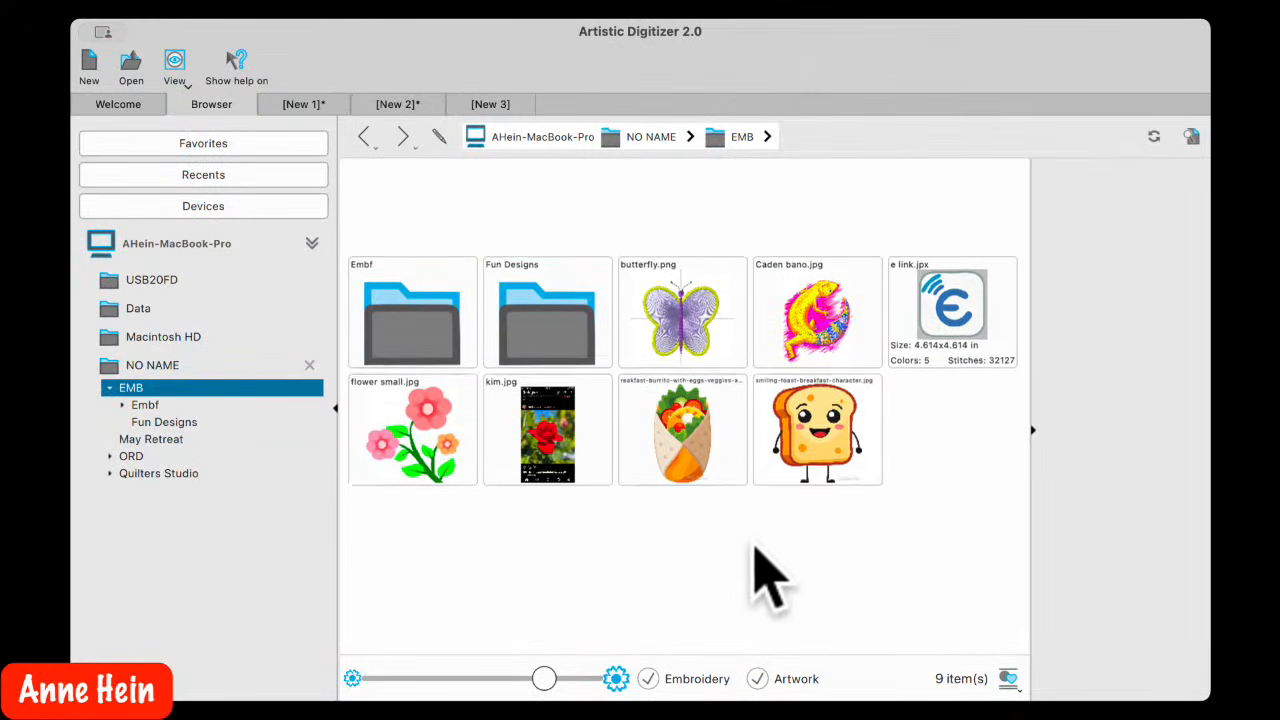
click(832, 381)
mouse_move(826, 375)
mouse_down()
mouse_move(660, 300)
mouse_move(829, 357)
mouse_move(806, 434)
mouse_move(551, 557)
mouse_move(836, 362)
mouse_move(849, 386)
mouse_up()
right_click(826, 352)
click(700, 366)
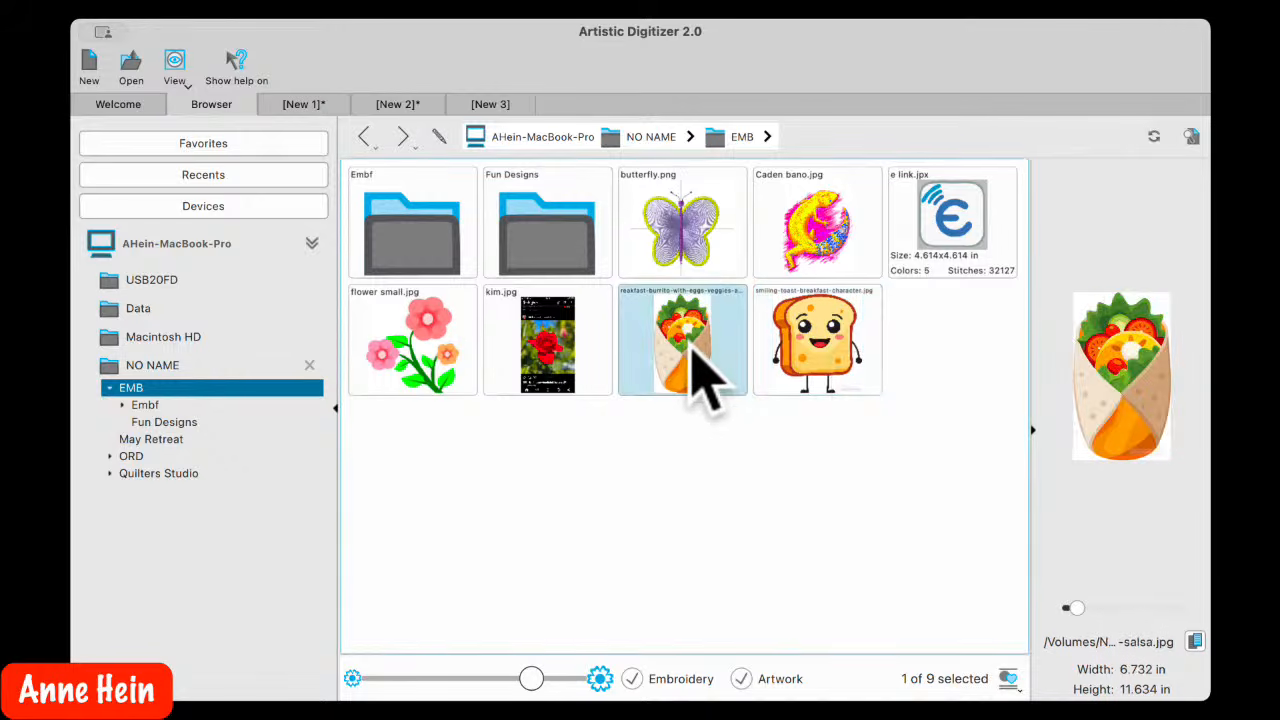
right_click(694, 352)
click(706, 364)
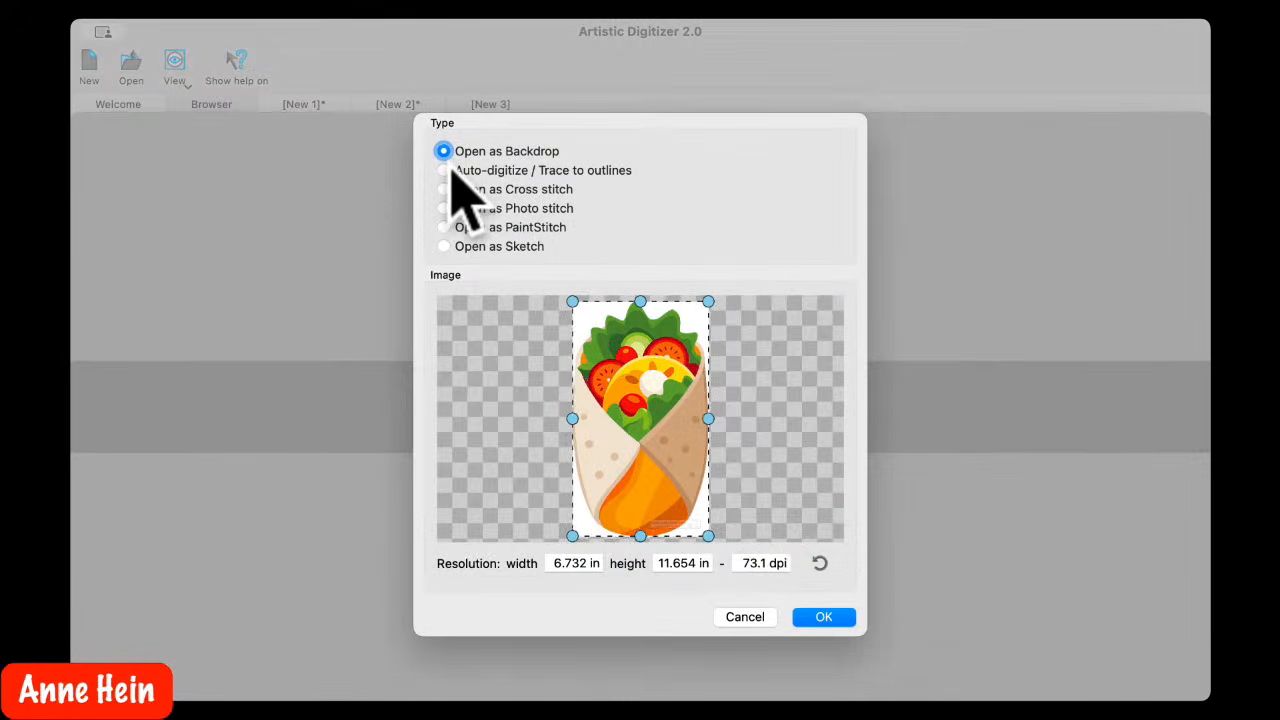
Import the burrito image with Auto-digitize / Trace to outlines, enable Accuracy at 5, and trace it
click(443, 170)
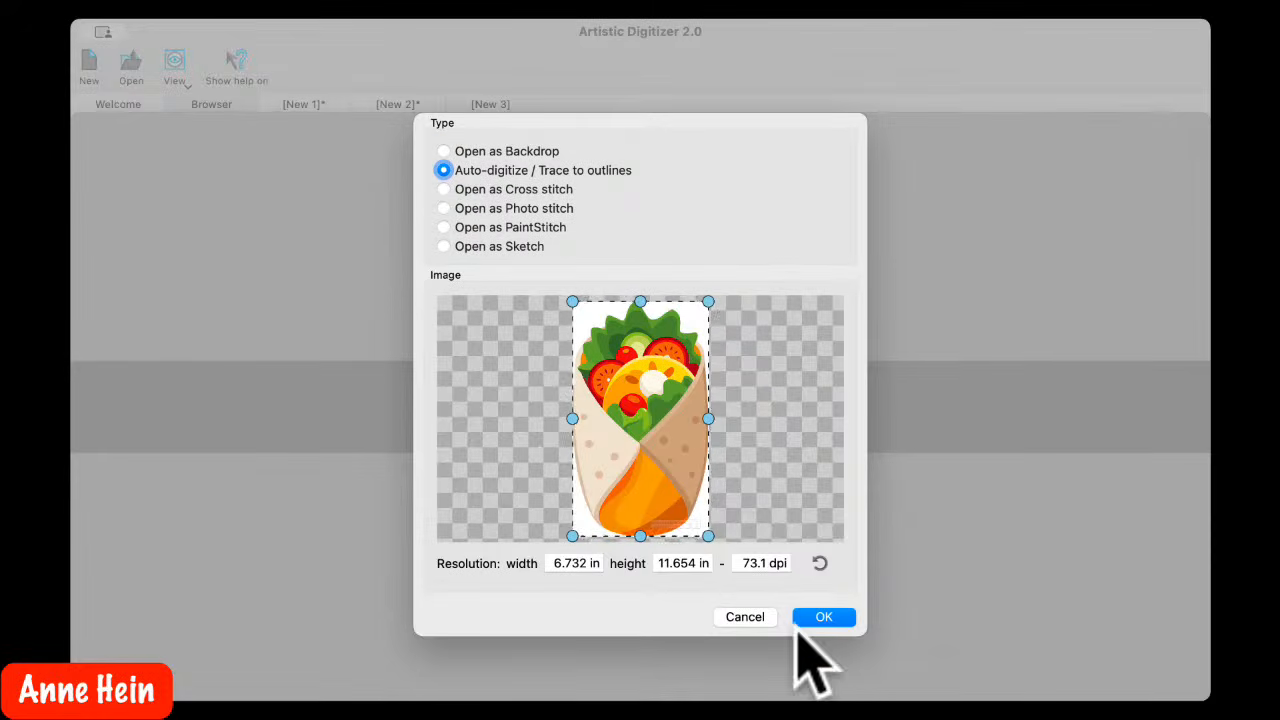
click(824, 617)
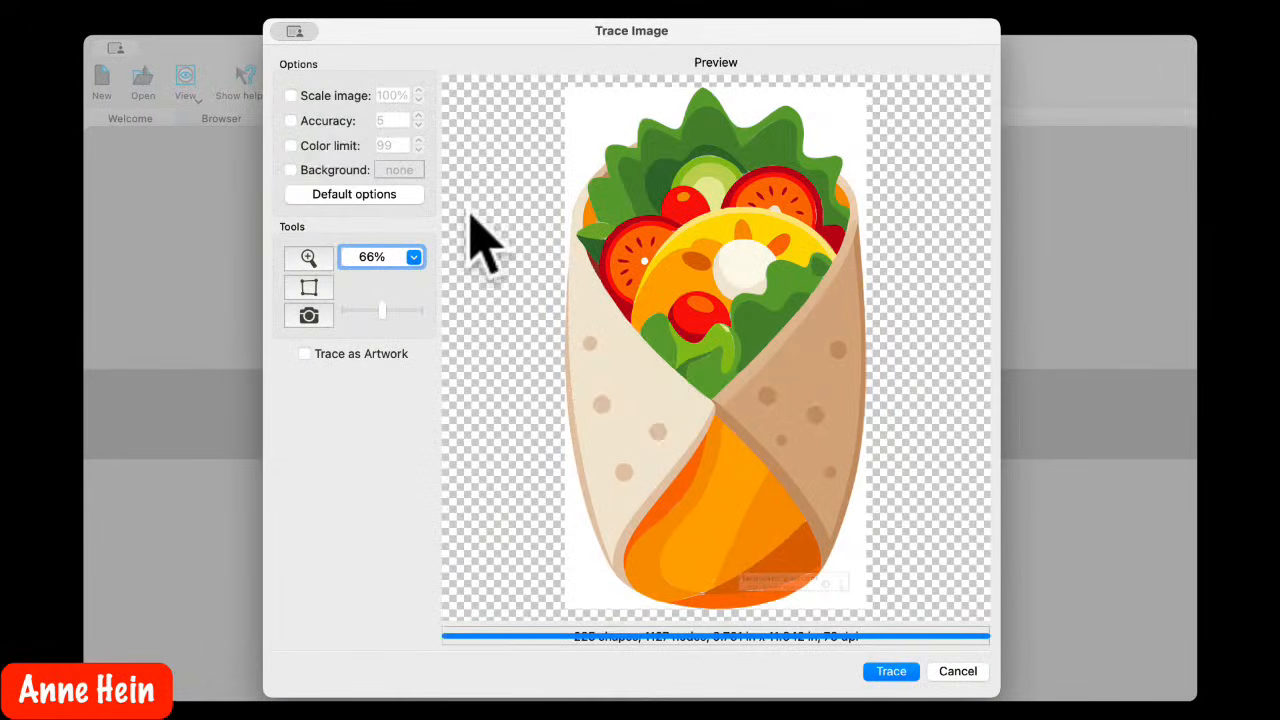
click(299, 122)
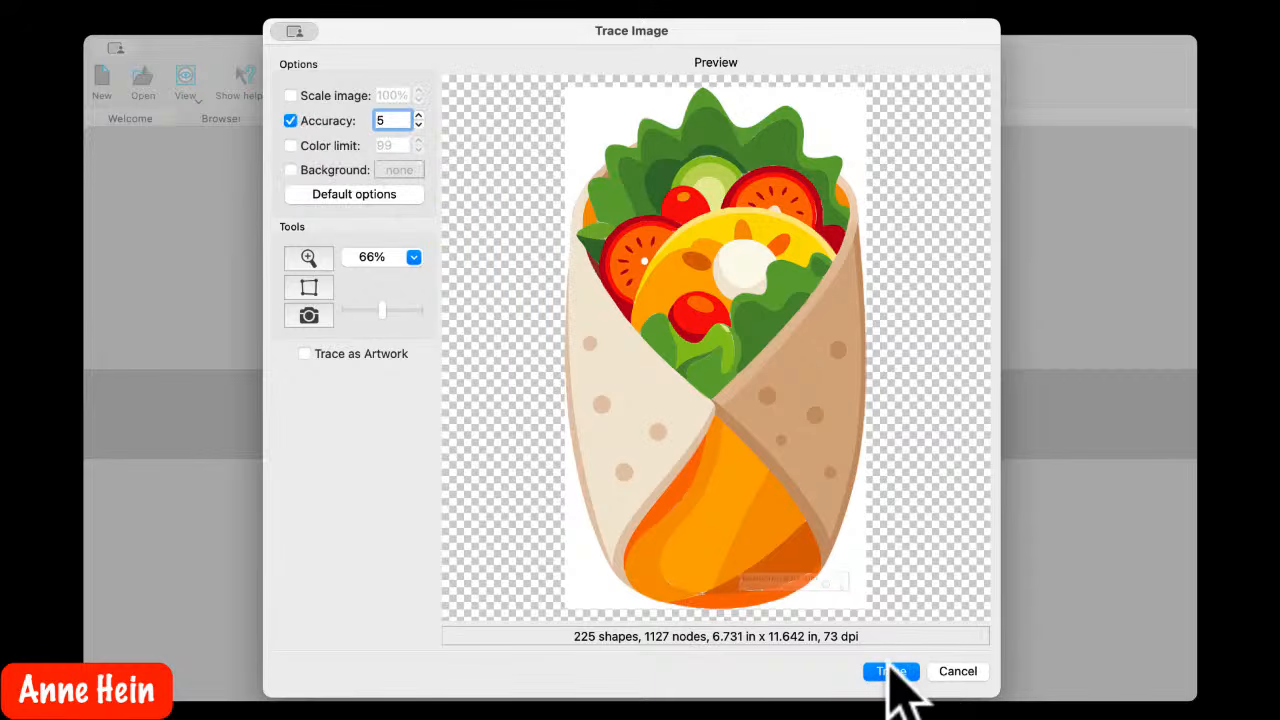
click(893, 671)
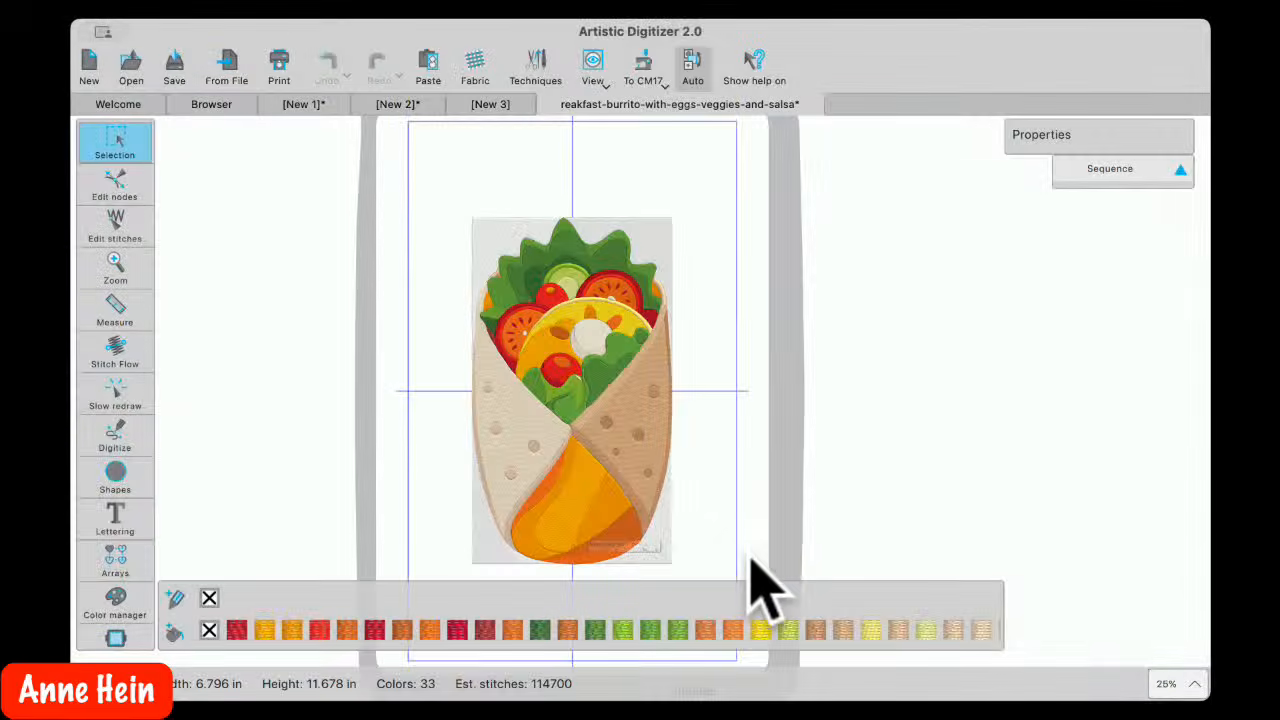
Inspect the traced burrito from end to end, checking the yellow fill and the thin pale satin rim above it as separate shapes
scroll(590, 490, up, 5)
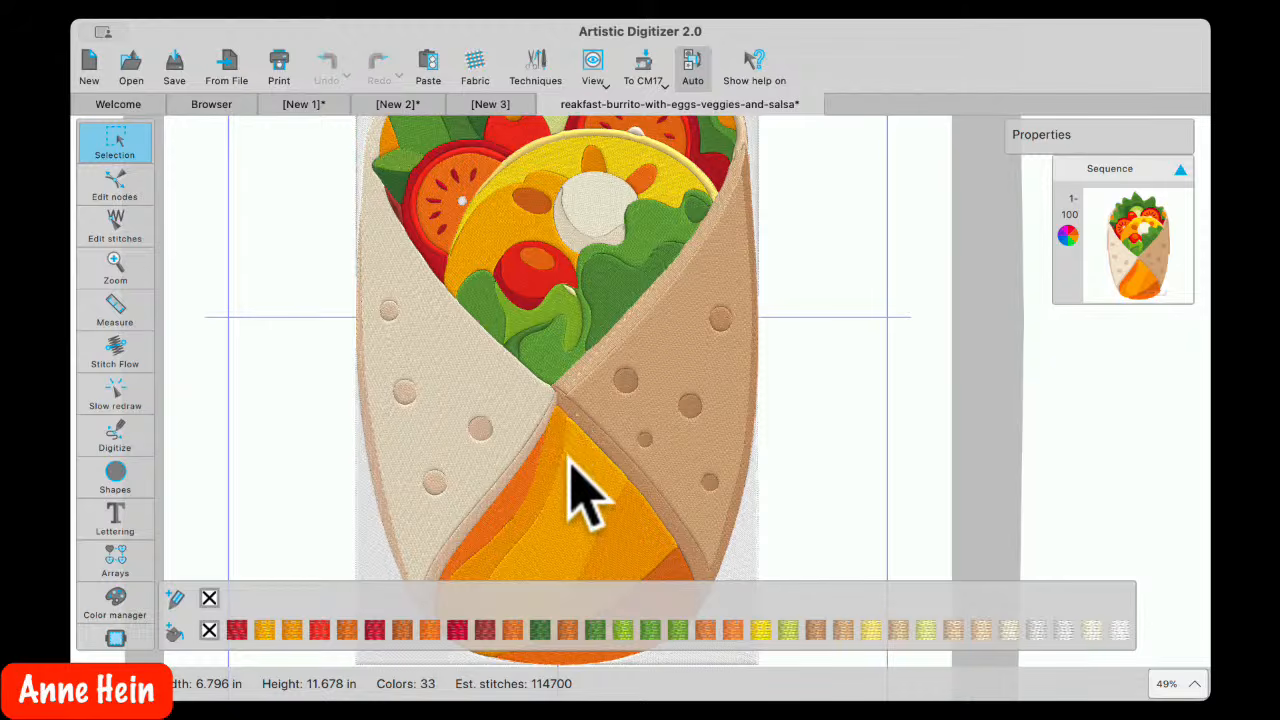
scroll(573, 455, down, 3)
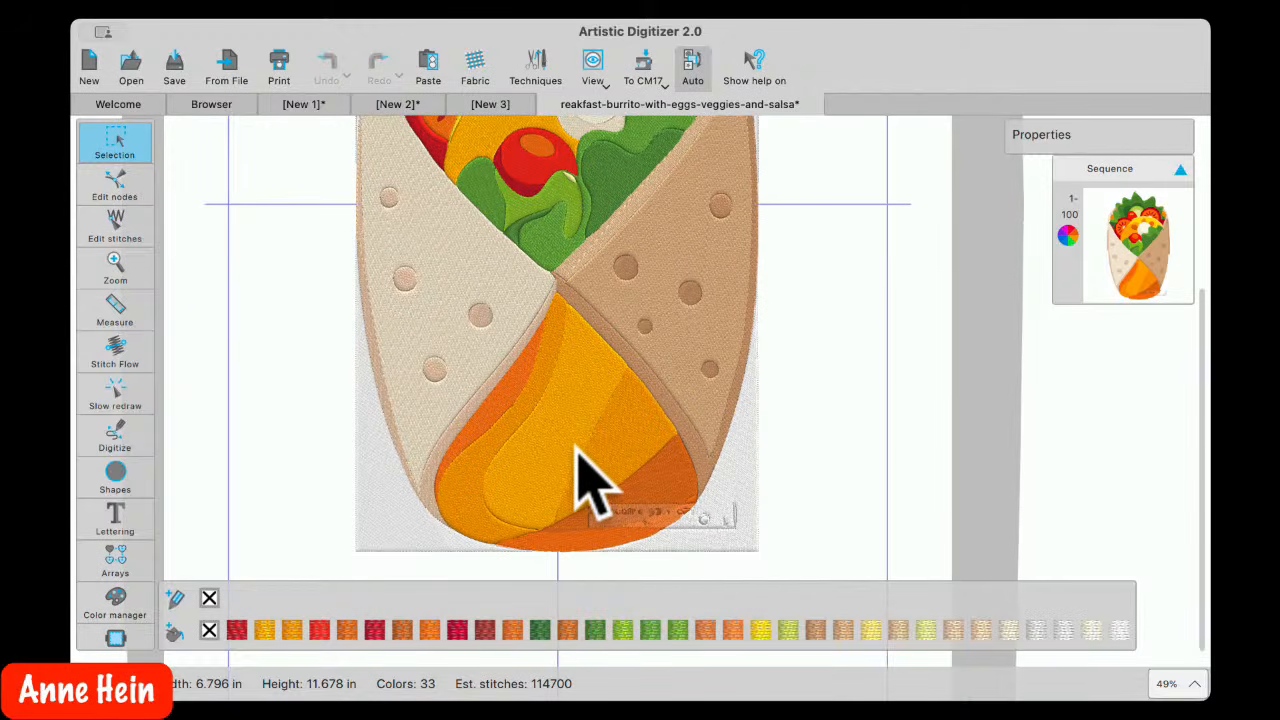
scroll(570, 410, up, 9)
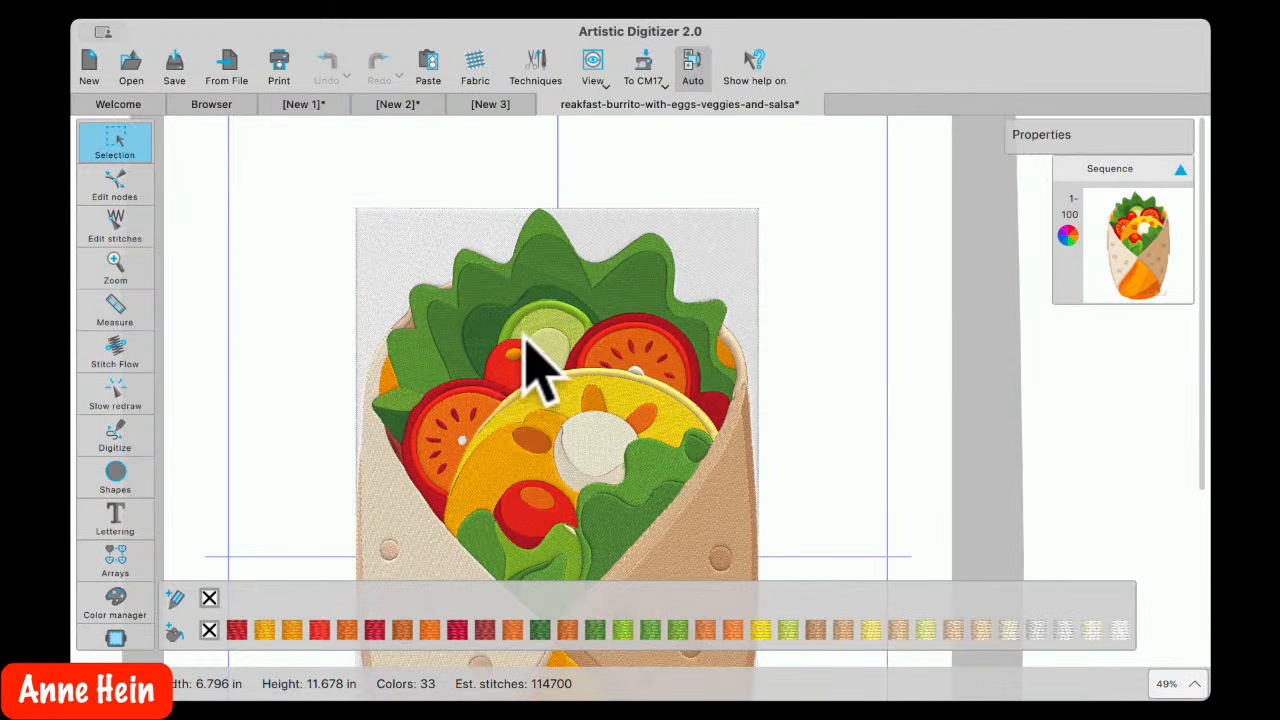
click(530, 415)
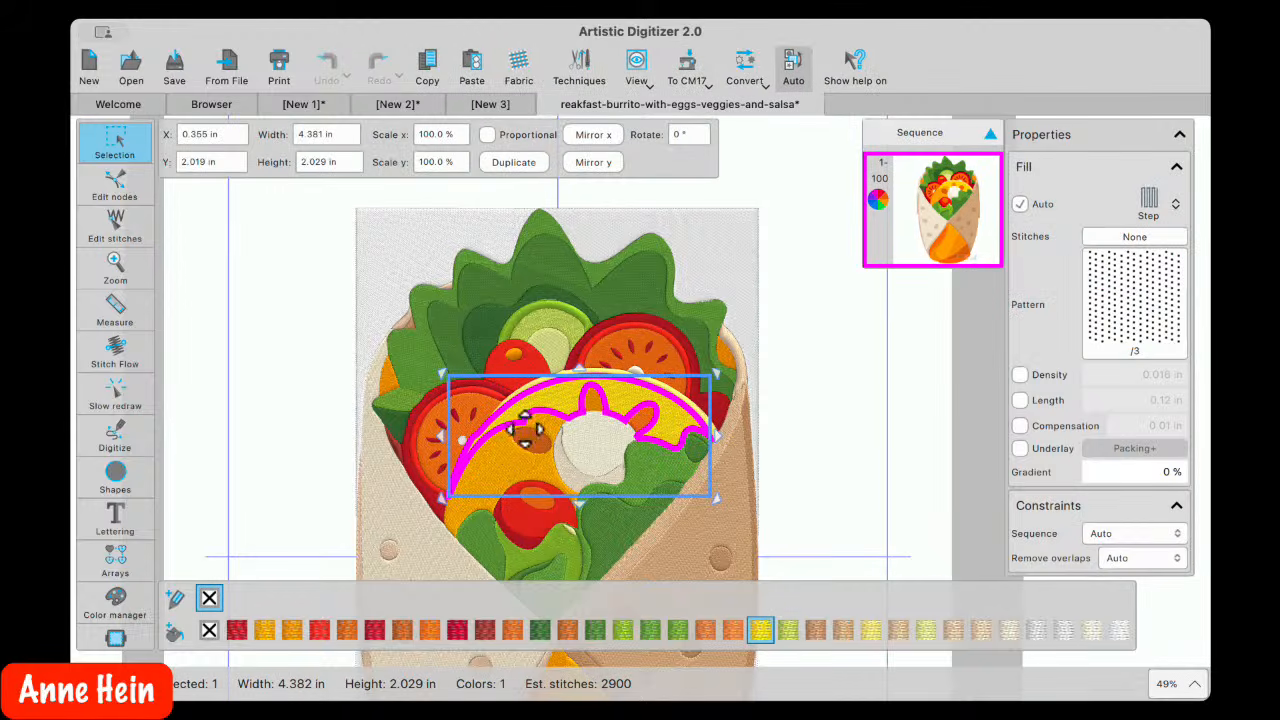
click(810, 400)
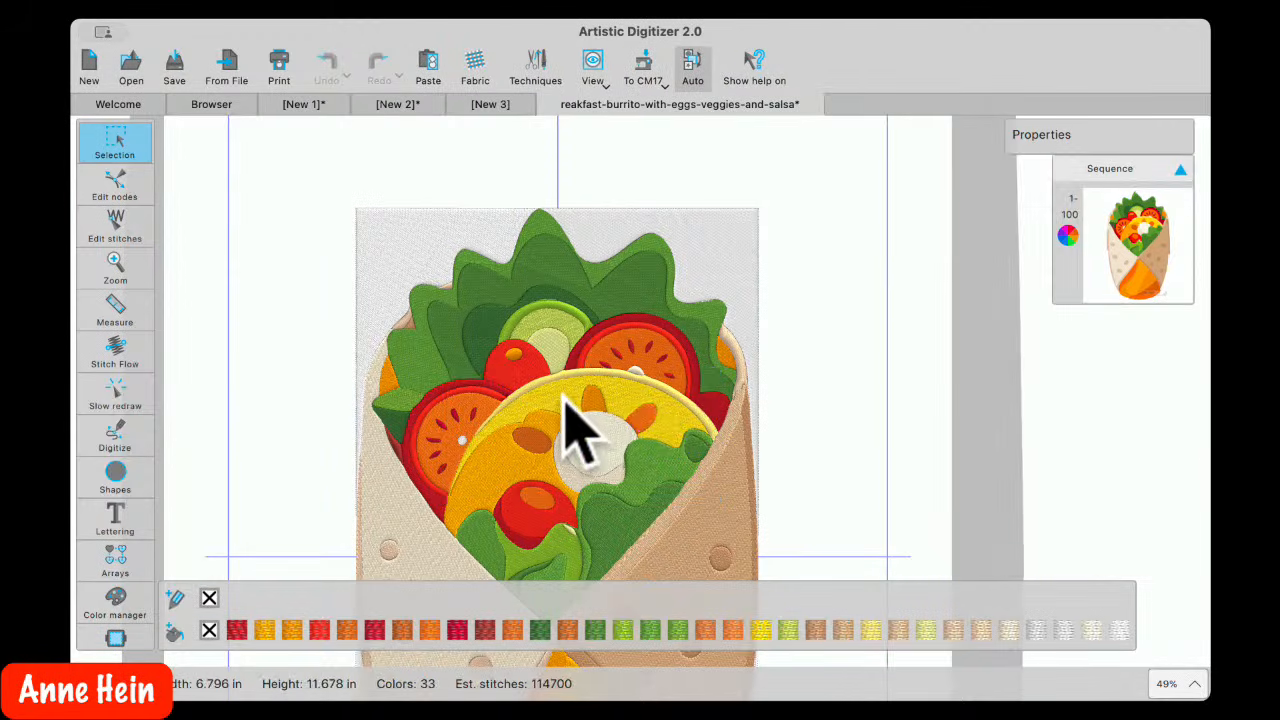
scroll(565, 425, up, 5)
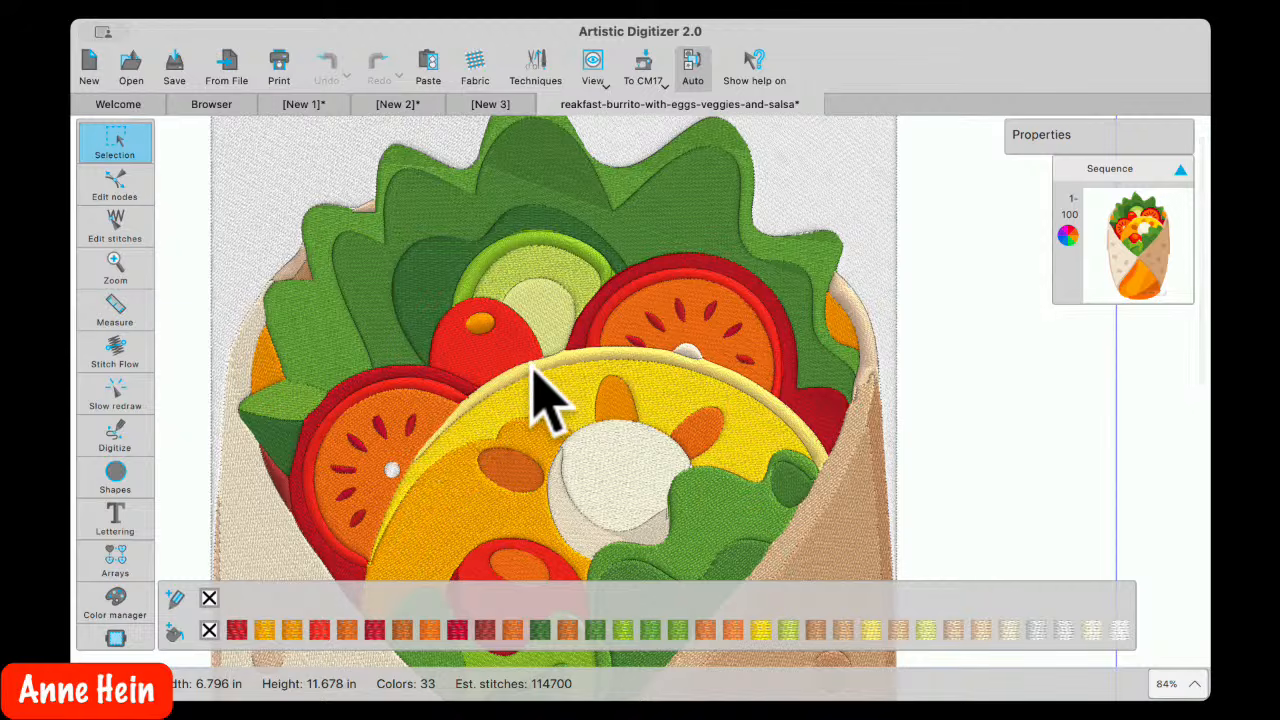
click(558, 357)
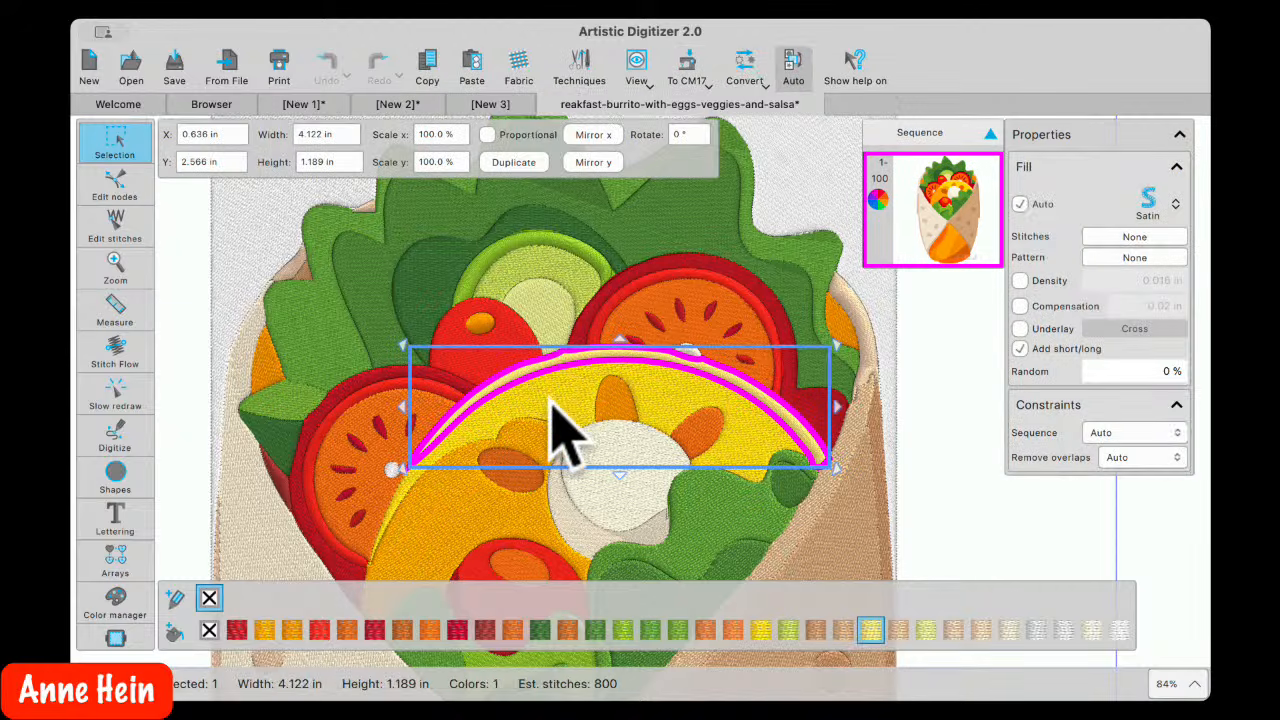
Hide the bright yellow fill and delete the thin pale yellow satin rim along its upper edge
click(562, 432)
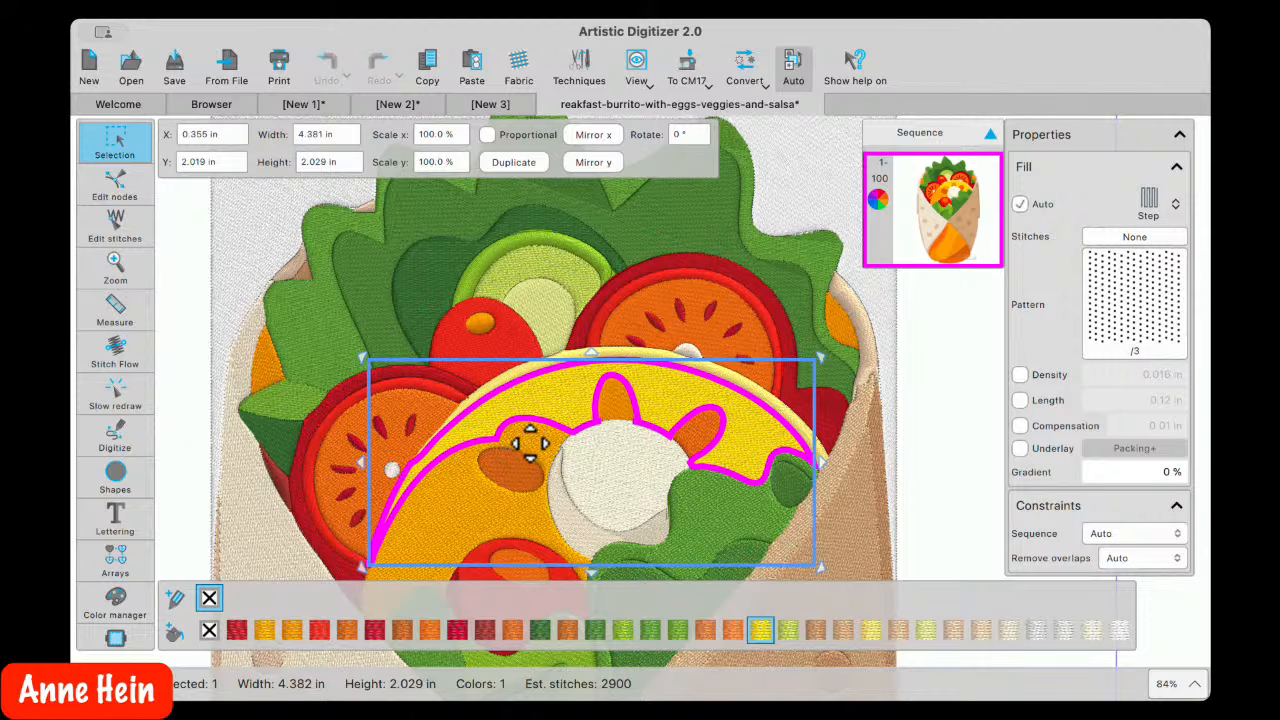
right_click(561, 401)
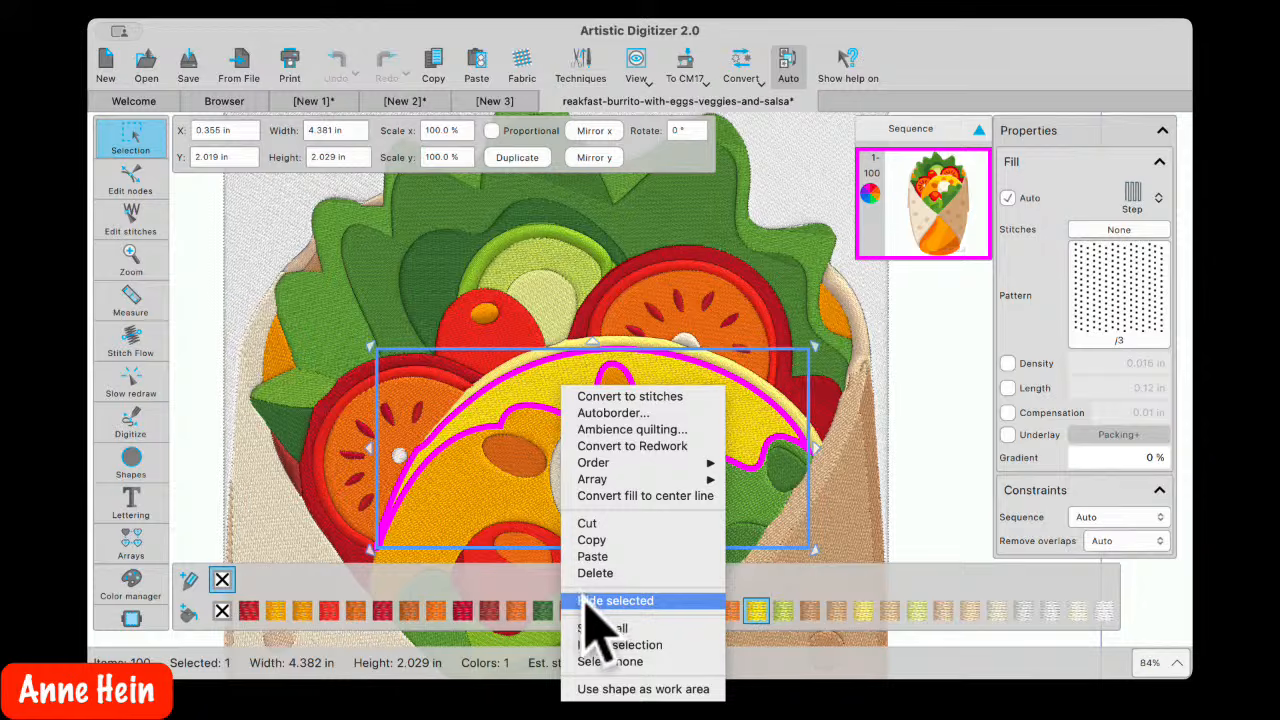
click(586, 601)
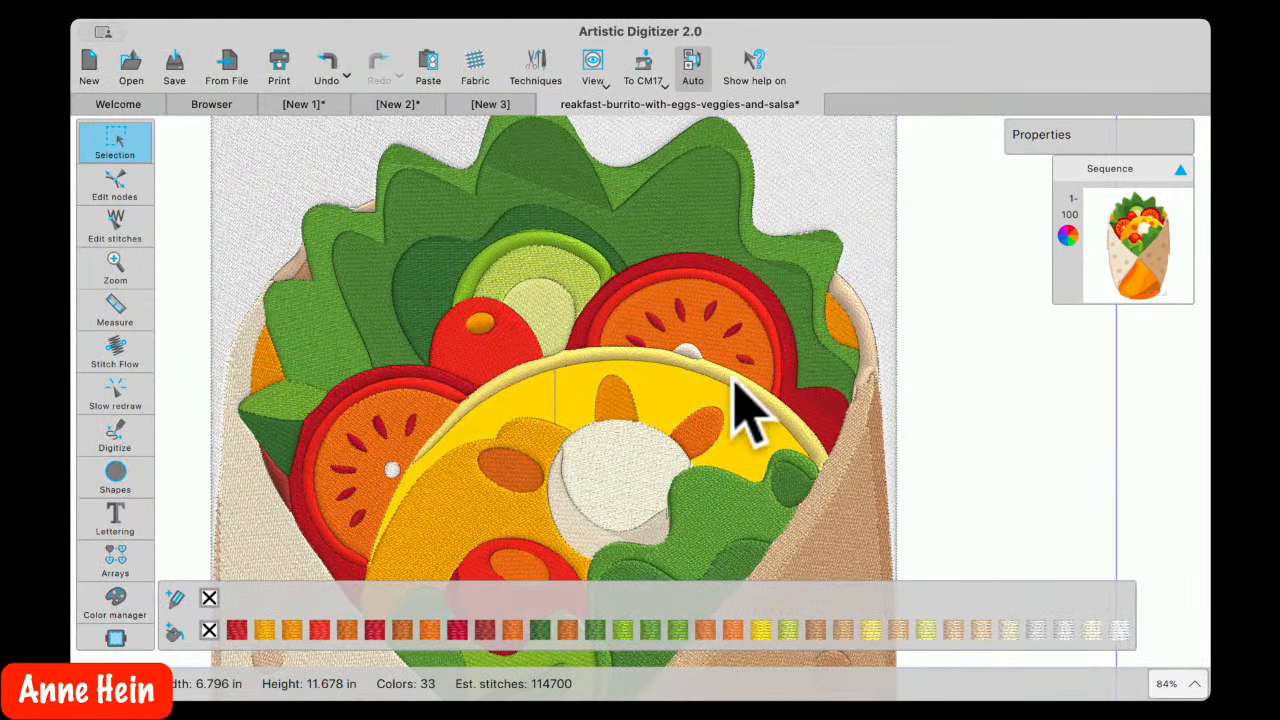
click(583, 390)
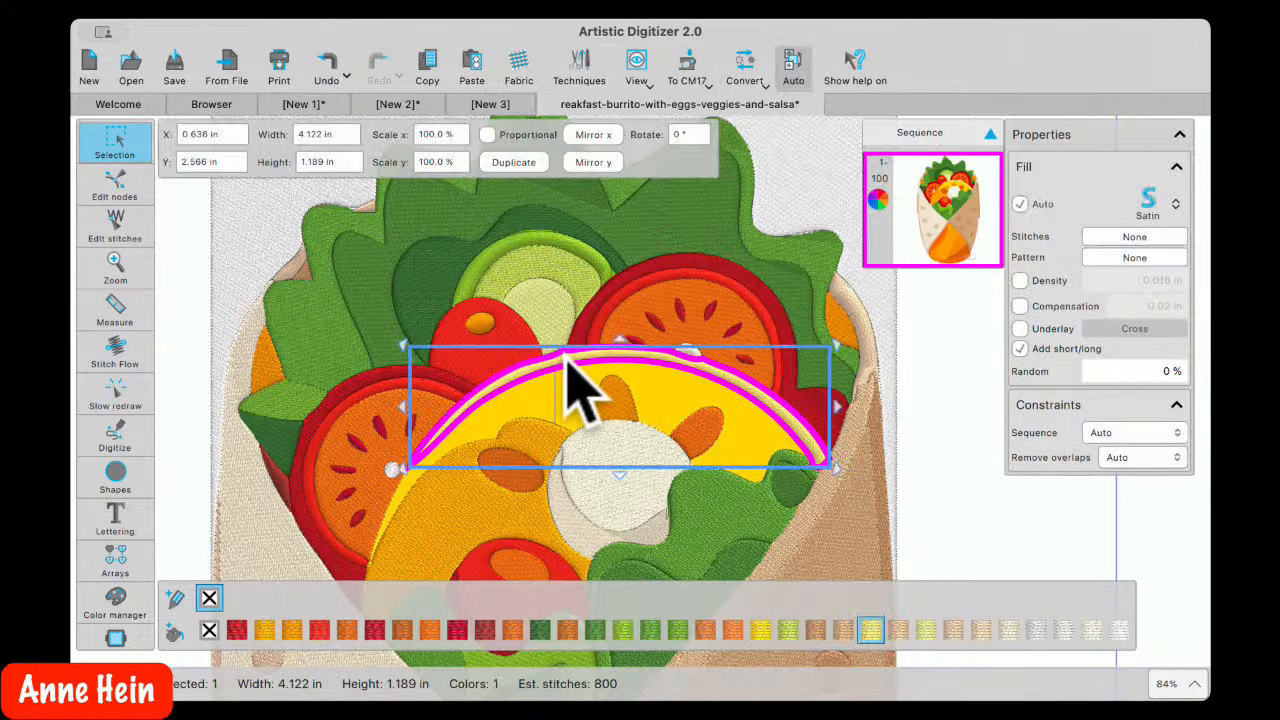
key(Delete)
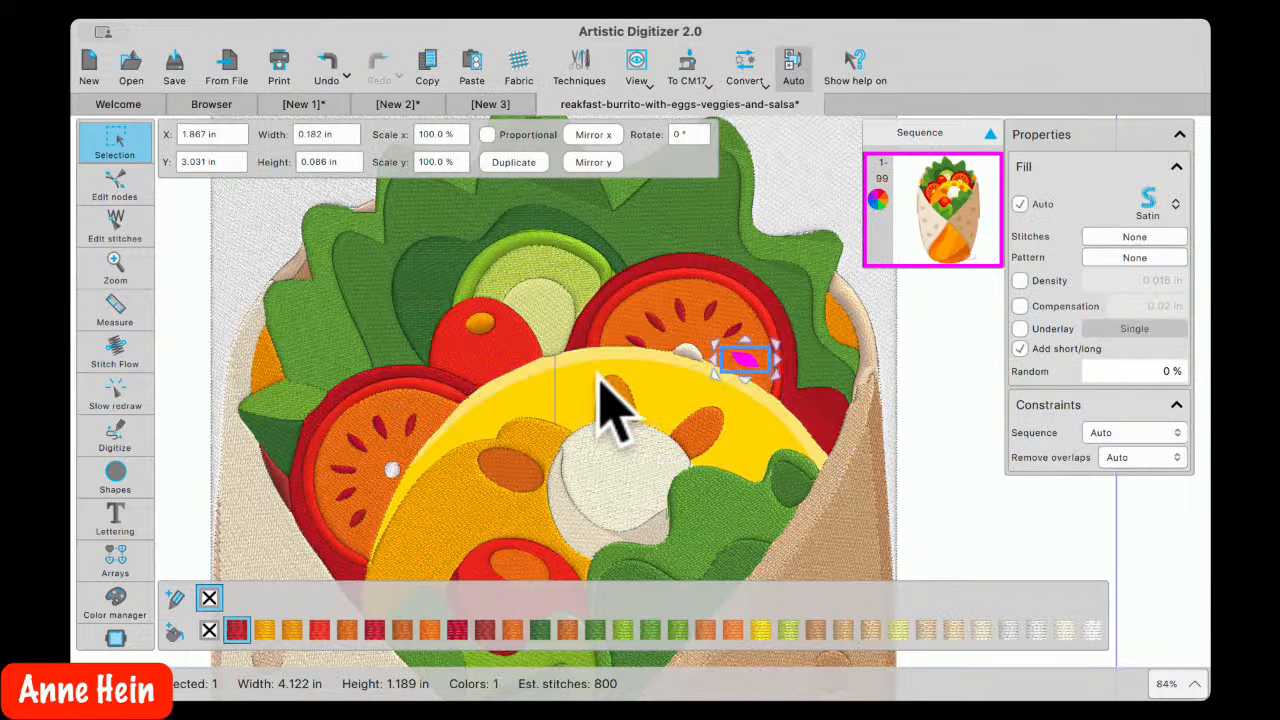
Hide the selected small dark red tomato seed, and show all hidden shapes again
right_click(566, 392)
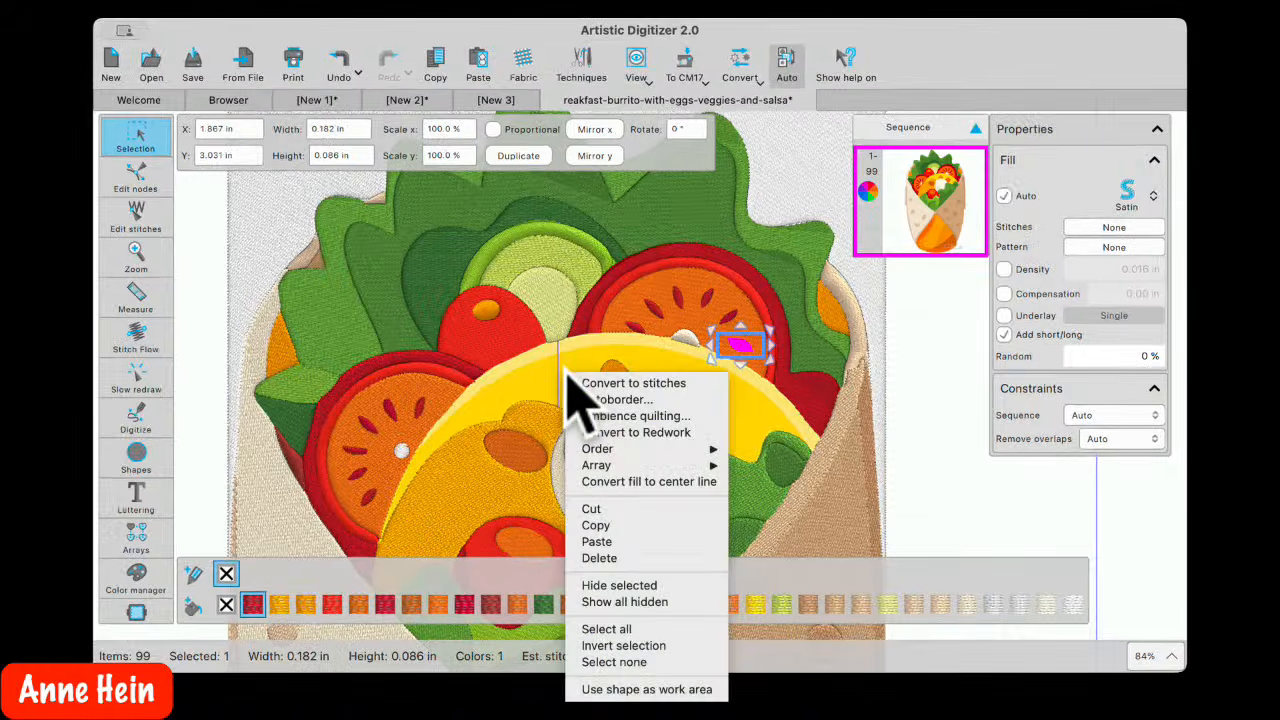
click(603, 588)
right_click(560, 384)
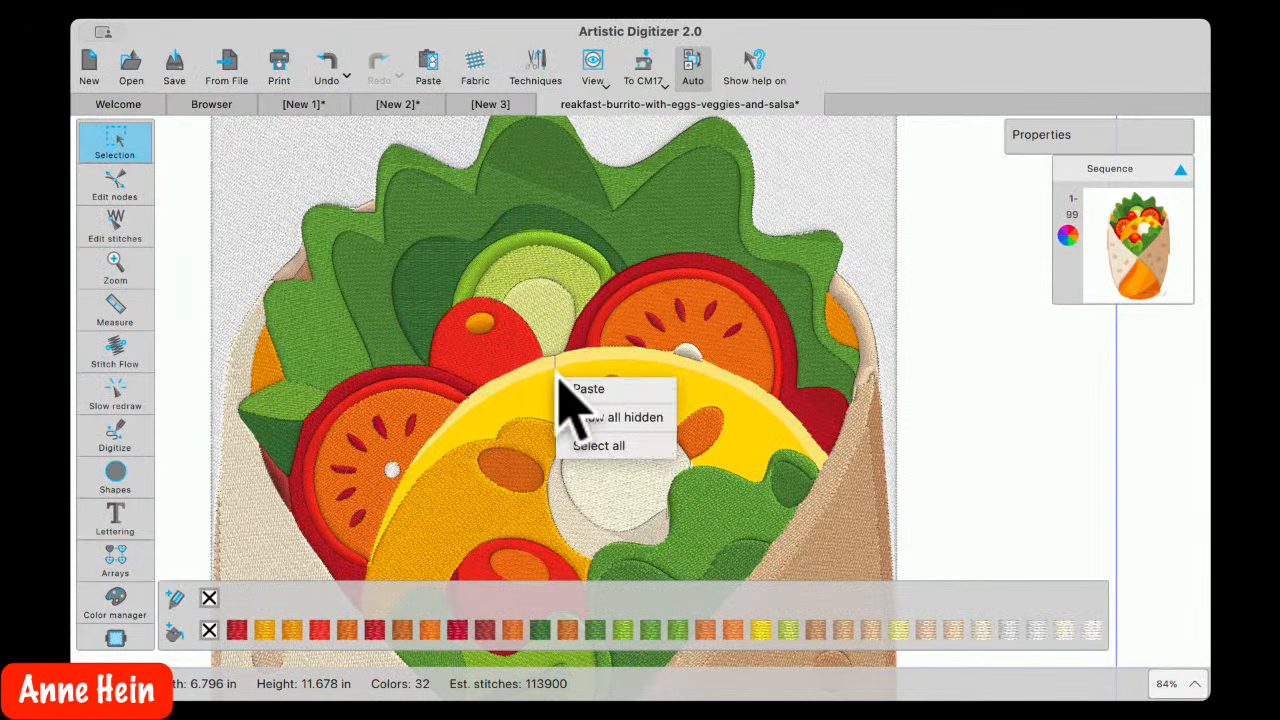
click(595, 418)
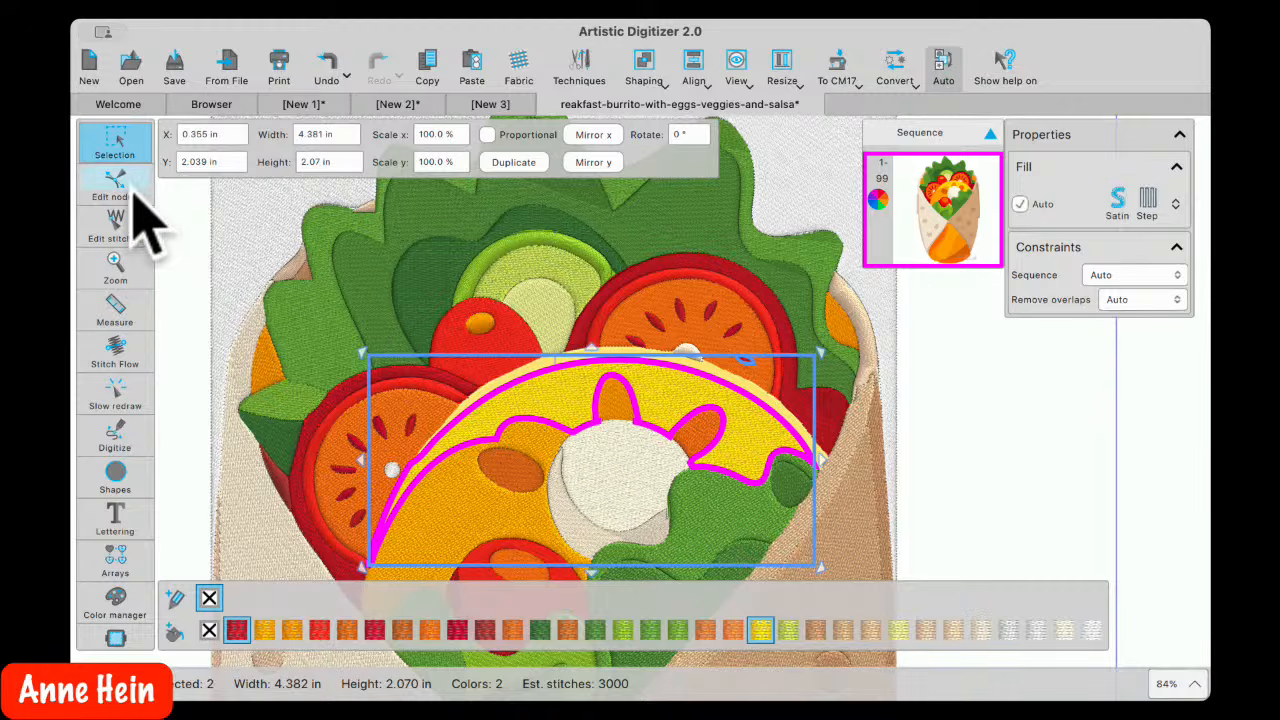
Edit the yellow fill's nodes, moving its upper outline and far corner outward to cover the area of the deleted rim
click(122, 186)
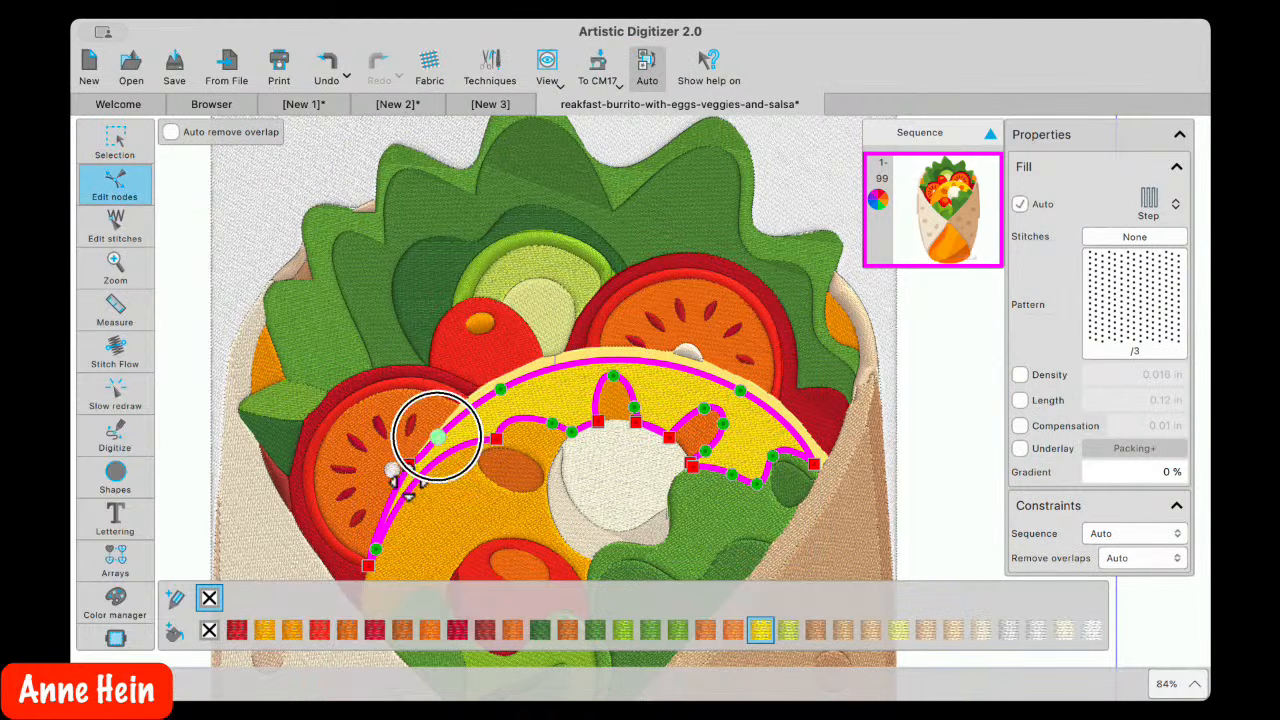
drag(438, 437, 440, 420)
mouse_move(501, 390)
mouse_down()
mouse_move(492, 362)
mouse_move(498, 375)
mouse_up()
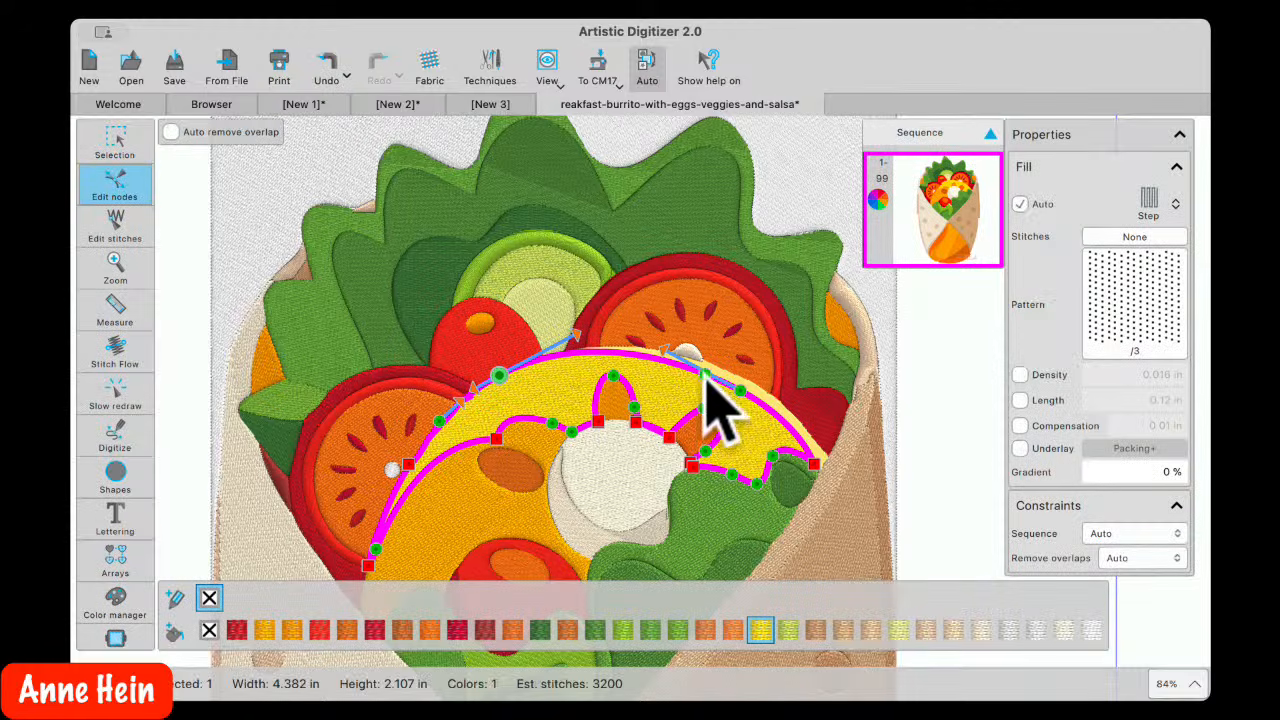
drag(741, 391, 746, 377)
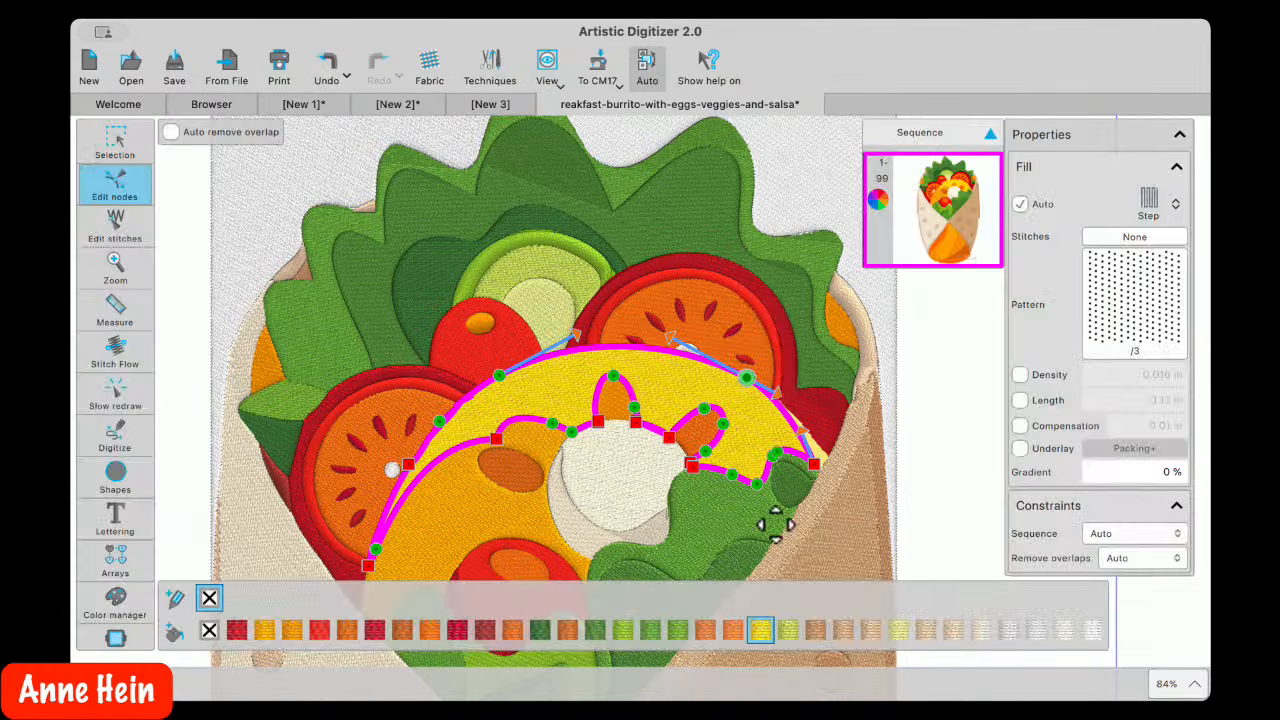
drag(812, 462, 828, 452)
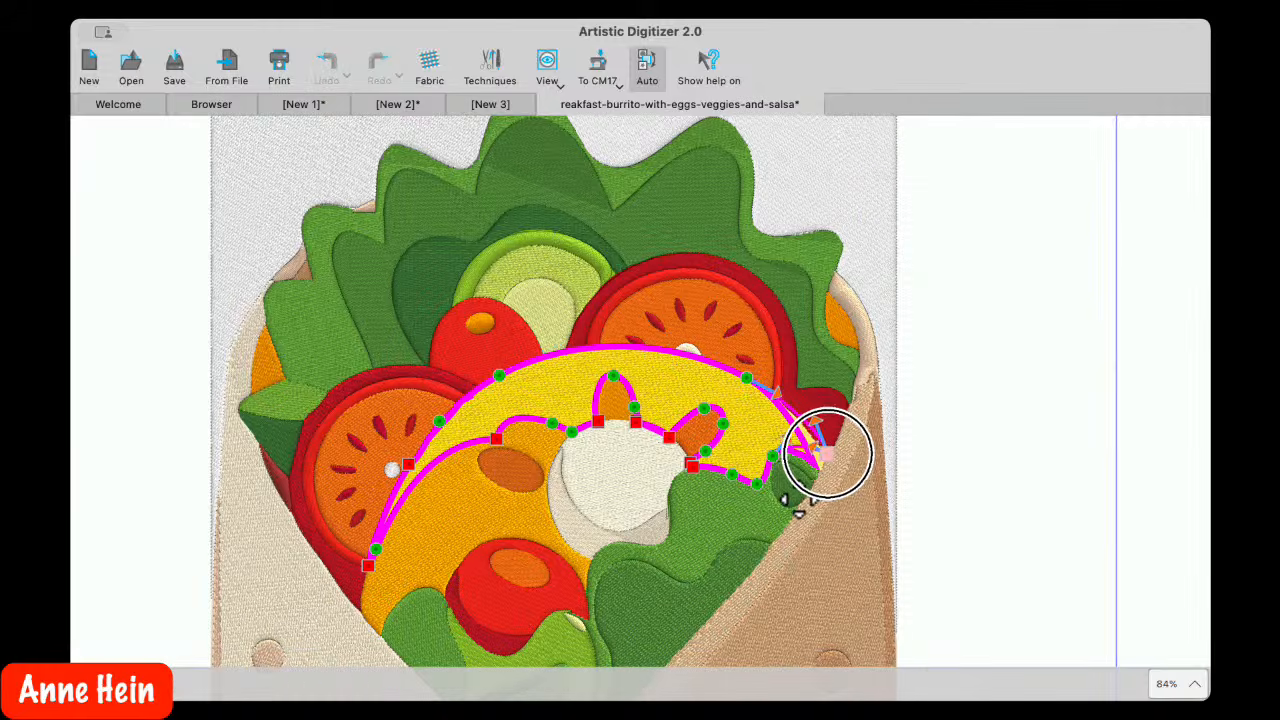
drag(800, 502, 775, 508)
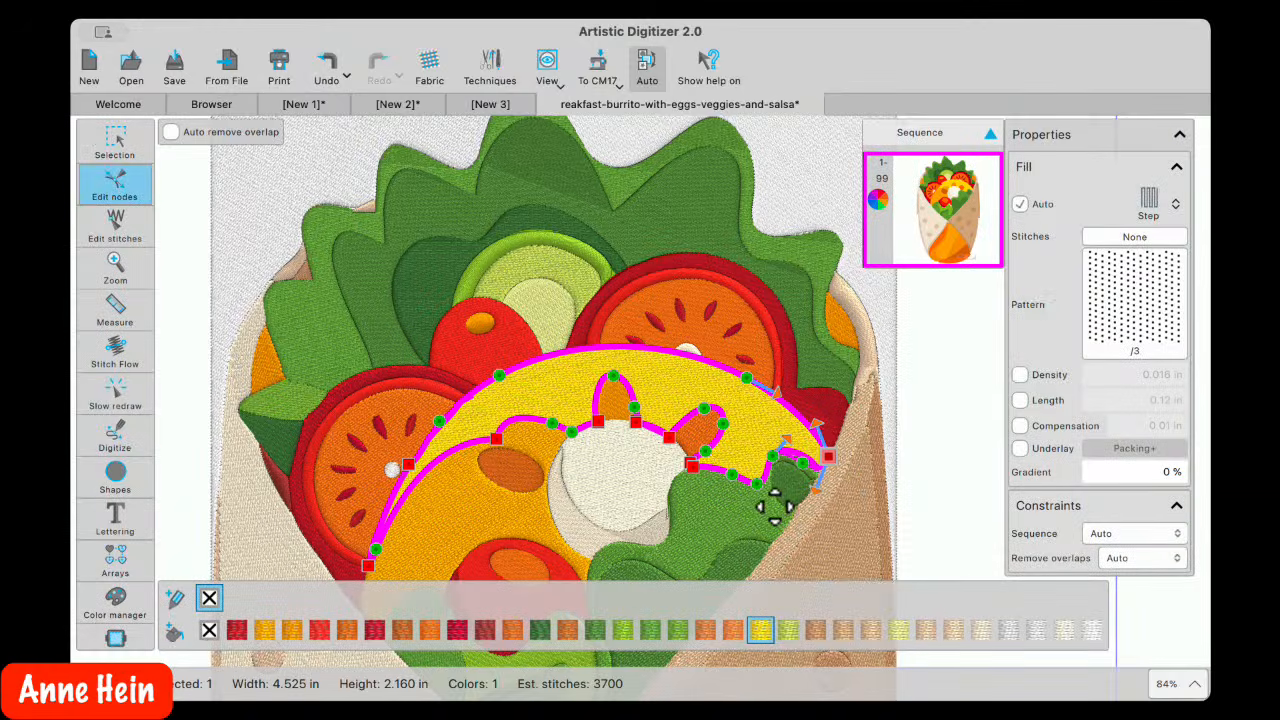
Add a node to the yellow fill's lower outline near its corner, and move it up to follow the green leaf's edge
right_click(812, 488)
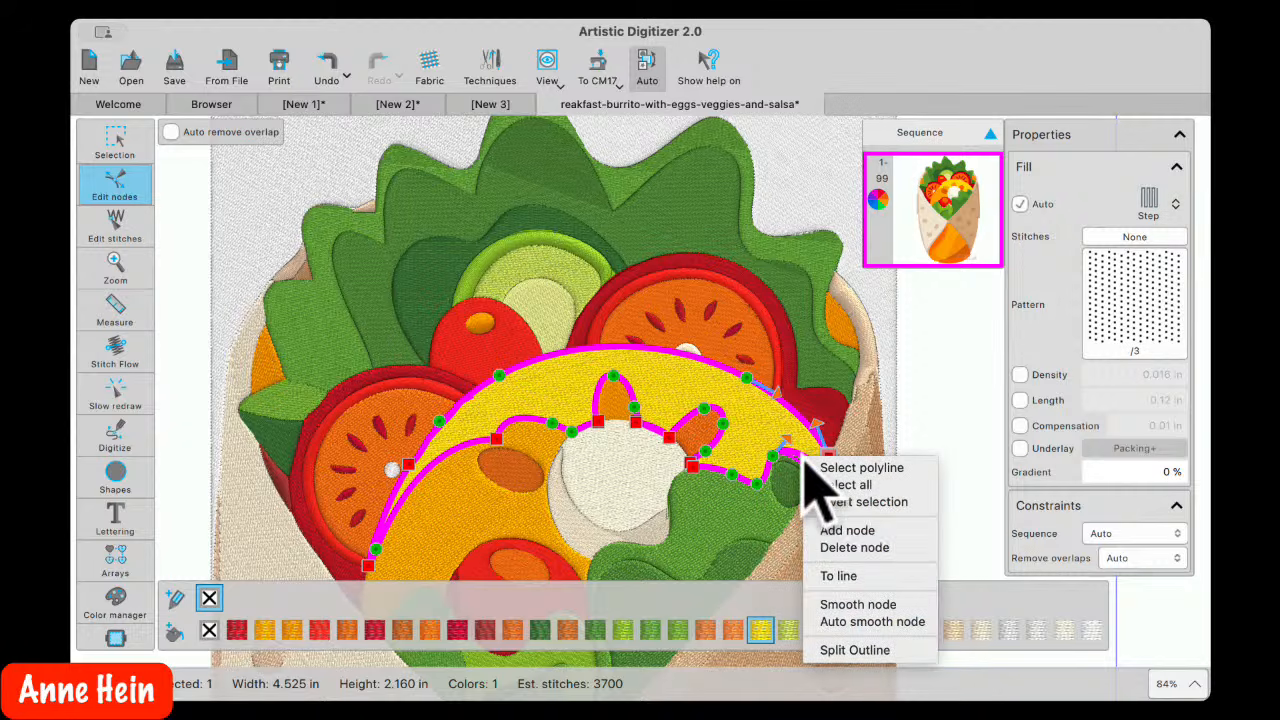
click(835, 531)
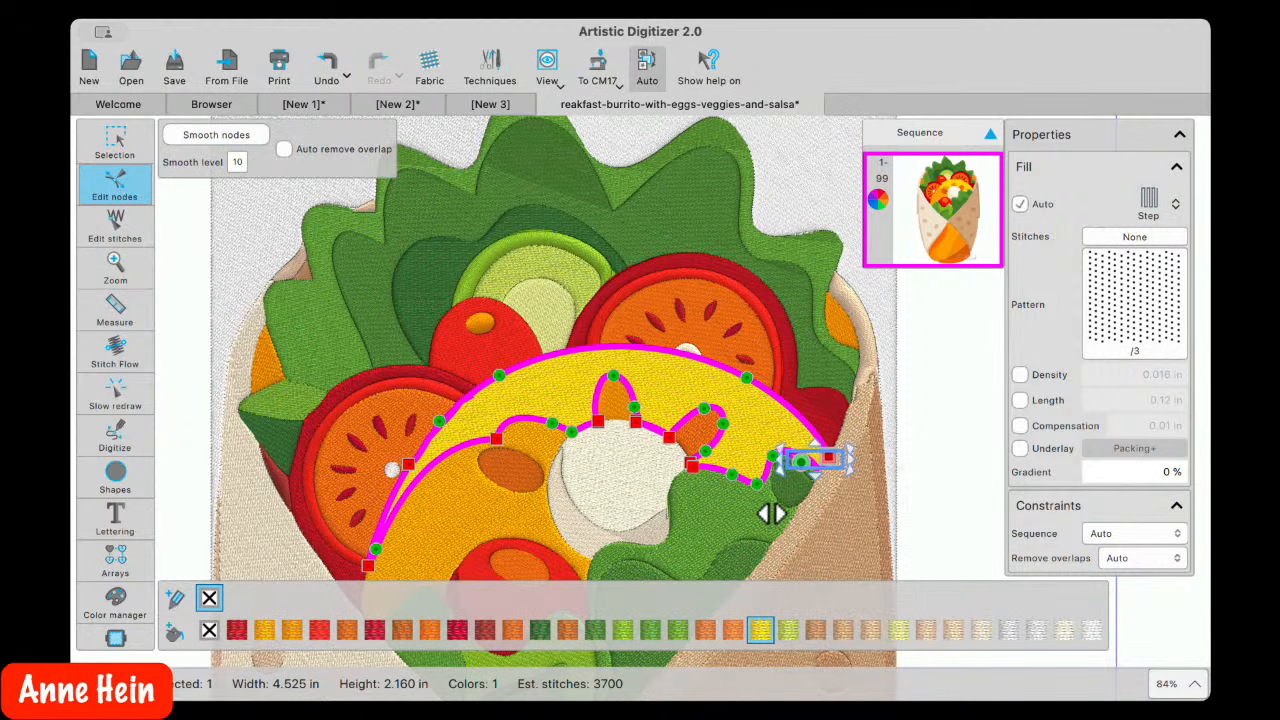
scroll(845, 510, up, 10)
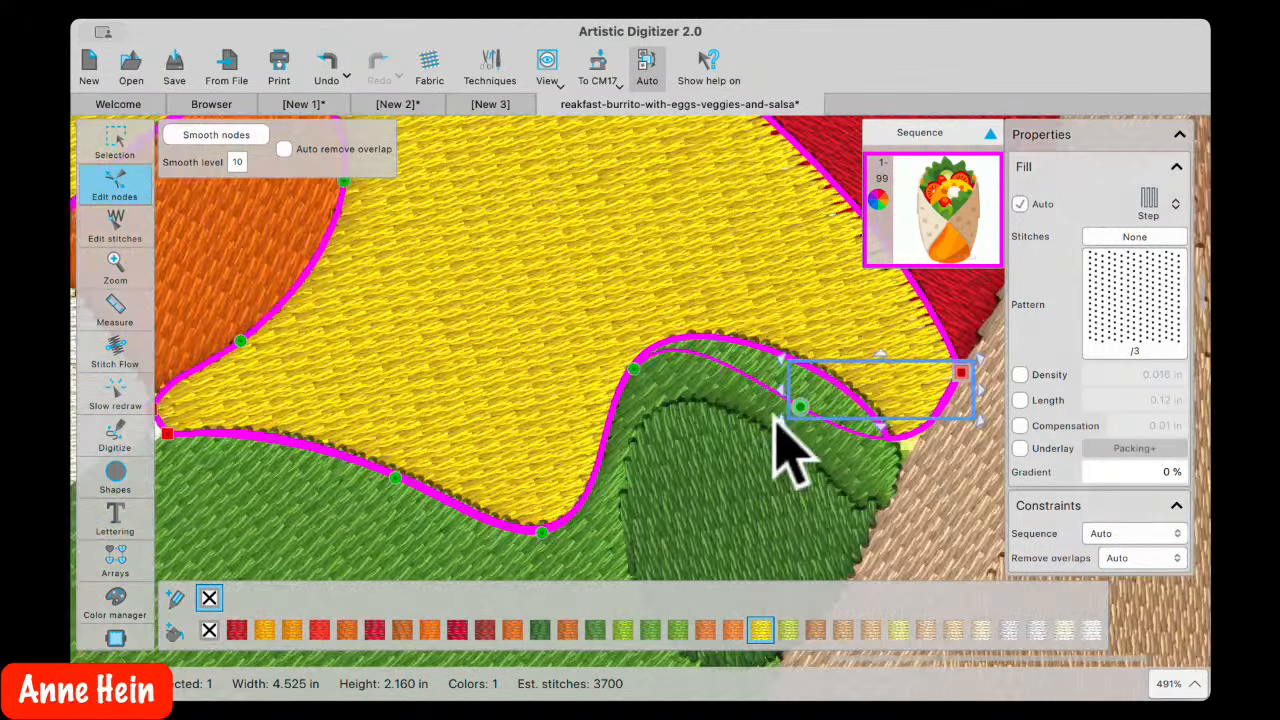
drag(801, 407, 777, 455)
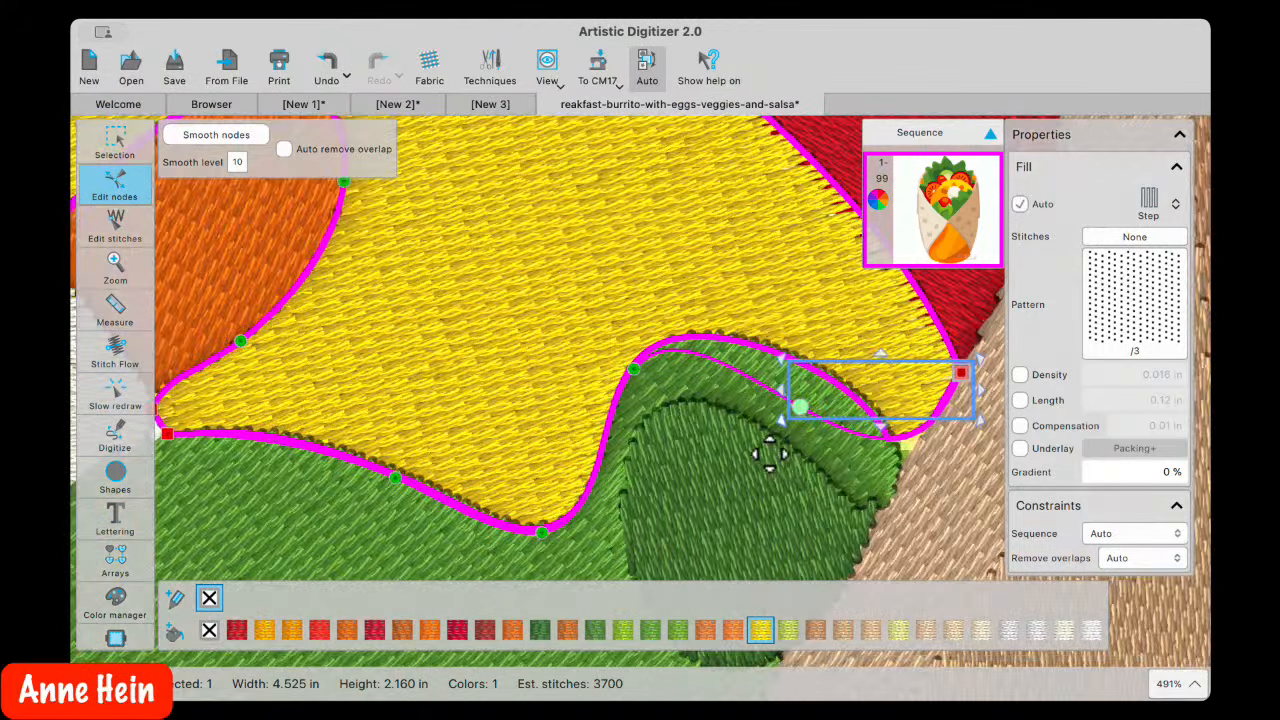
click(737, 286)
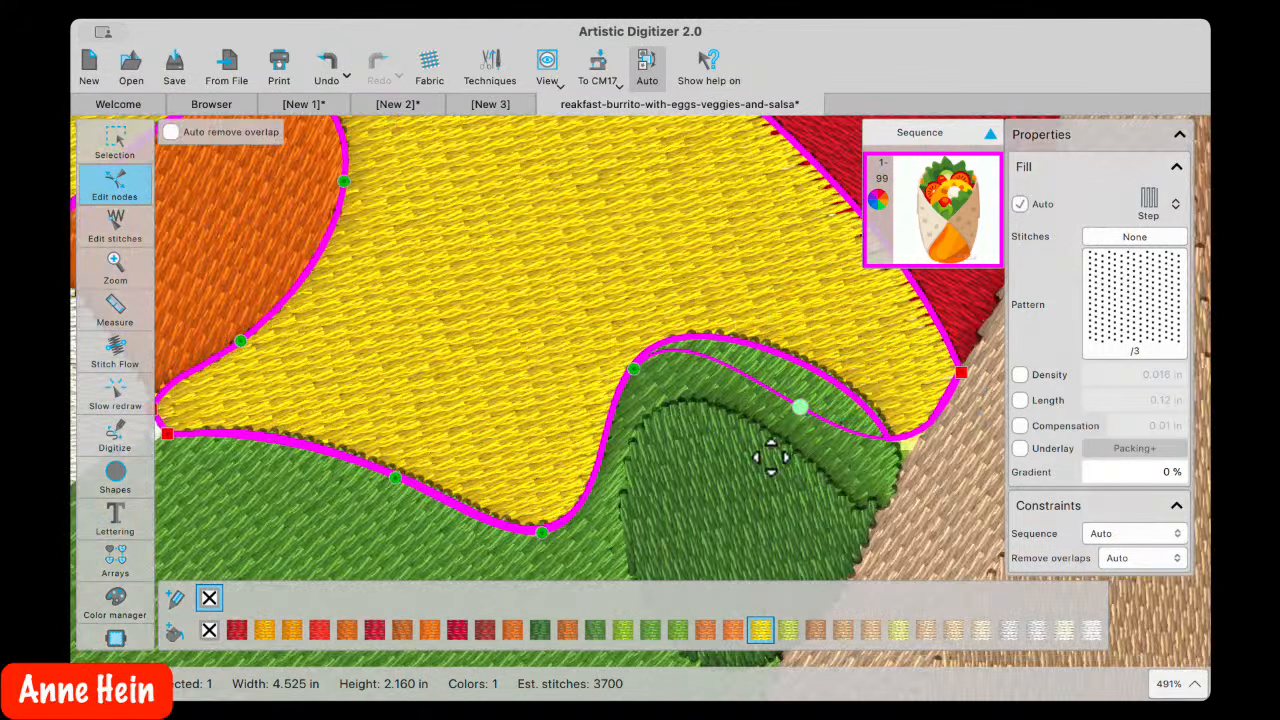
drag(801, 407, 810, 362)
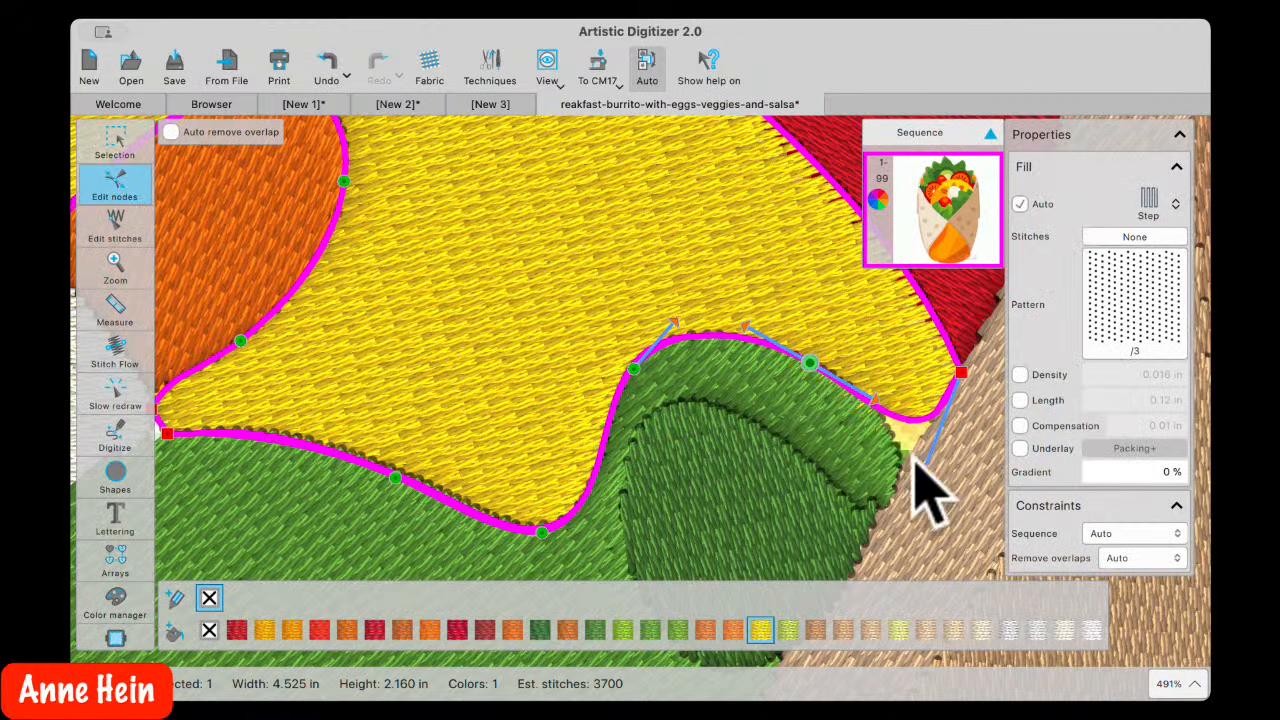
Pull the yellow fill's lower outline down along the green leaf beside its far corner, and convert that segment to a line
click(897, 416)
drag(874, 405, 902, 450)
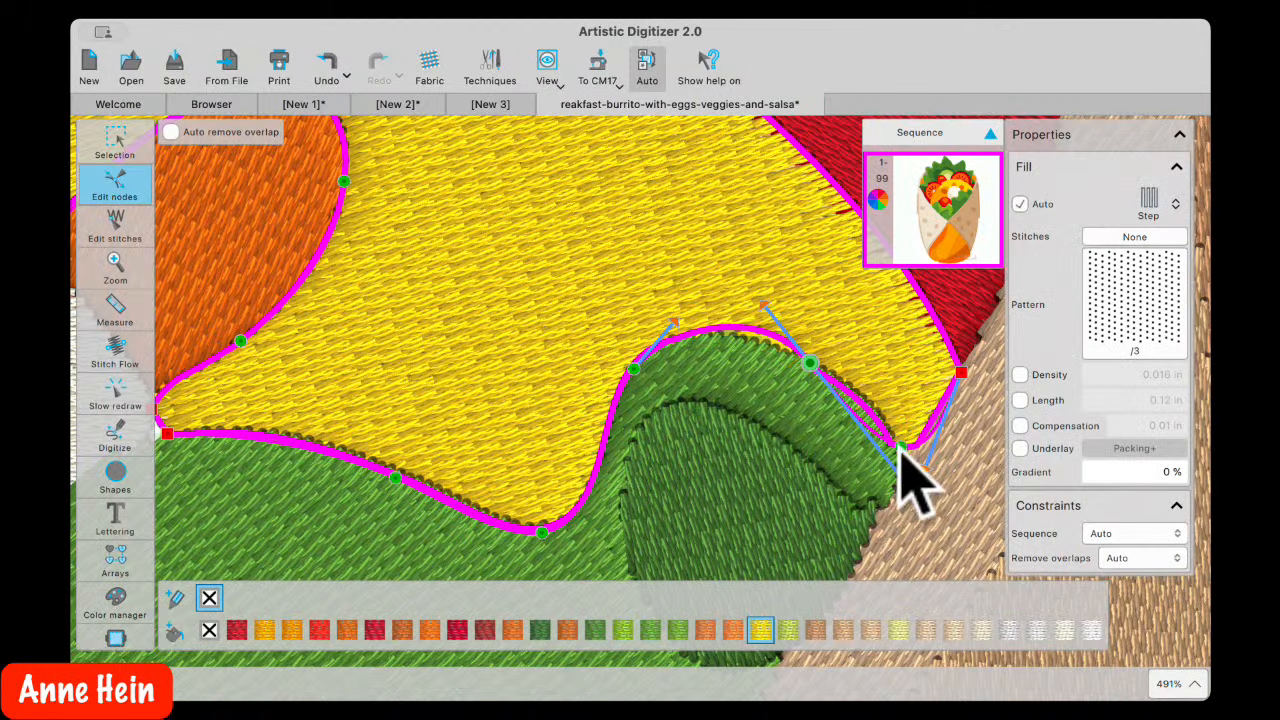
click(872, 497)
right_click(901, 448)
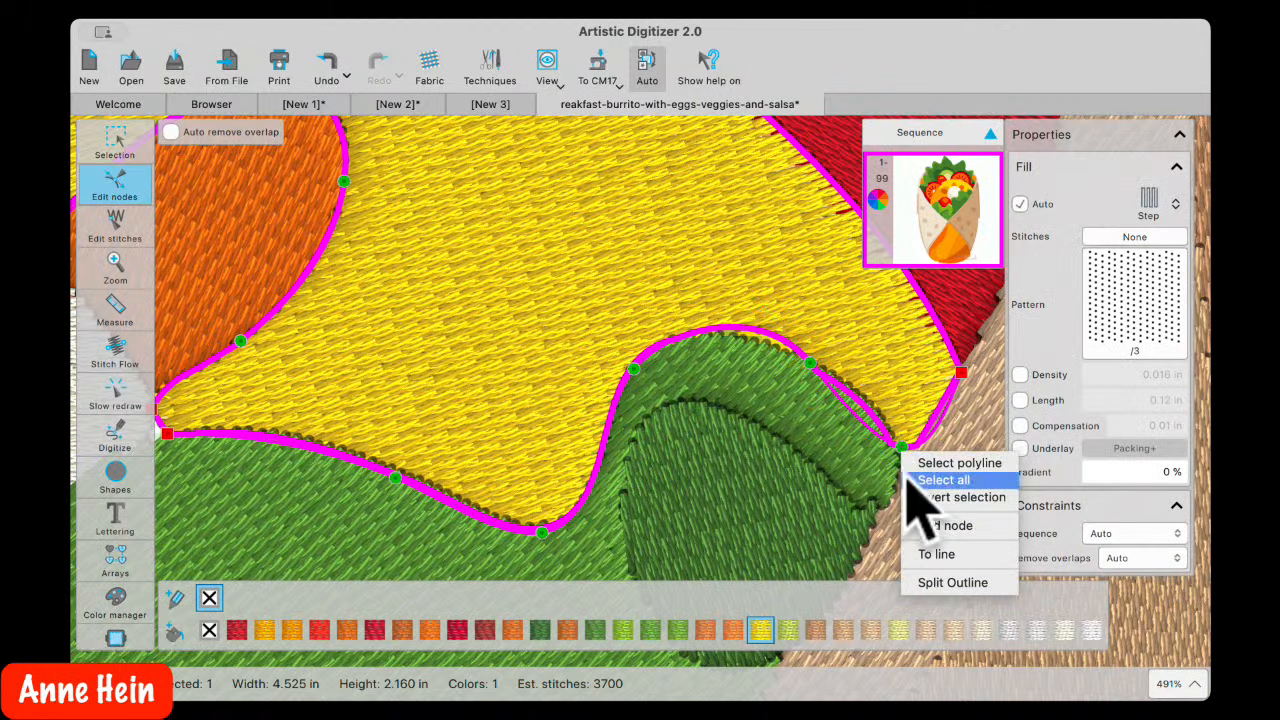
click(932, 556)
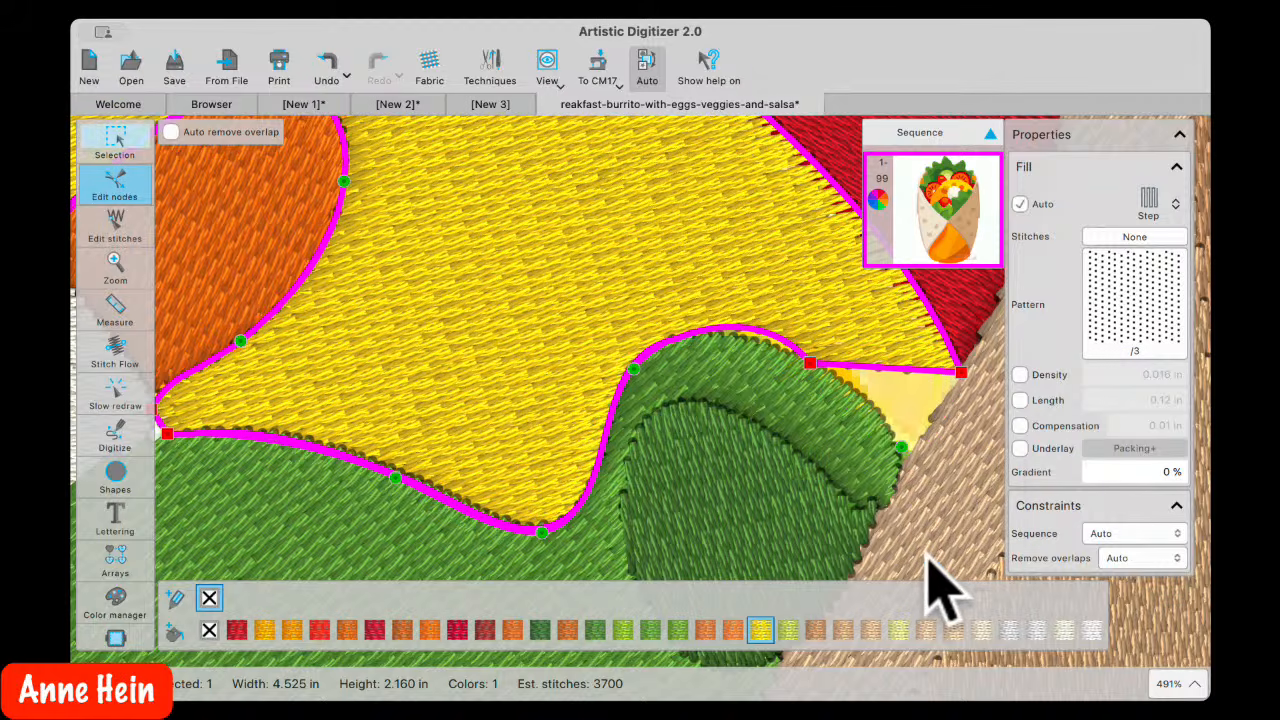
Bend the straight segment back into a curve that covers the gap between the leaf and tortilla, and leave node editing
click(808, 362)
drag(866, 378, 876, 488)
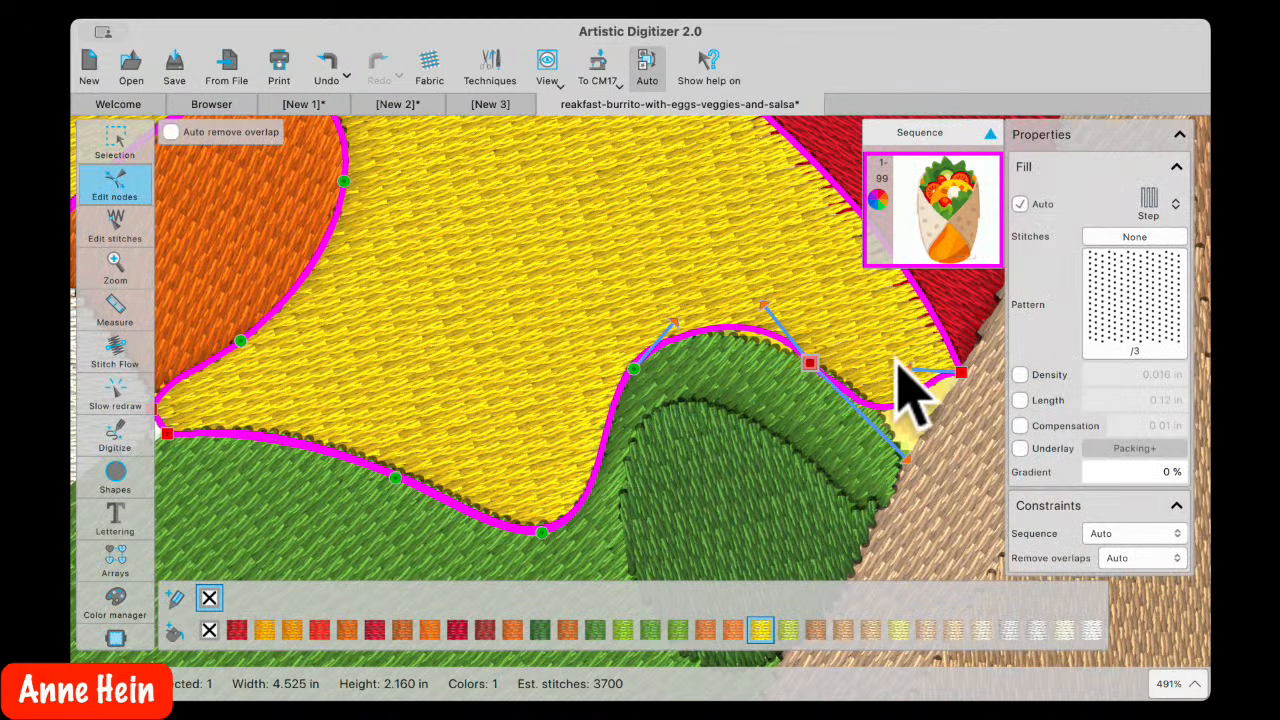
drag(910, 367, 899, 481)
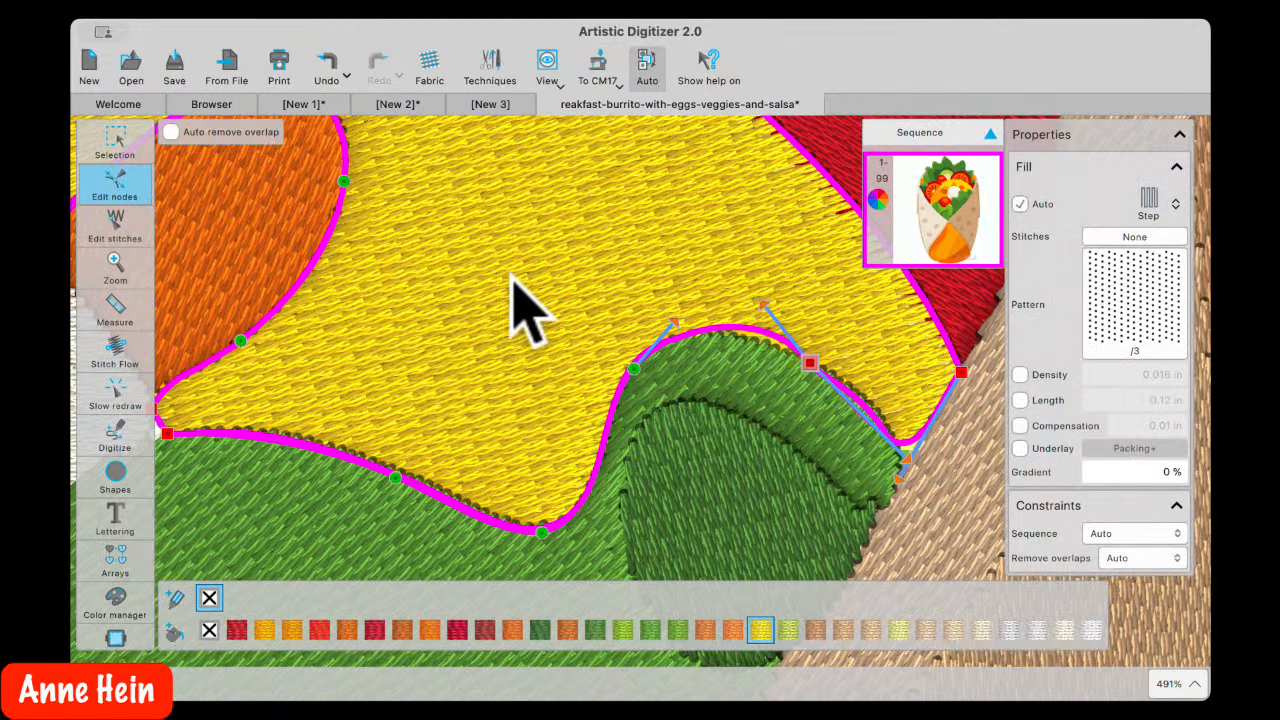
scroll(512, 279, down, 1)
scroll(515, 285, down, 8)
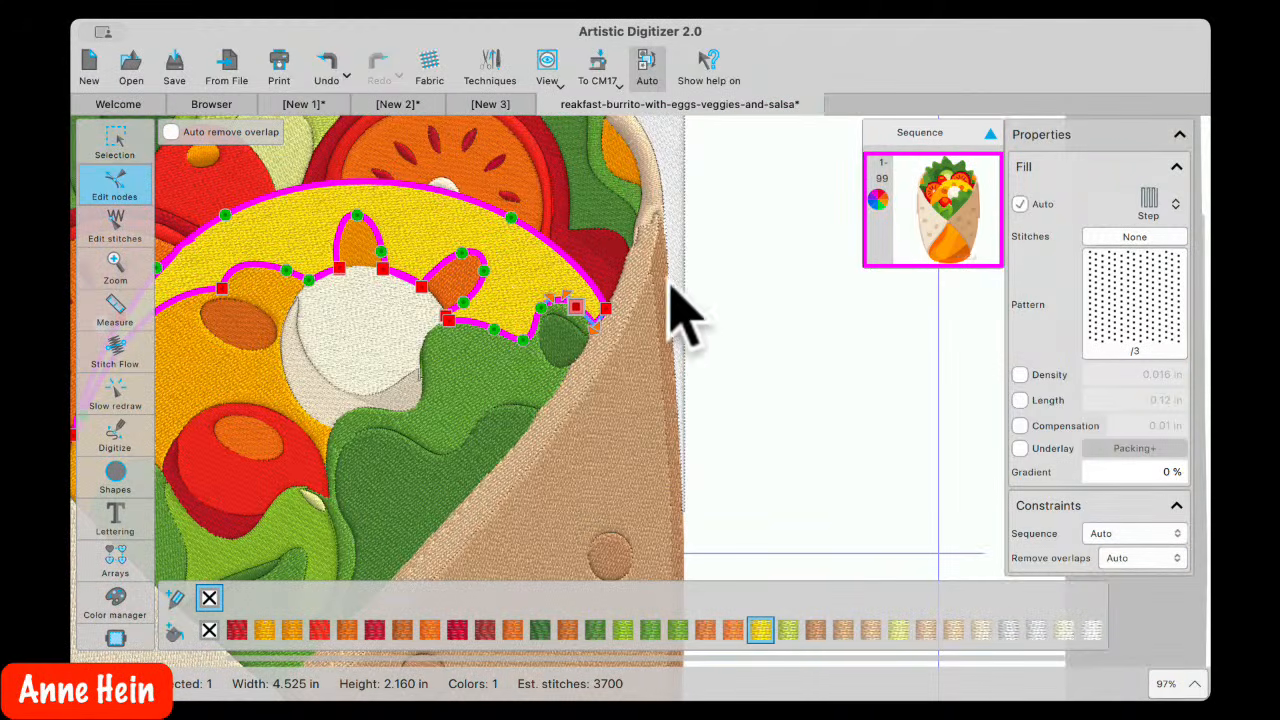
scroll(442, 405, right, 1)
scroll(448, 411, left, 4)
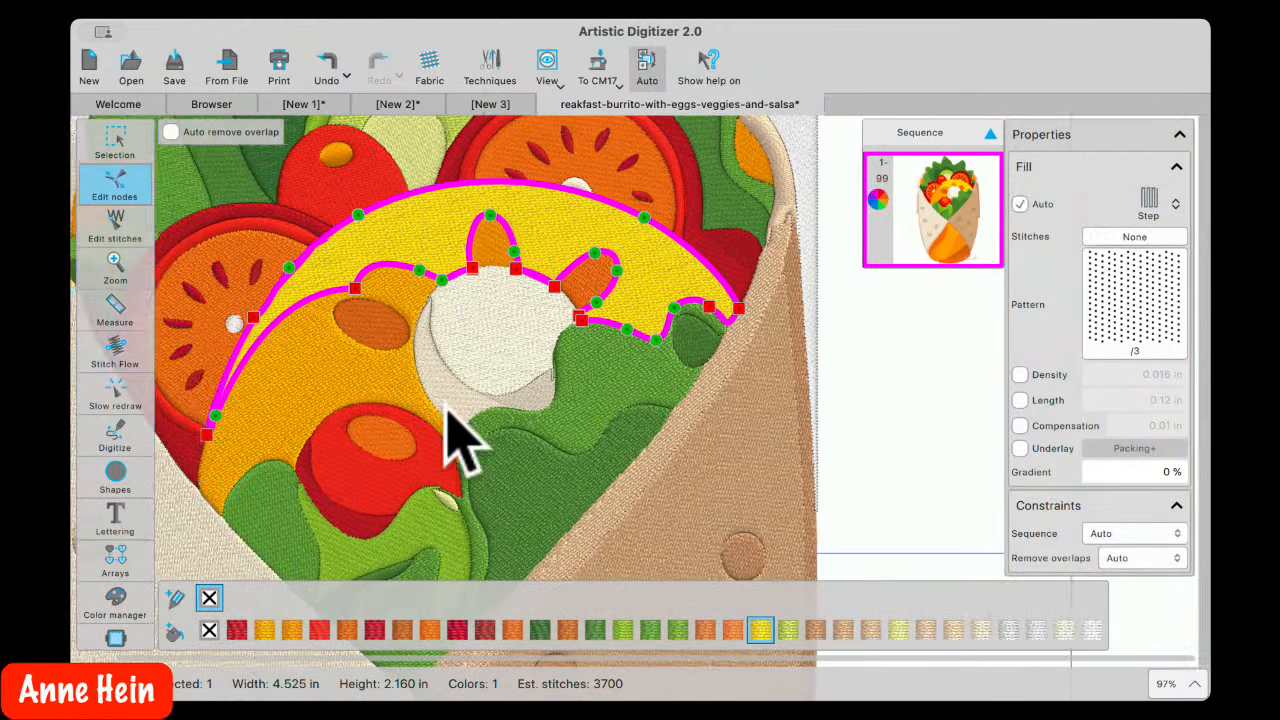
click(114, 143)
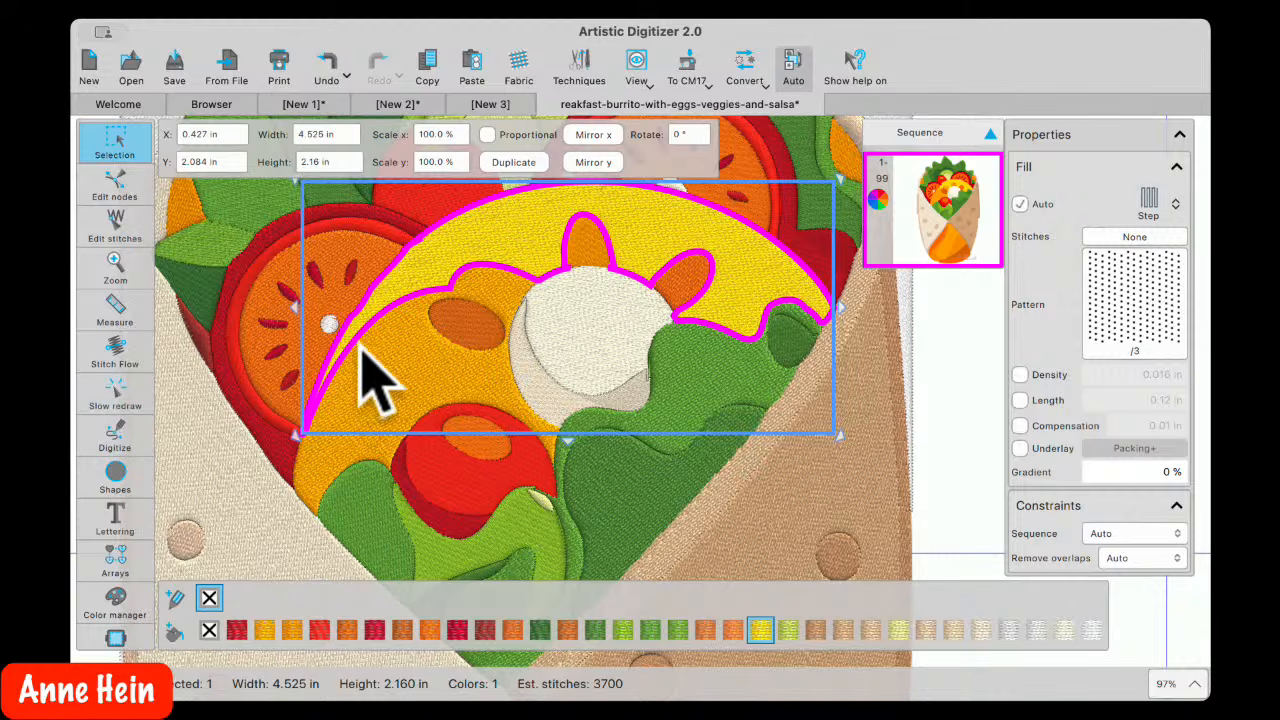
scroll(390, 375, down, 5)
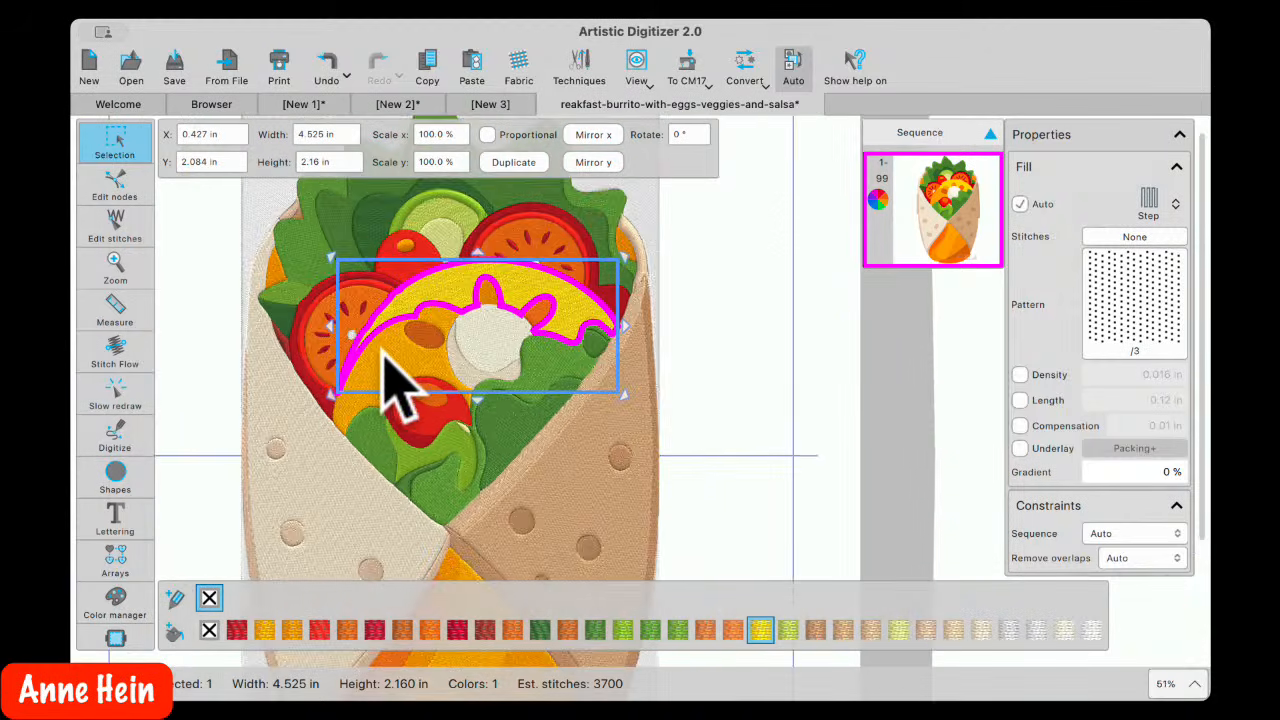
scroll(476, 515, down, 3)
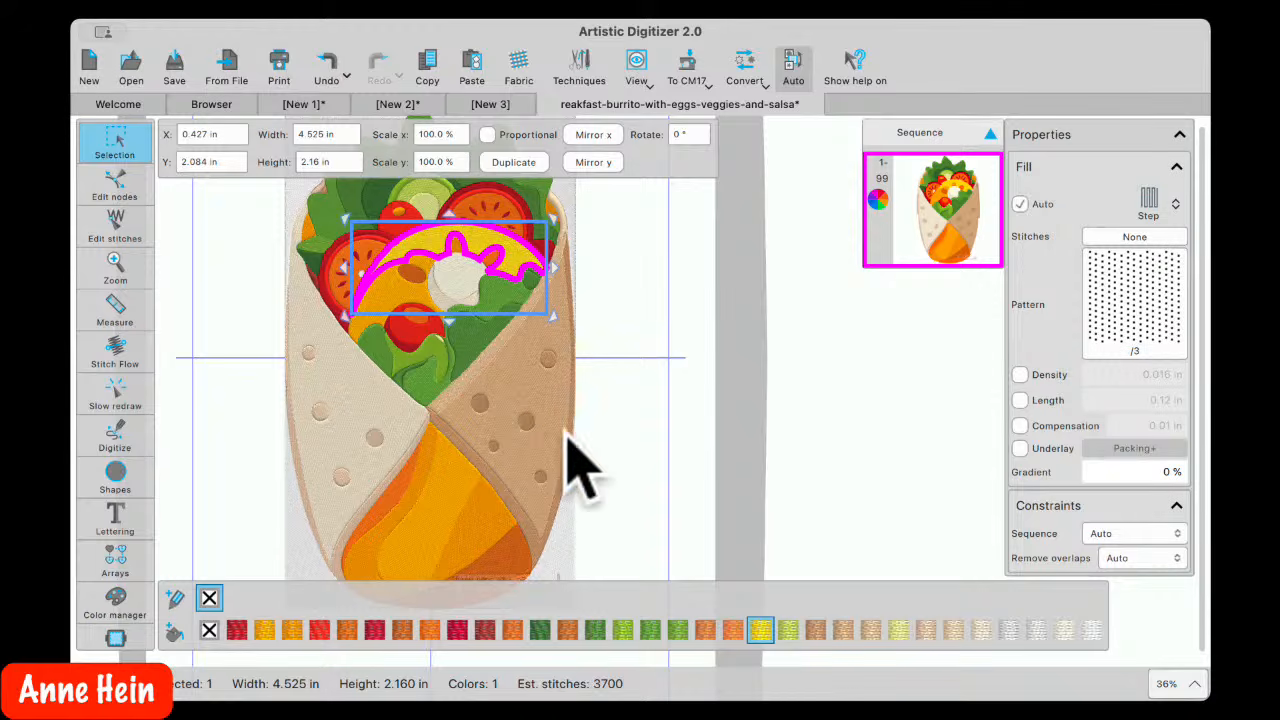
scroll(505, 400, up, 2)
click(510, 385)
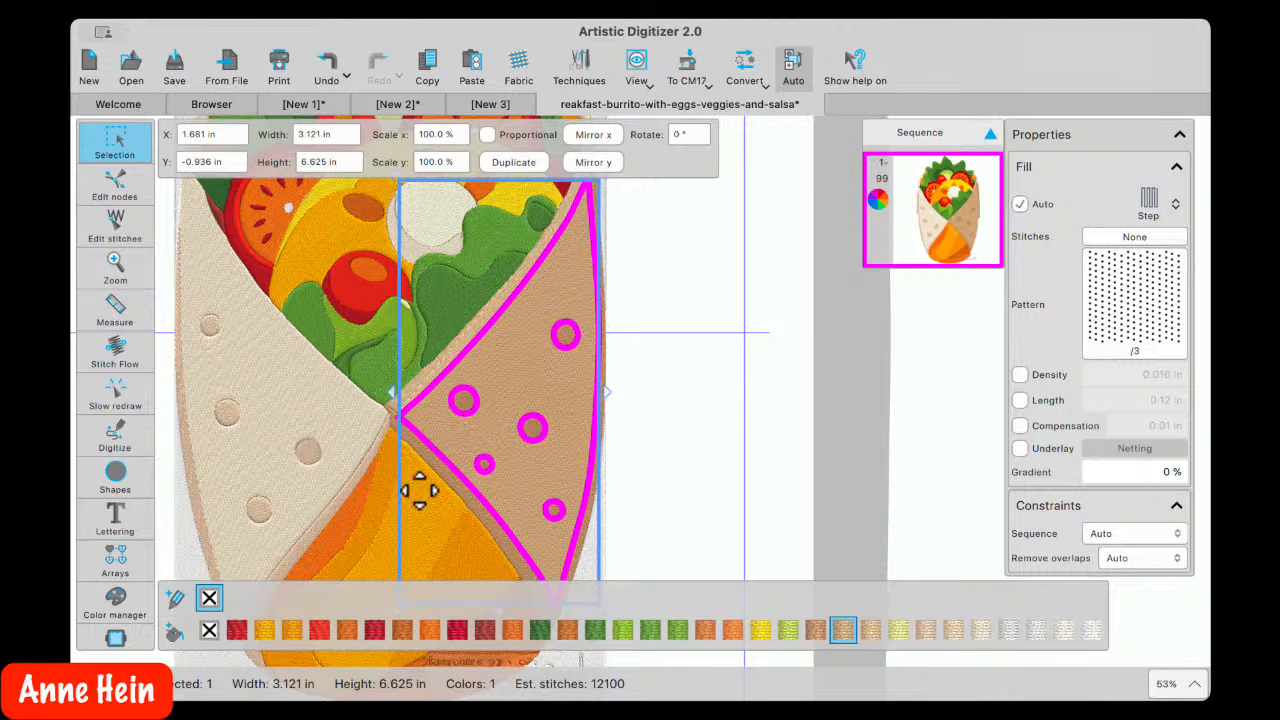
shift+click(449, 480)
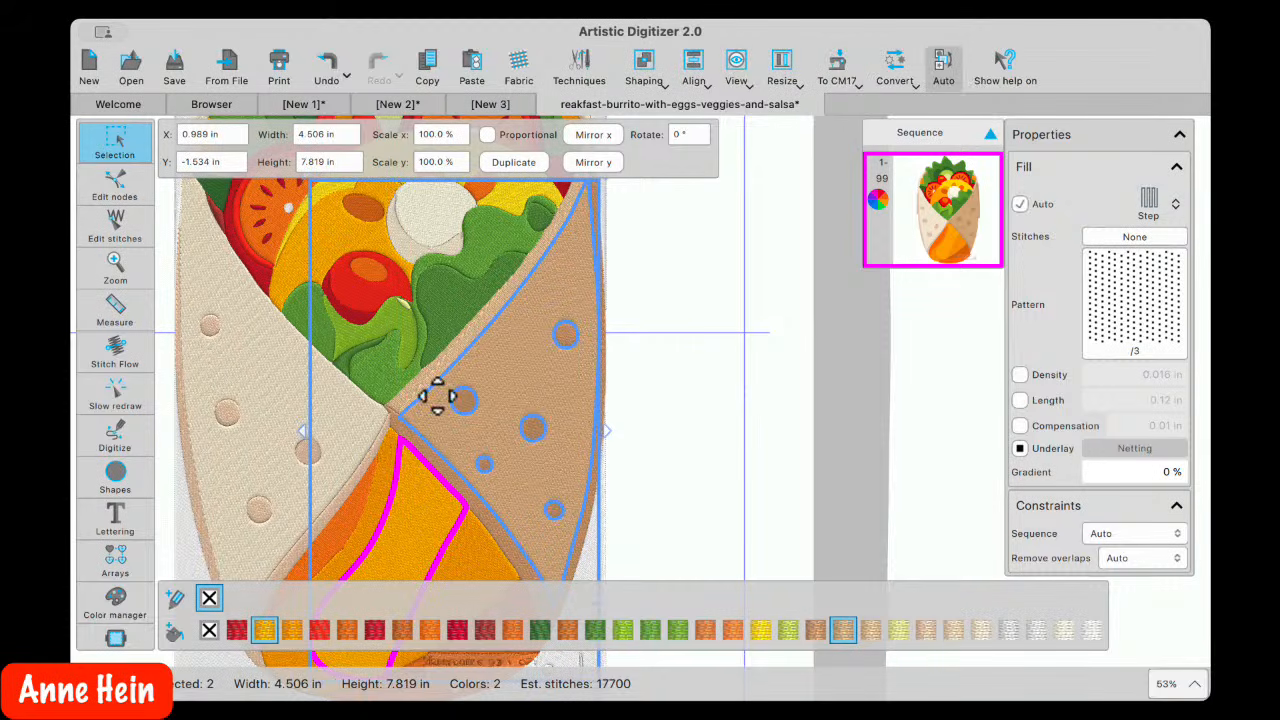
click(638, 403)
Select the darker tan tortilla panel together with its upper rim strip, and try welding them into one shape
click(445, 398)
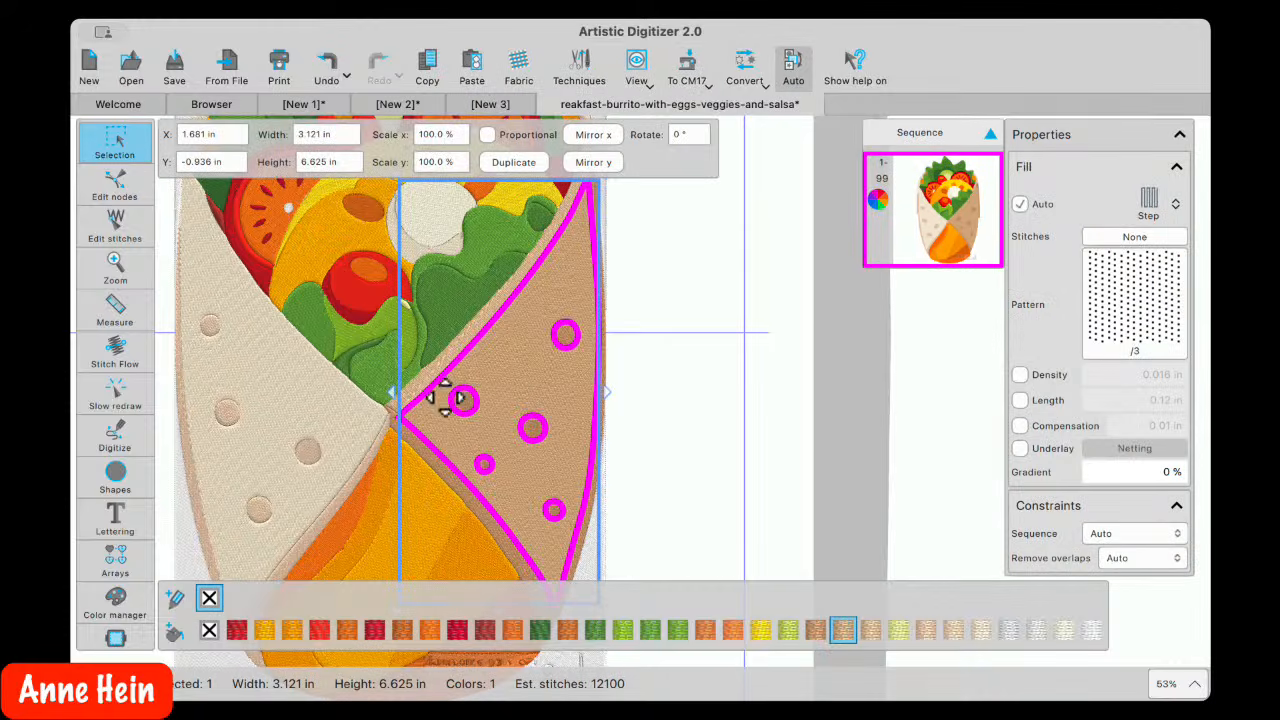
shift+click(428, 372)
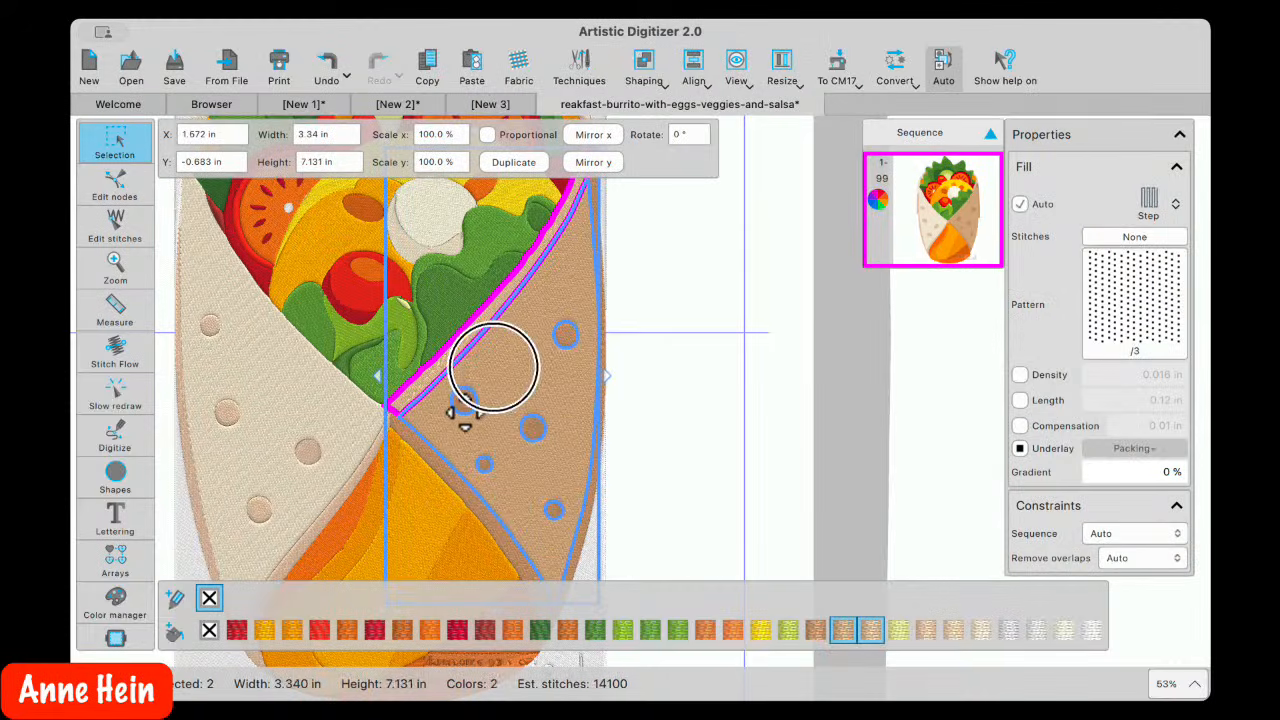
right_click(493, 367)
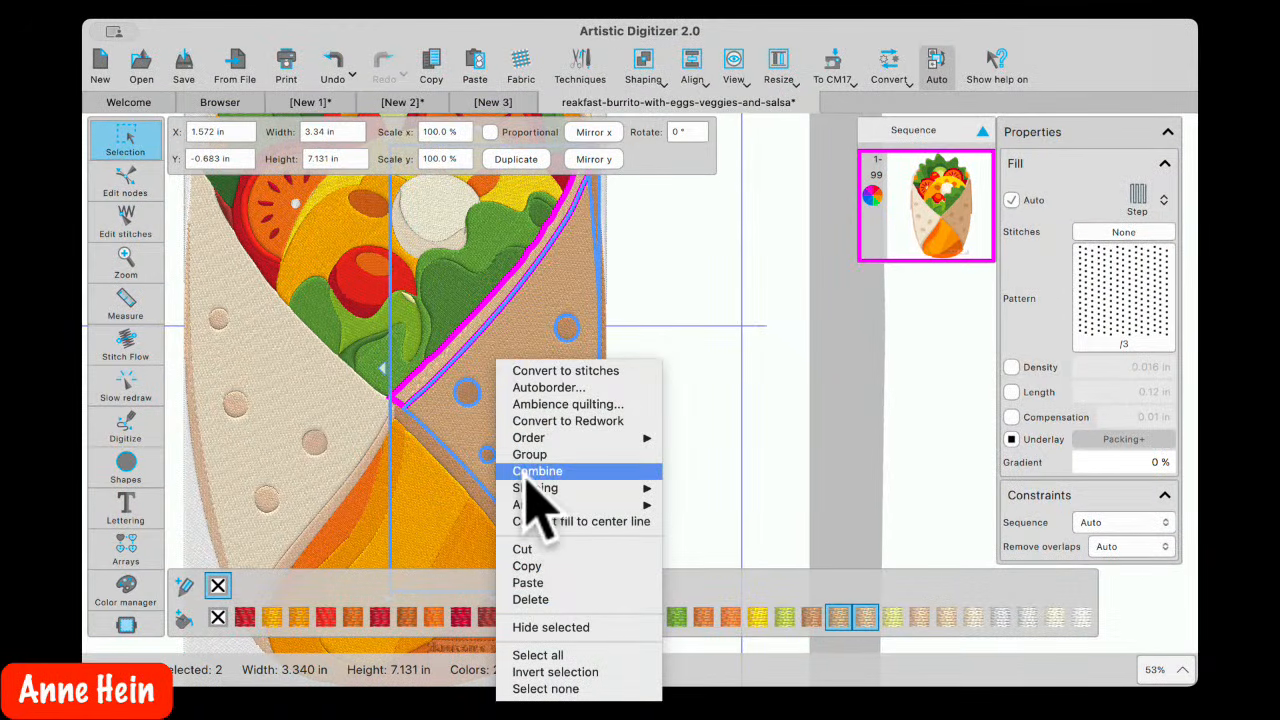
mouse_move(543, 491)
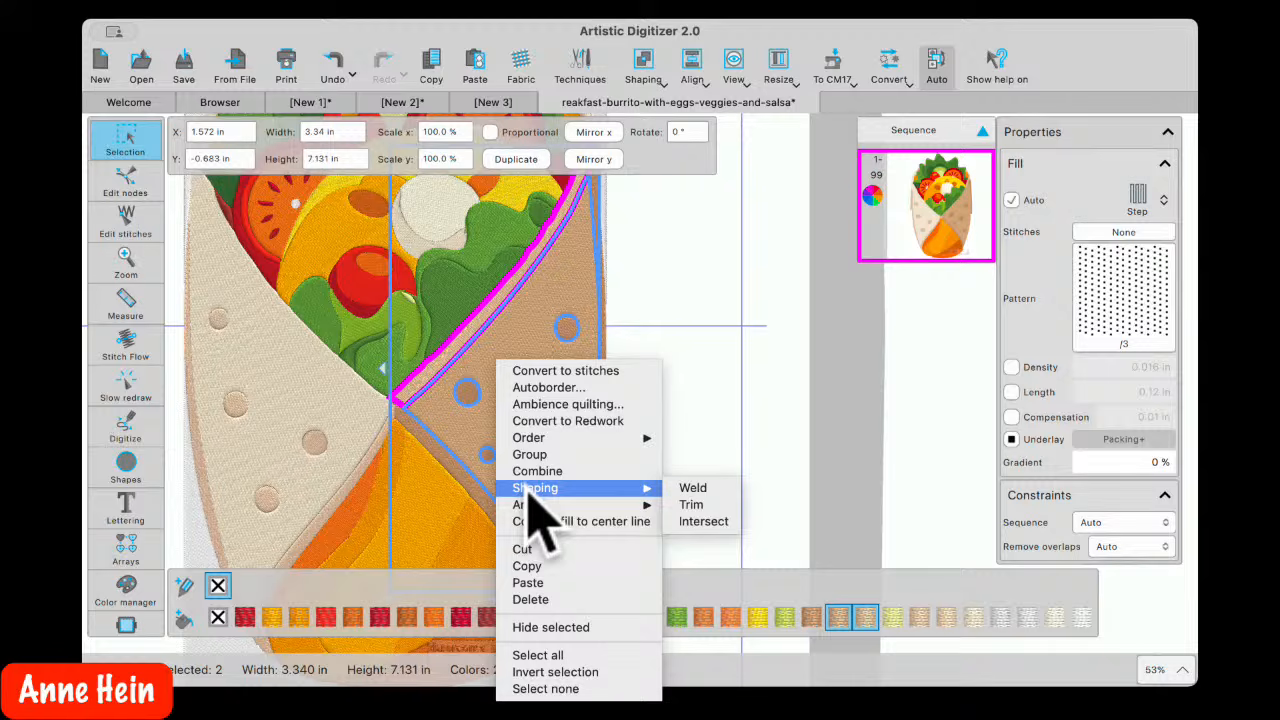
click(707, 492)
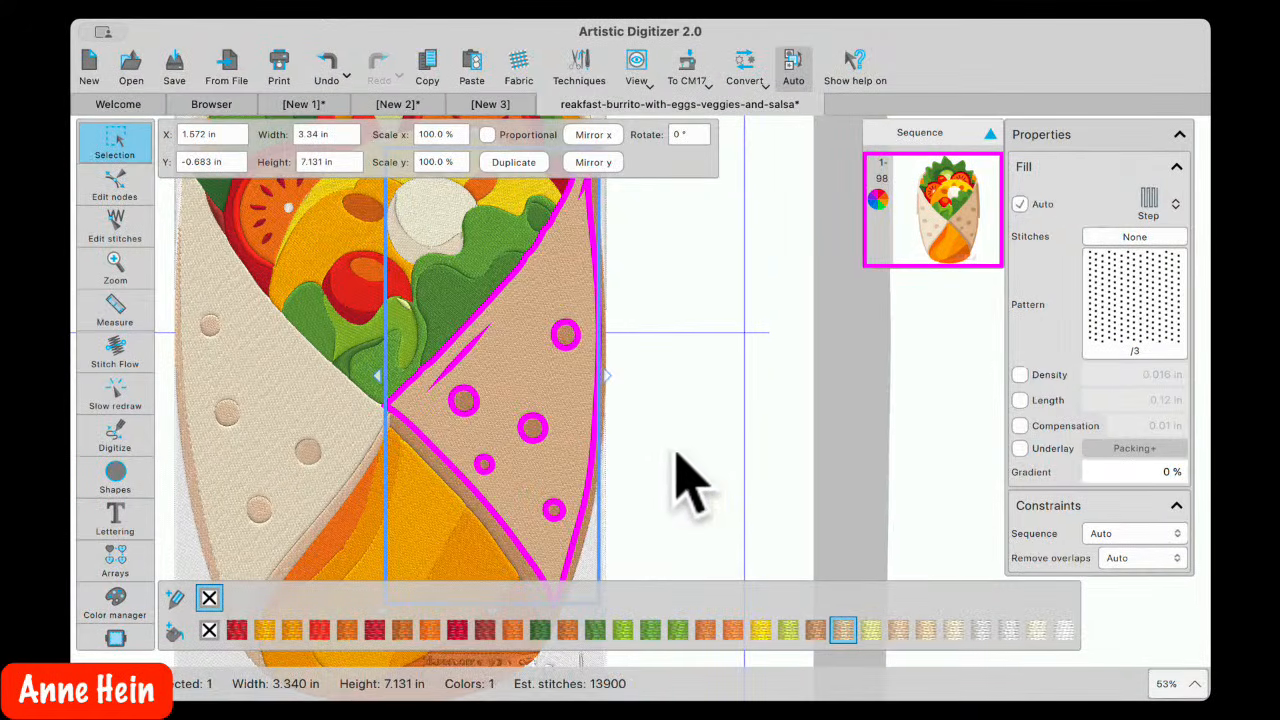
Check the welded tortilla panel by selecting three of its brown spots one after another, and undo the weld
click(680, 460)
click(464, 401)
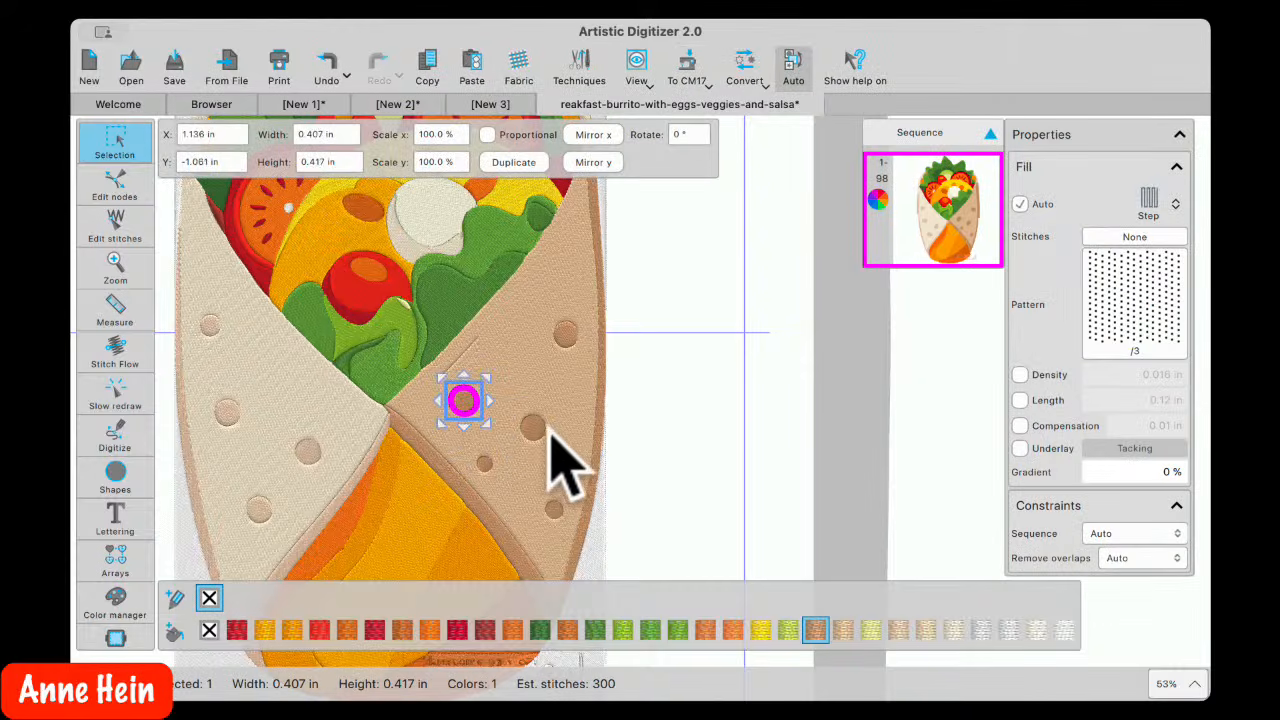
click(565, 335)
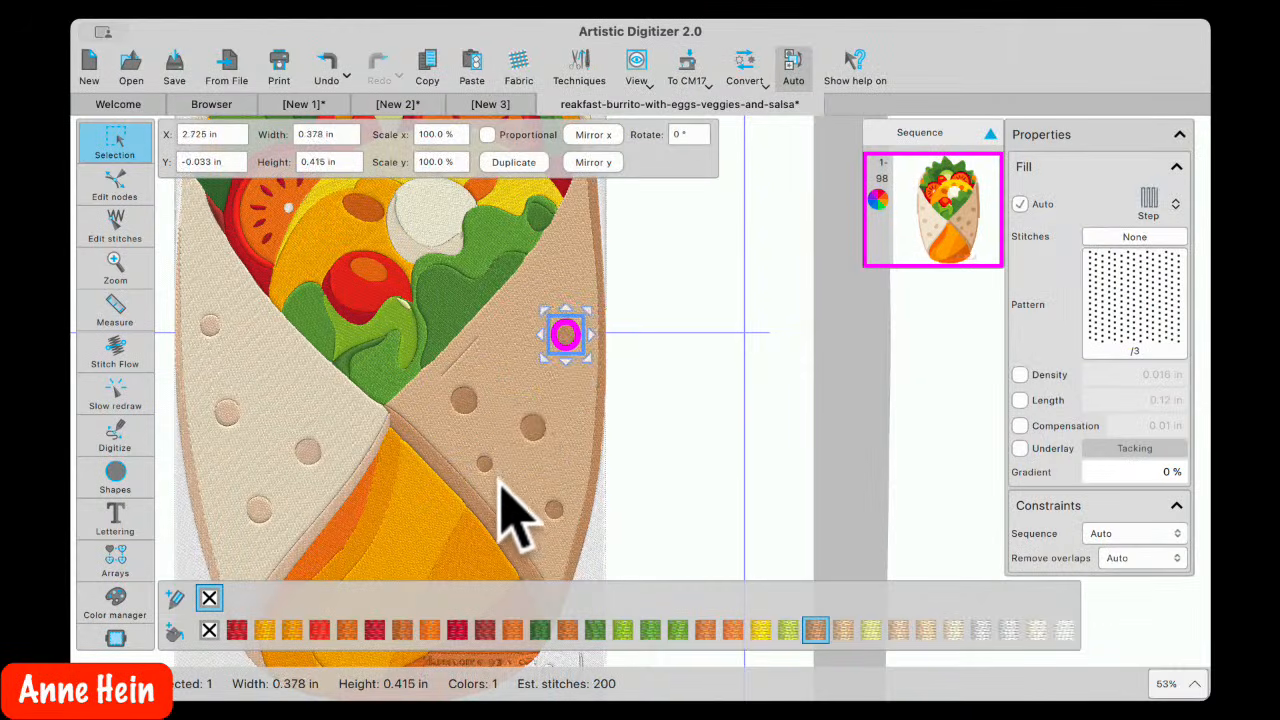
click(484, 463)
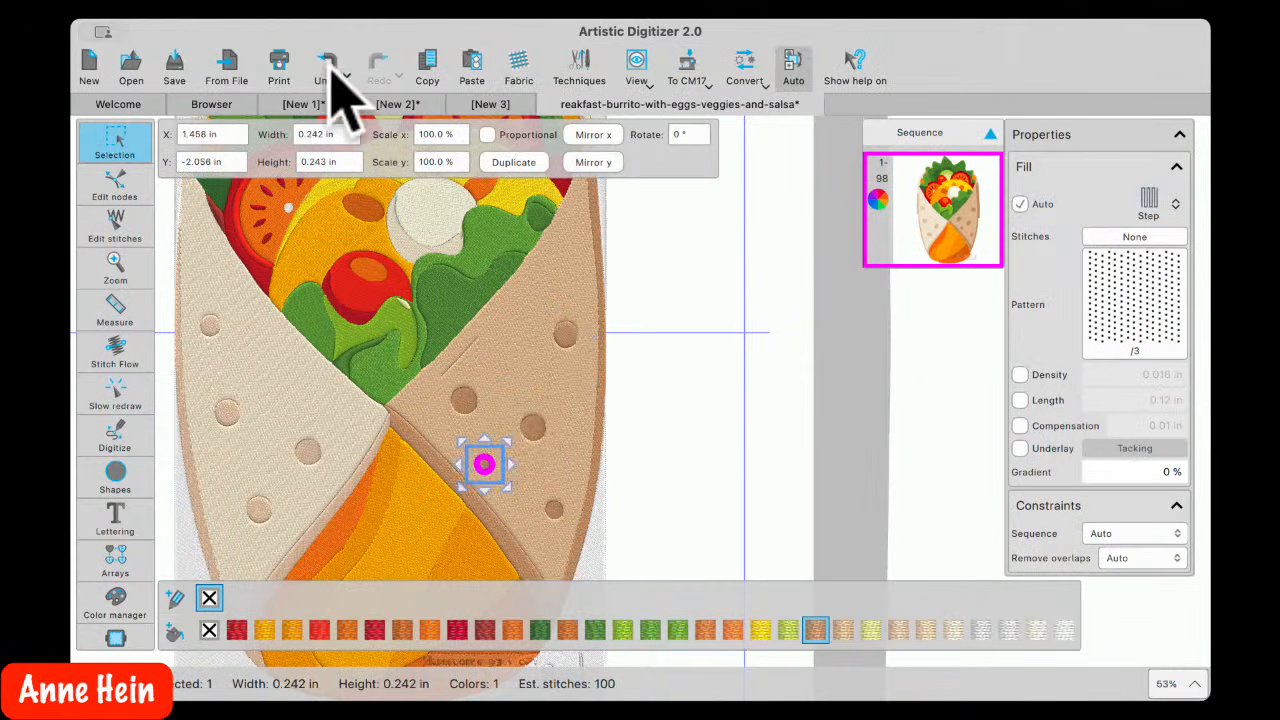
click(331, 73)
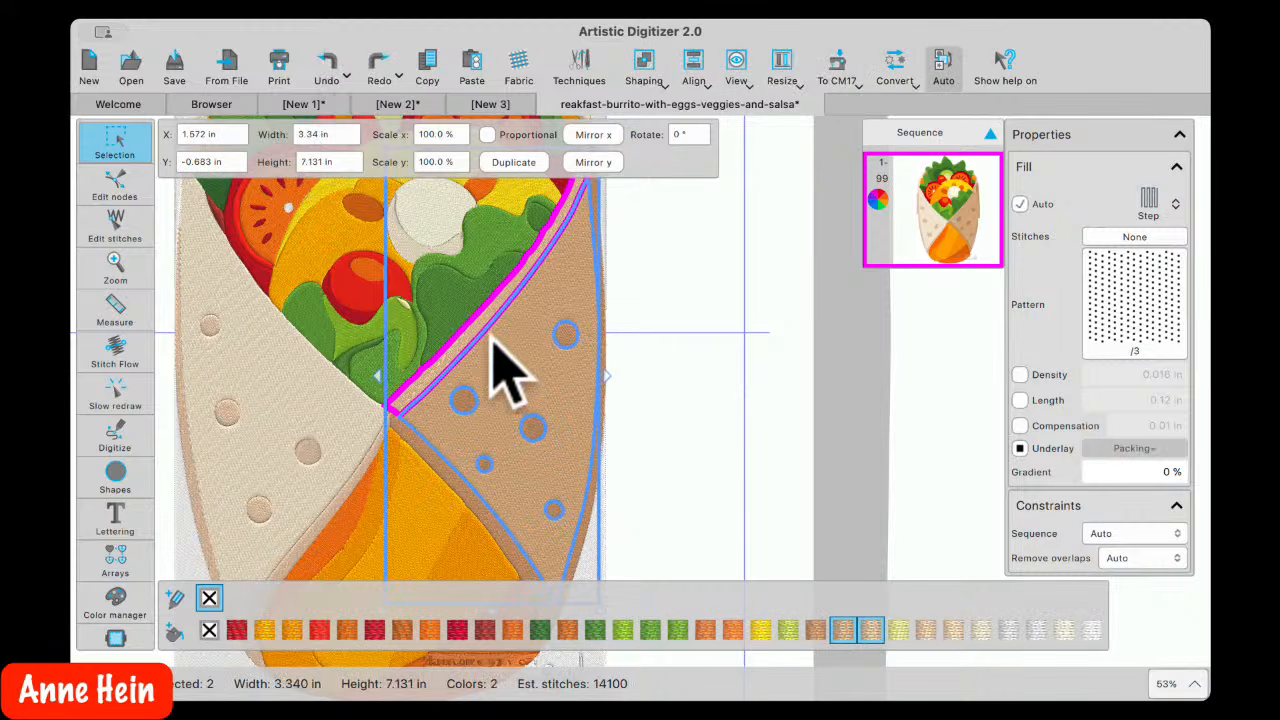
Try combining the tan panel with its rim strip, inspect the resulting stitches up close, and undo the combine
right_click(504, 352)
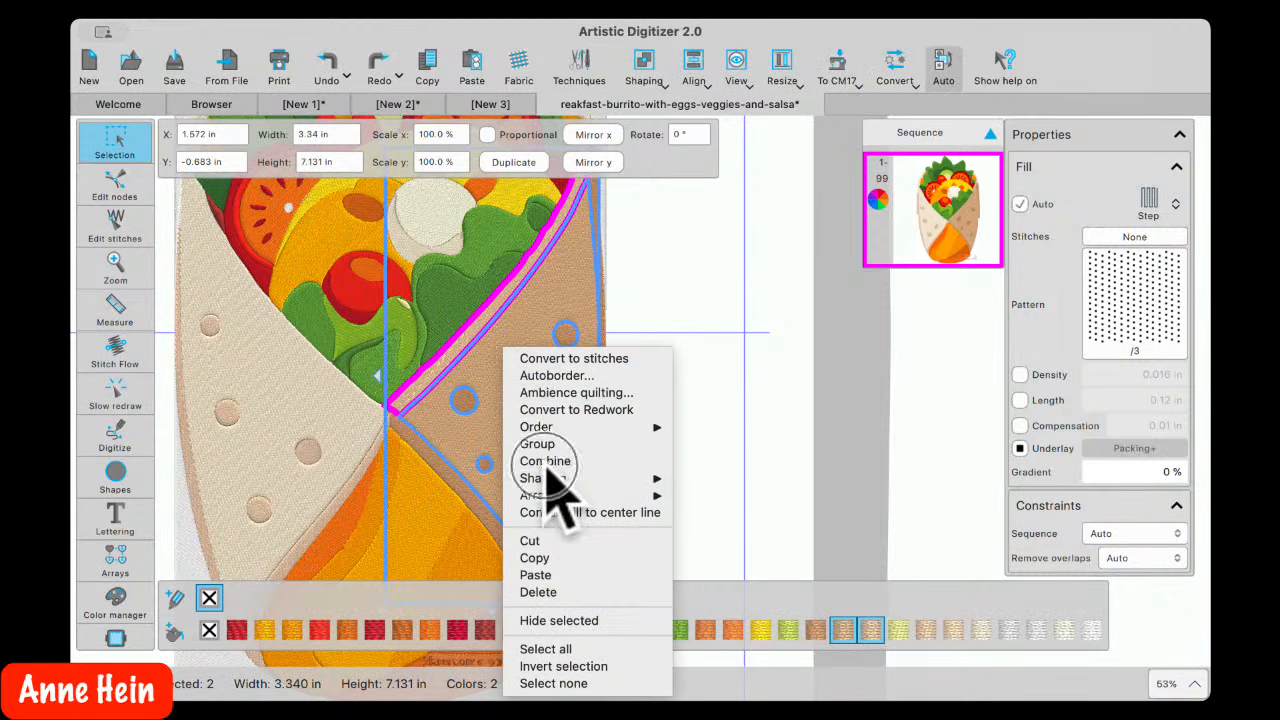
click(547, 461)
click(643, 417)
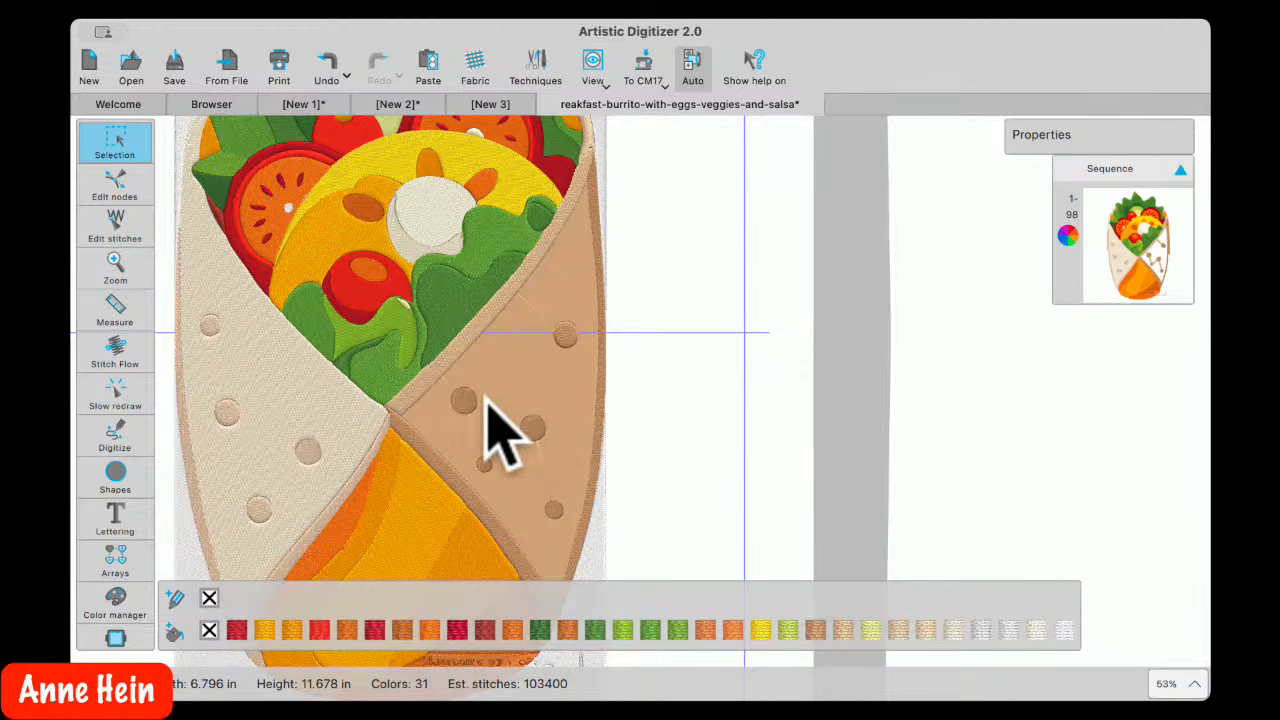
scroll(497, 412, up, 5)
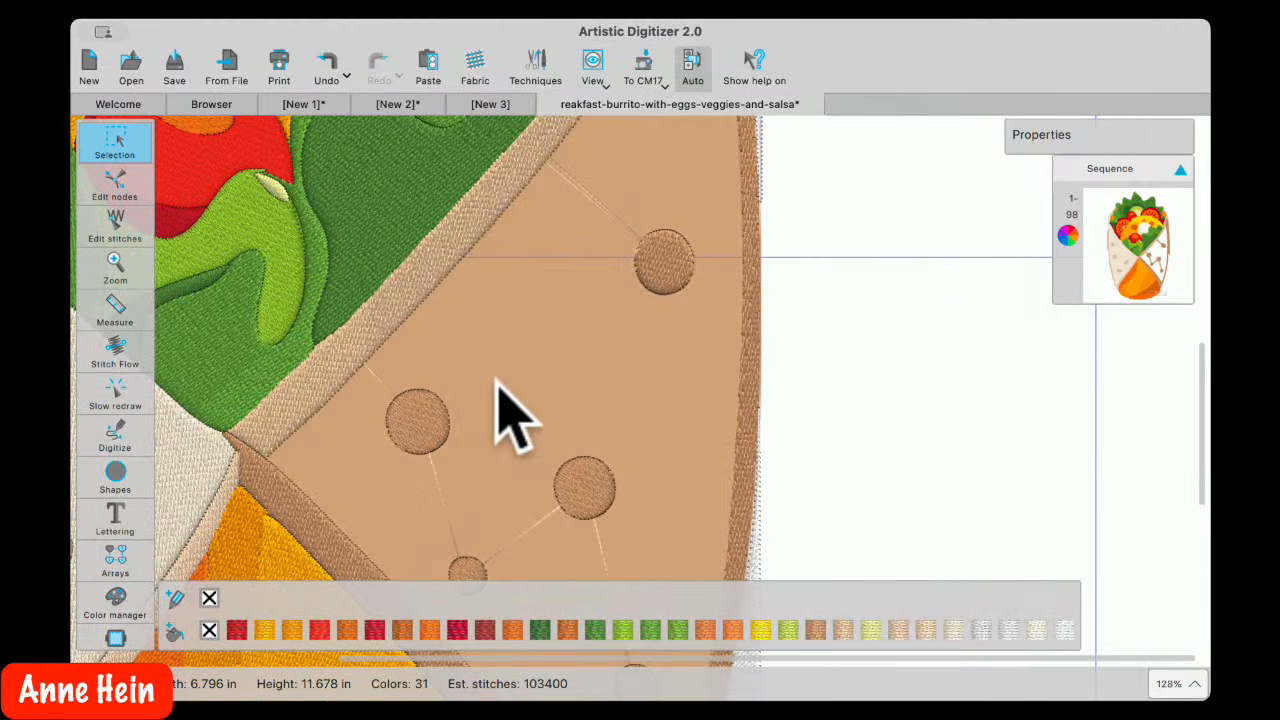
click(328, 70)
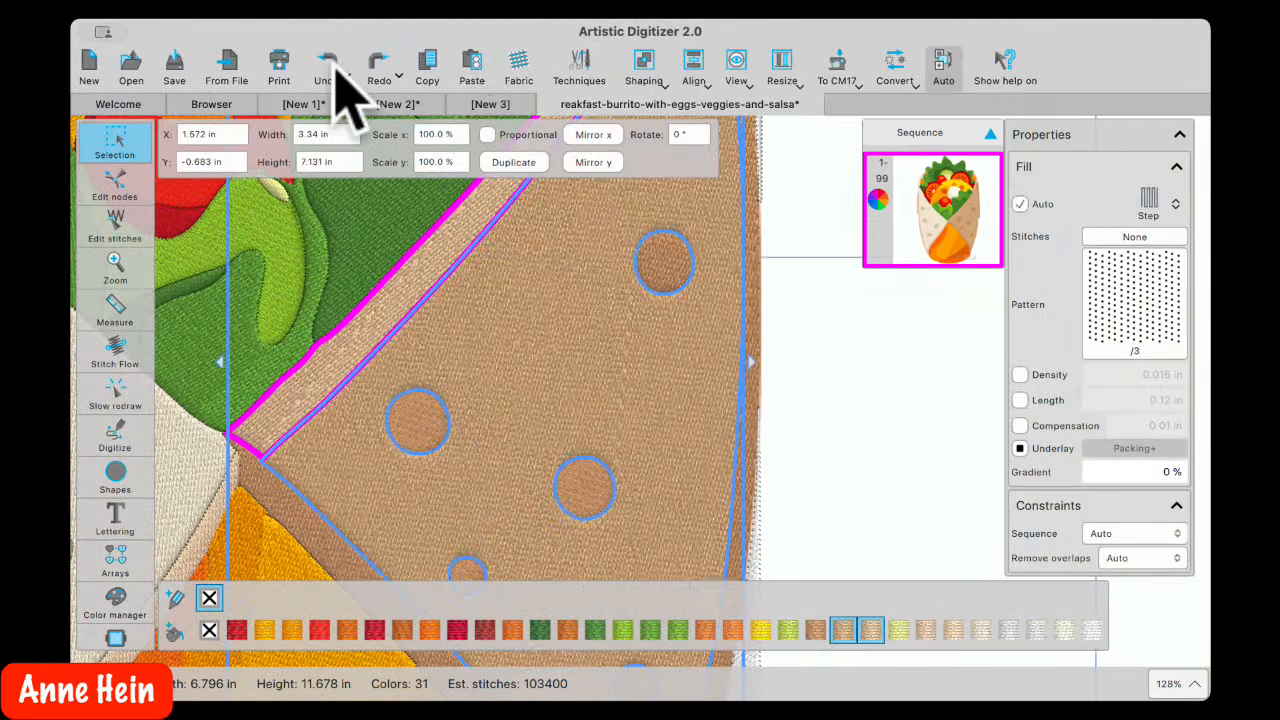
scroll(580, 434, down, 6)
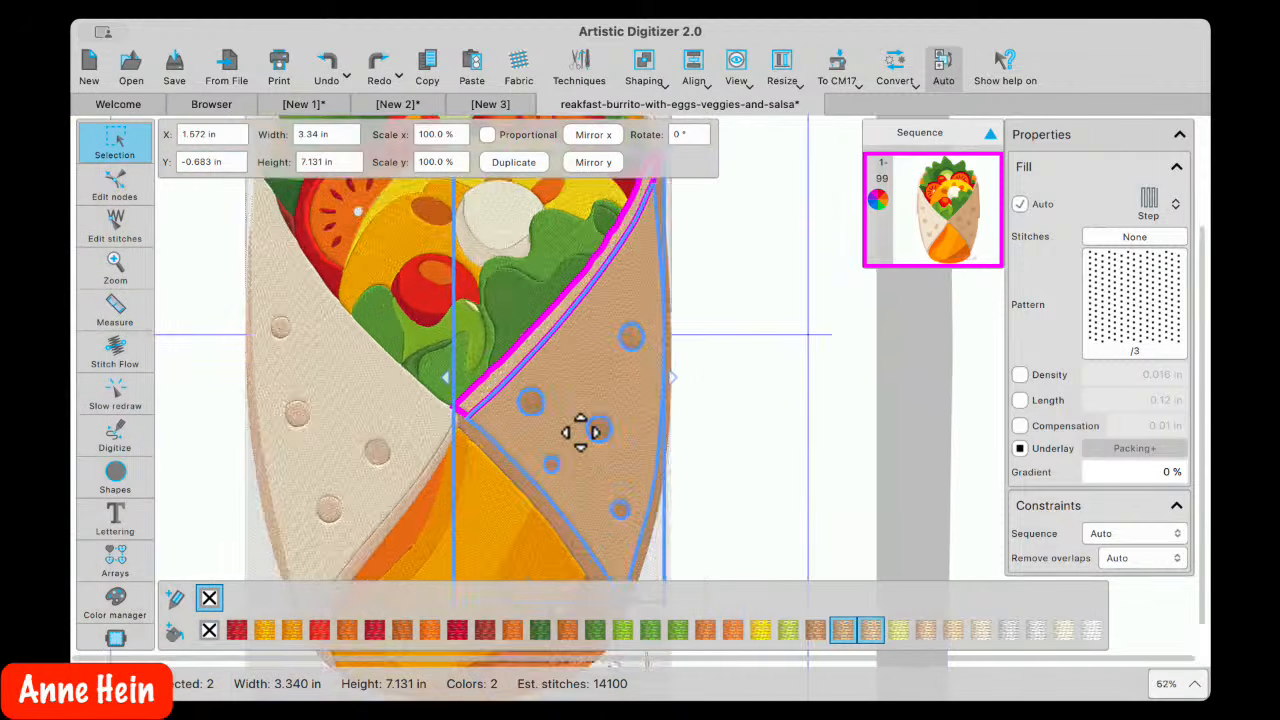
click(720, 380)
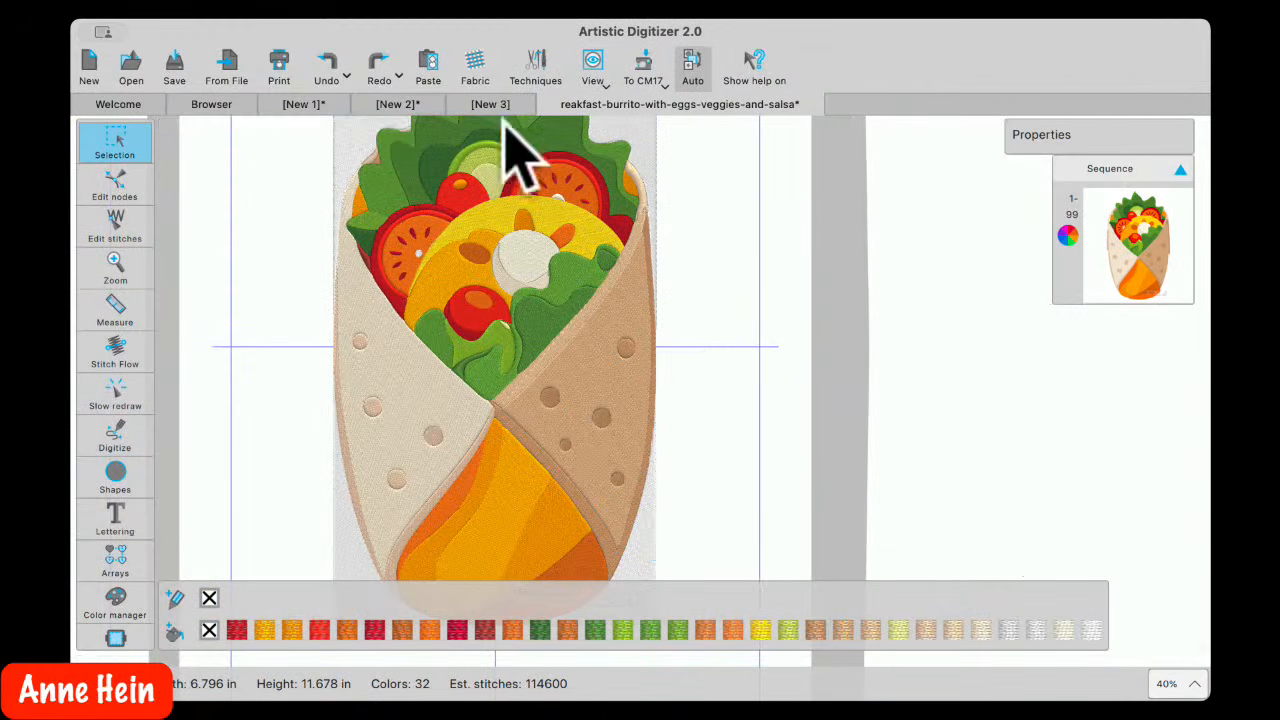
Undo the yellow fill's latest node changes several at a time, back through the node added on its lower outline
click(346, 78)
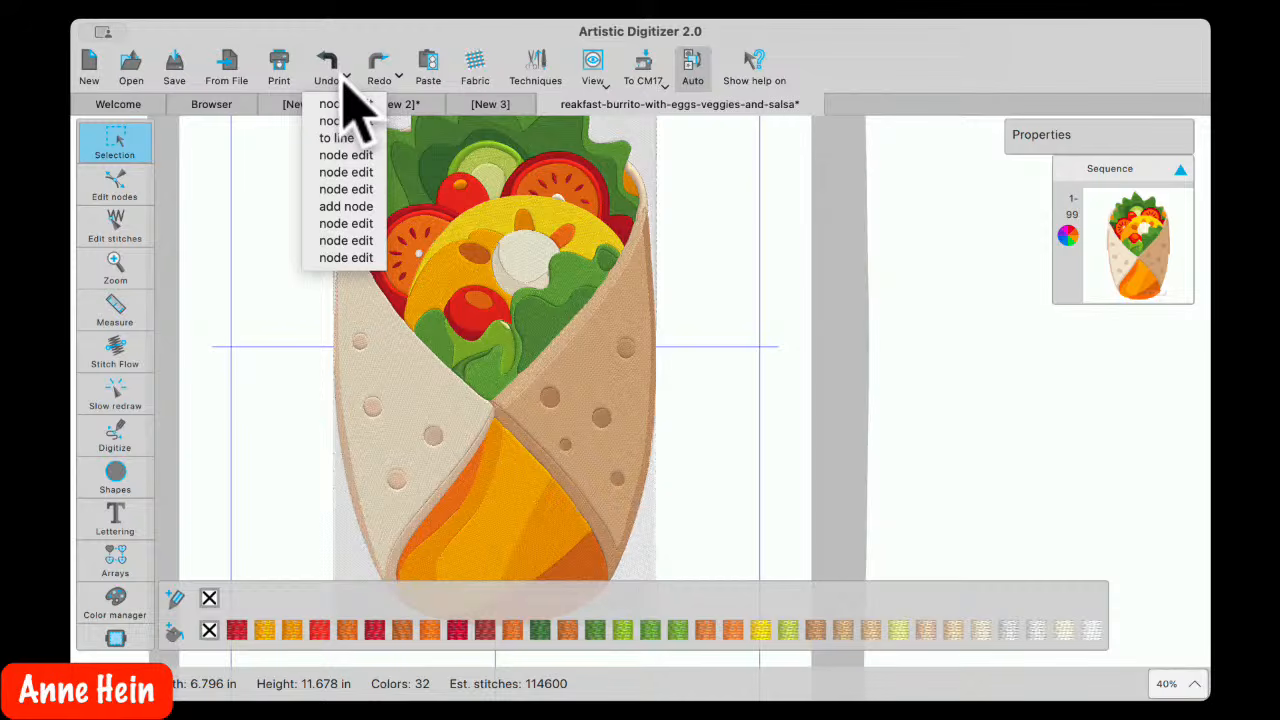
click(350, 172)
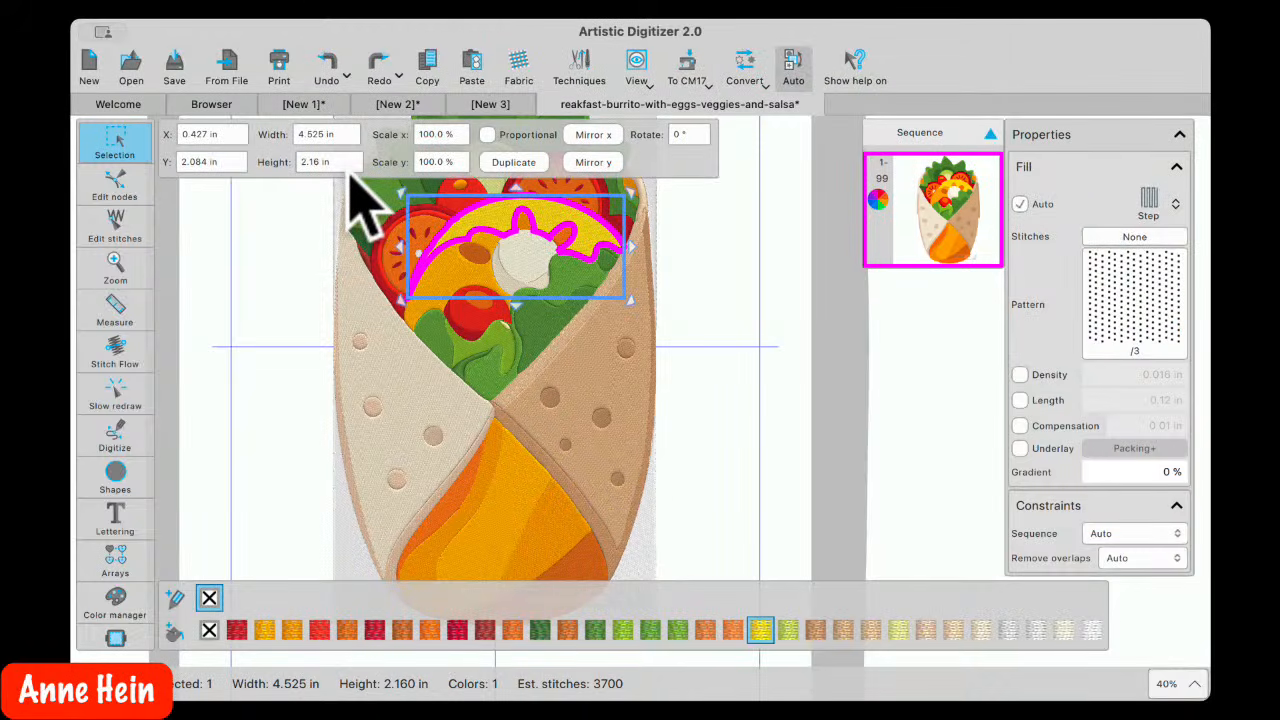
click(347, 77)
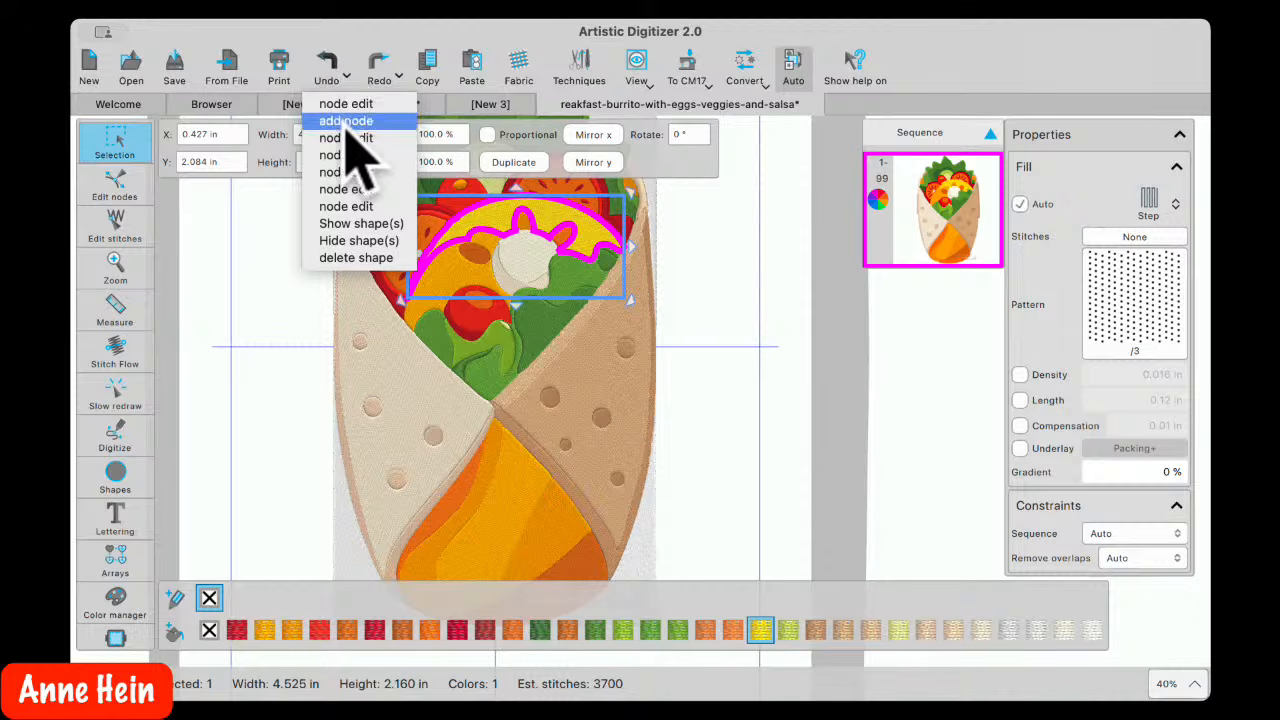
click(352, 121)
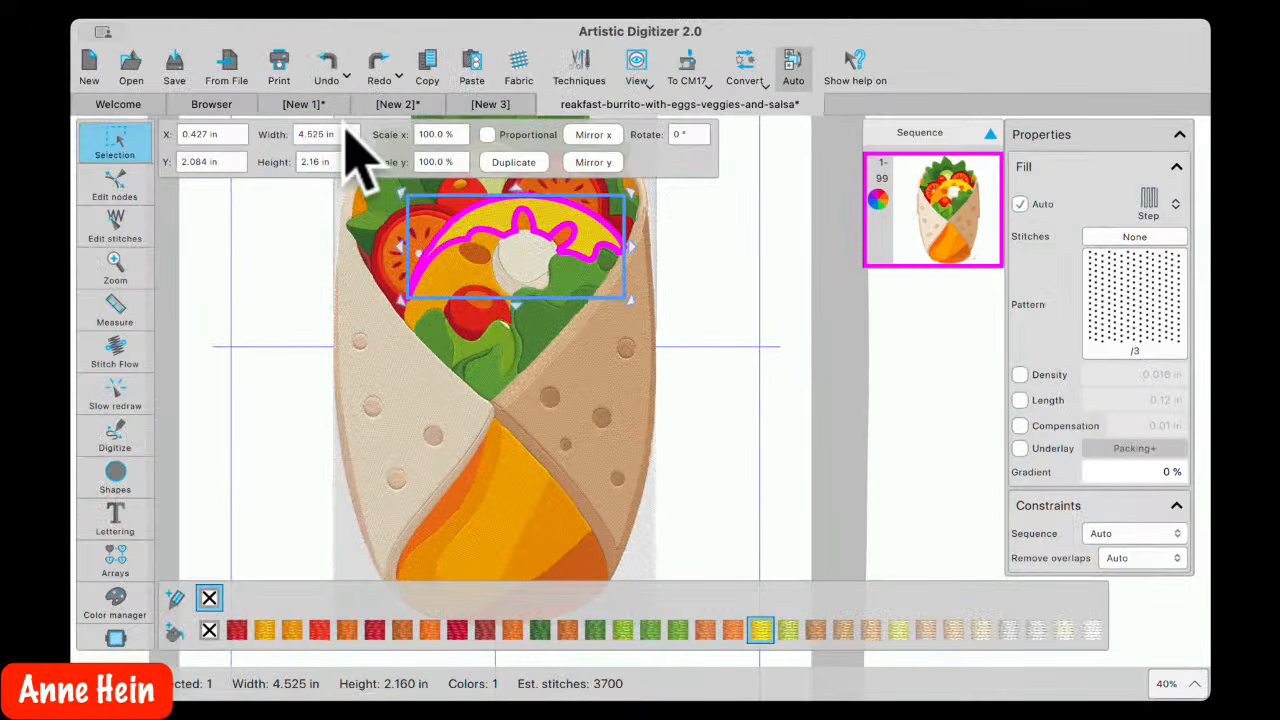
Show the outline nodes of the yellow egg piece in the burrito design and deselect it
click(118, 188)
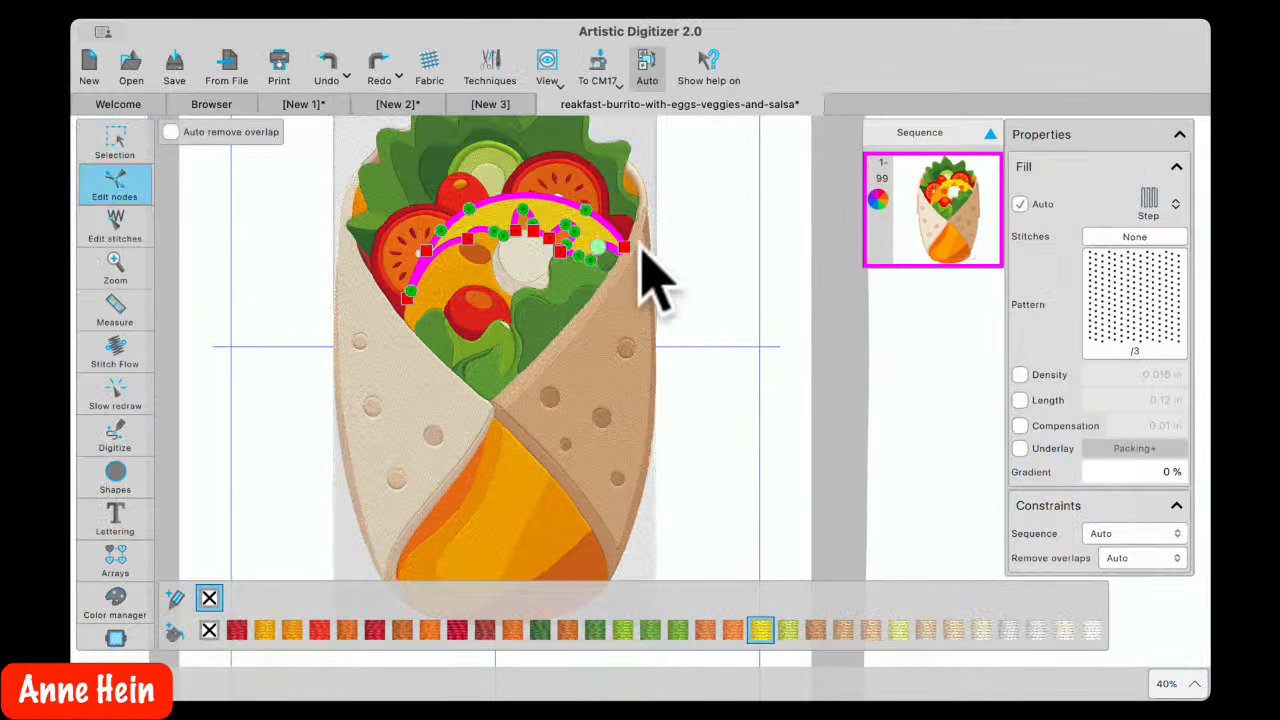
click(686, 357)
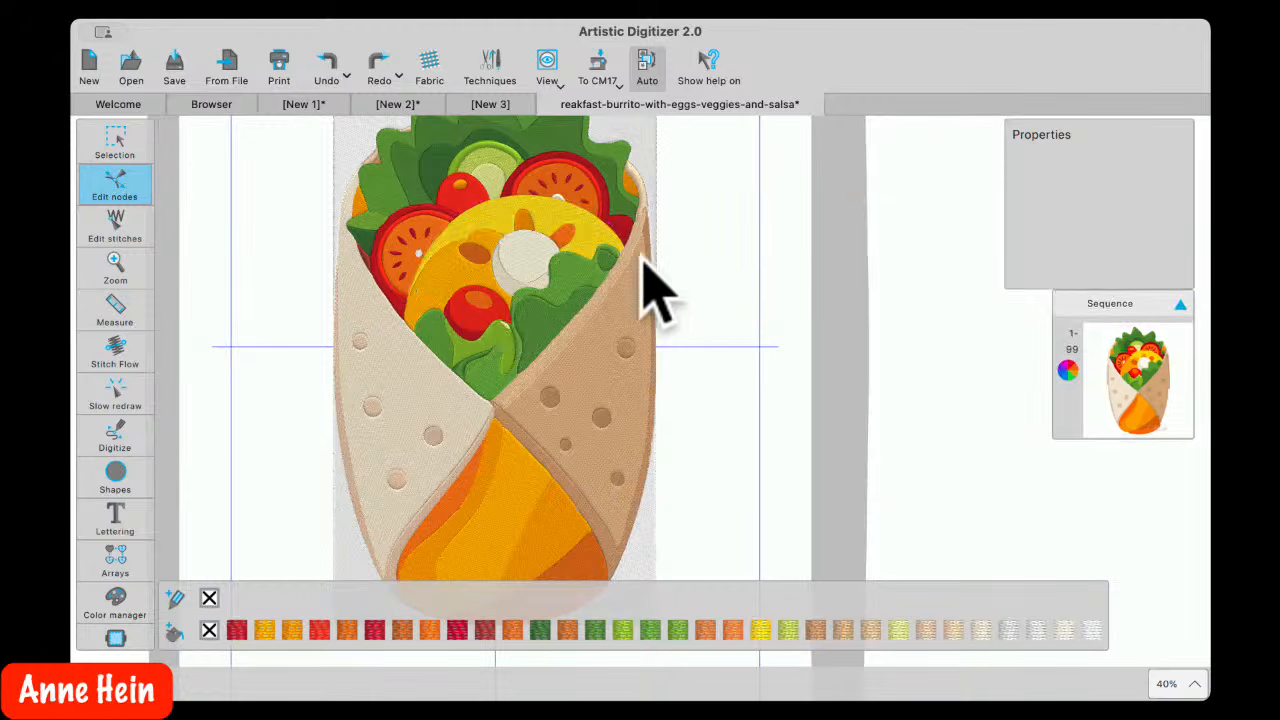
click(398, 77)
click(289, 201)
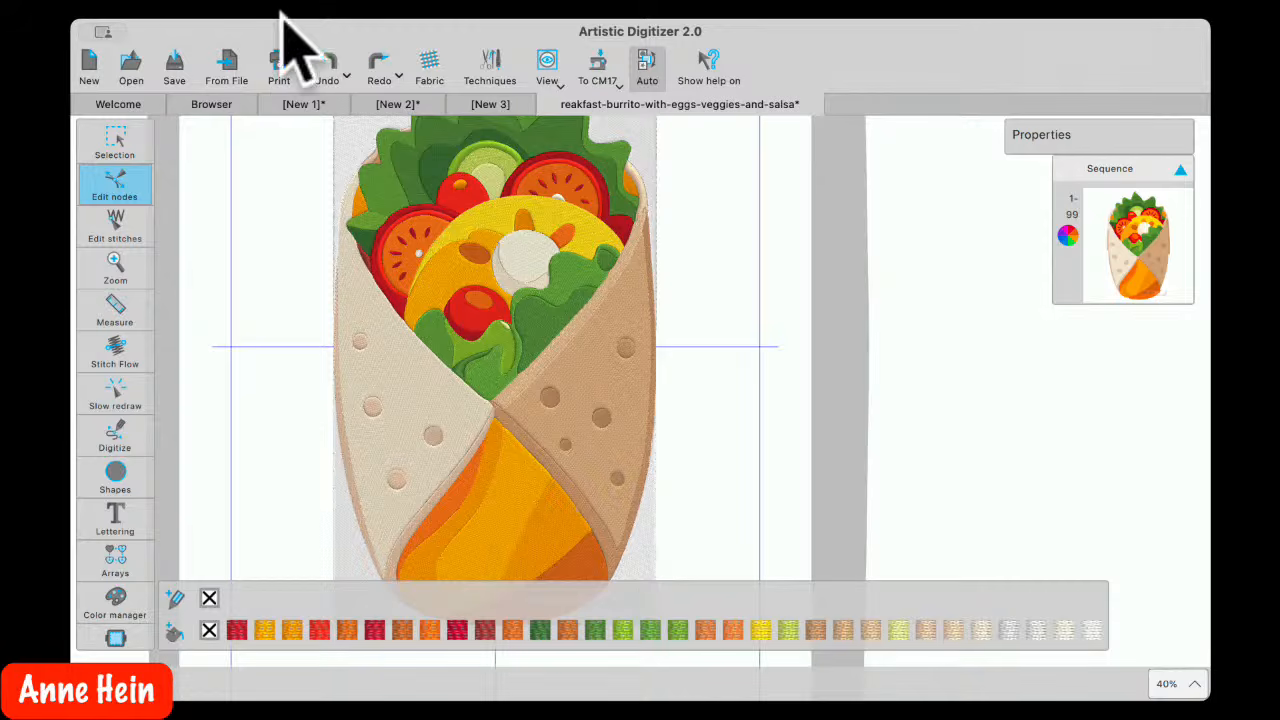
Open the artwork file Fantastic Fox 5.svg from the NO NAME drive
click(216, 106)
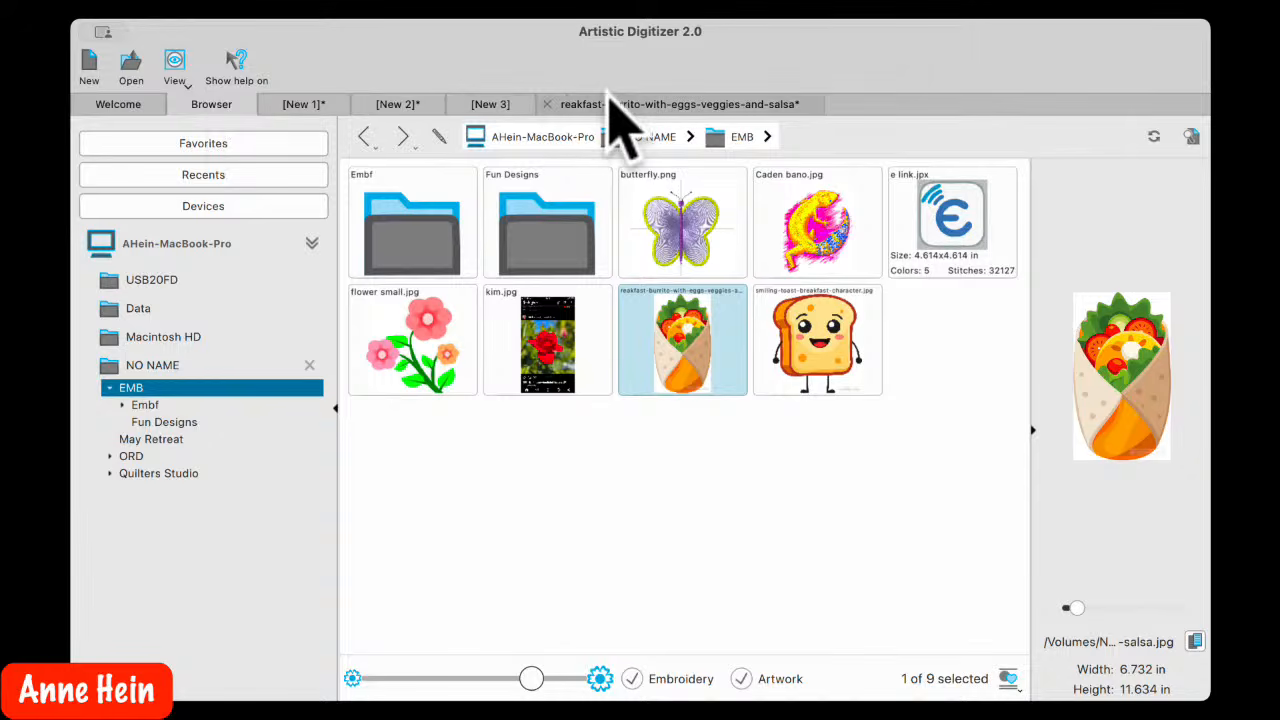
click(662, 137)
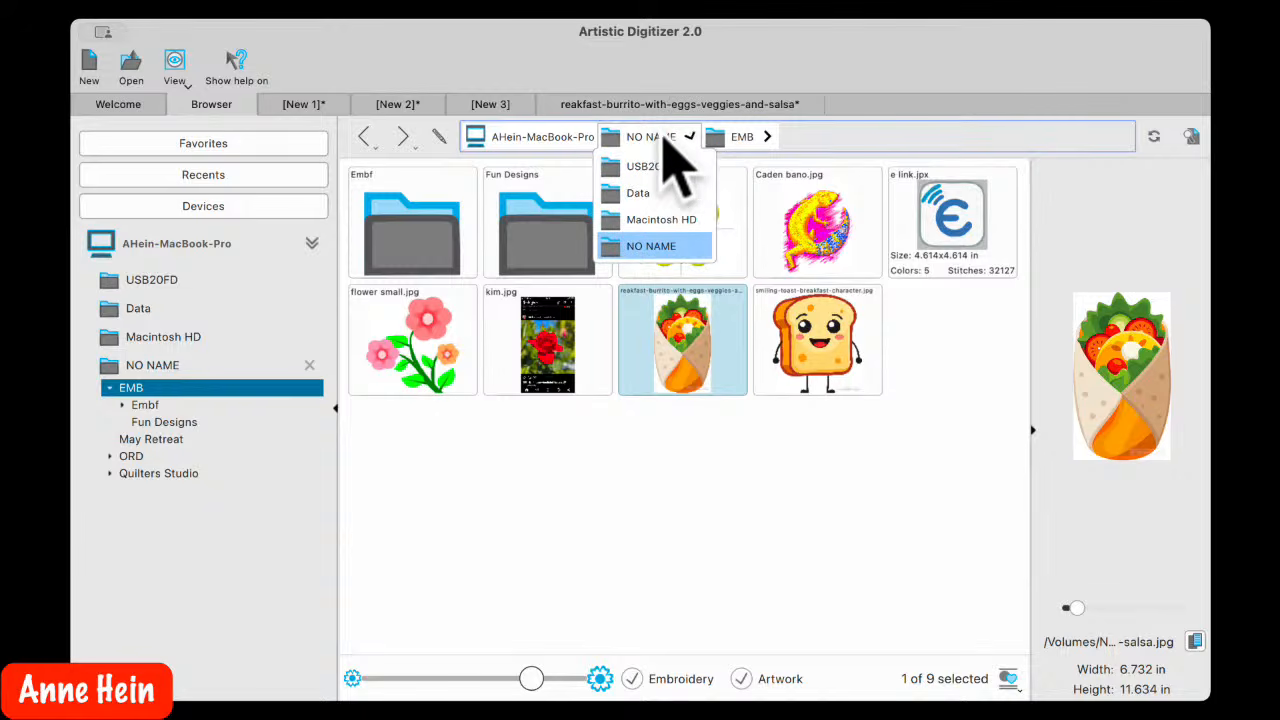
click(650, 246)
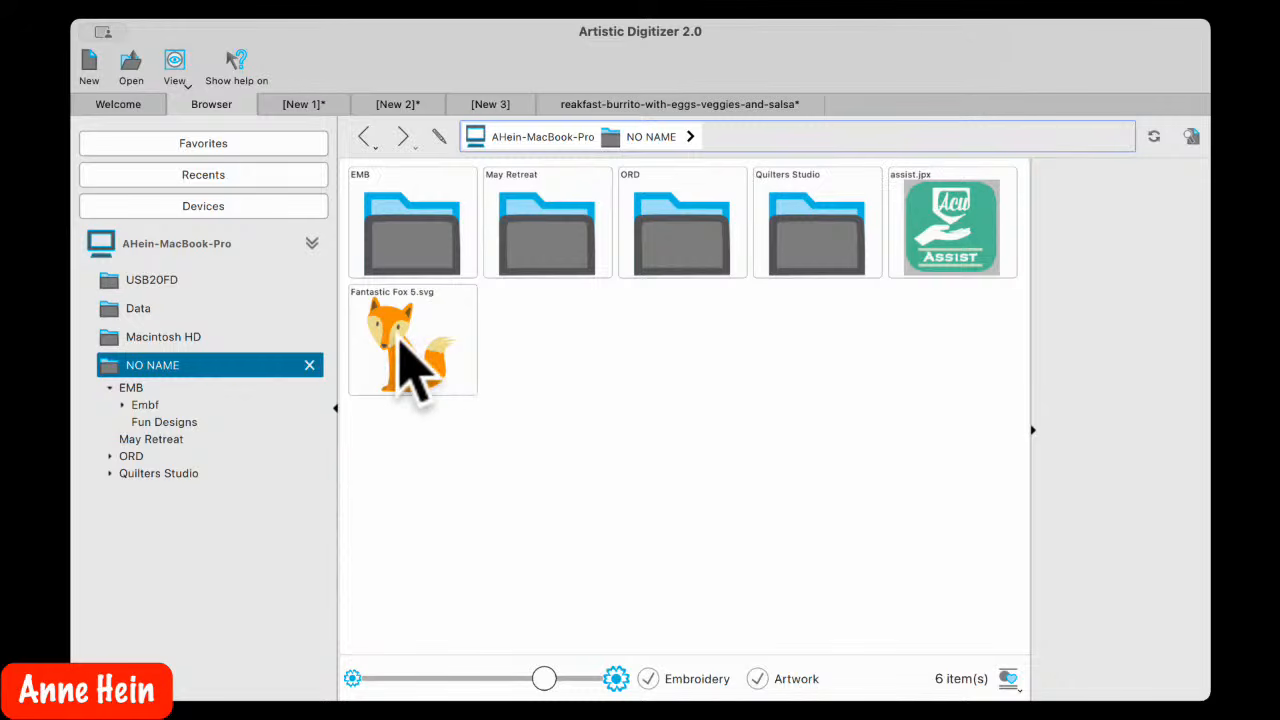
double_click(400, 342)
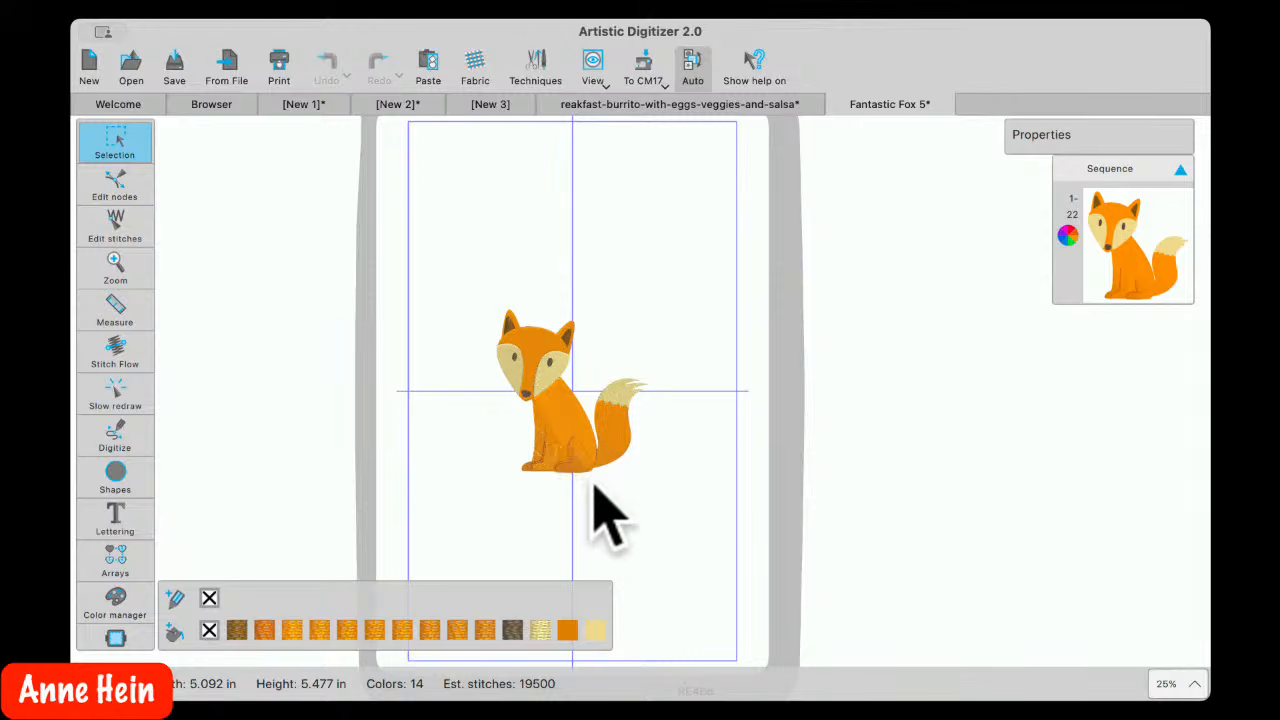
Check the fox's upper tail fill, and select the fill that combines the lower tail with the hind leg
scroll(585, 480, up, 5)
scroll(563, 348, up, 3)
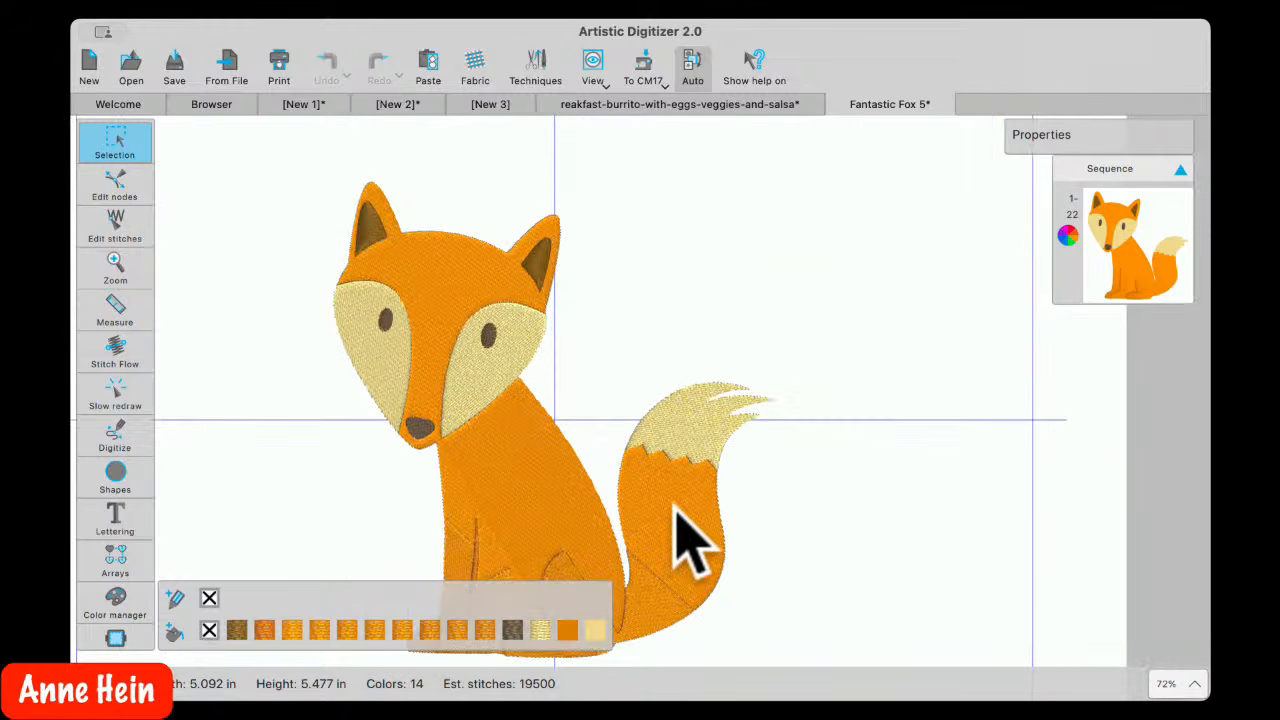
scroll(694, 534, down, 2)
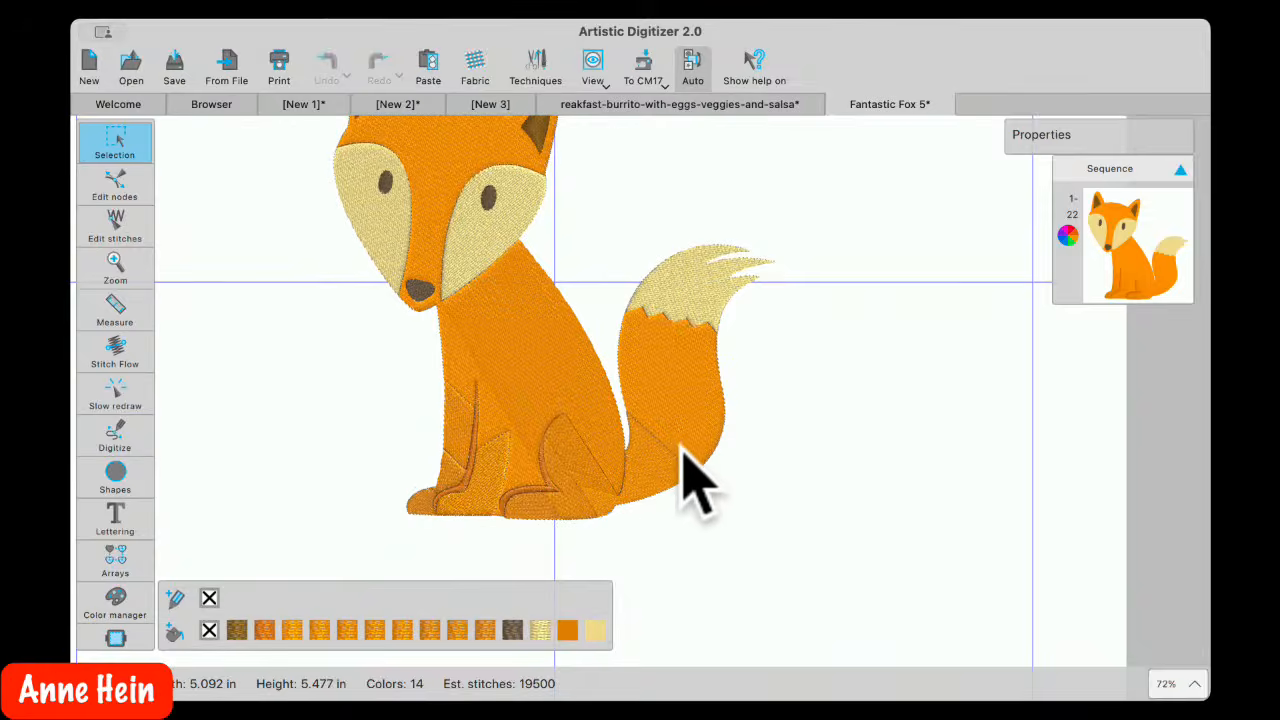
scroll(684, 455, up, 3)
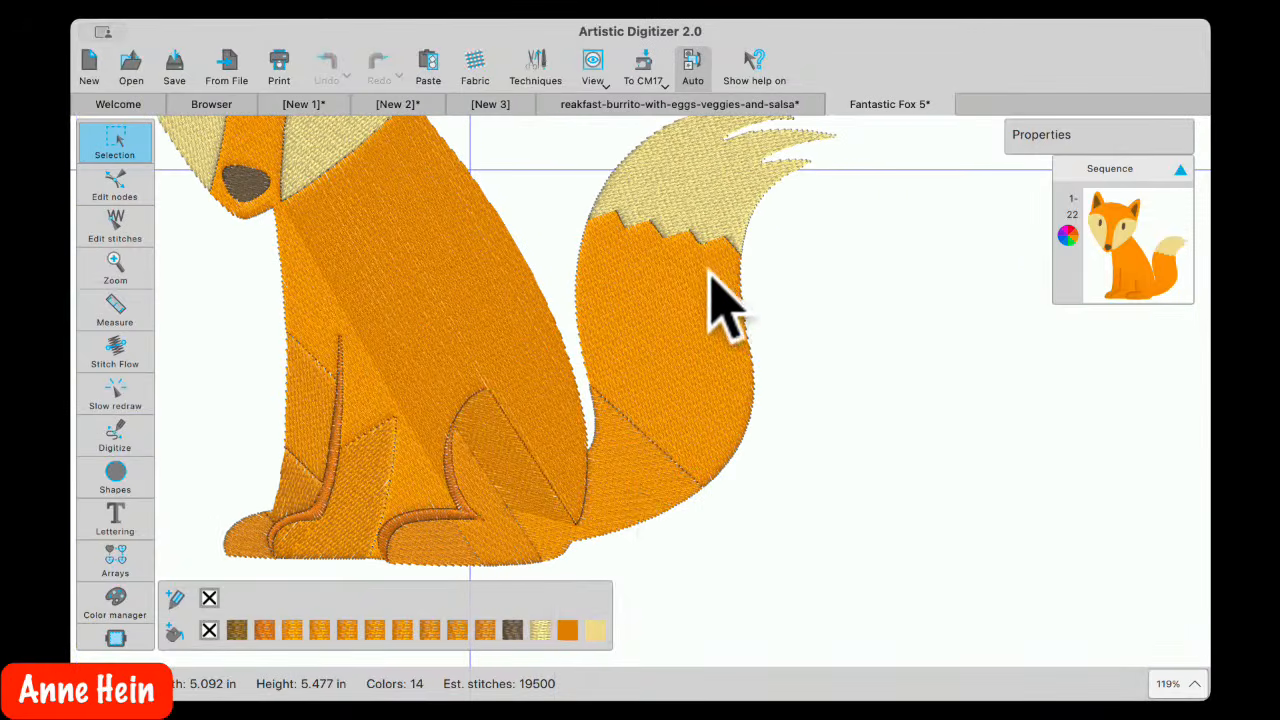
click(688, 302)
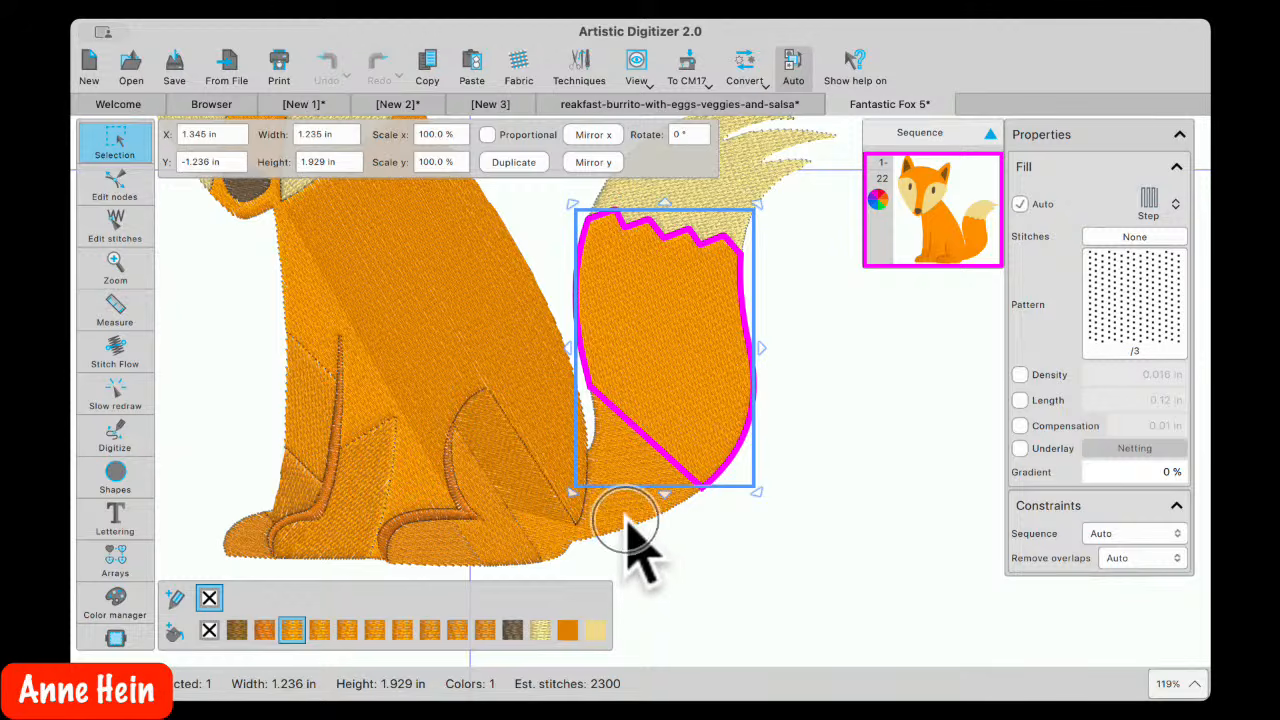
click(626, 520)
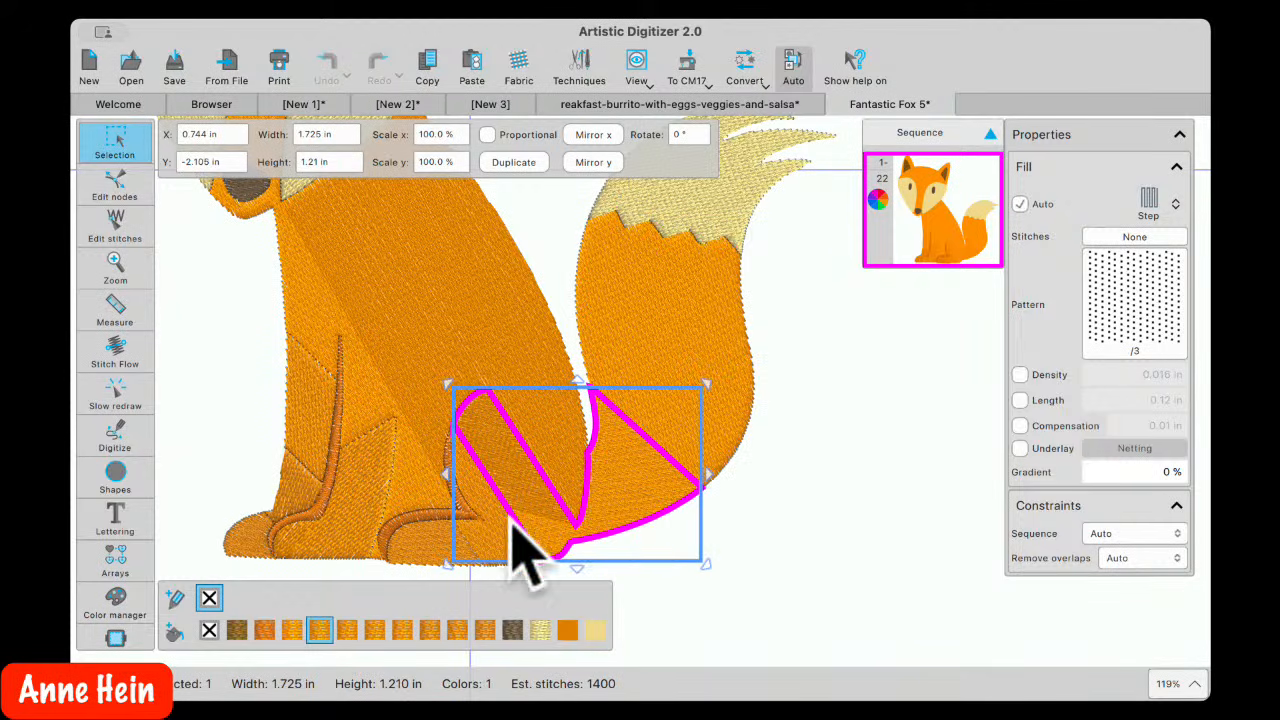
Split the combined tail-and-leg outline at the inner corner node and at the facing node on the lower edge
scroll(556, 590, down, 5)
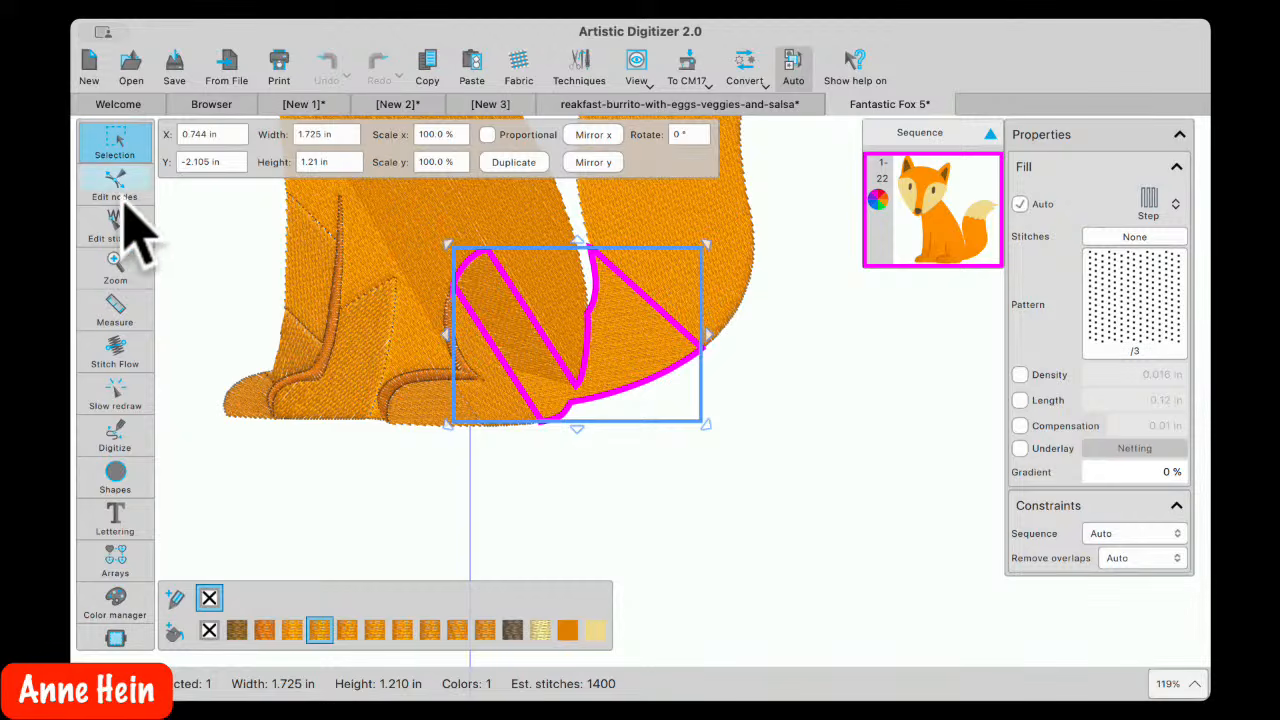
click(118, 188)
scroll(560, 410, up, 4)
scroll(580, 393, up, 8)
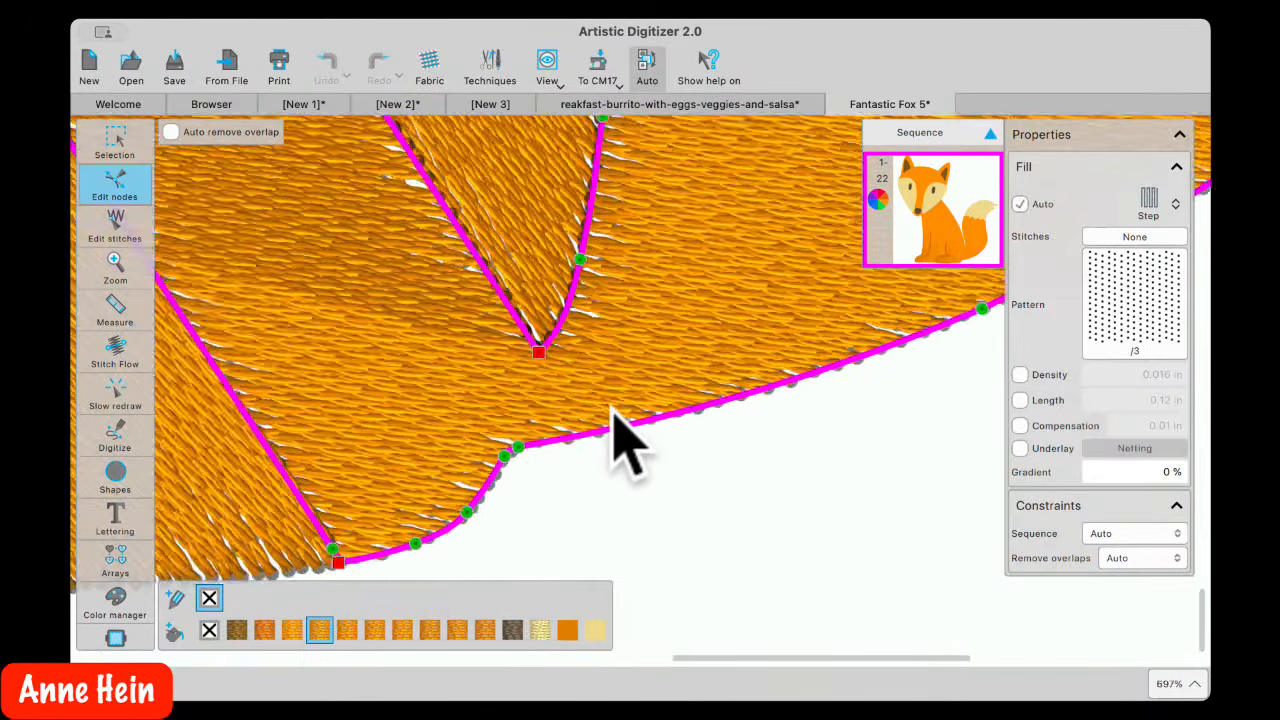
right_click(503, 394)
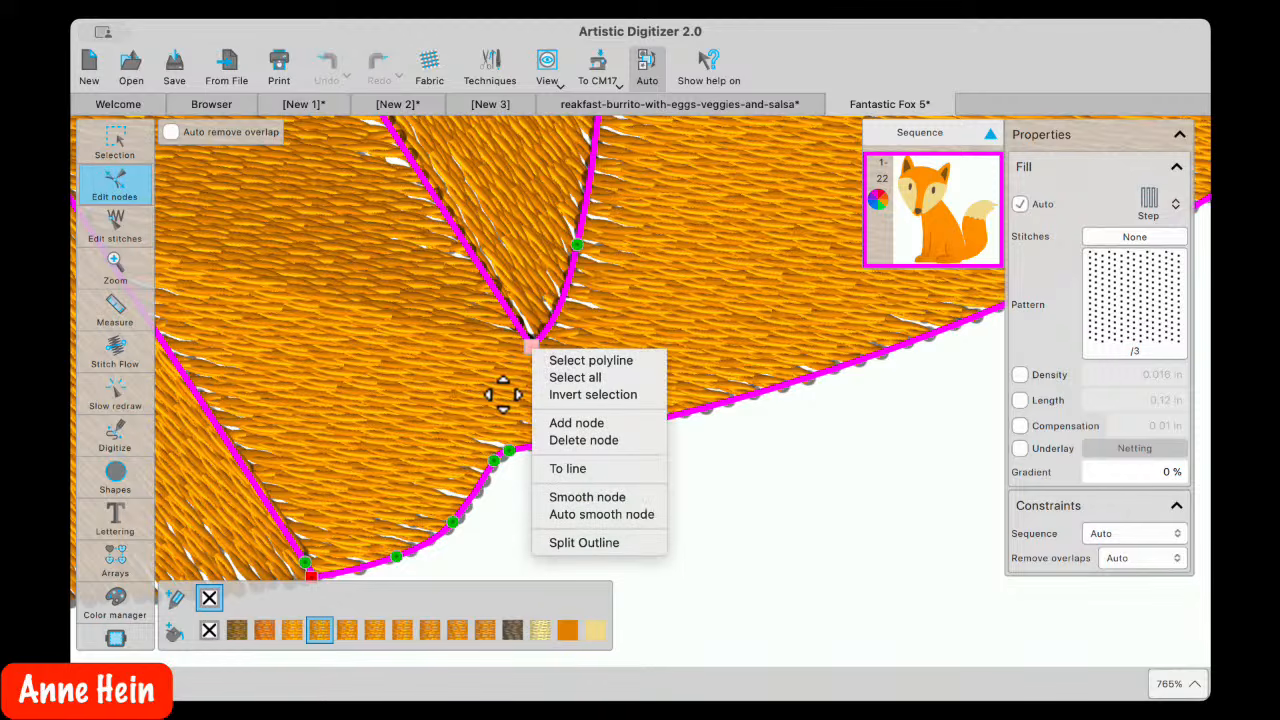
click(580, 545)
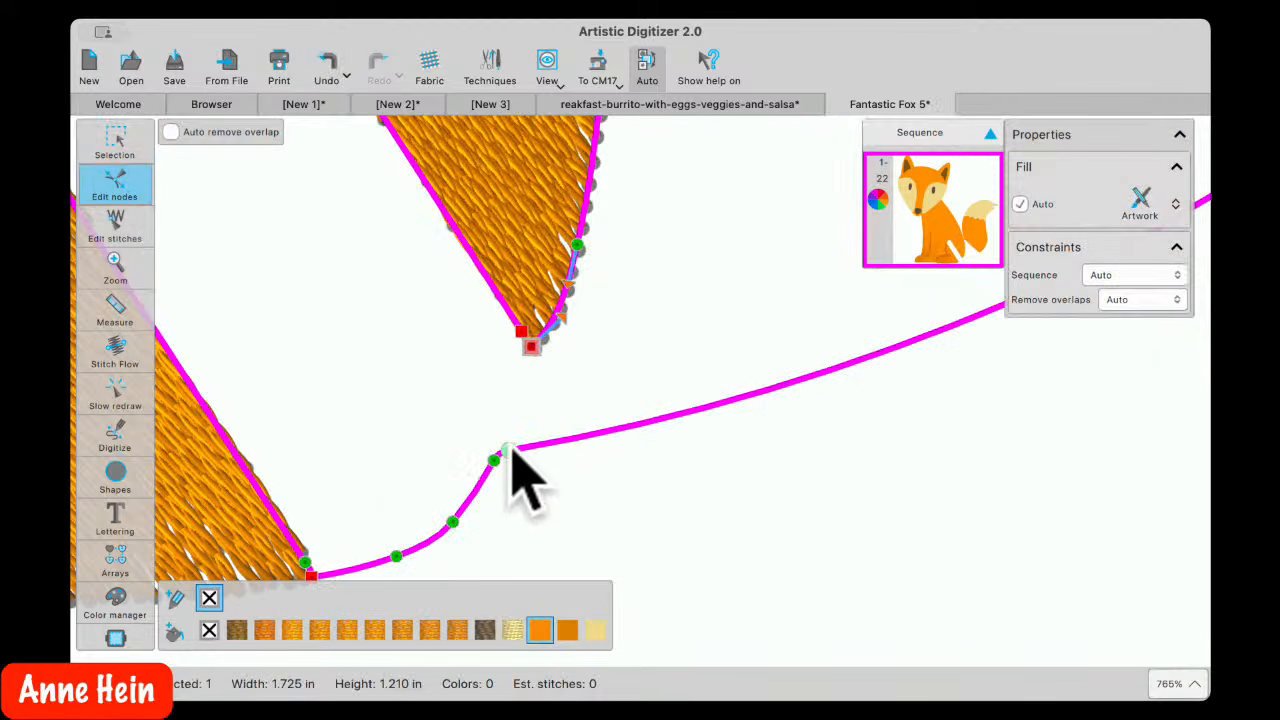
right_click(481, 492)
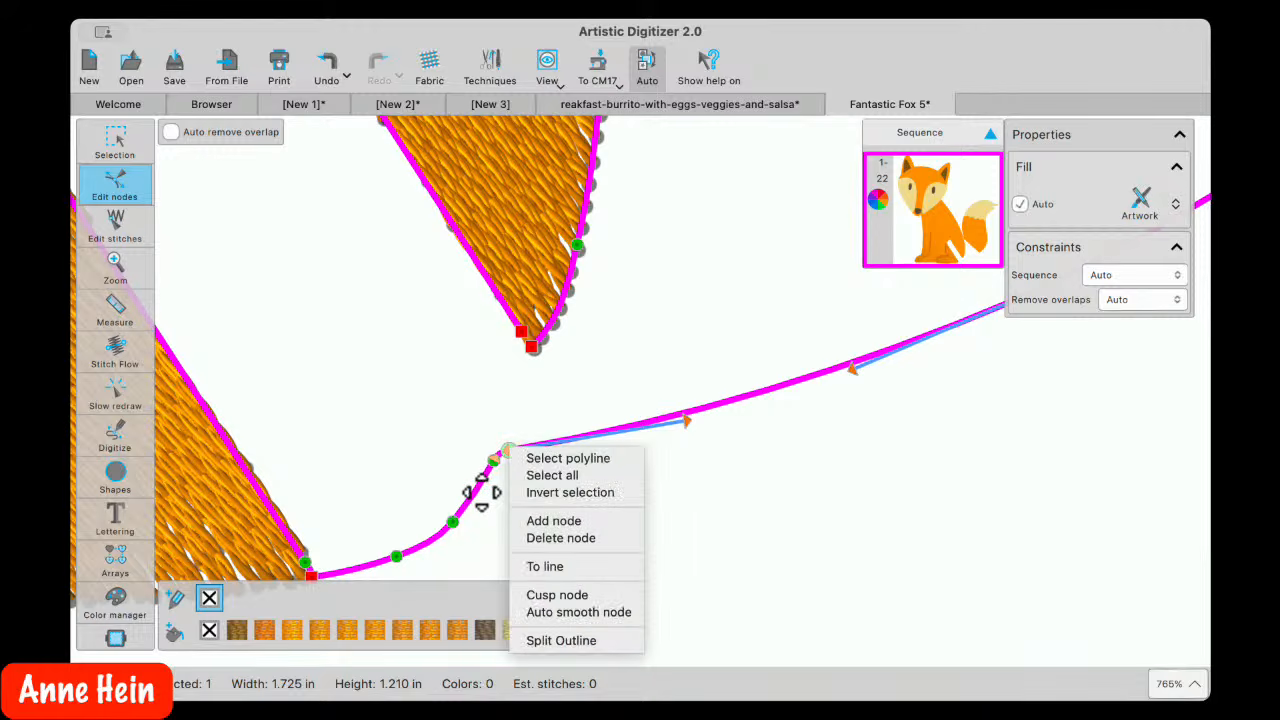
click(580, 641)
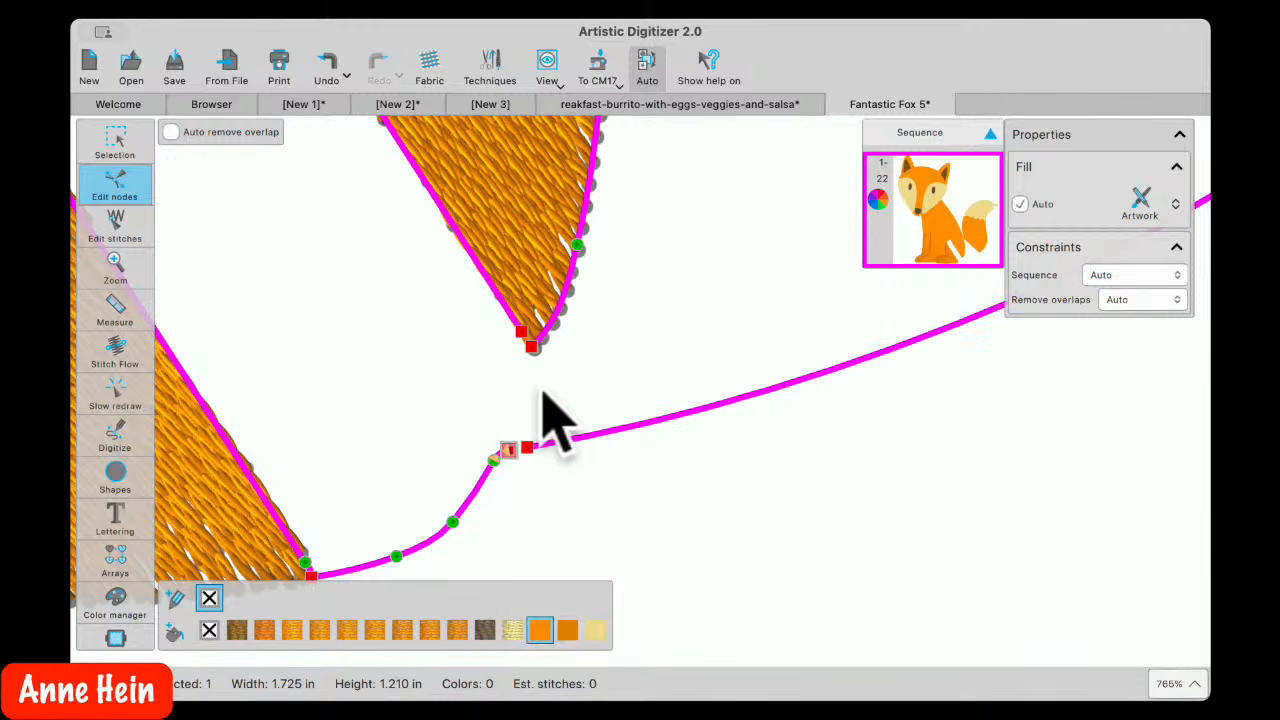
Pull both open tail end nodes away from the leg, and place the leg's inner end node on its lower end node
drag(545, 355, 568, 386)
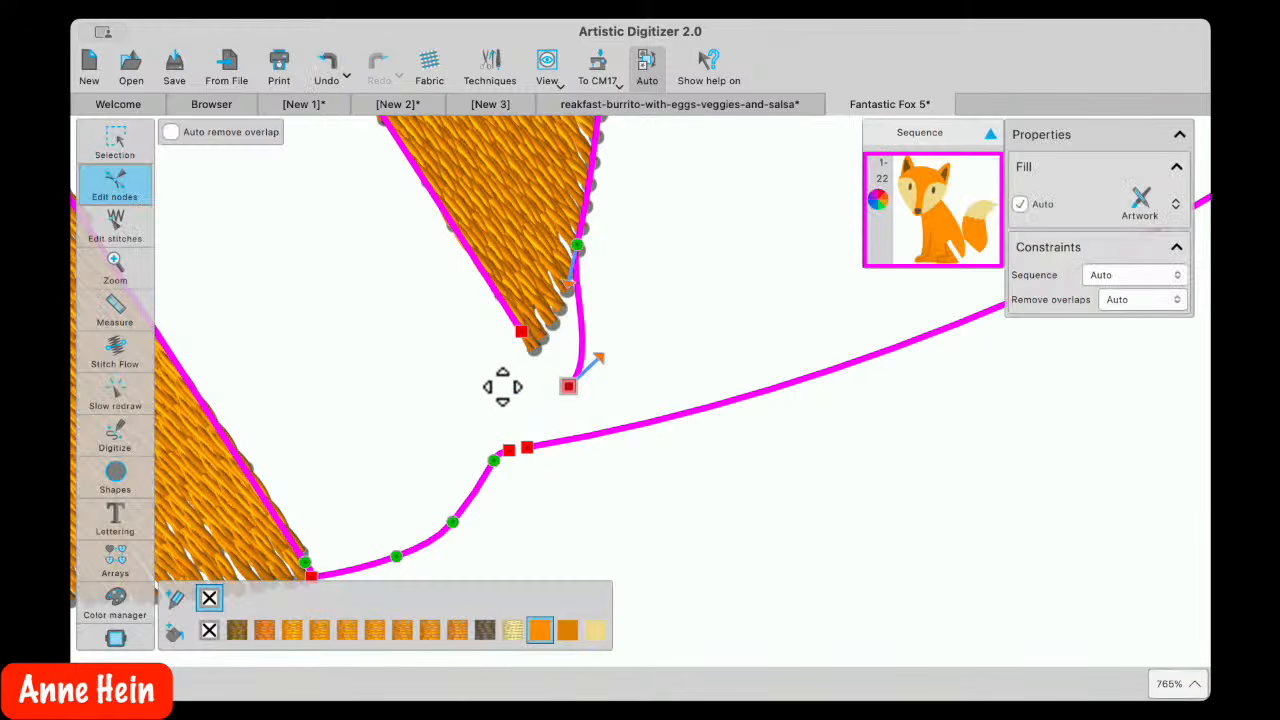
drag(521, 331, 513, 429)
drag(485, 478, 481, 496)
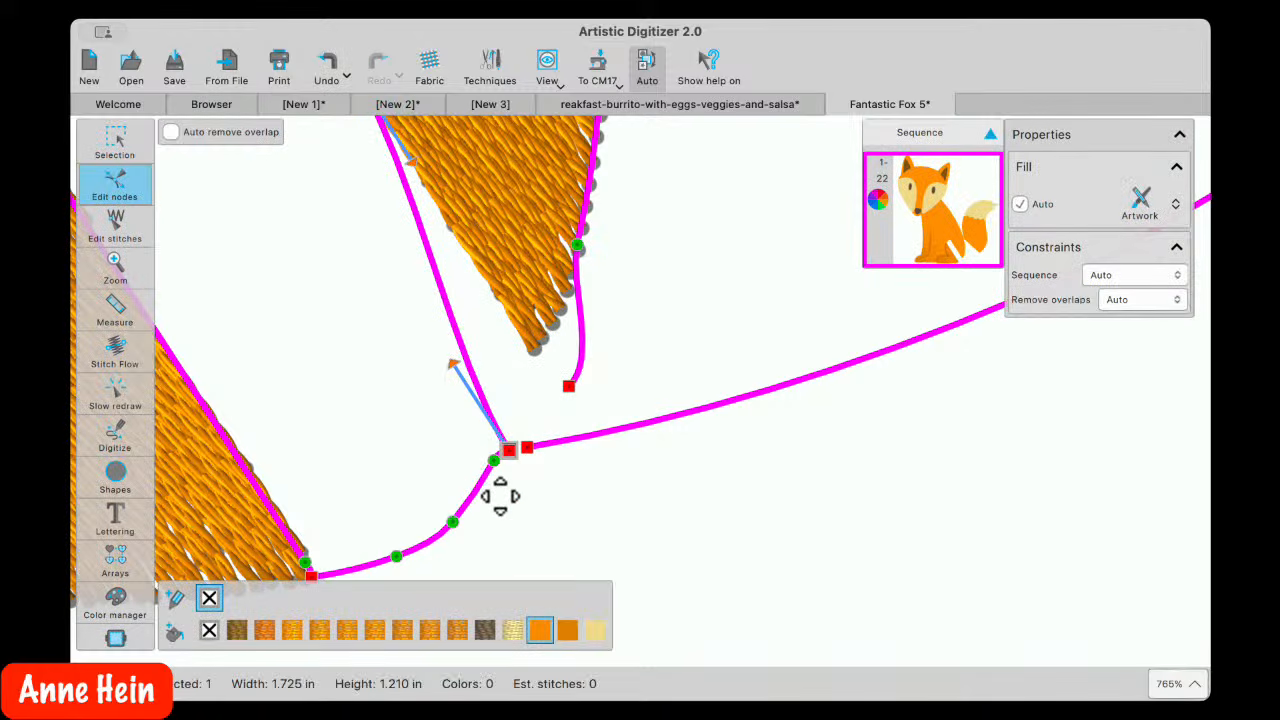
drag(583, 432, 589, 428)
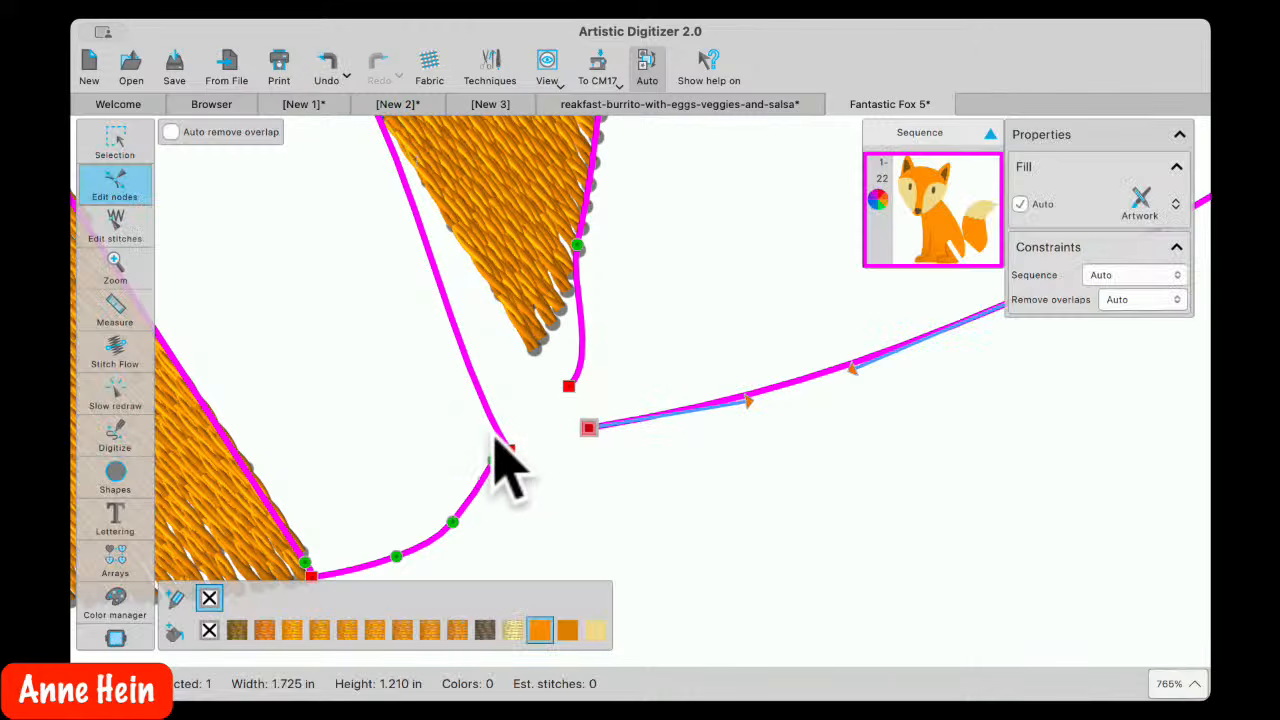
drag(495, 442, 529, 465)
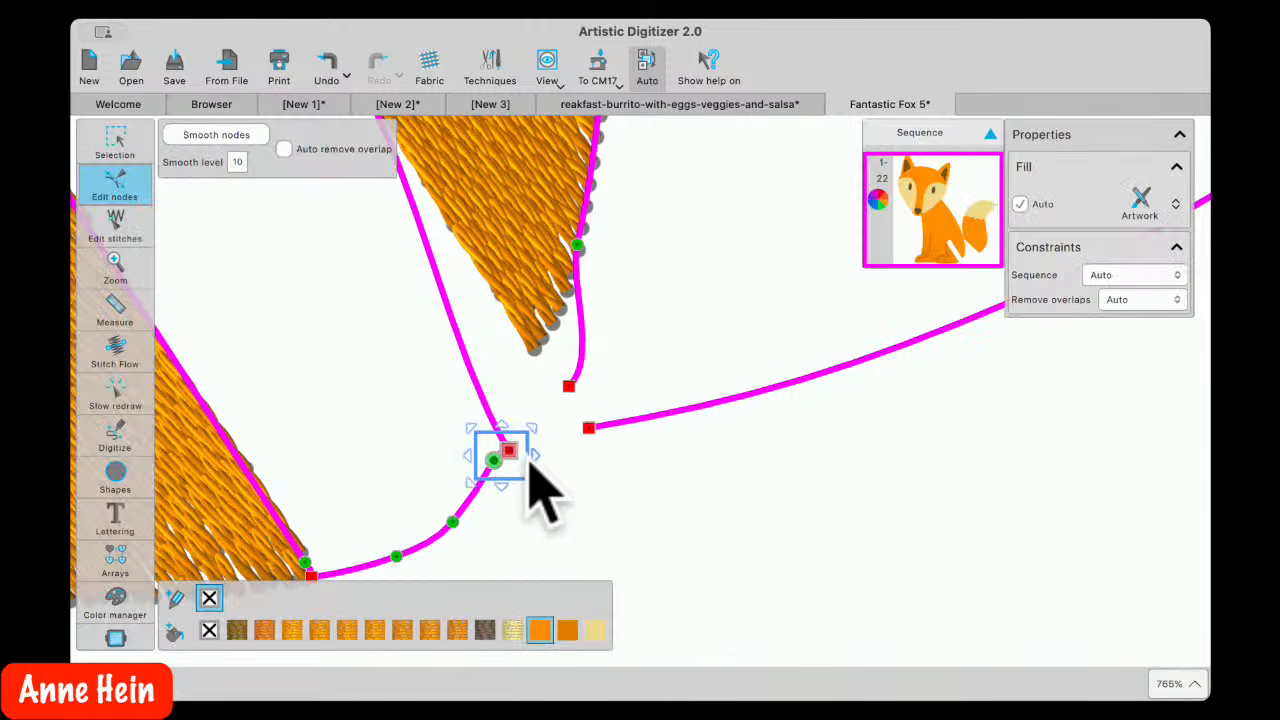
right_click(511, 448)
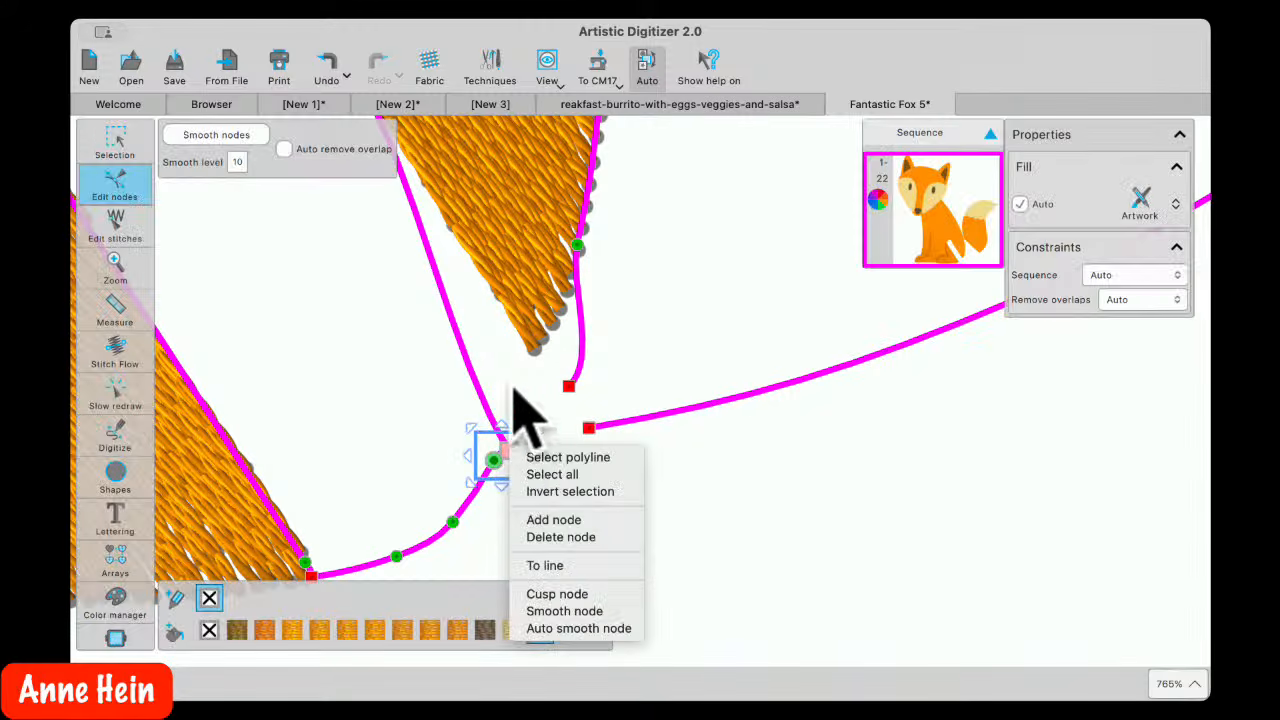
click(743, 509)
click(614, 529)
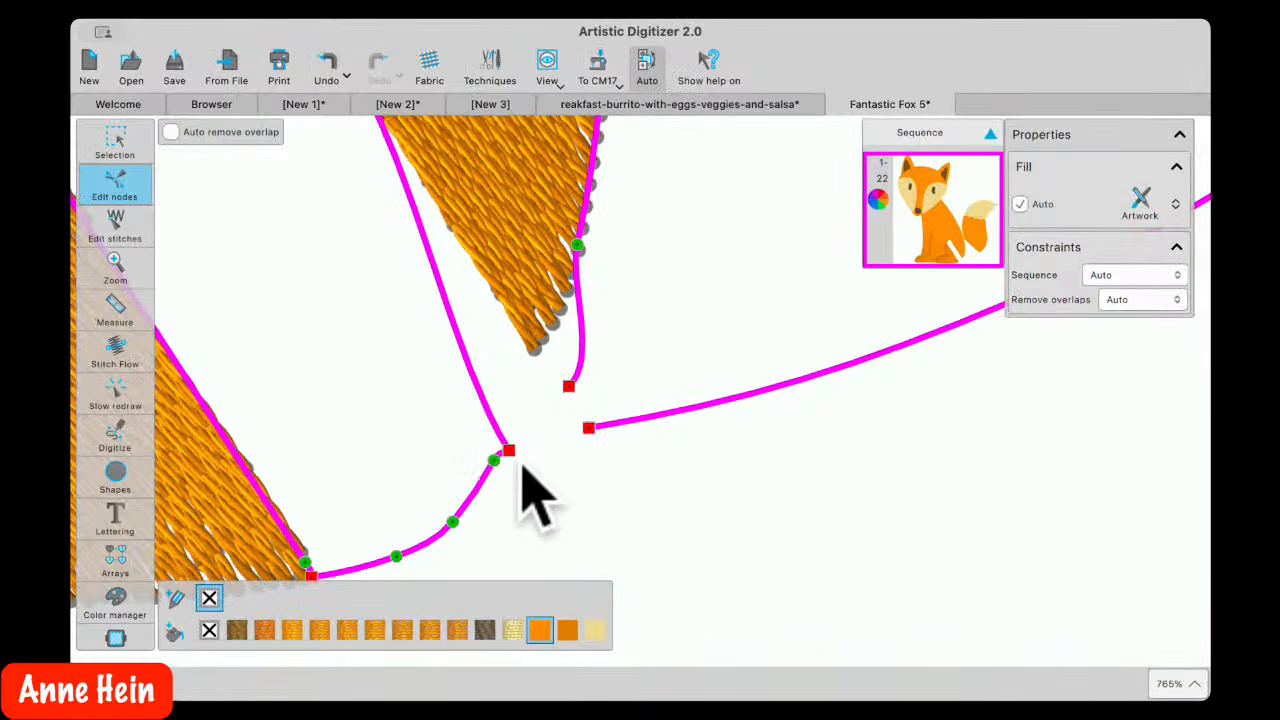
Join the two overlapping end nodes of the leg piece to close its outline
scroll(522, 470, up, 5)
drag(458, 455, 500, 457)
right_click(499, 443)
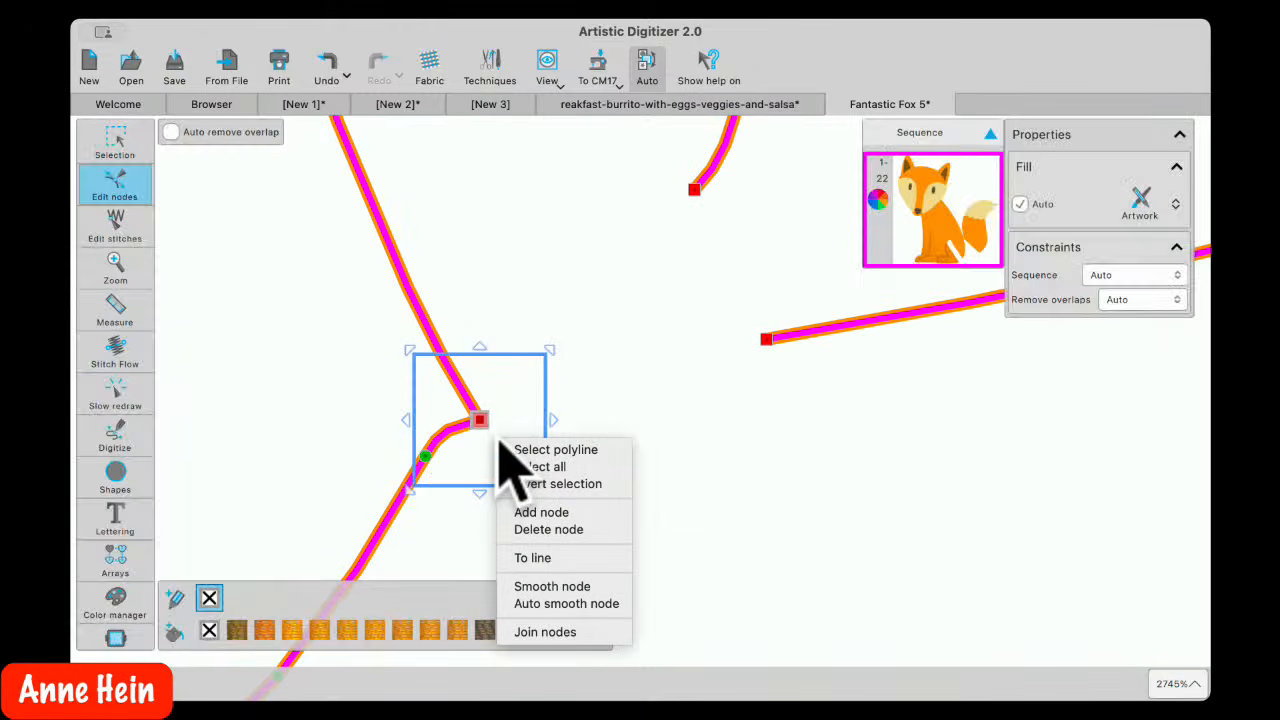
click(545, 632)
scroll(516, 450, down, 5)
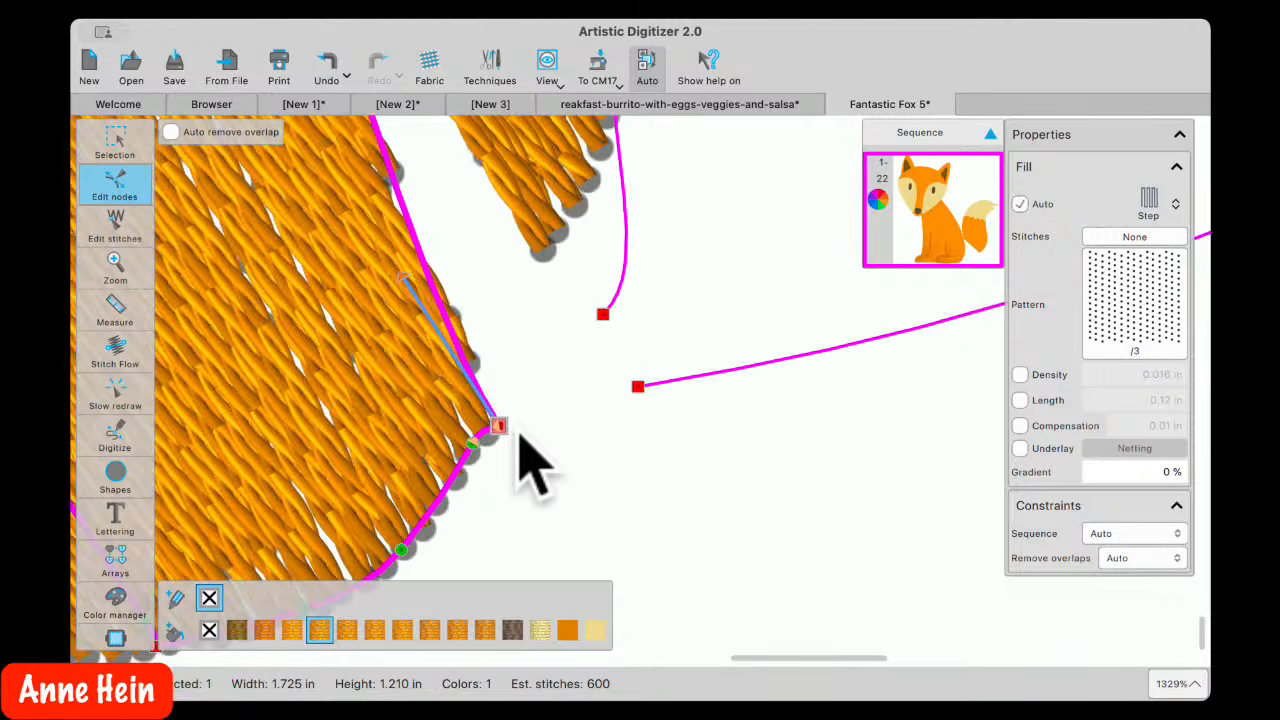
Bring the tail piece's two open end nodes together and join them to close its outline
scroll(518, 438, down, 2)
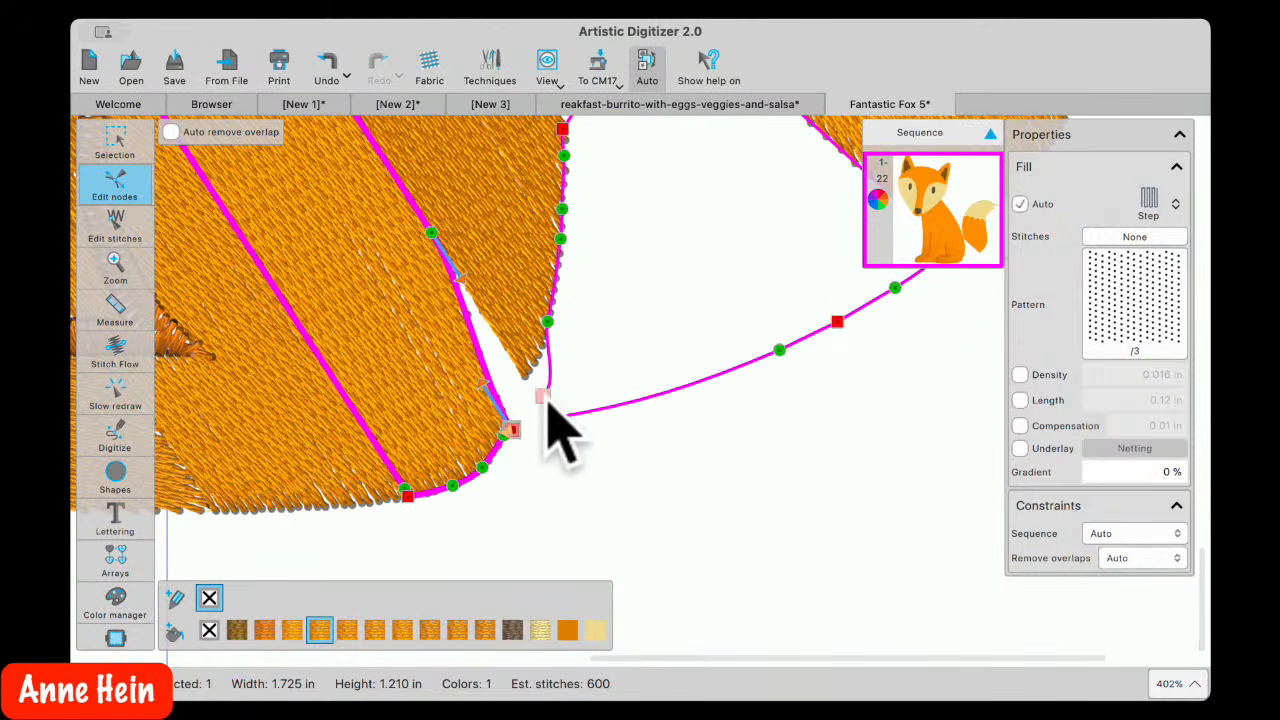
drag(543, 396, 590, 458)
right_click(560, 423)
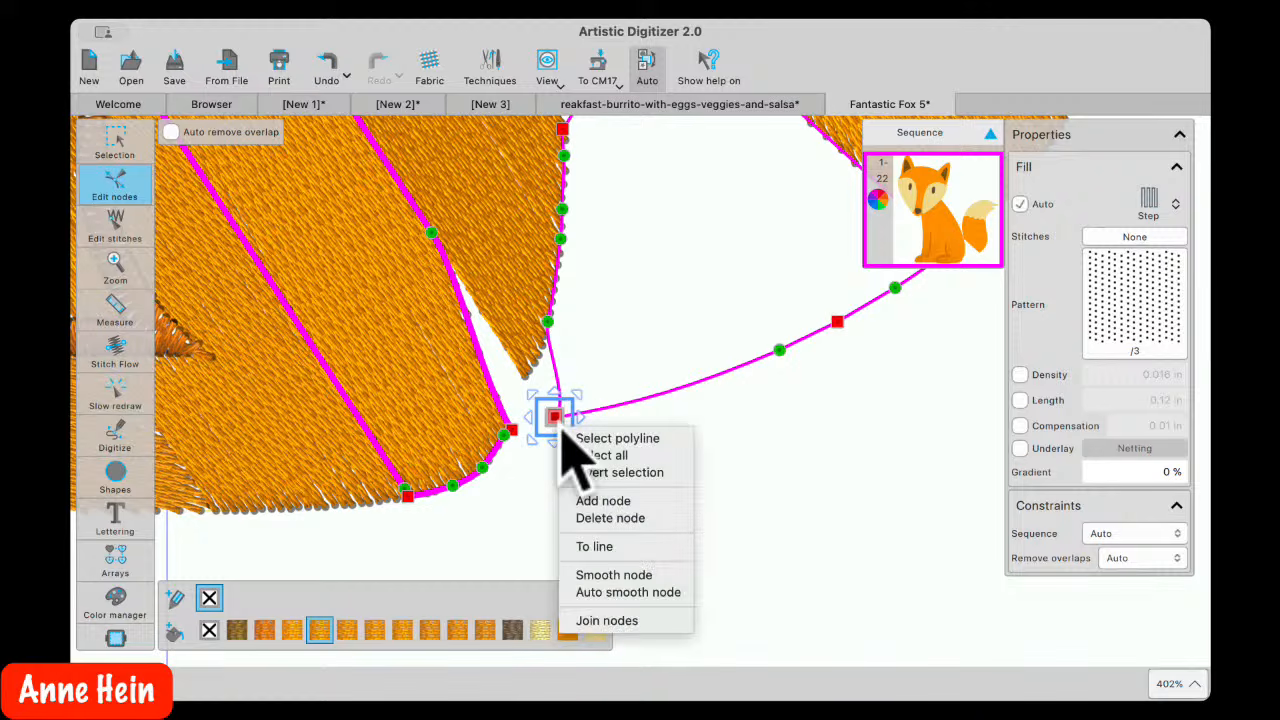
click(605, 618)
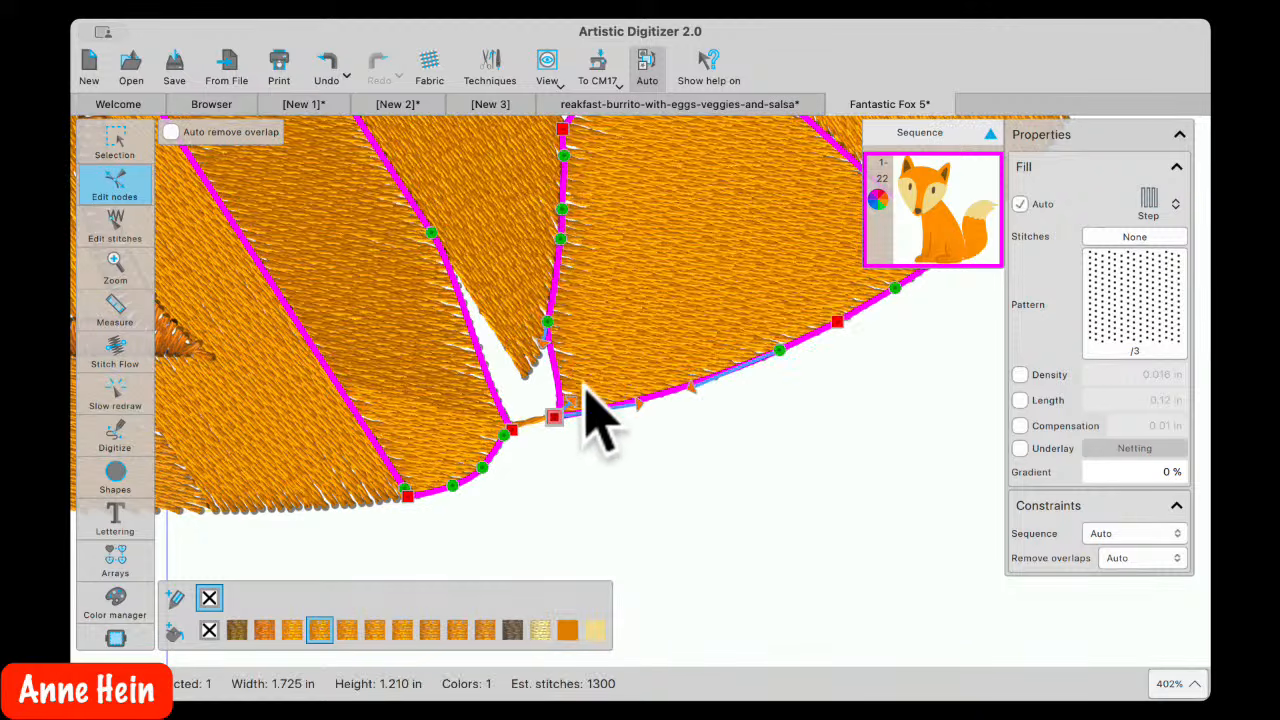
scroll(598, 410, down, 2)
scroll(588, 398, down, 4)
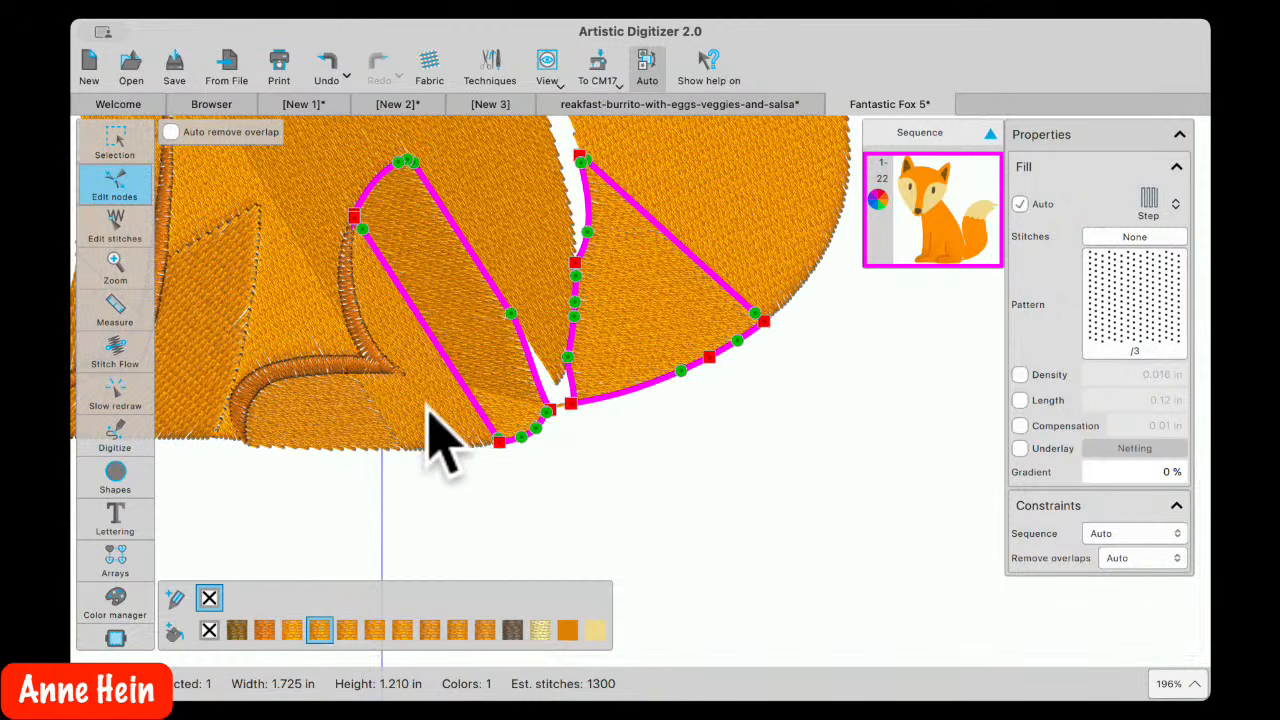
Break apart the combined fill into separate hind leg and lower tail objects
click(97, 137)
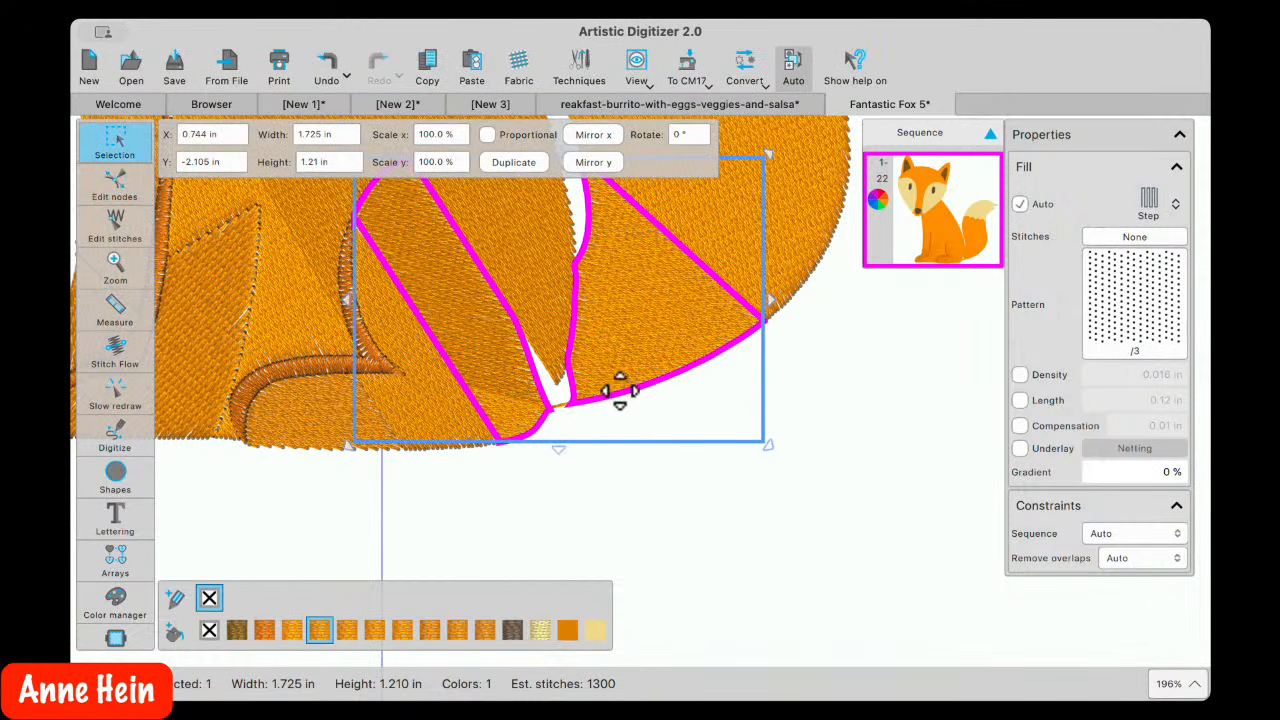
scroll(563, 451, up, 6)
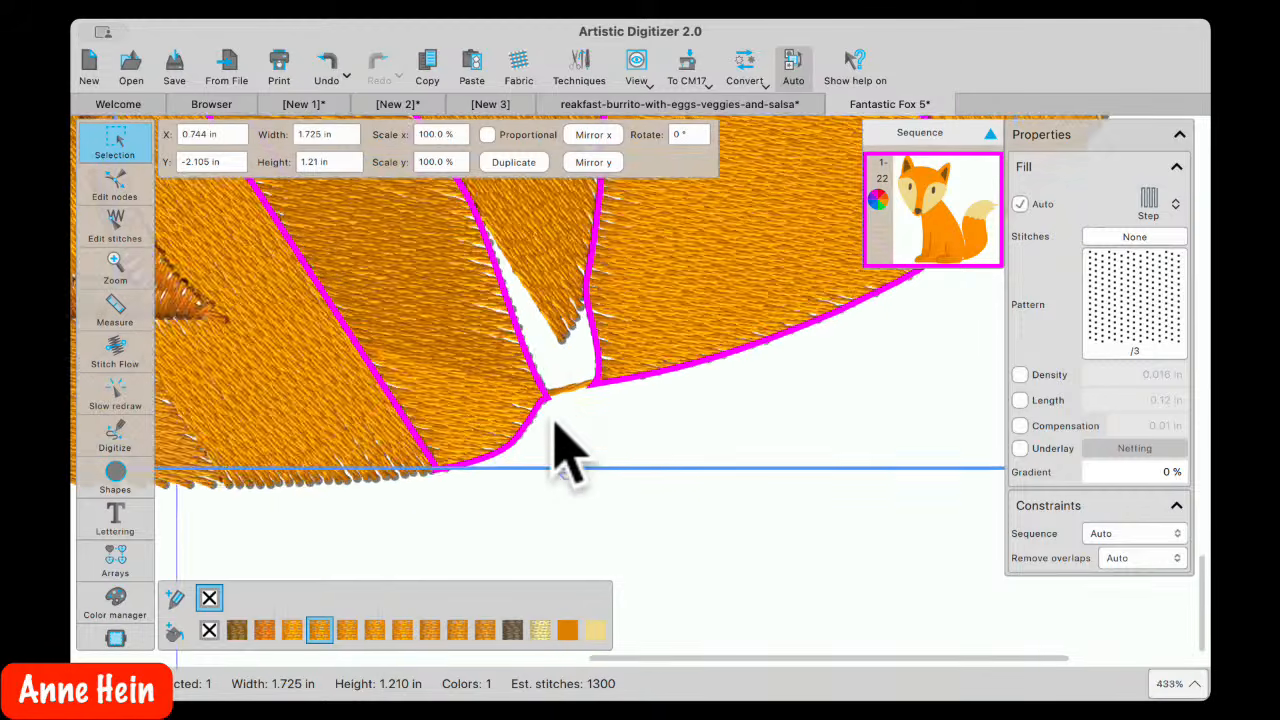
right_click(607, 405)
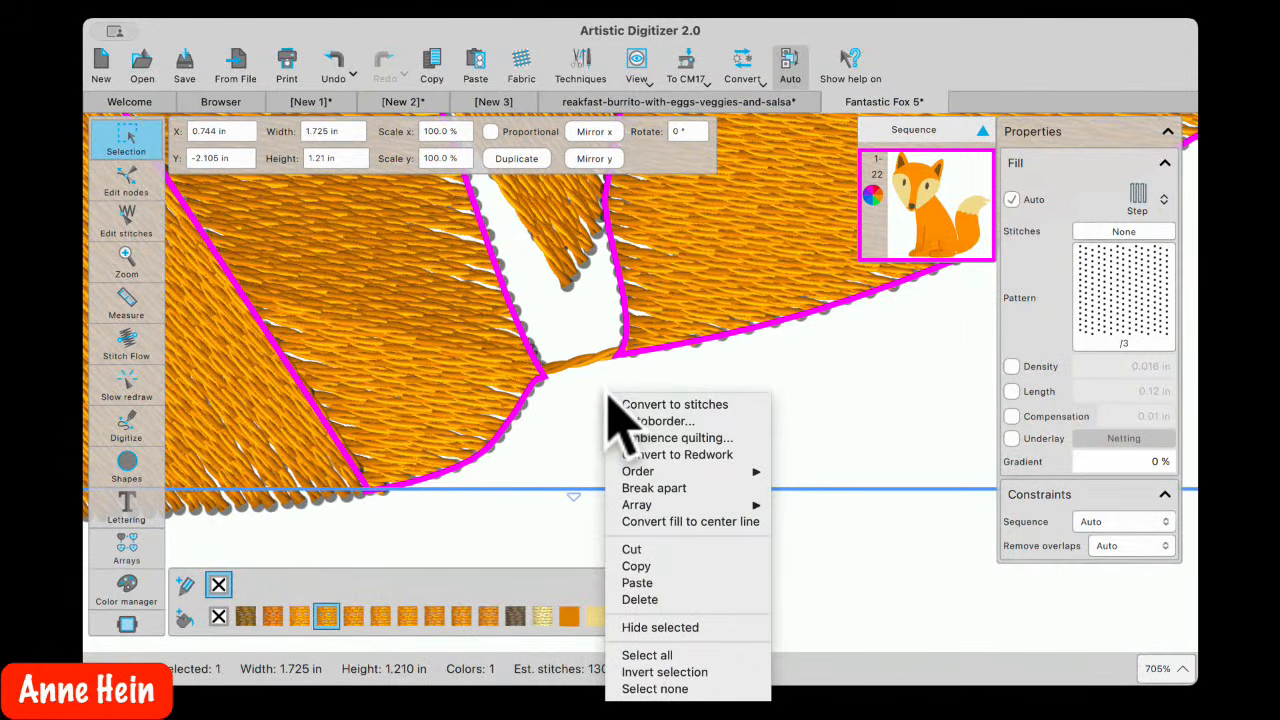
click(641, 483)
scroll(655, 480, down, 10)
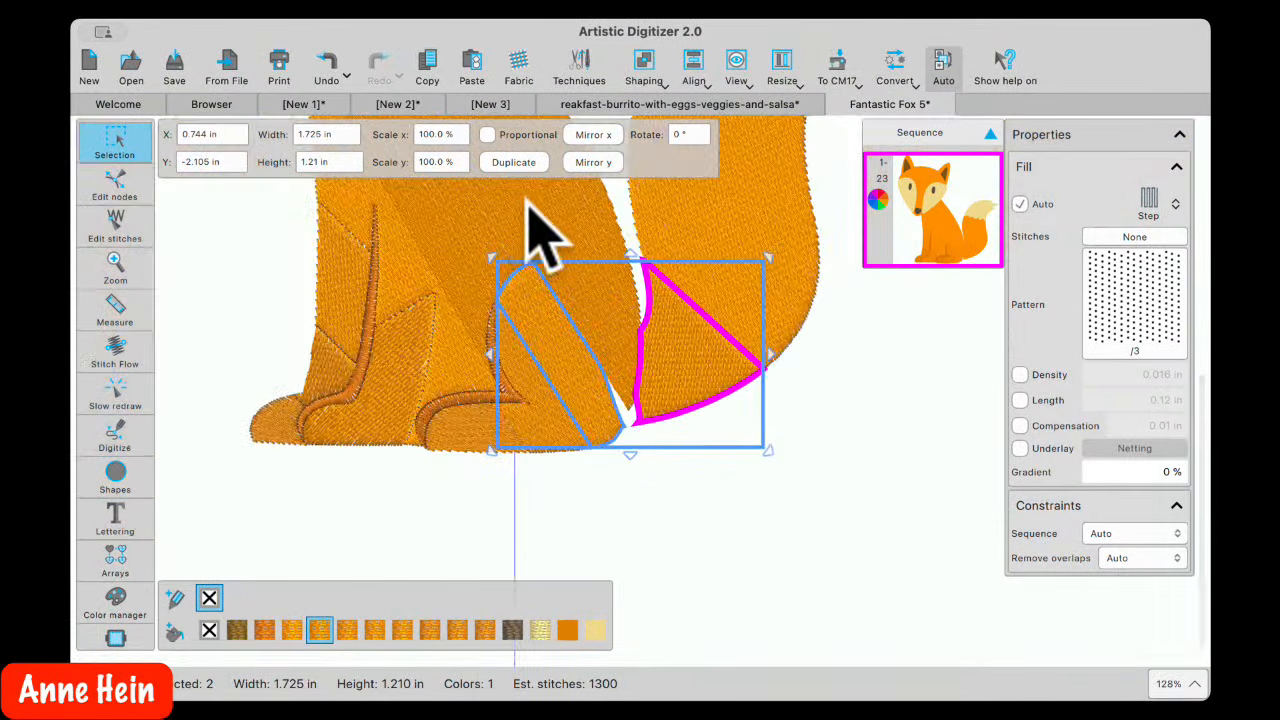
Move the body fill's lower pointed node beside the tail down onto the hind leg to cover the gap
click(650, 545)
click(609, 325)
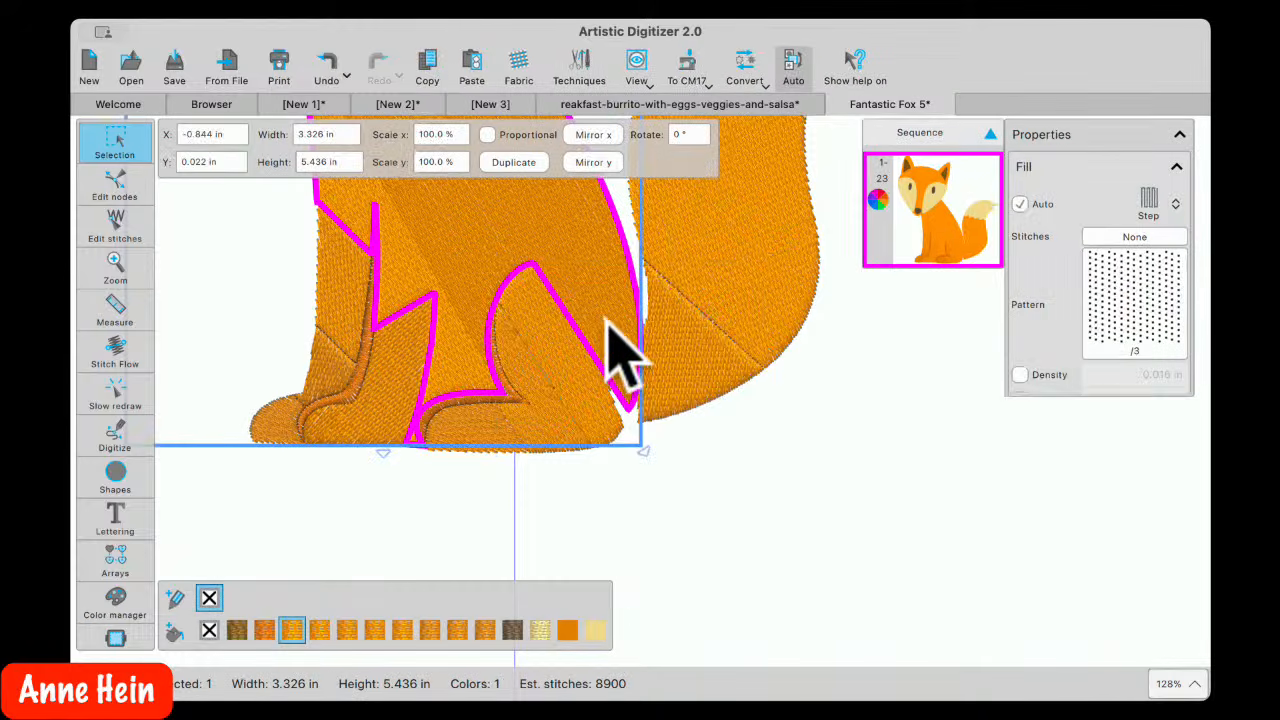
click(118, 182)
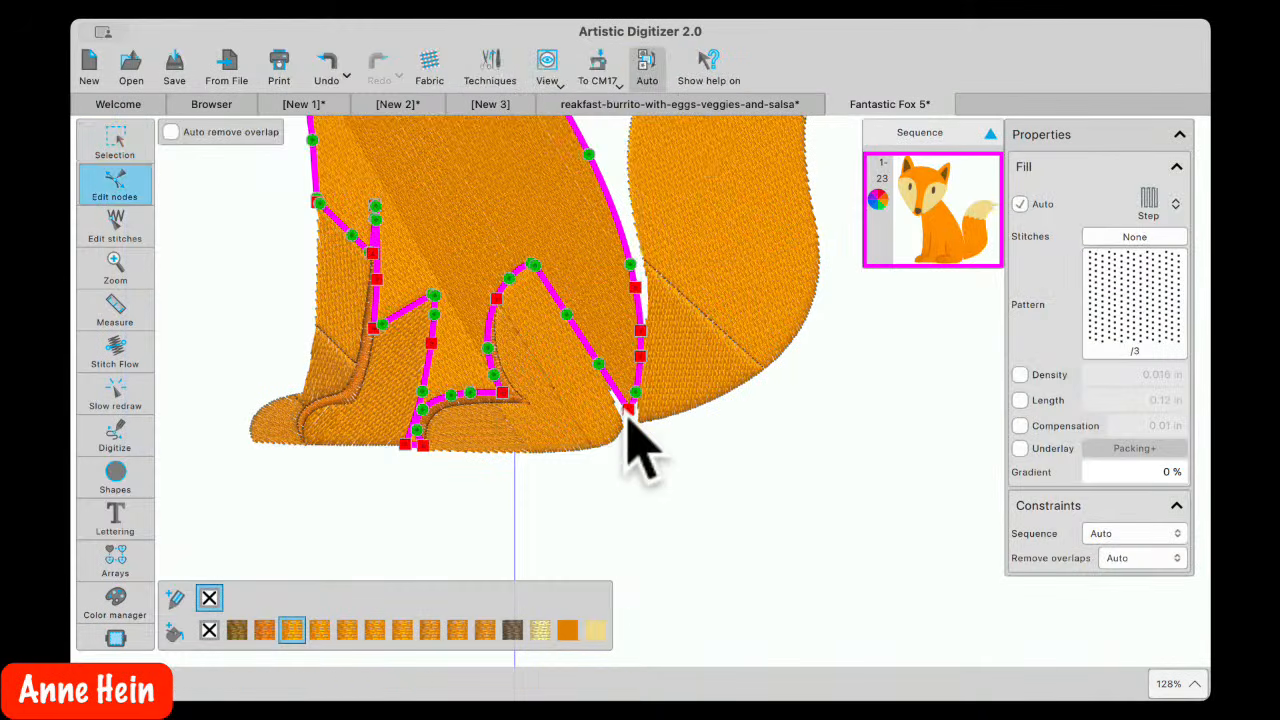
drag(627, 407, 620, 431)
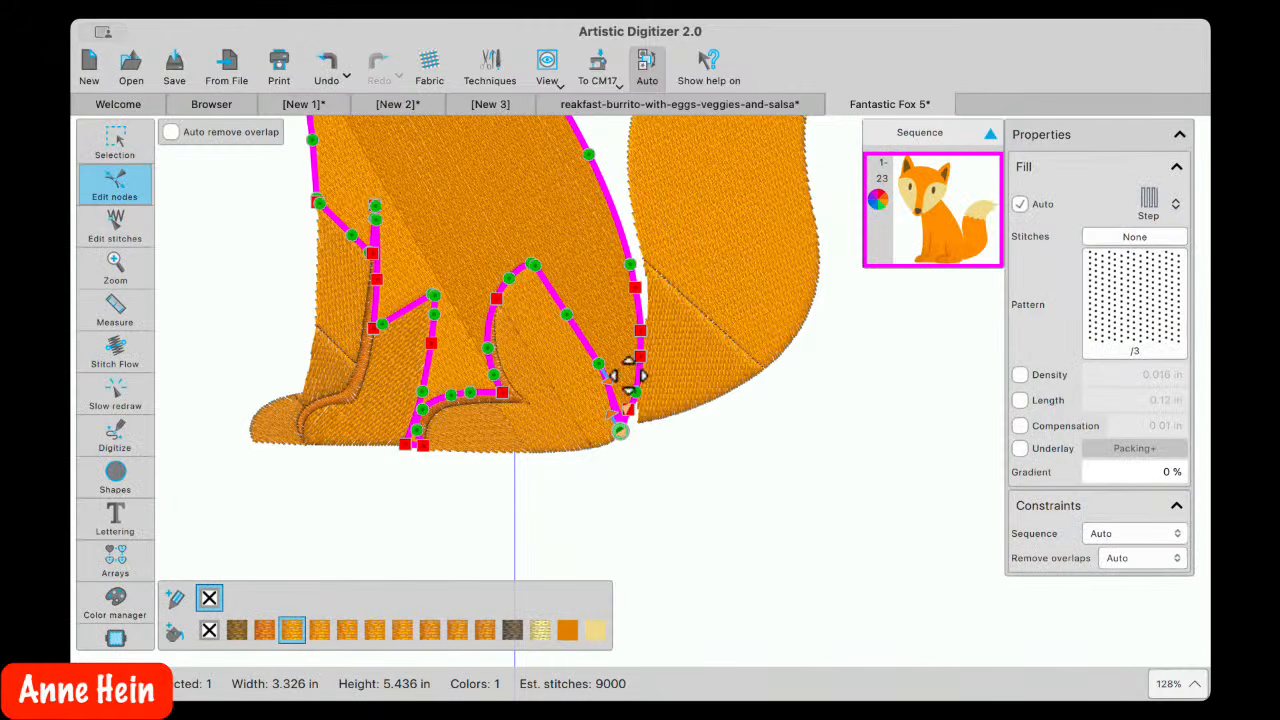
click(115, 143)
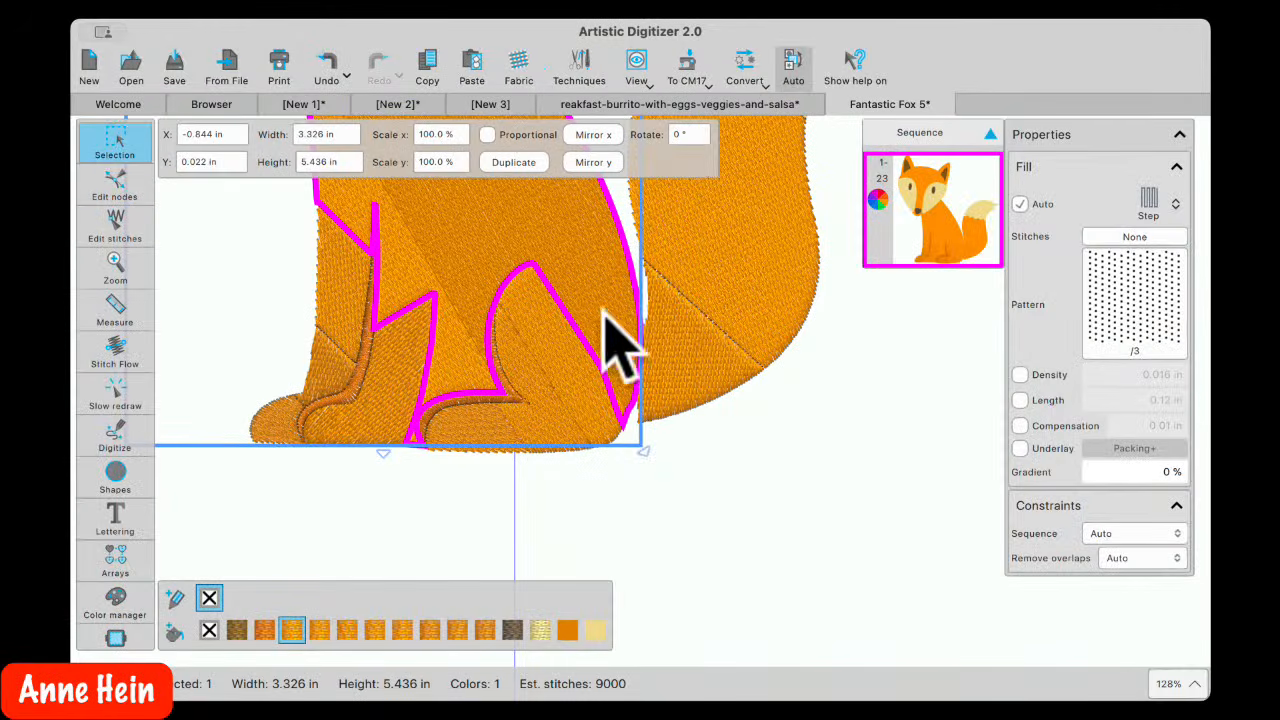
Select the lower tail, upper orange tail and cream tip together and move them about 0.14 in right, away from the body
click(680, 368)
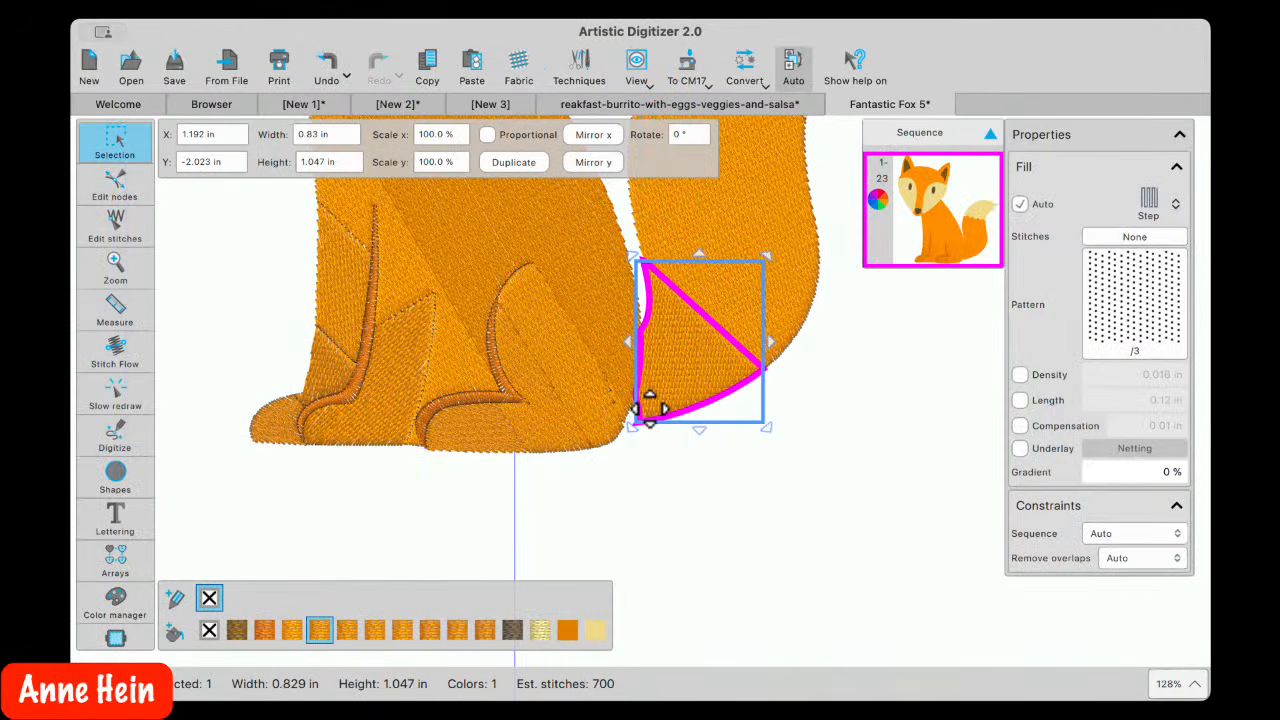
right_click(785, 215)
click(735, 230)
scroll(740, 225, up, 5)
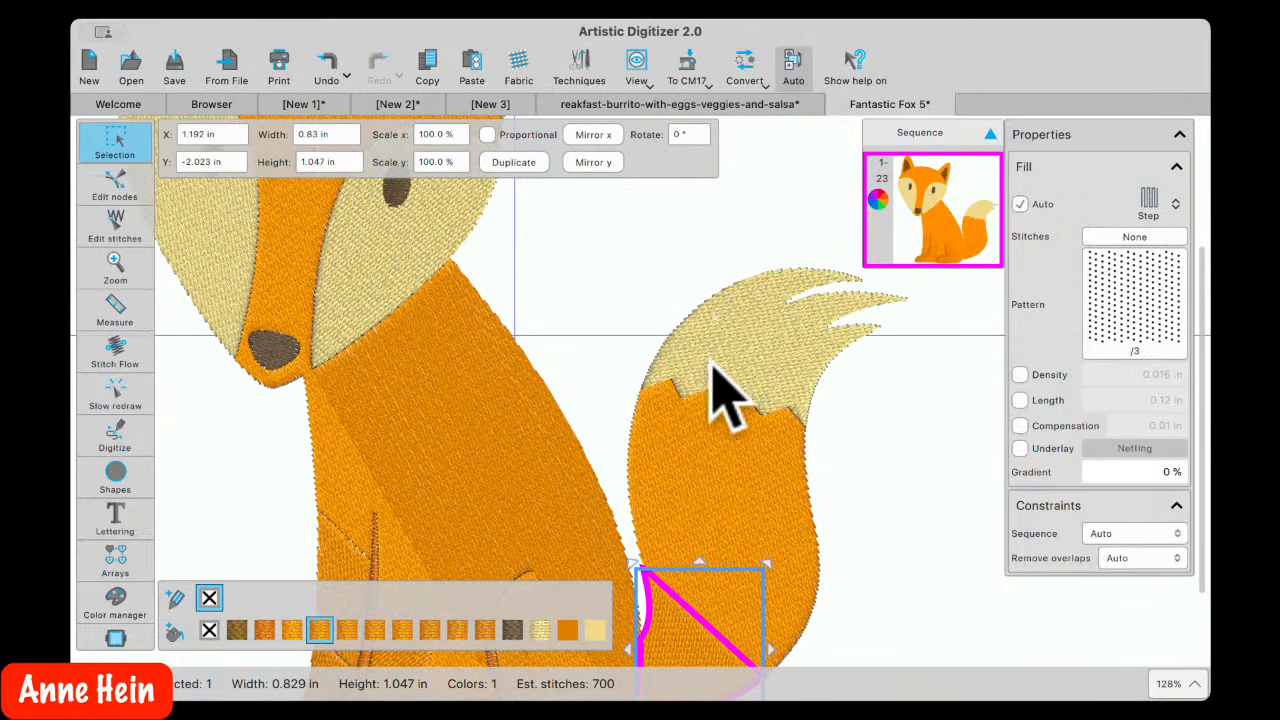
shift+click(705, 470)
shift+click(725, 365)
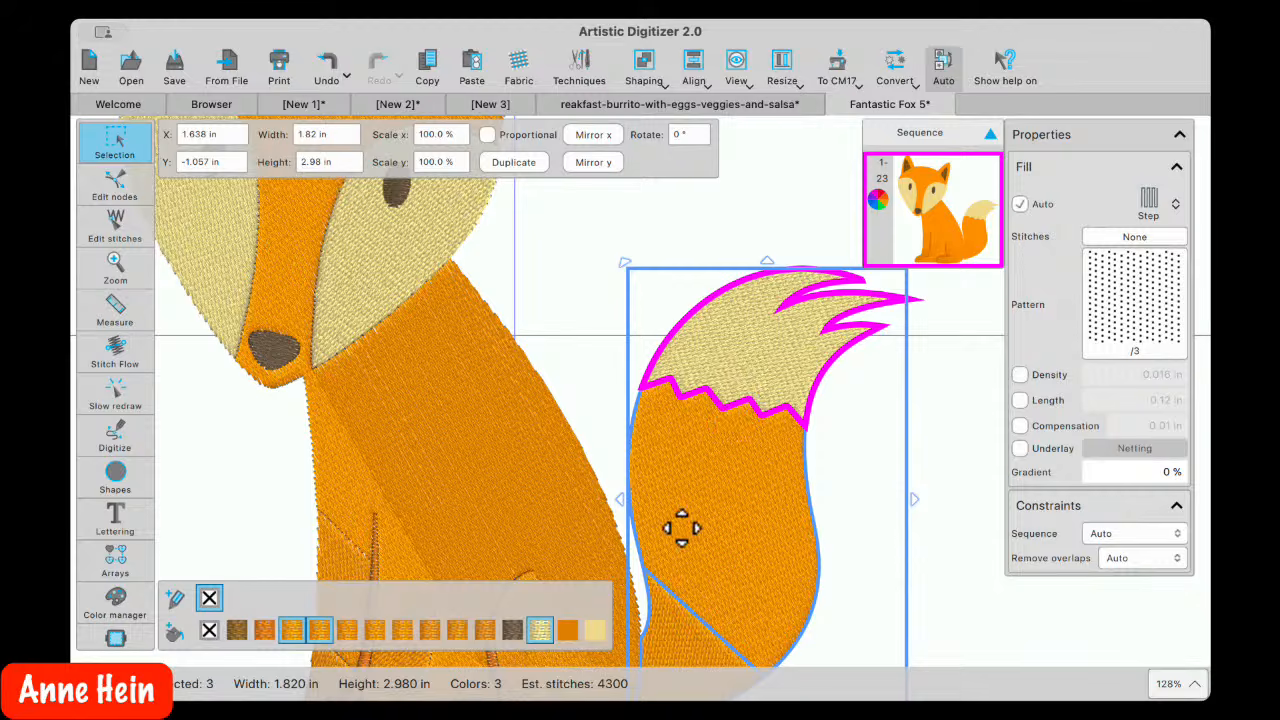
drag(680, 525, 704, 525)
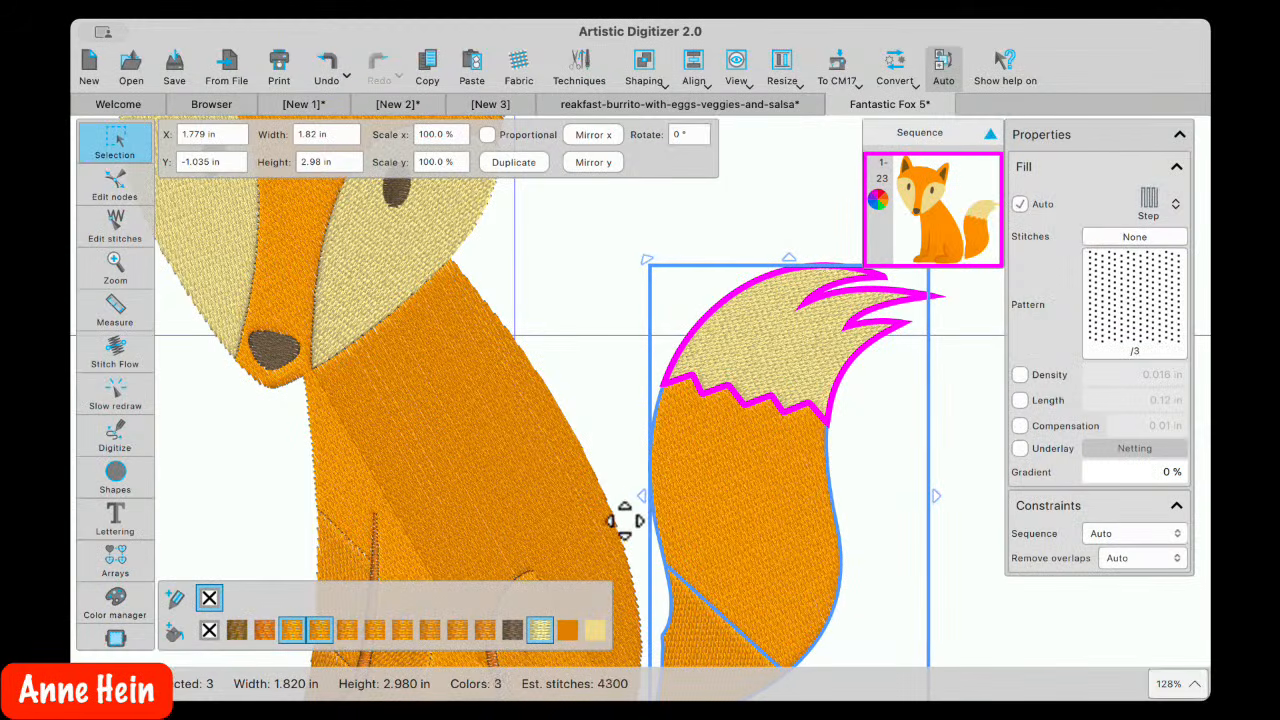
scroll(628, 460, up, 2)
scroll(628, 460, down, 5)
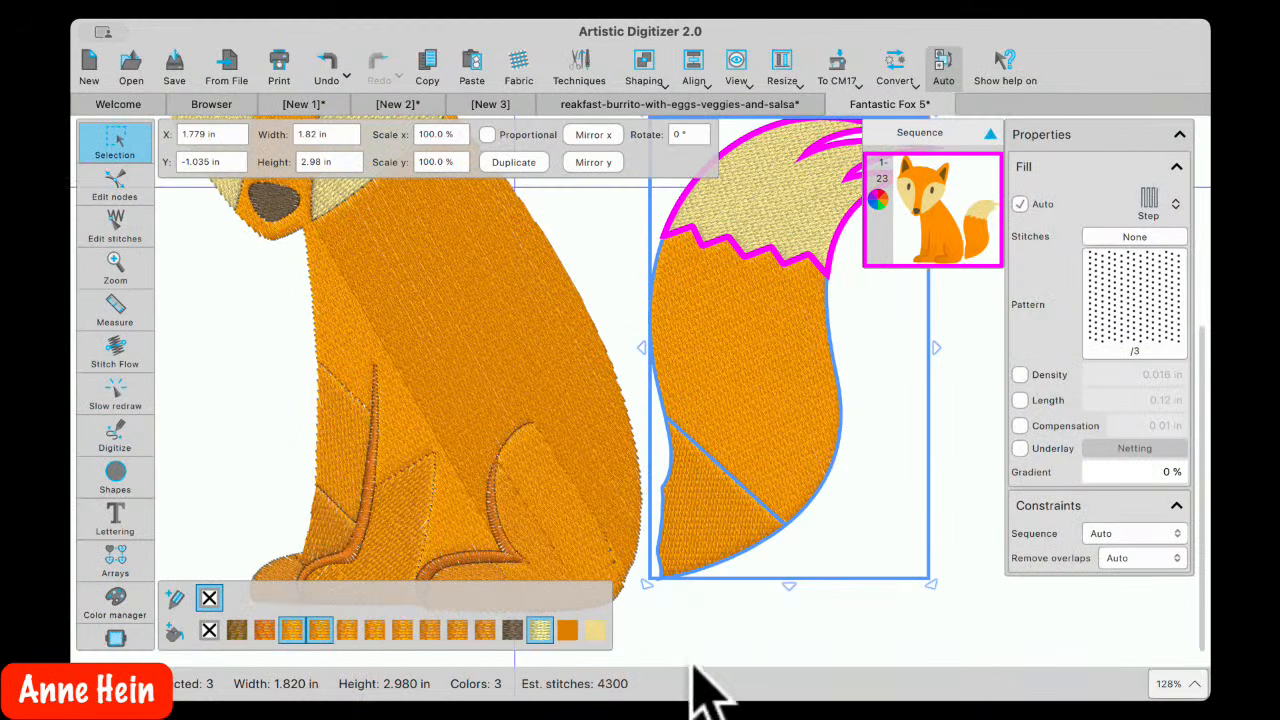
Select only the lower tail piece and the larger orange tail piece together
click(718, 615)
click(695, 525)
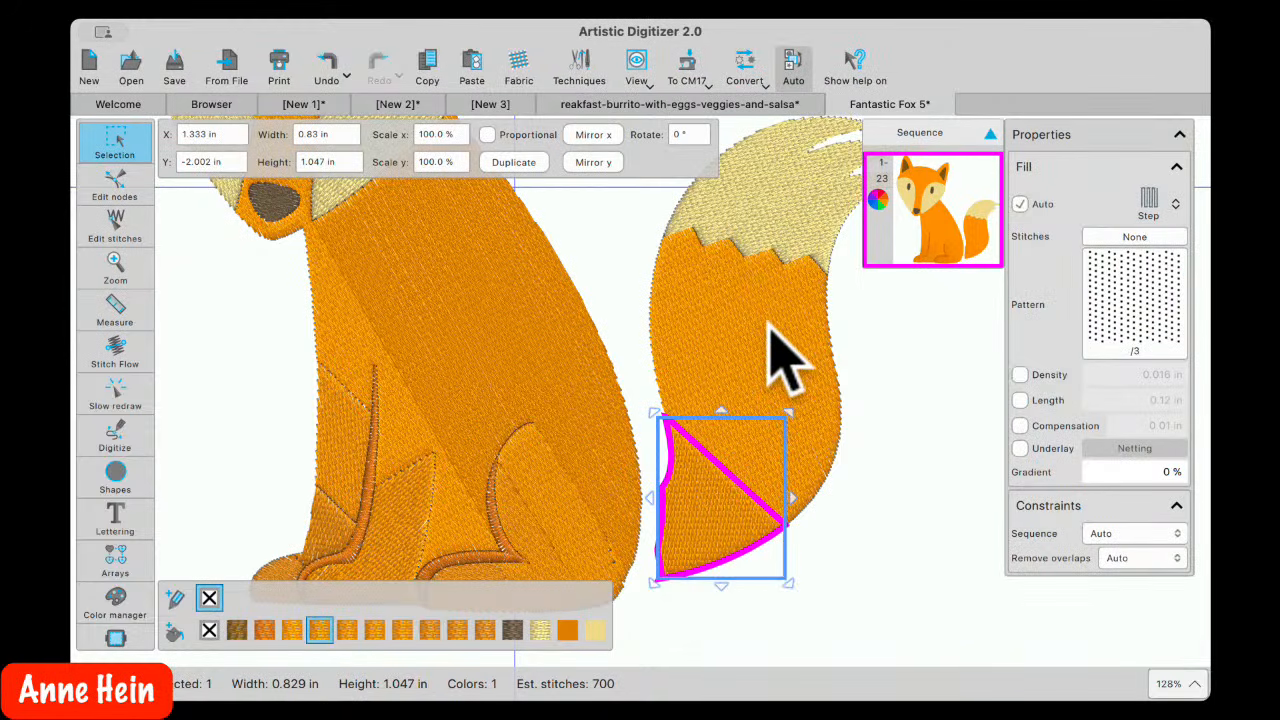
shift+click(723, 380)
Try to combine the two orange tail pieces into one object
right_click(723, 380)
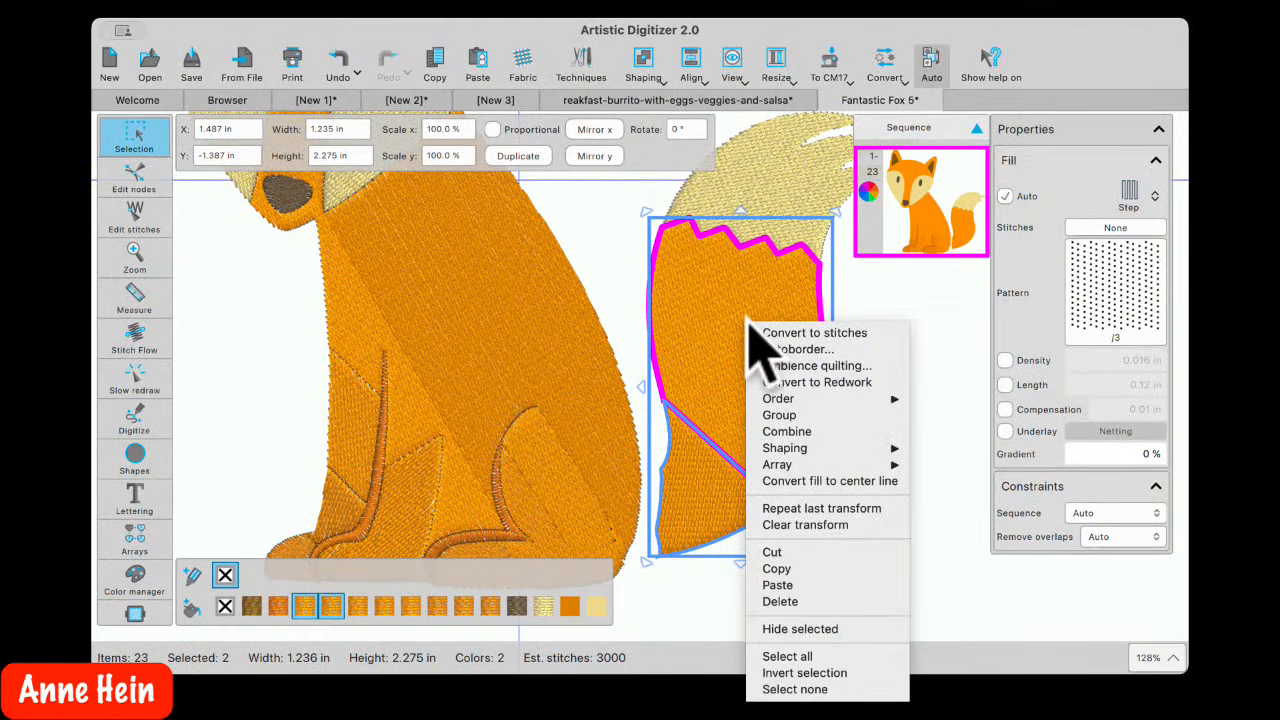
click(785, 431)
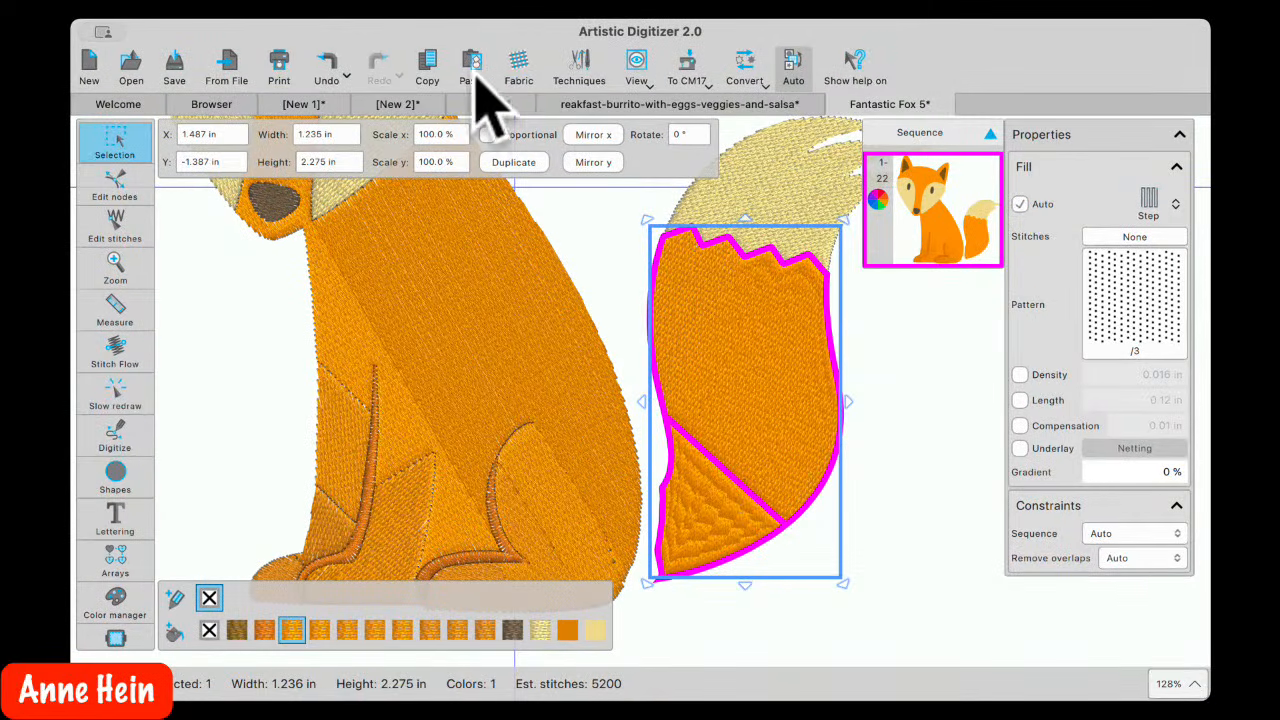
click(330, 62)
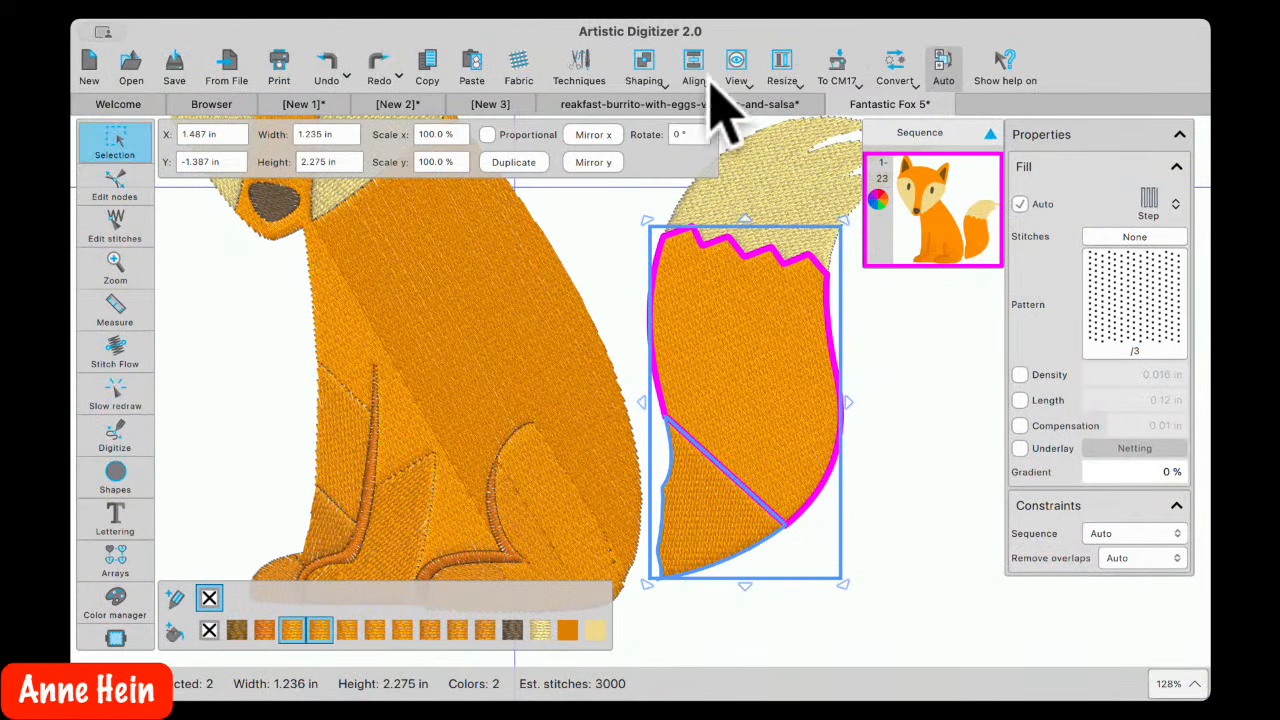
Merge the two orange tail pieces into one continuous fill with a shaping operation
click(644, 62)
click(662, 105)
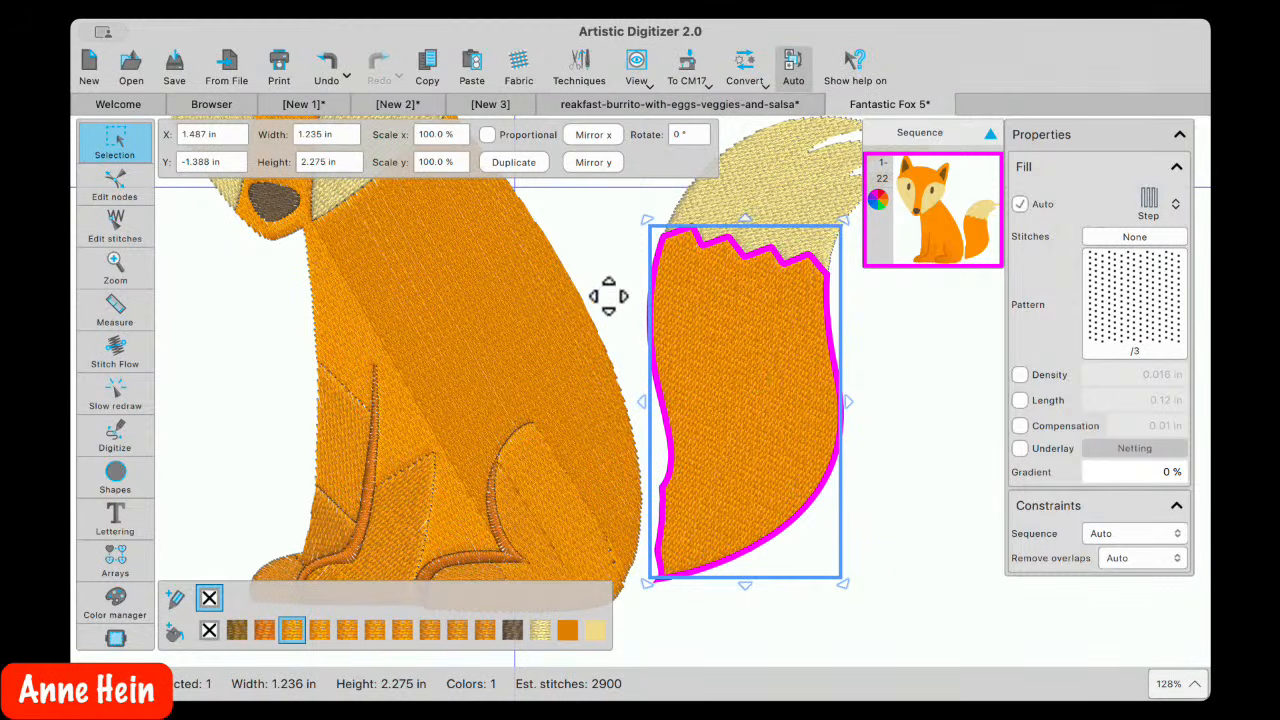
click(623, 271)
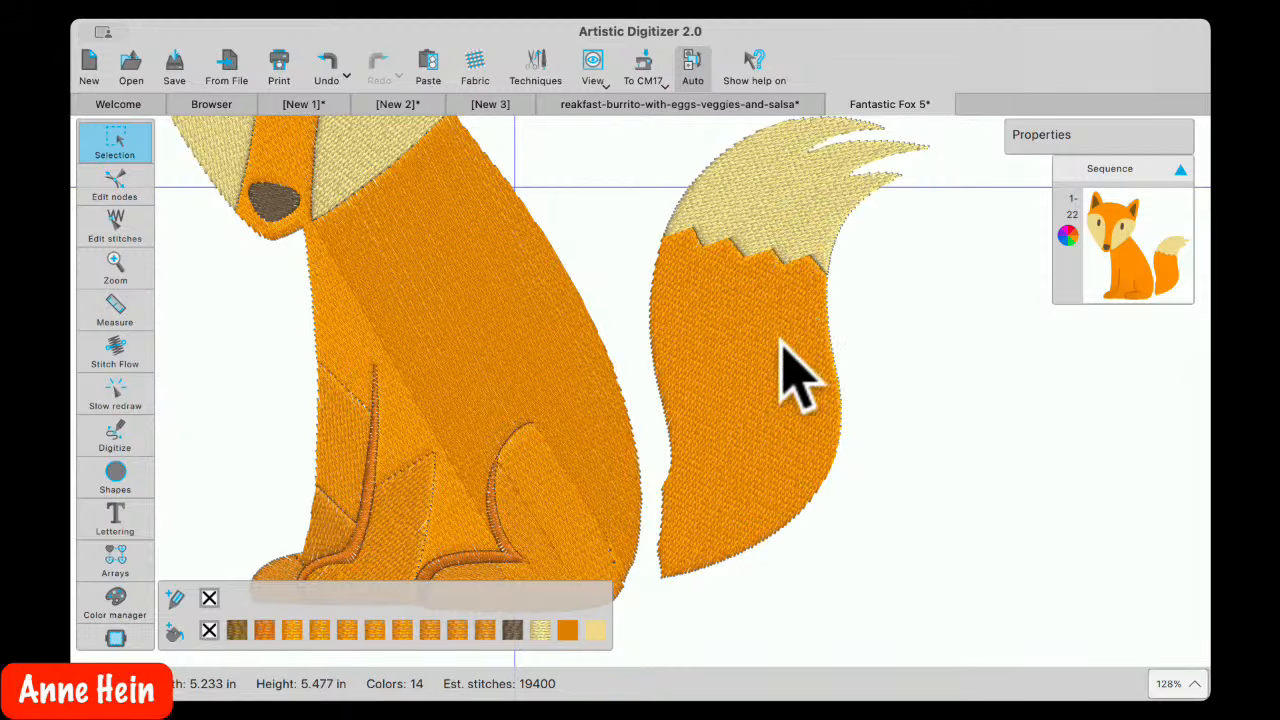
Create an autoborder around the orange tail fill: to the outside, distance 0.000 in, repeat 1, satin serial, width 0.079 in
click(743, 350)
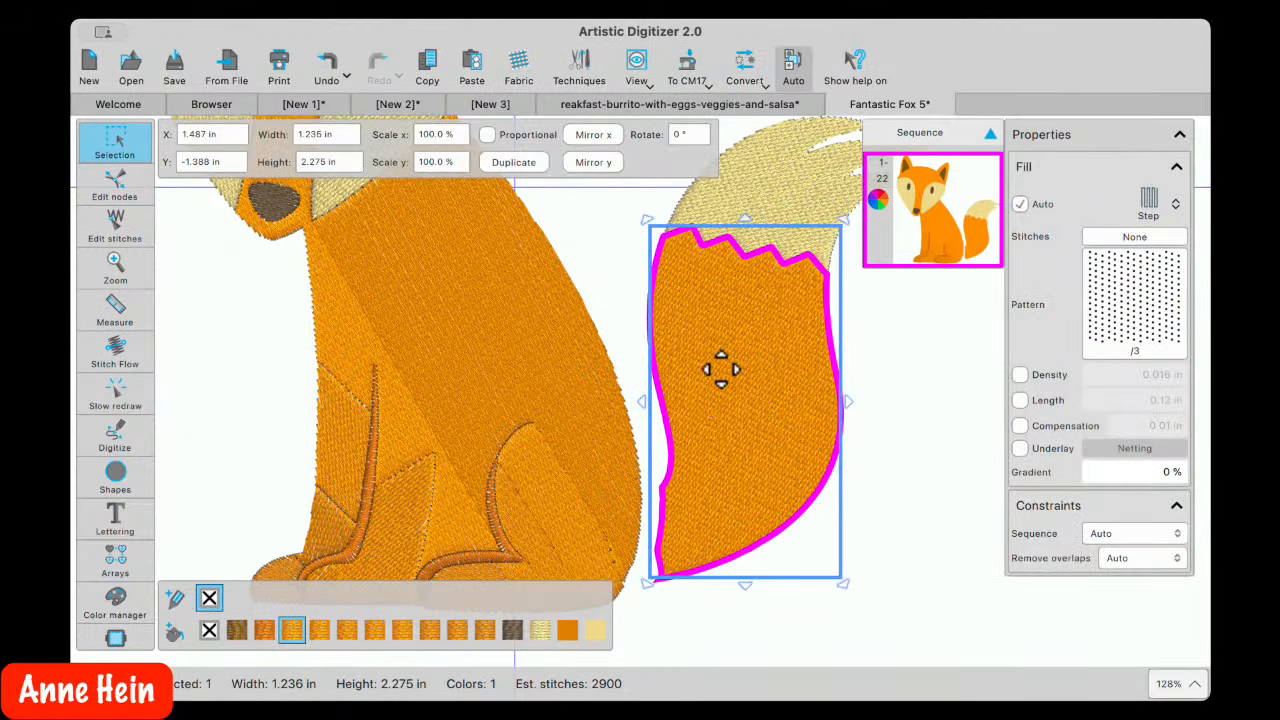
click(743, 62)
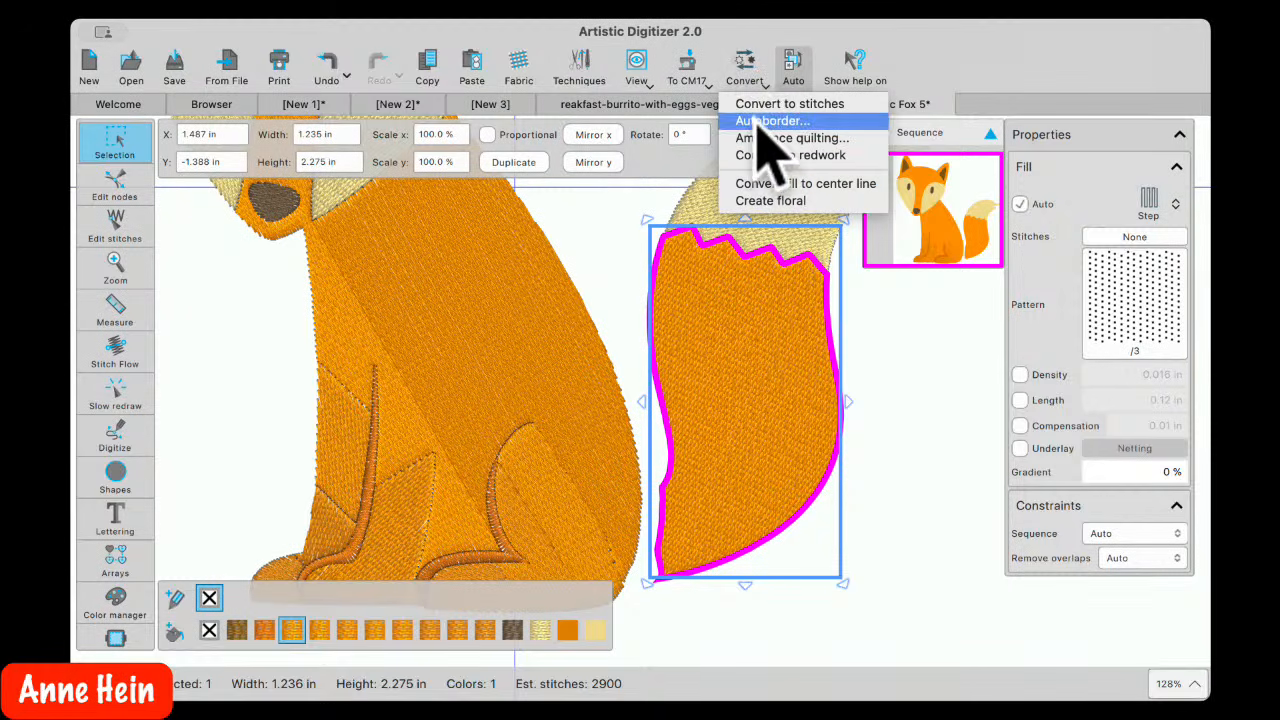
click(770, 121)
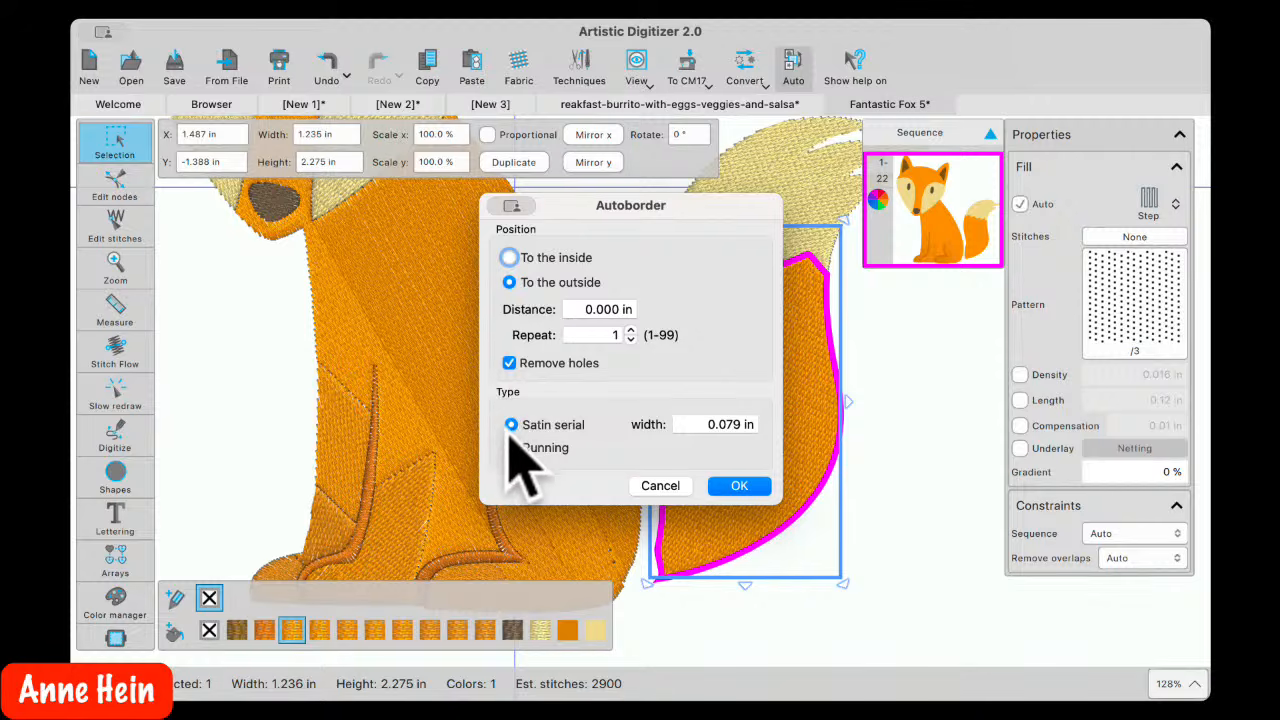
click(739, 486)
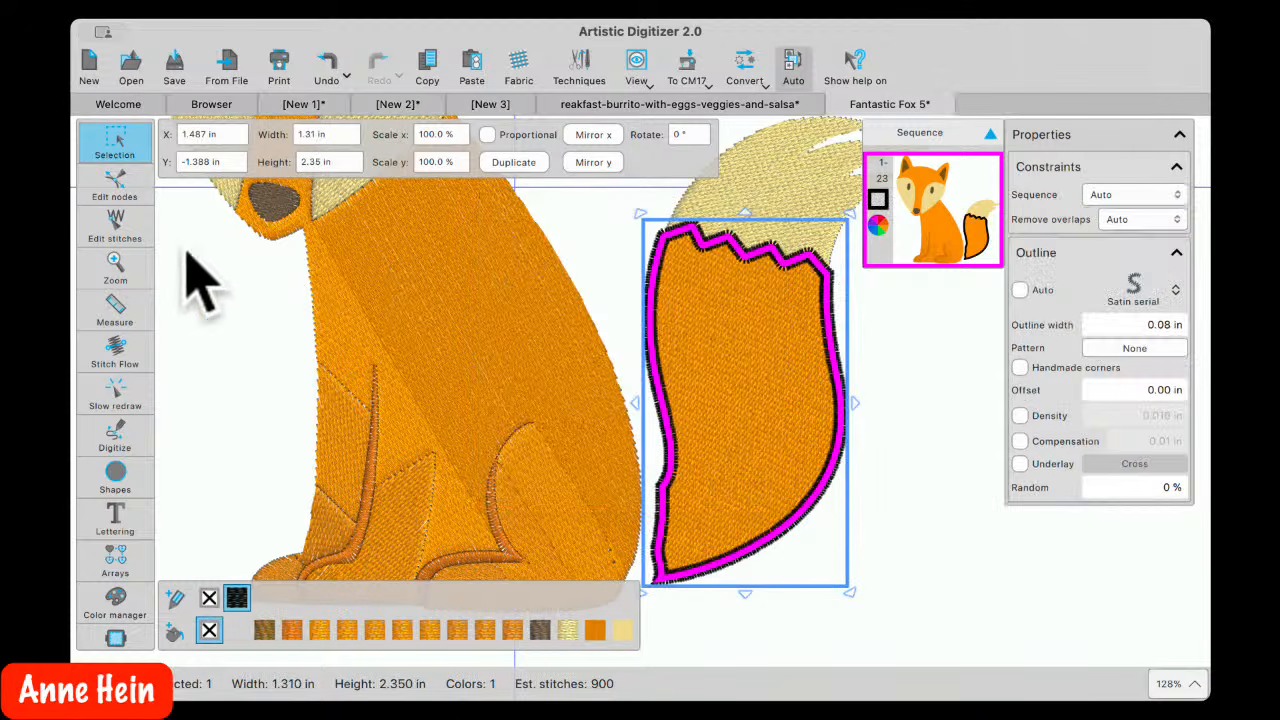
Recolor the tail's black satin border with the same orange thread as the tail fill
click(116, 186)
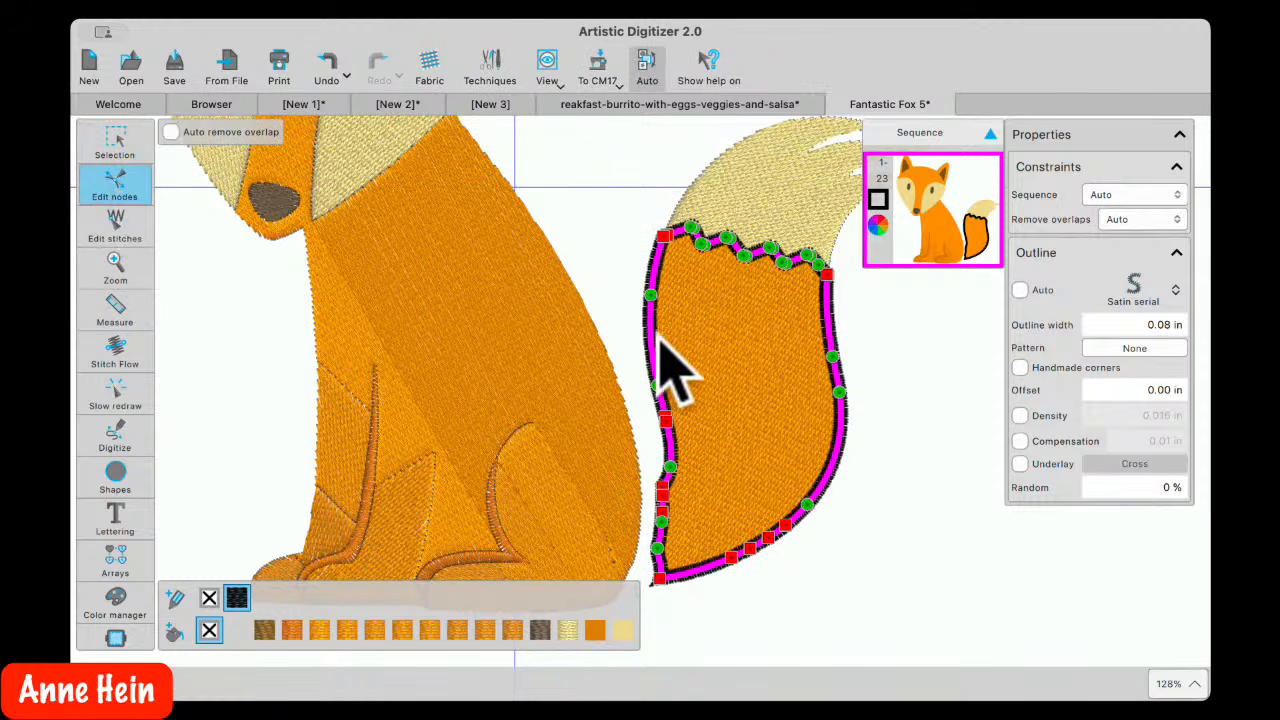
scroll(660, 380, up, 1)
scroll(660, 380, up, 3)
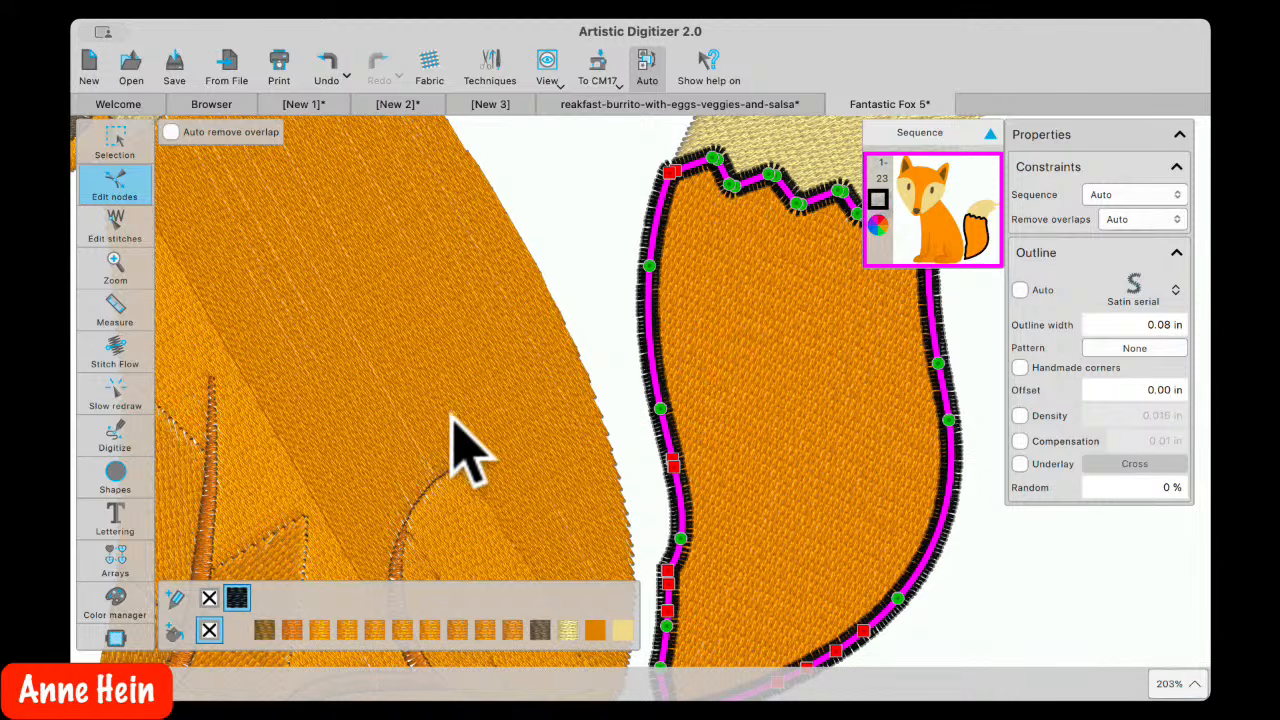
click(738, 338)
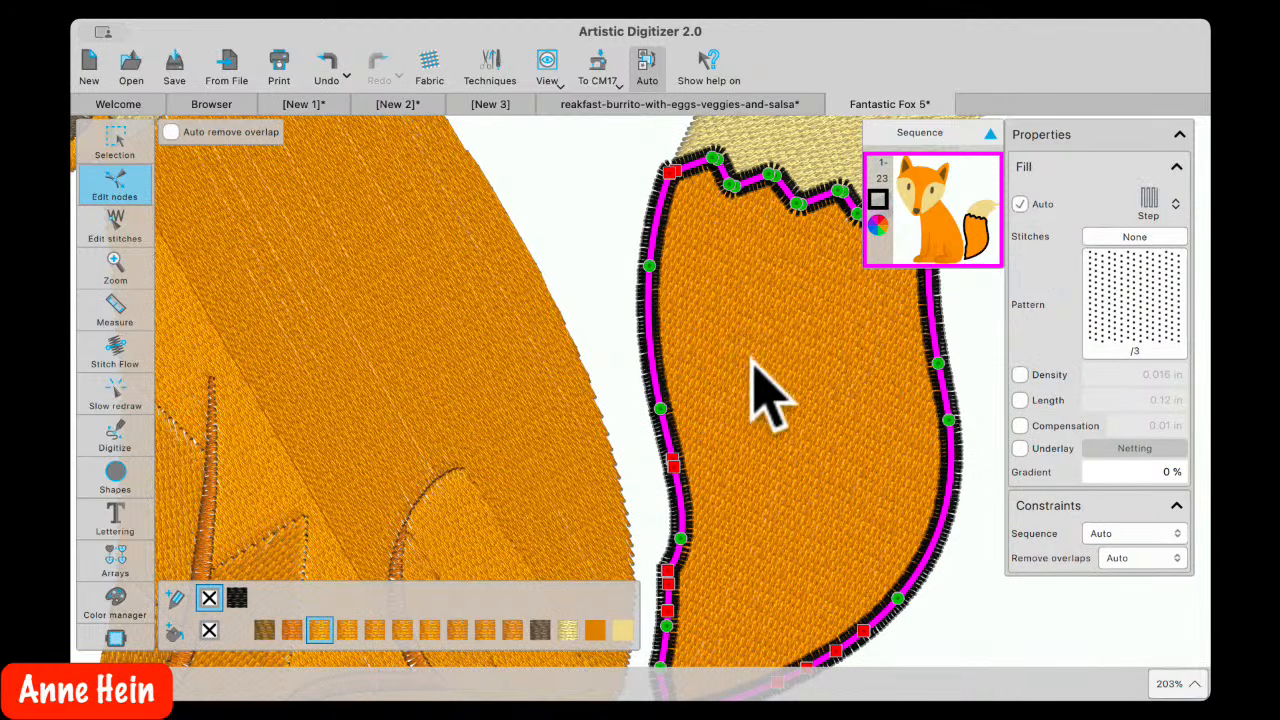
click(551, 234)
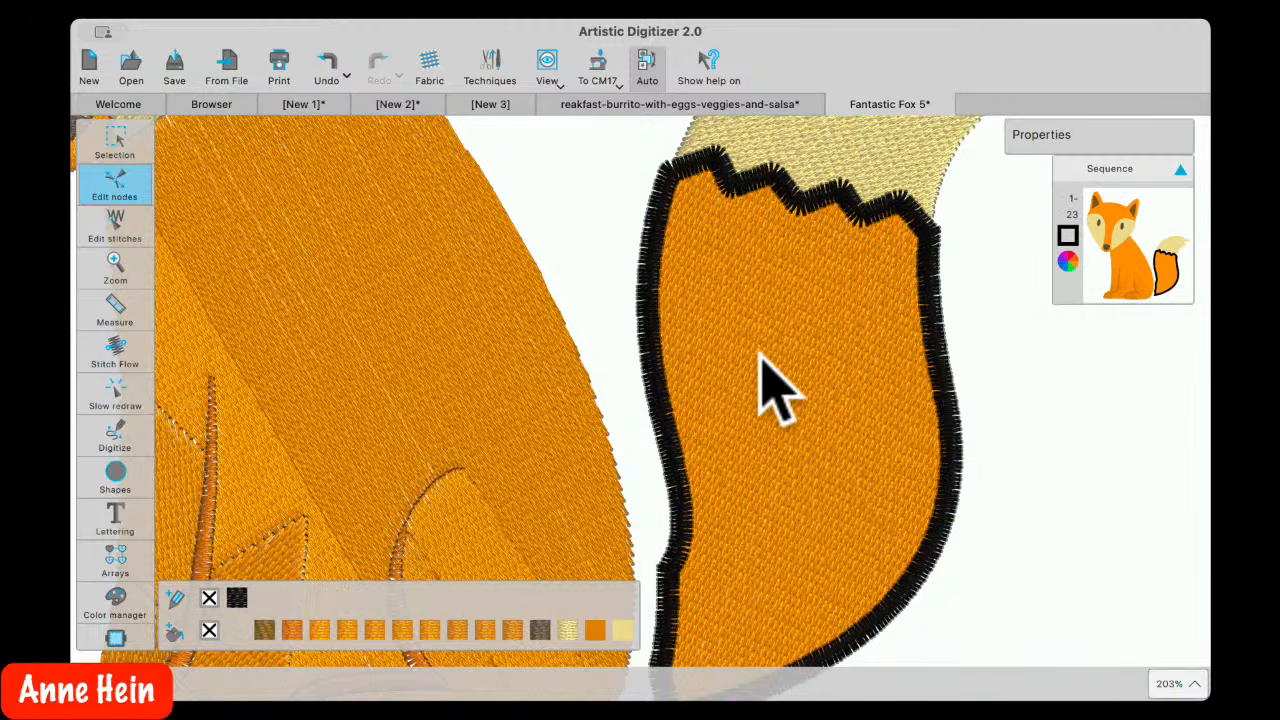
click(761, 356)
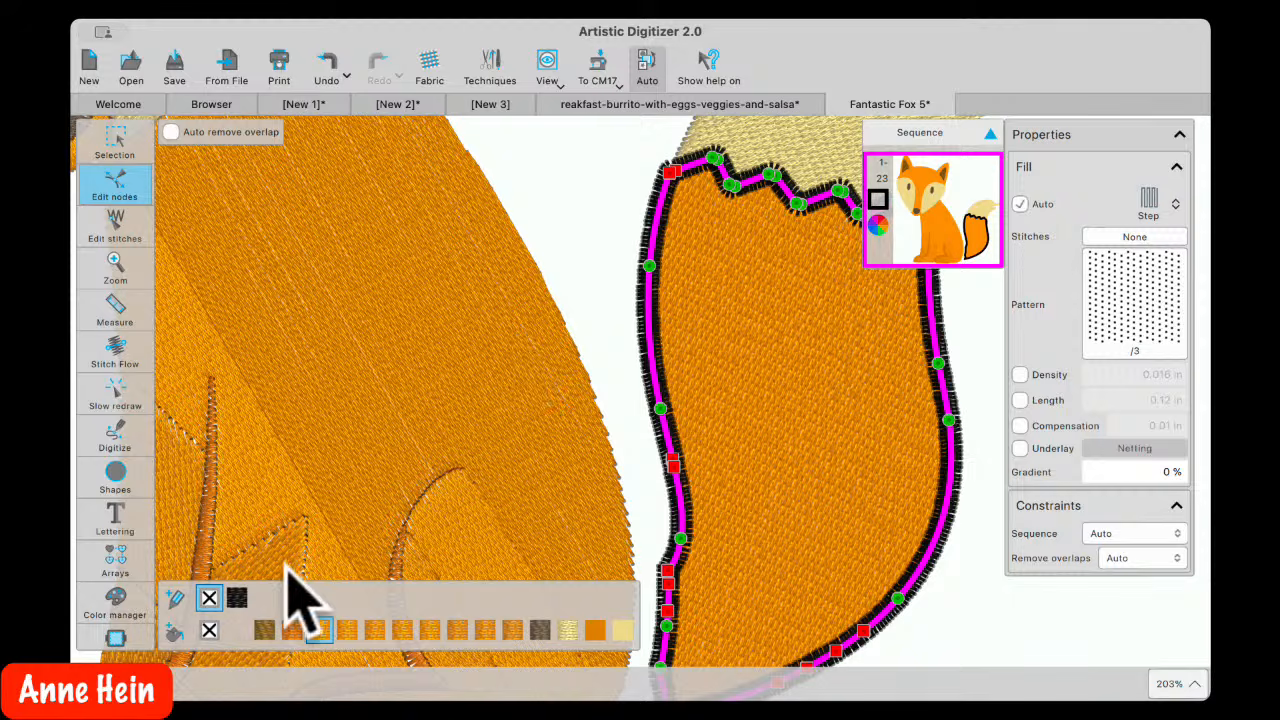
click(652, 232)
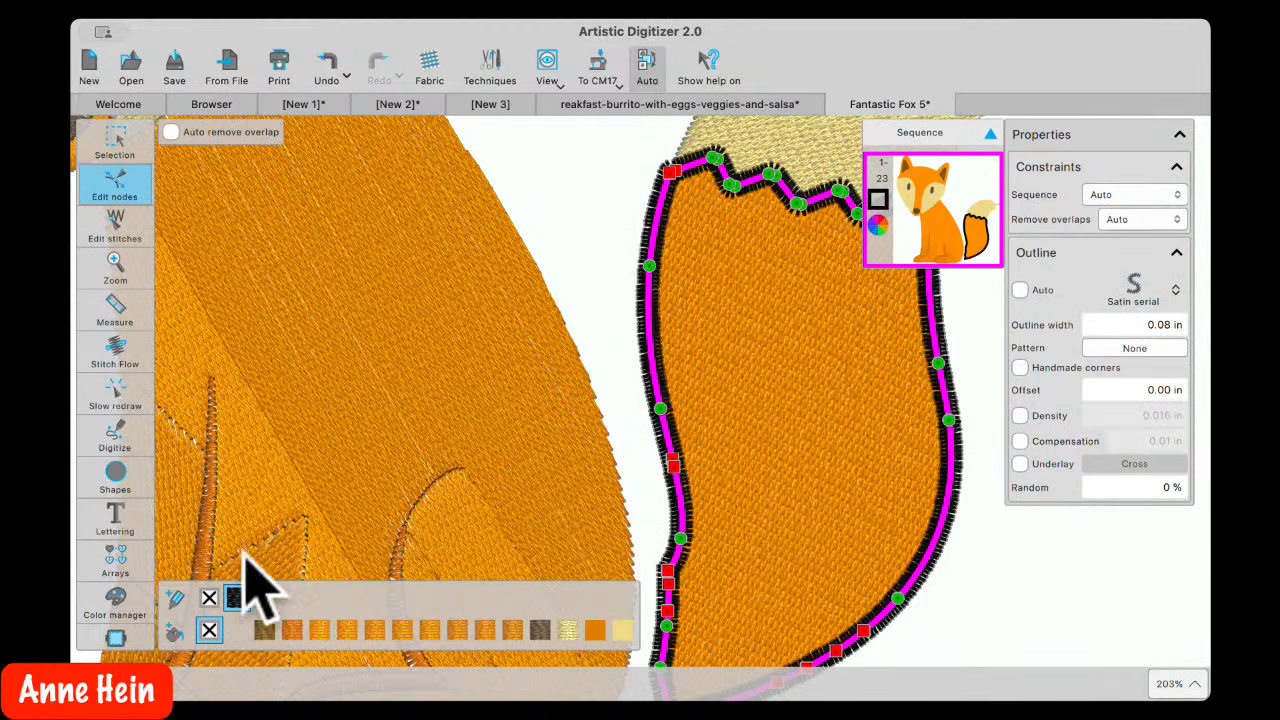
click(348, 624)
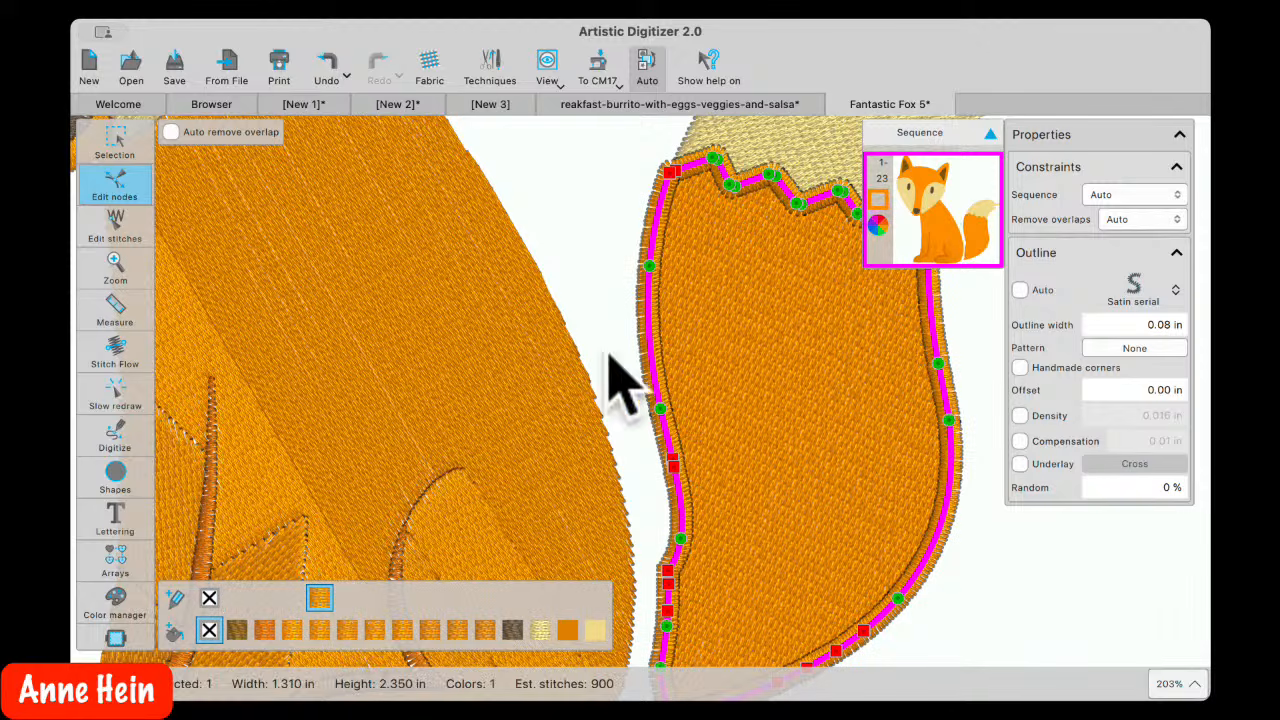
click(768, 372)
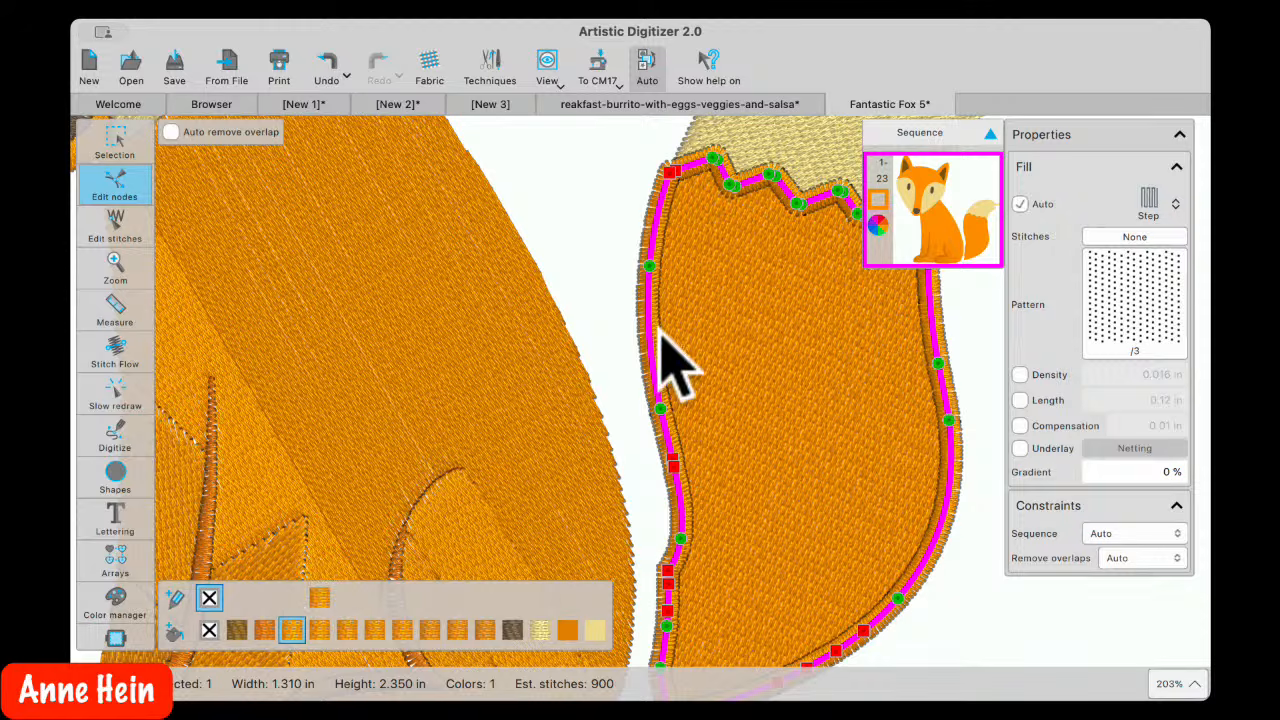
click(507, 160)
click(660, 275)
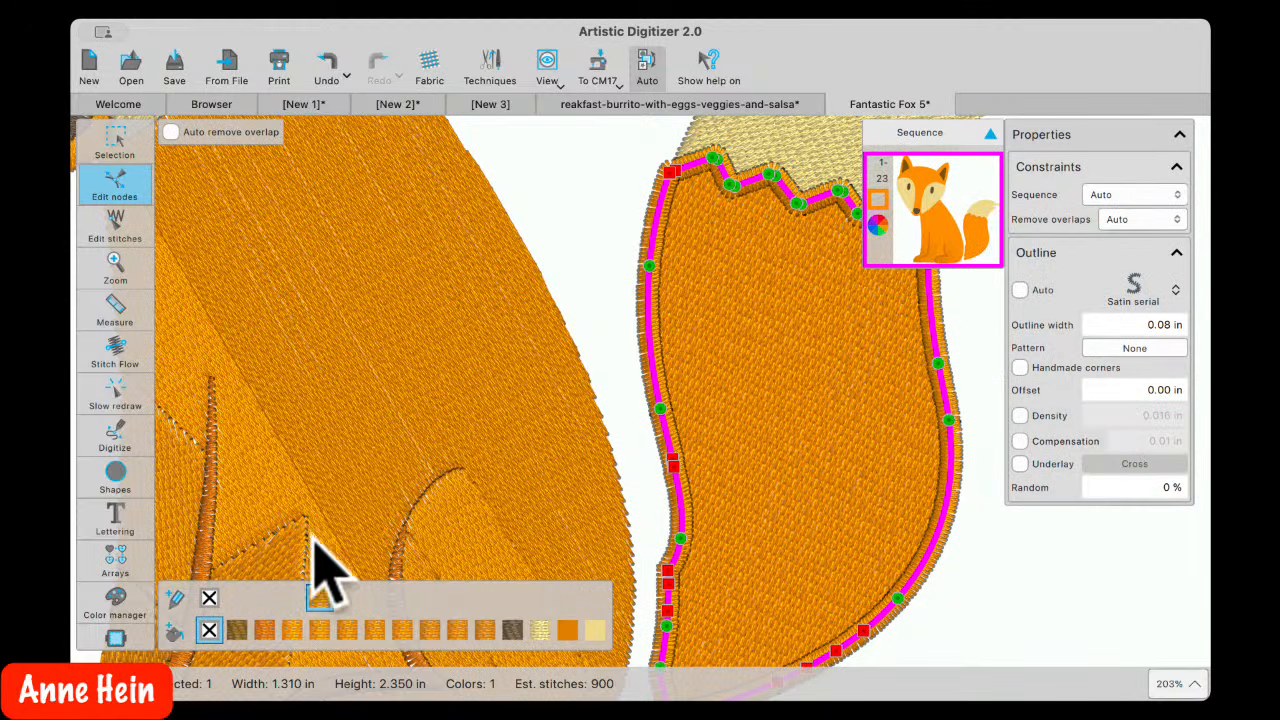
click(291, 597)
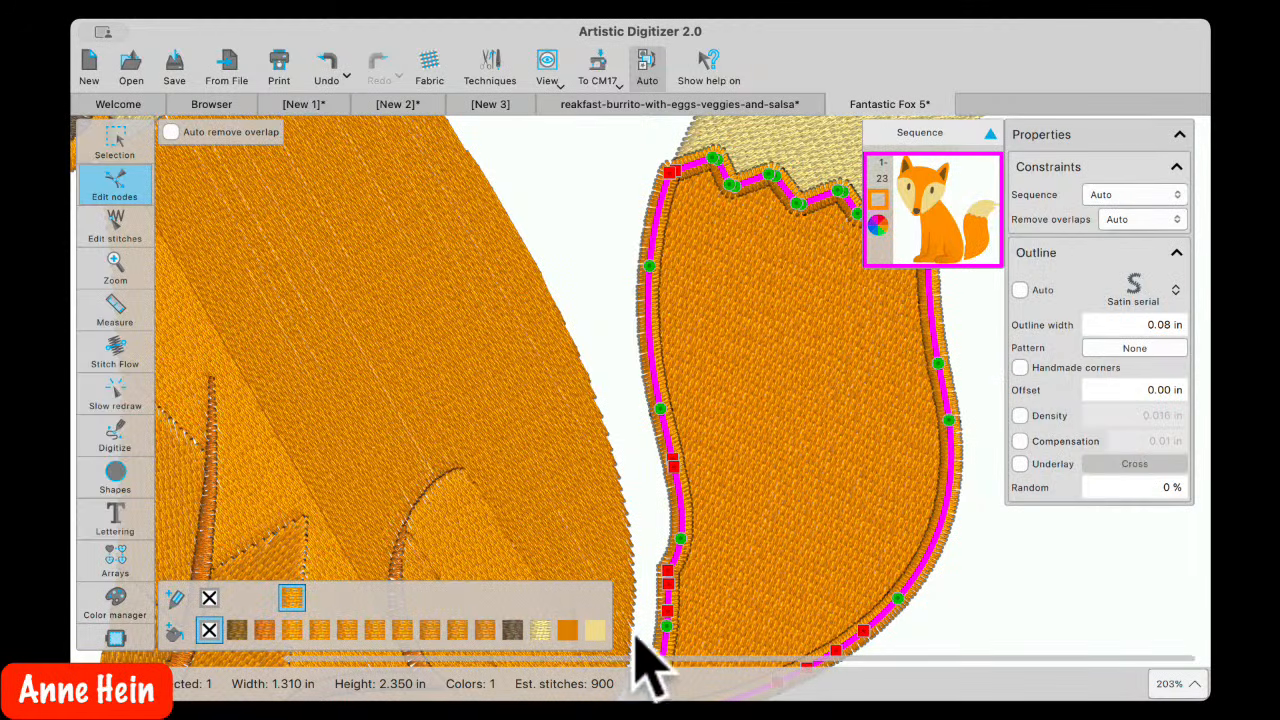
Set the outline width of the tail's satin border to 3.0 mm
scroll(770, 470, down, 3)
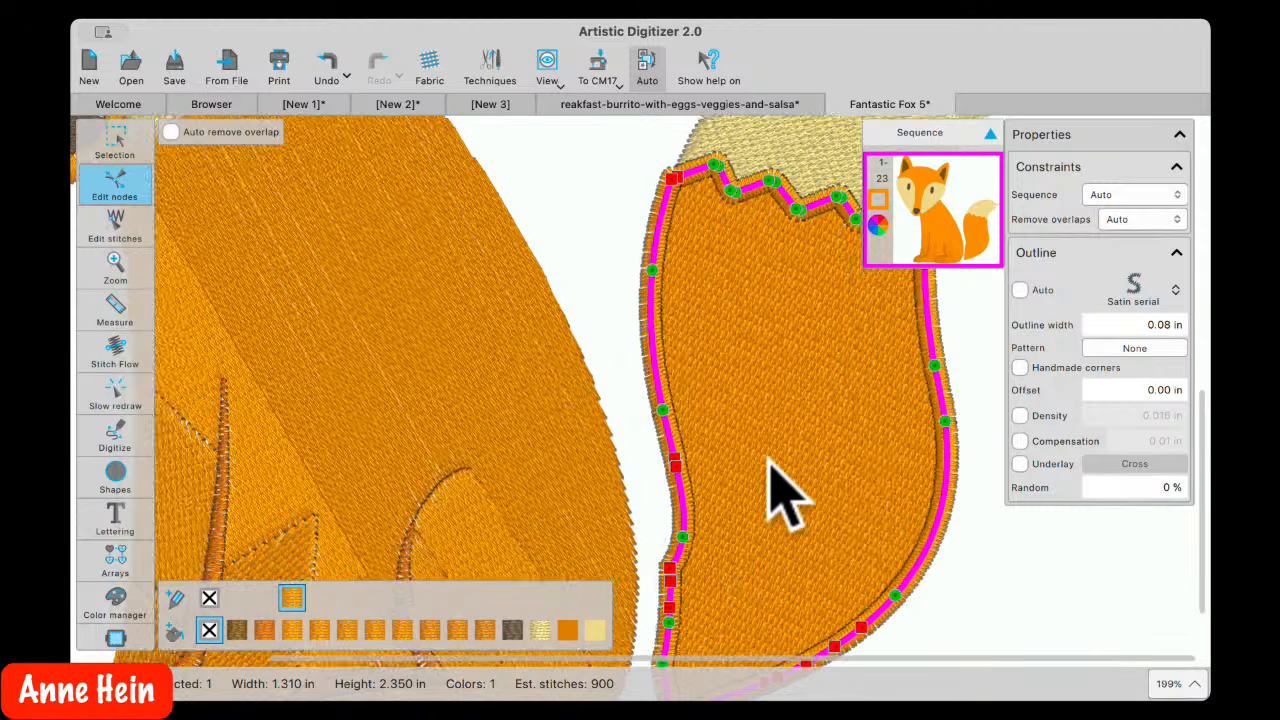
scroll(815, 540, right, 3)
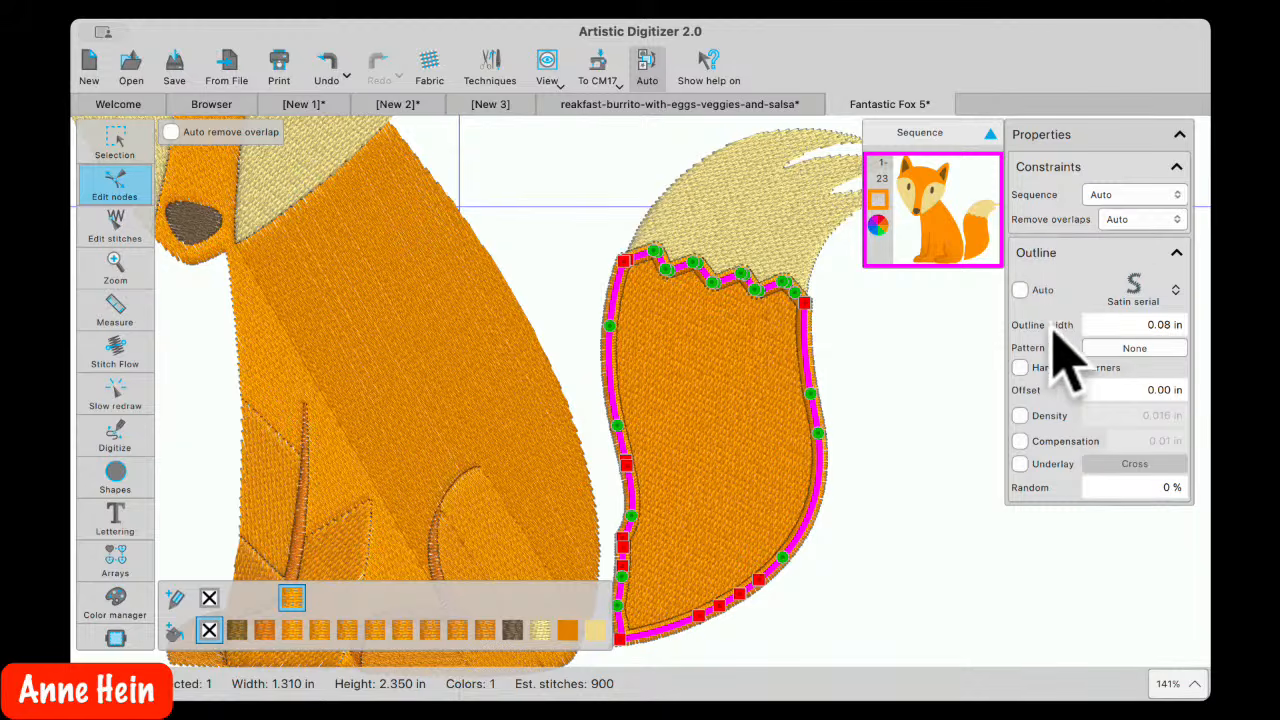
click(1160, 326)
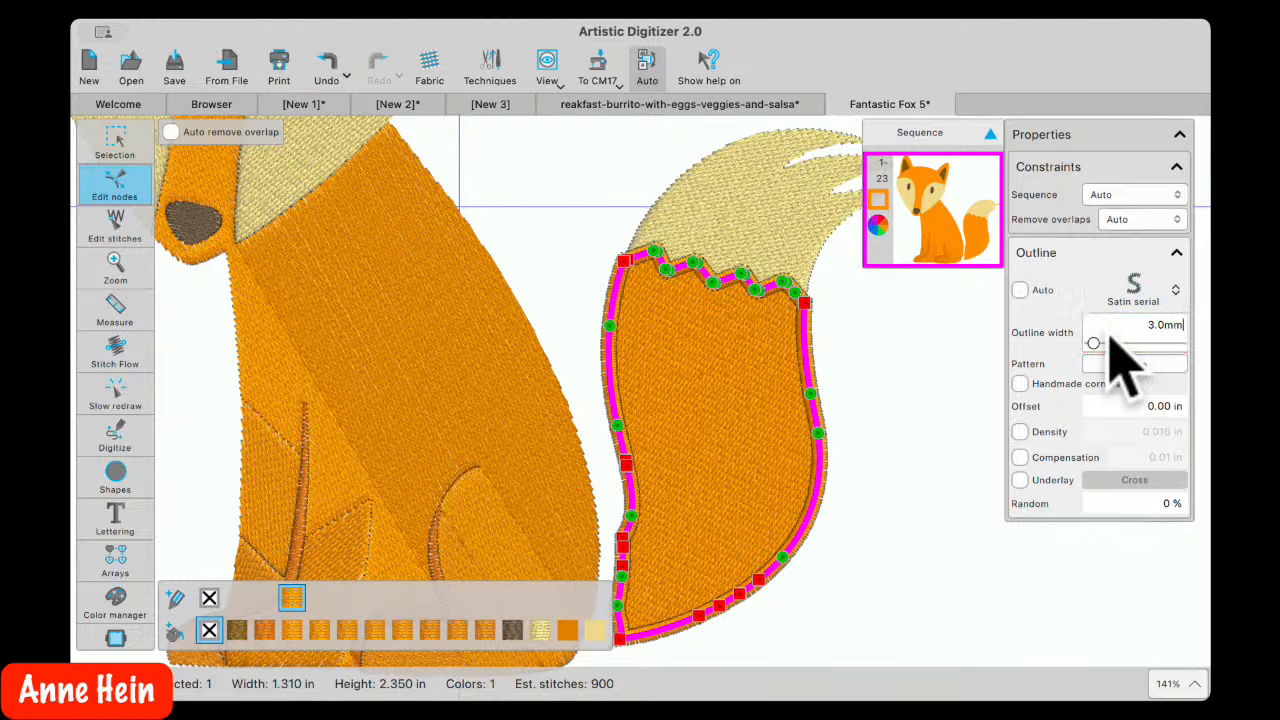
key(Return)
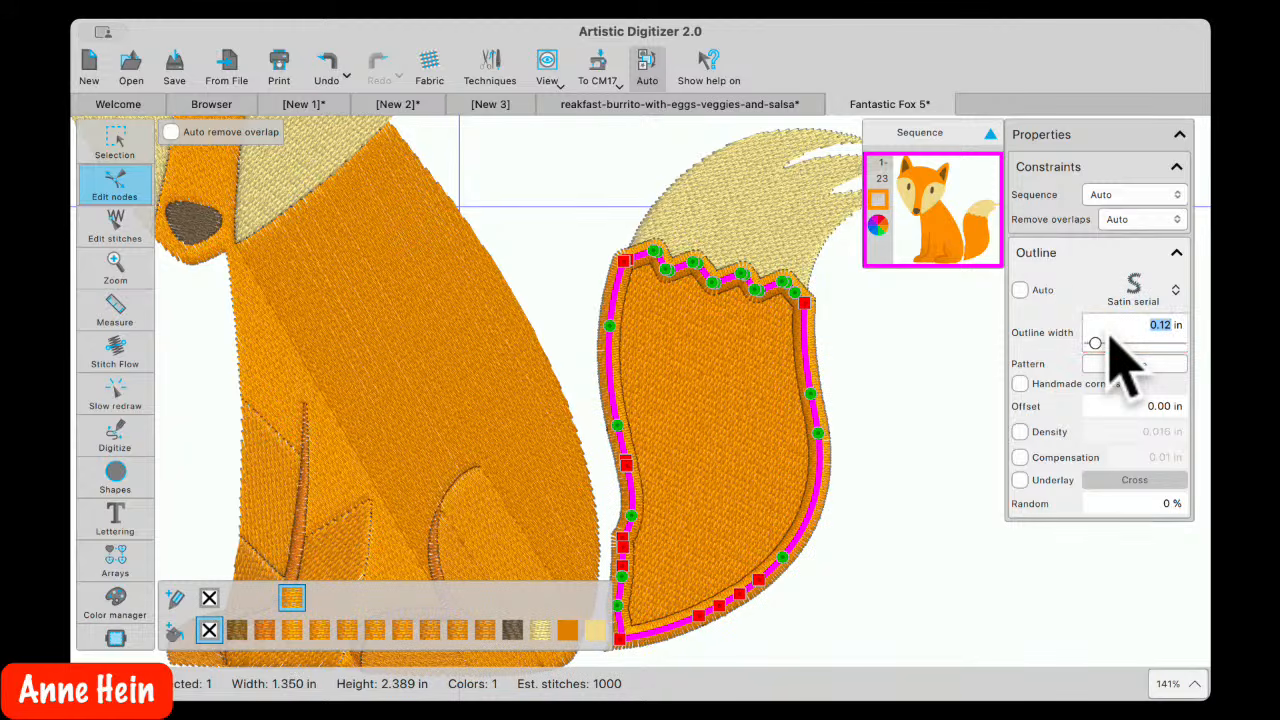
click(882, 445)
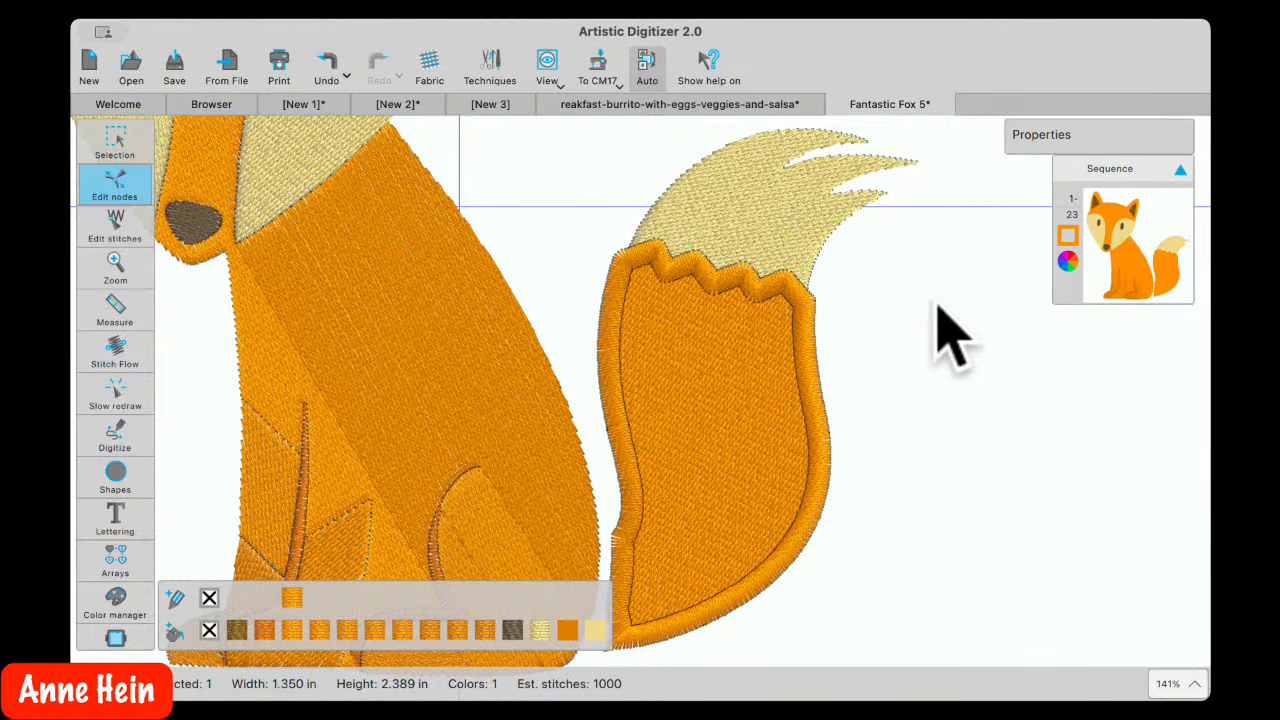
click(798, 340)
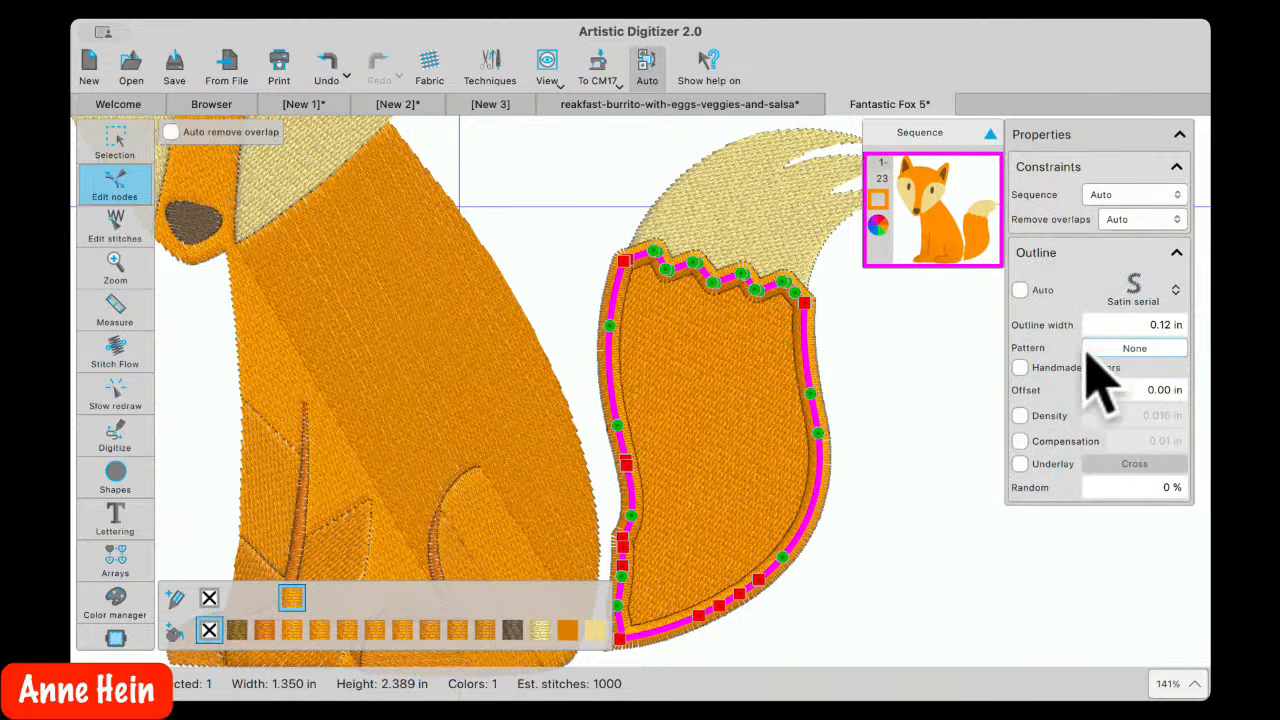
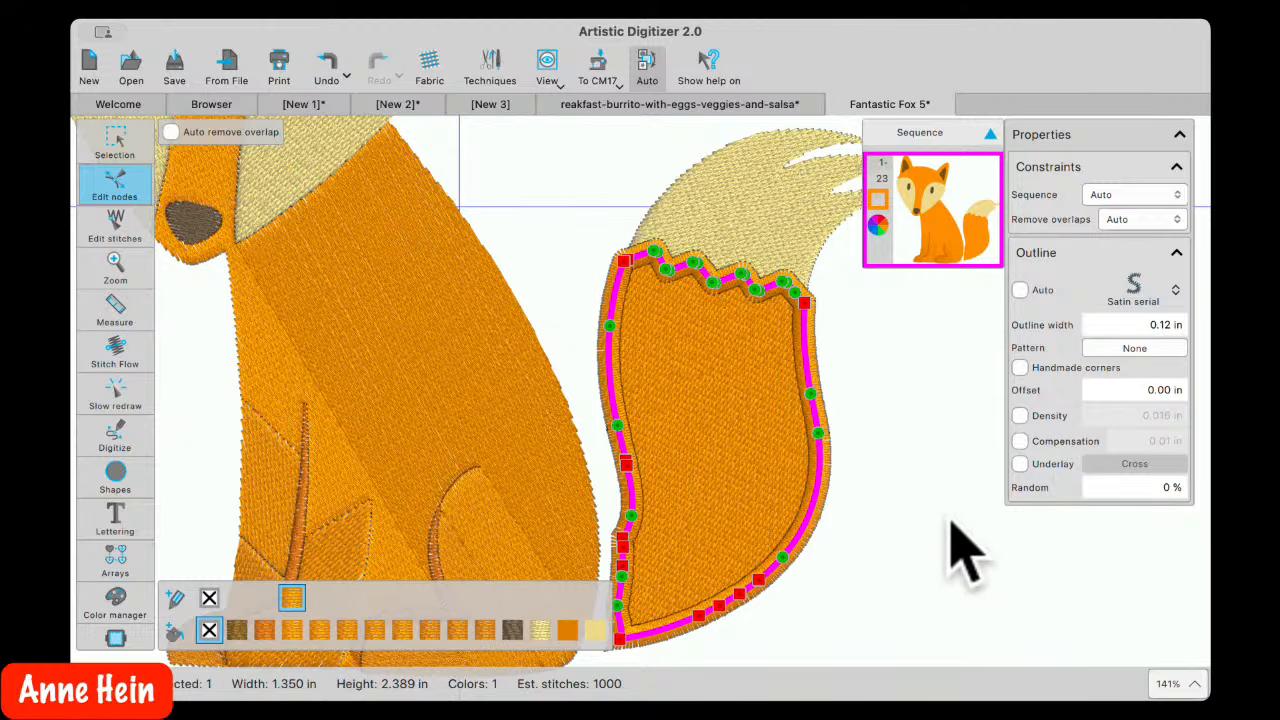
Set the random value of the orange tail's satin border to 83%
click(113, 142)
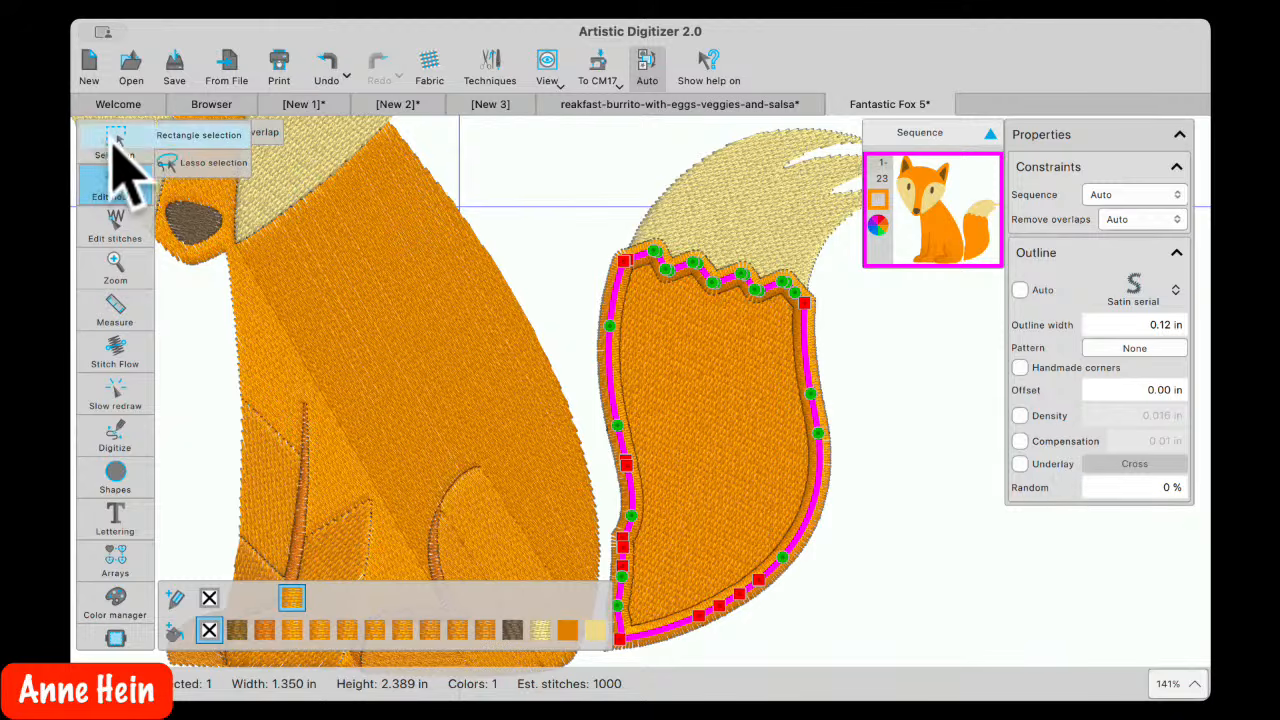
click(118, 135)
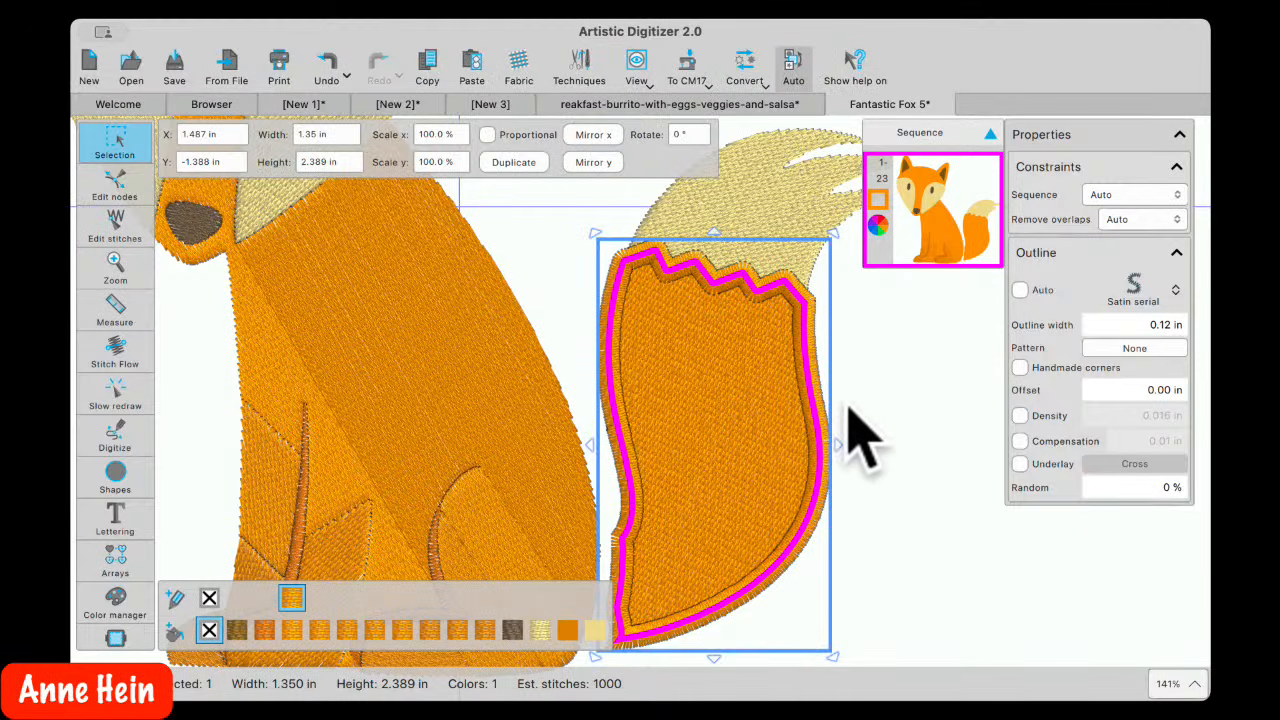
click(1145, 493)
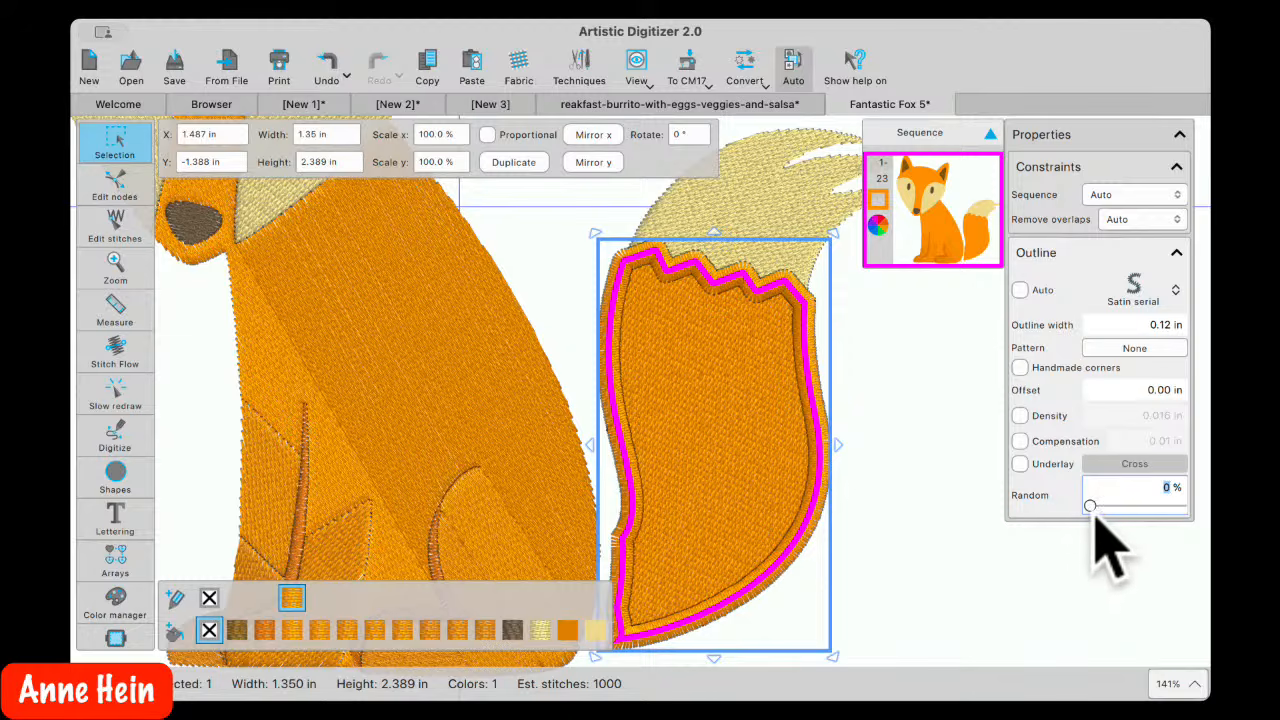
drag(1093, 508, 1133, 508)
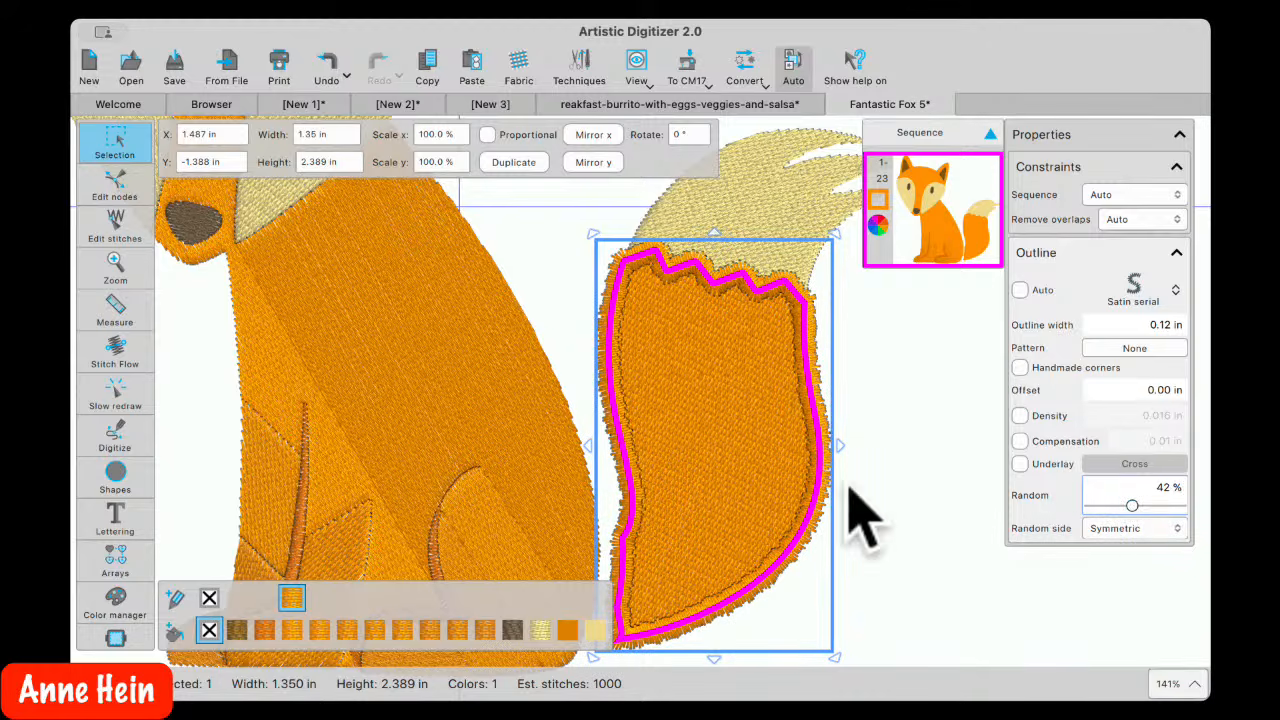
scroll(803, 576, up, 1)
scroll(803, 576, up, 2)
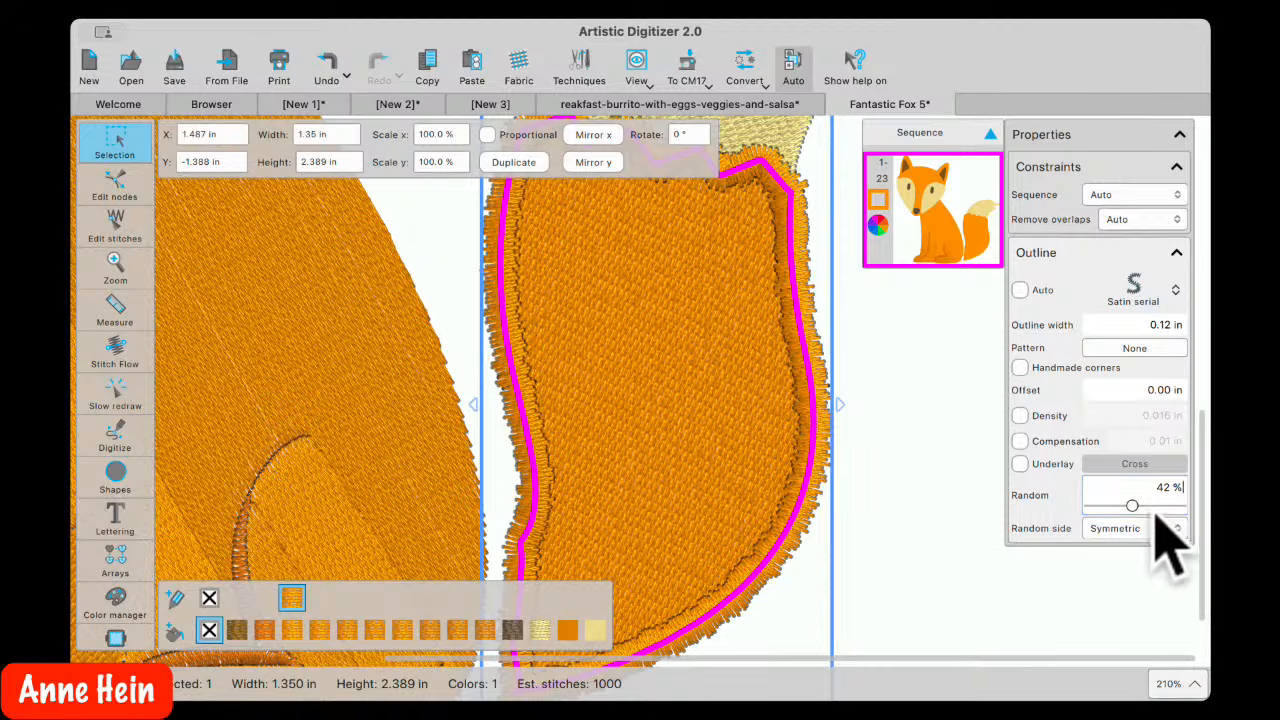
drag(1133, 507, 1176, 518)
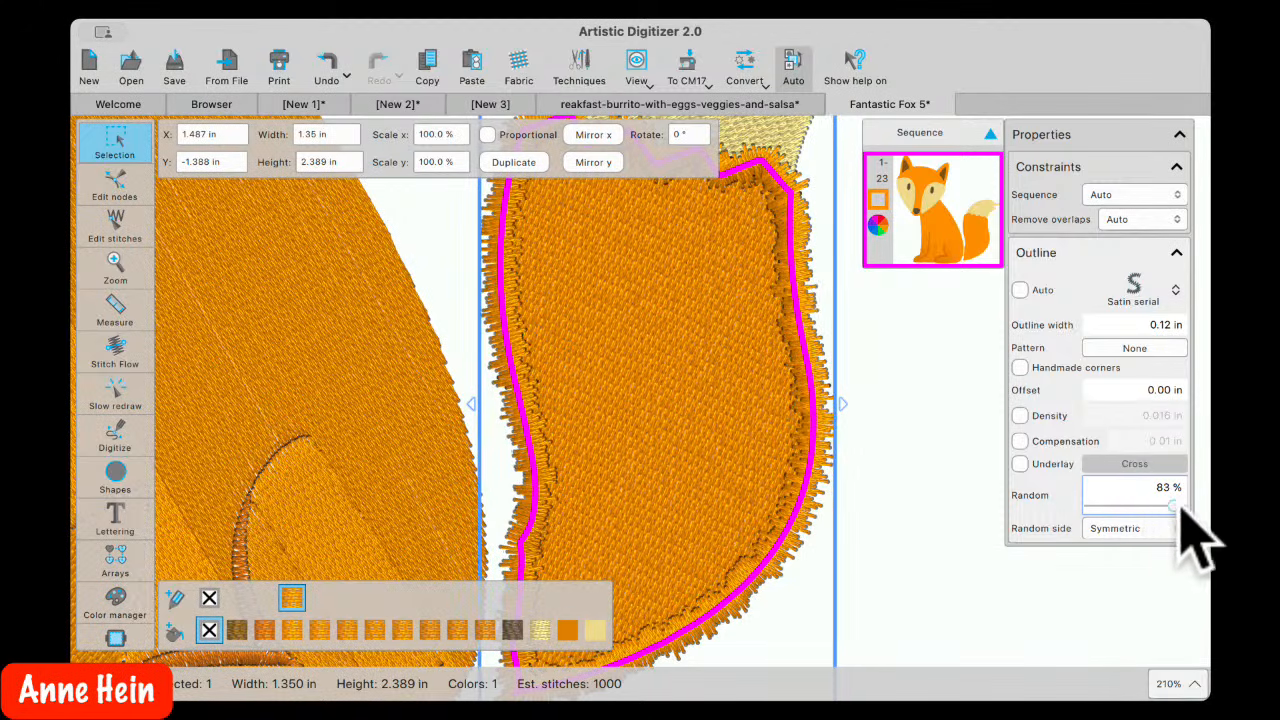
Set the random side of the orange tail's satin border to Side A and deselect it
click(1134, 533)
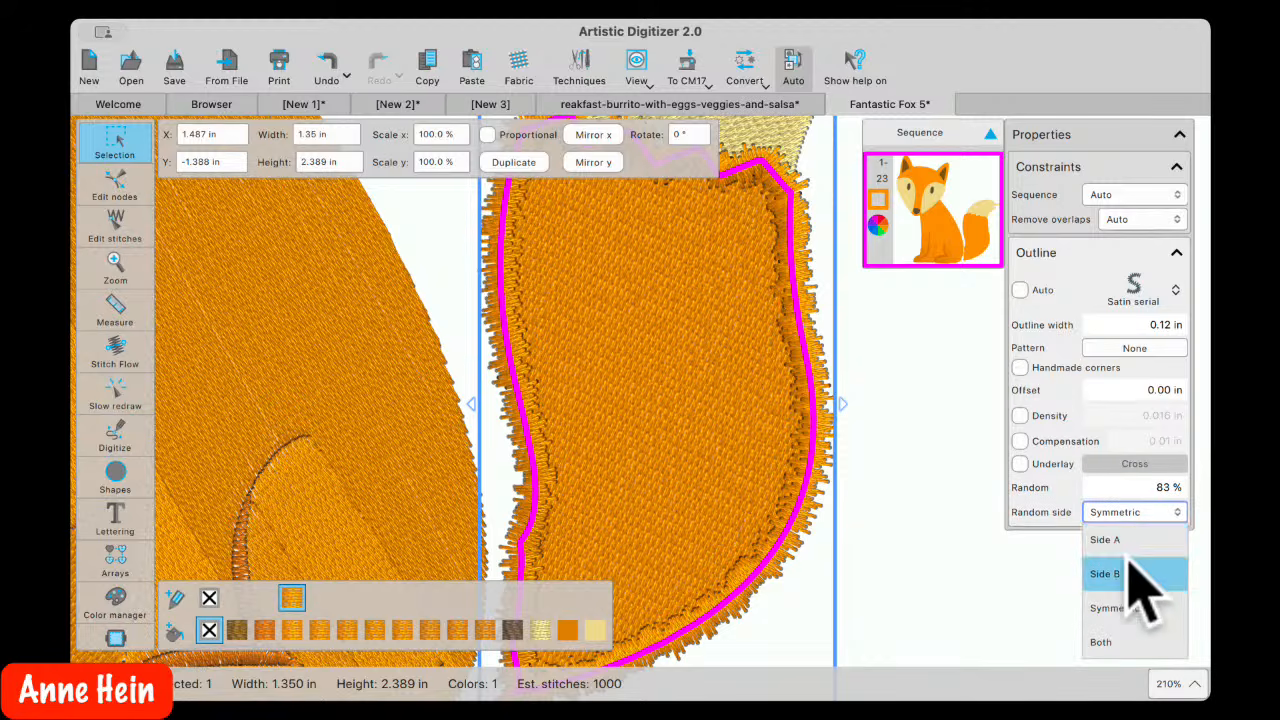
click(1108, 540)
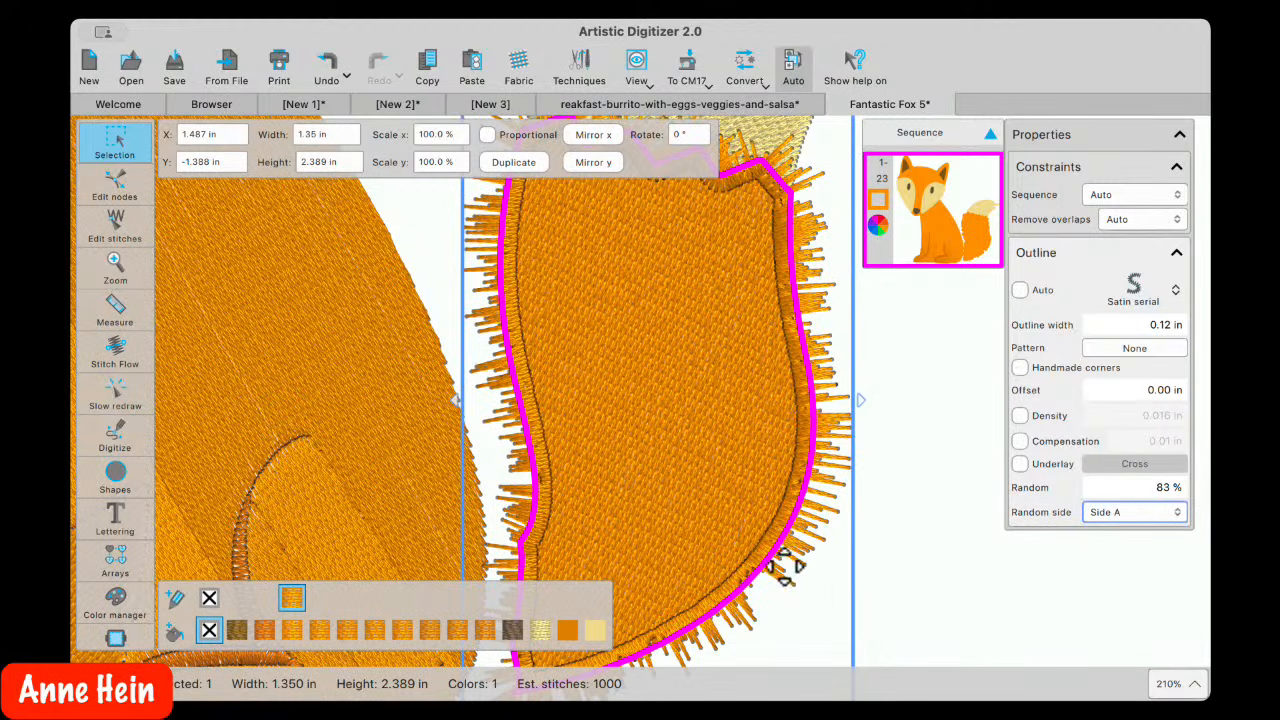
scroll(800, 555, down, 5)
click(900, 500)
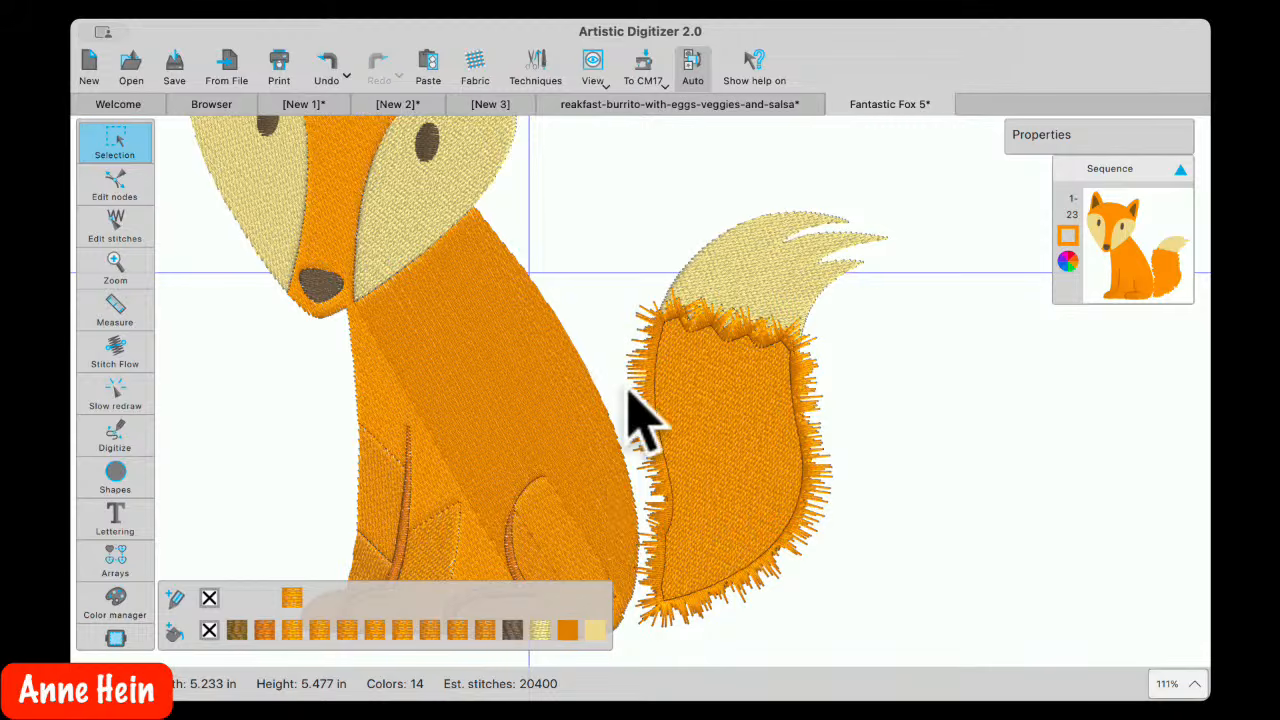
click(764, 254)
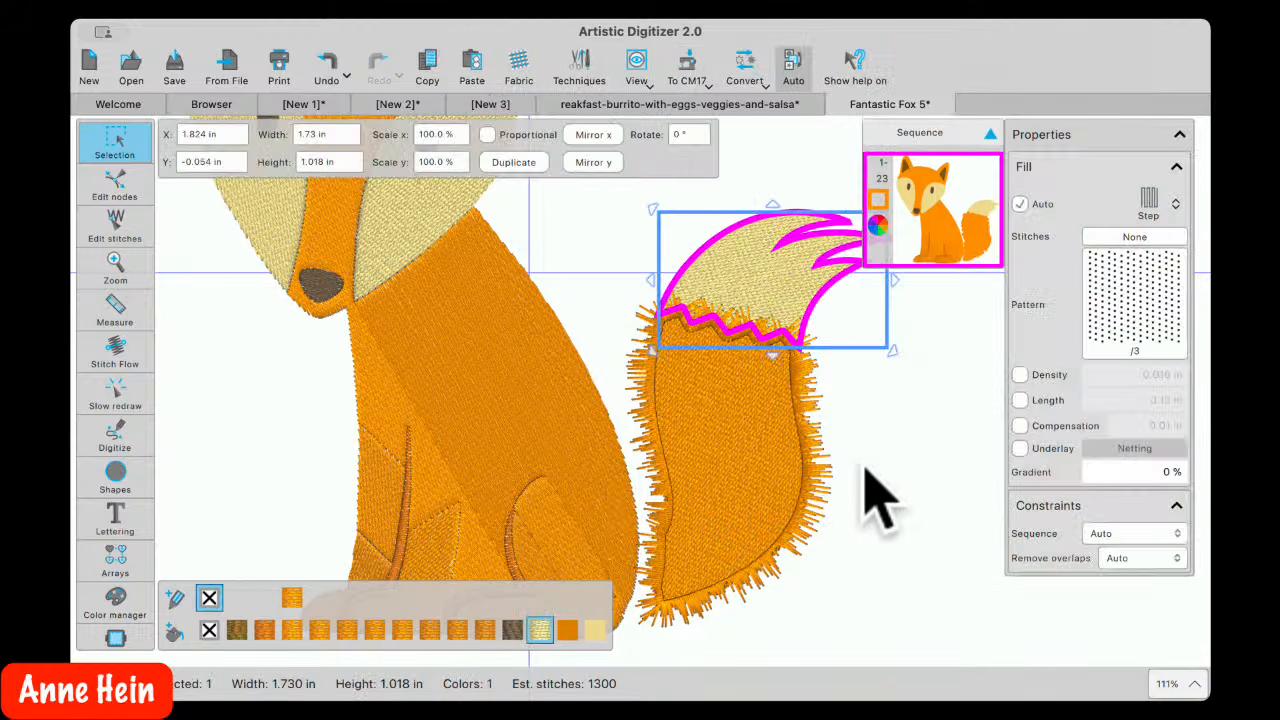
click(866, 470)
click(766, 277)
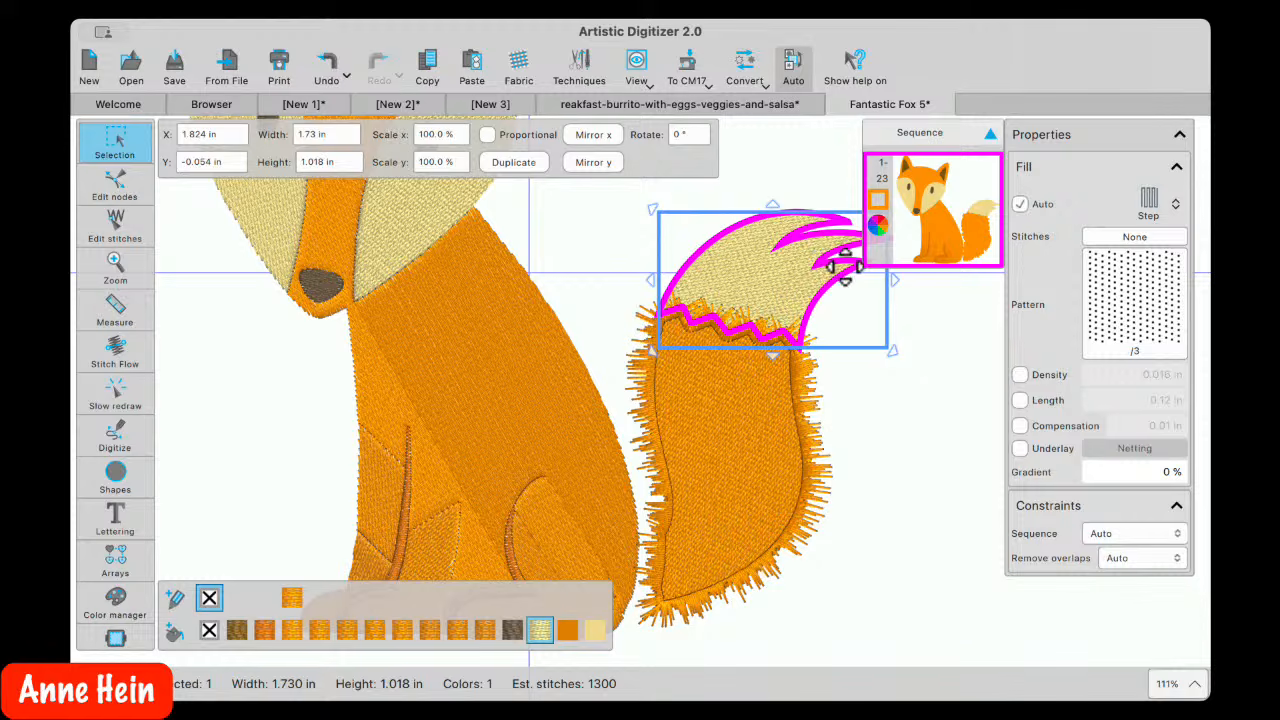
click(872, 474)
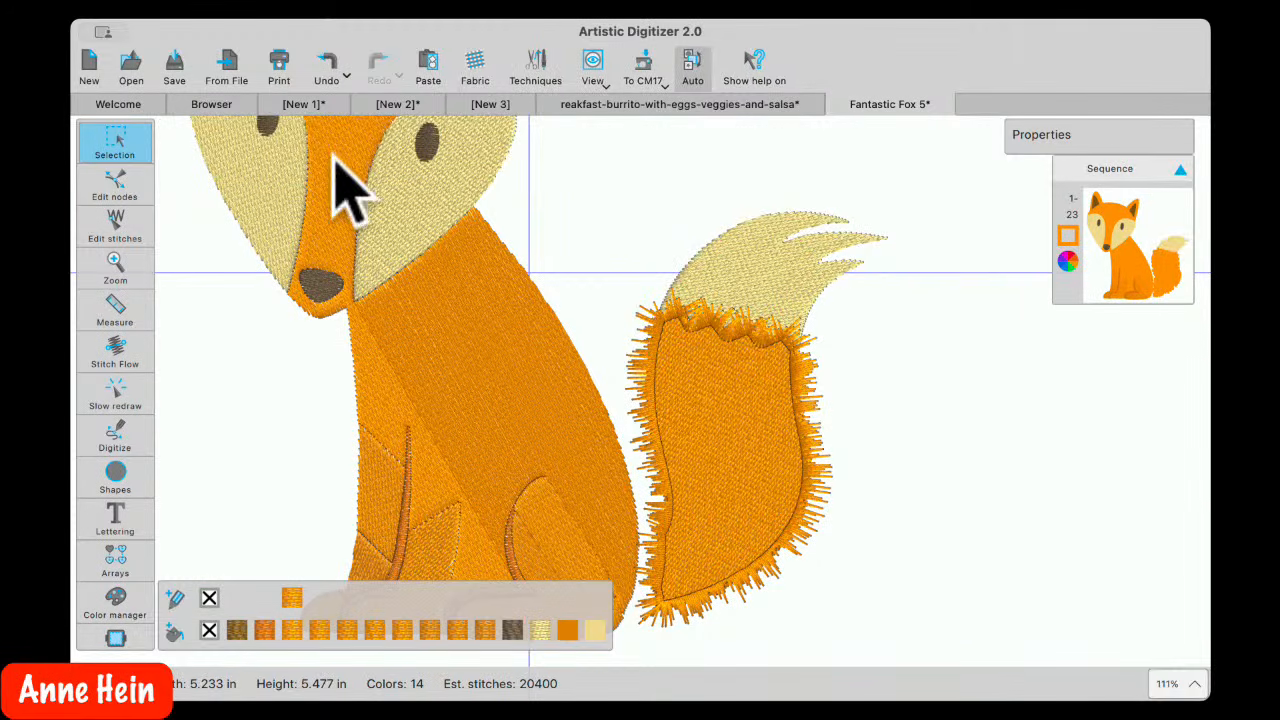
Digitize an open outline curve about 1.40 in wide and 0.77 in high along the upper edge of the cream tail tip
click(128, 434)
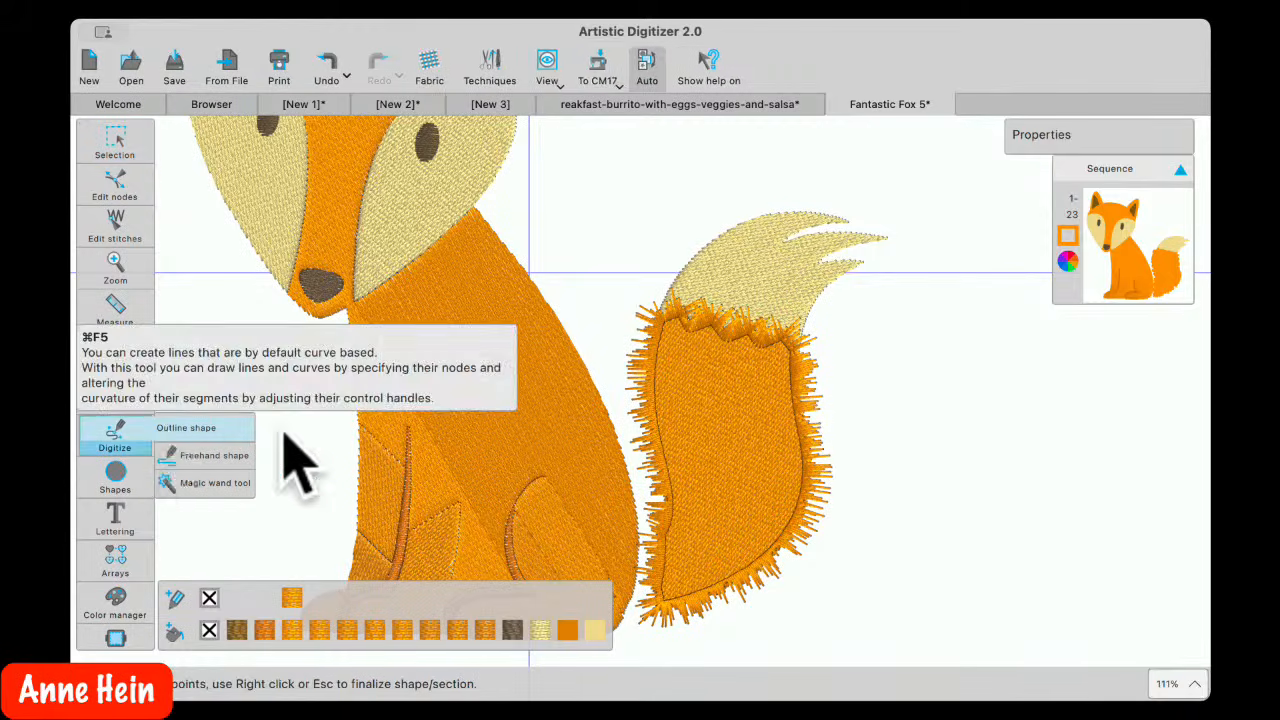
click(185, 430)
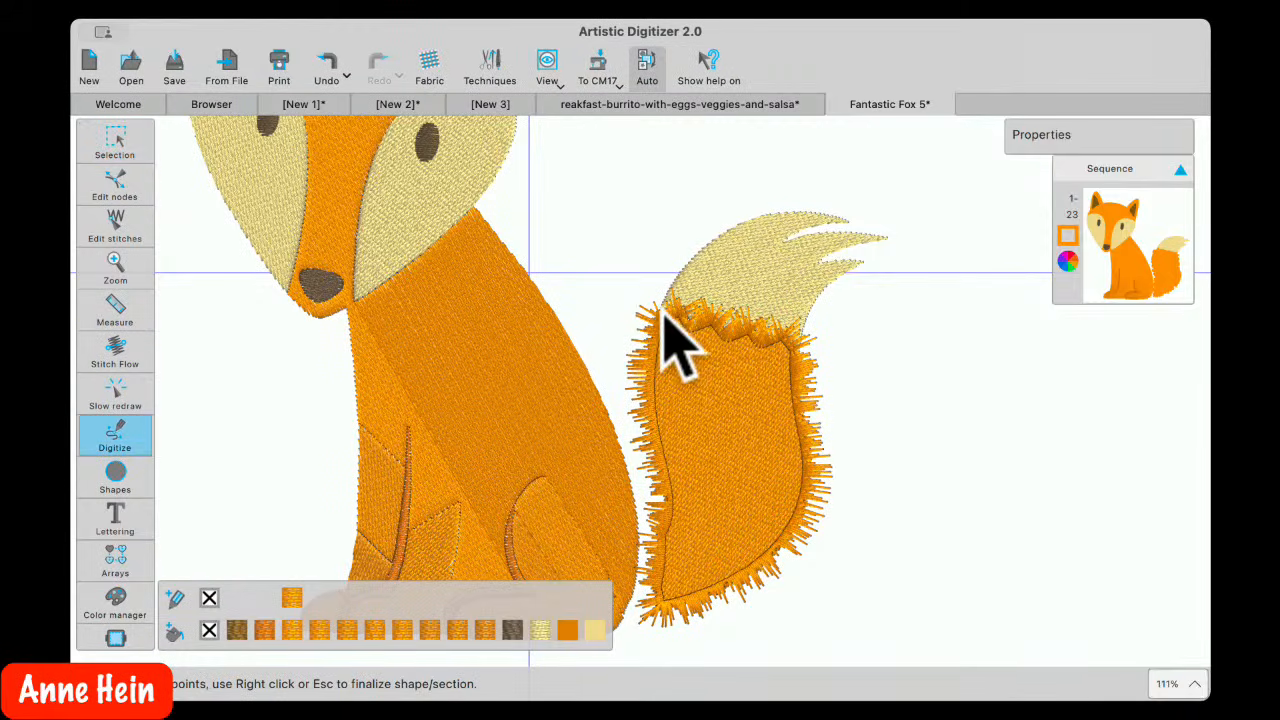
click(661, 312)
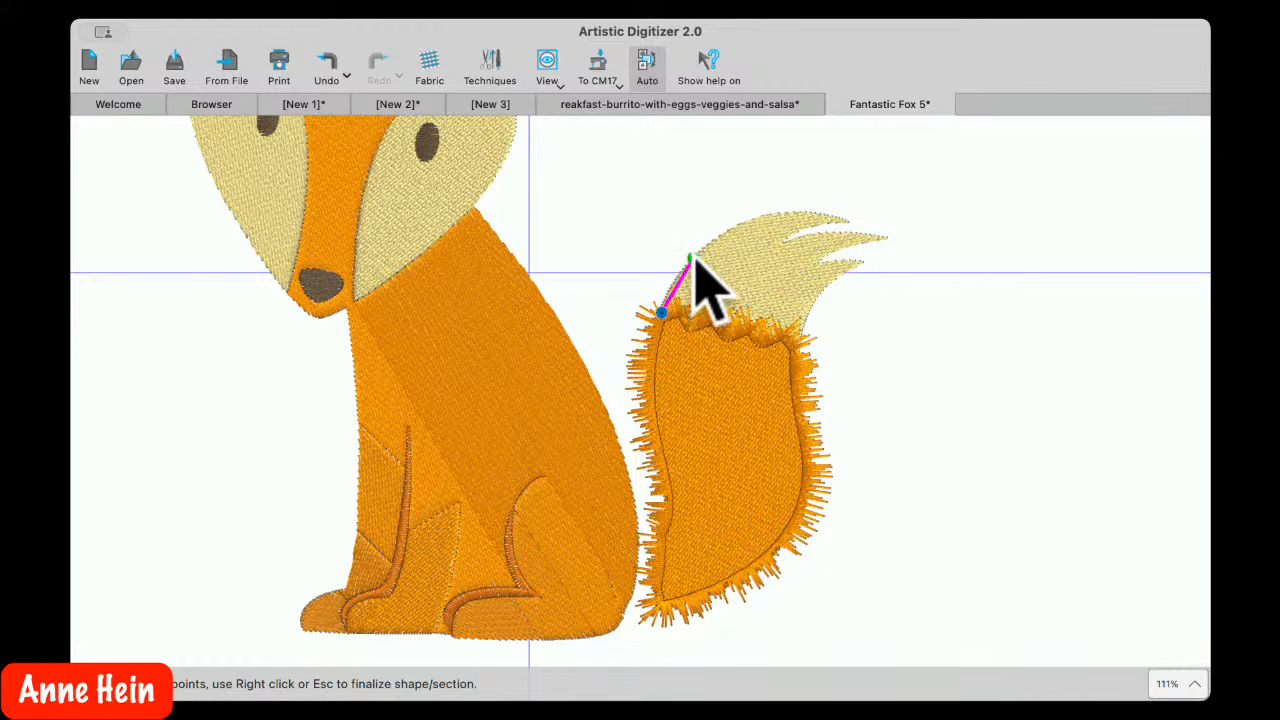
click(698, 249)
click(781, 213)
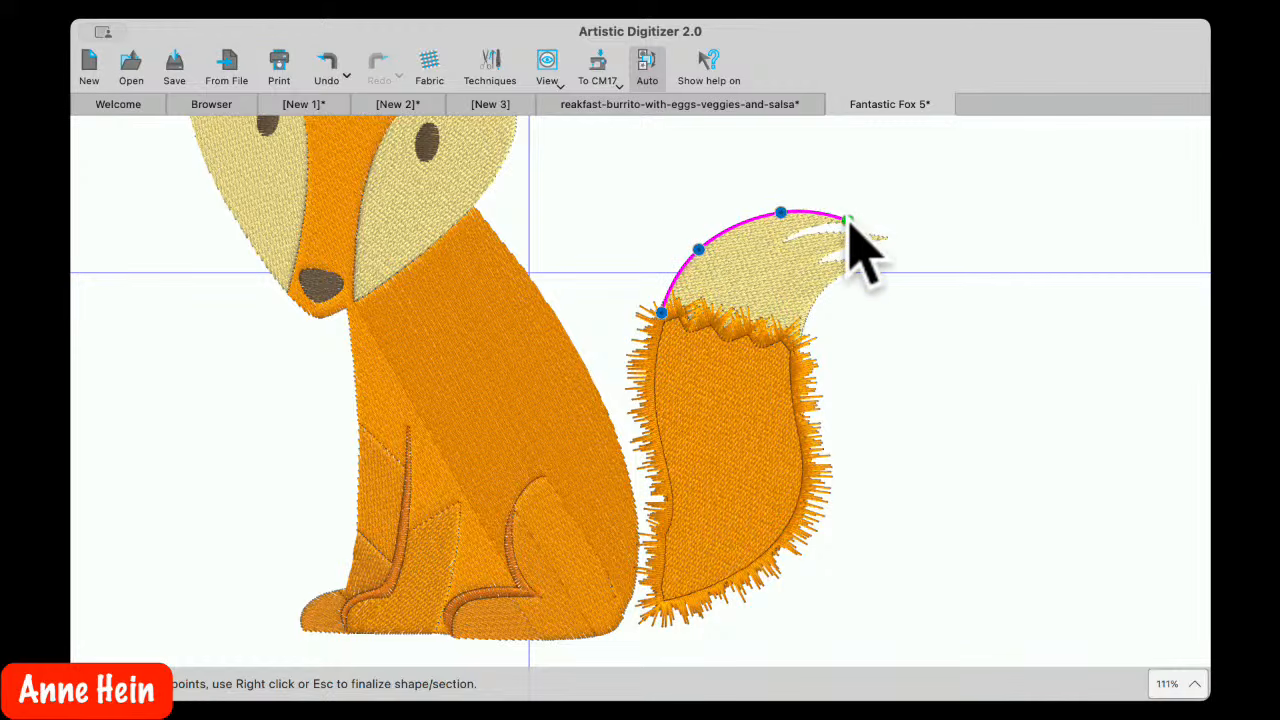
right_click(848, 222)
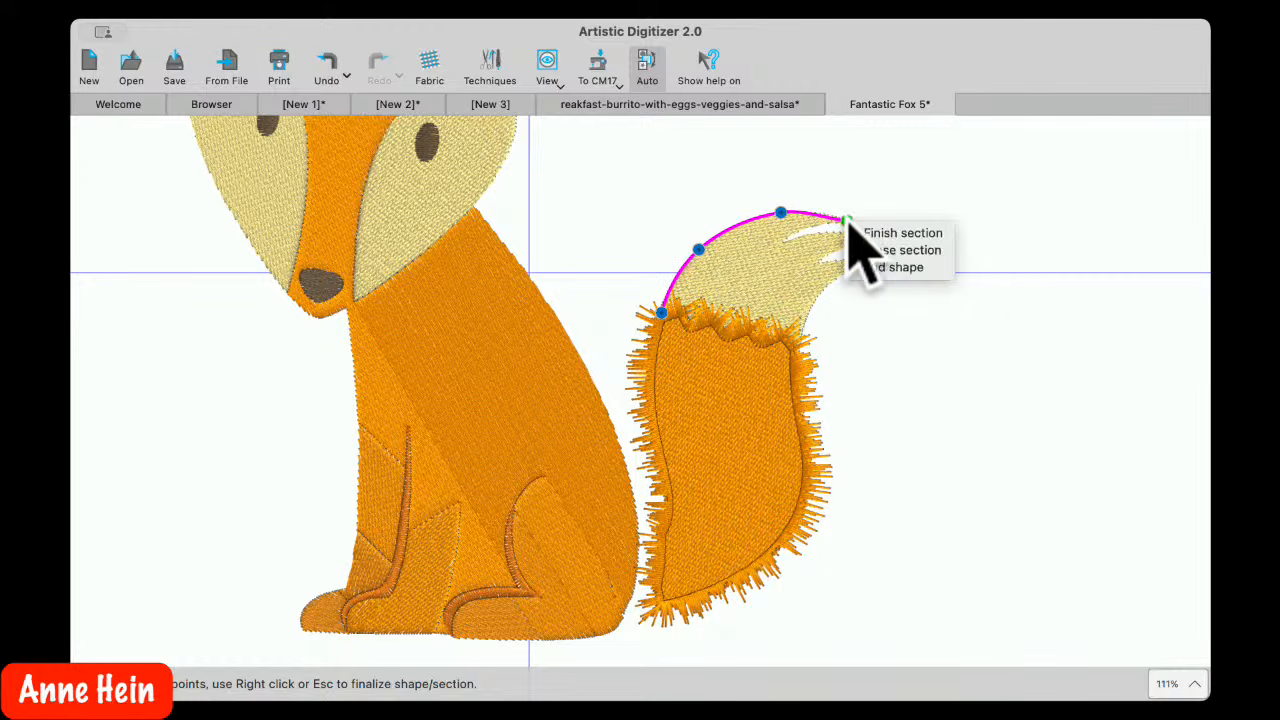
click(885, 267)
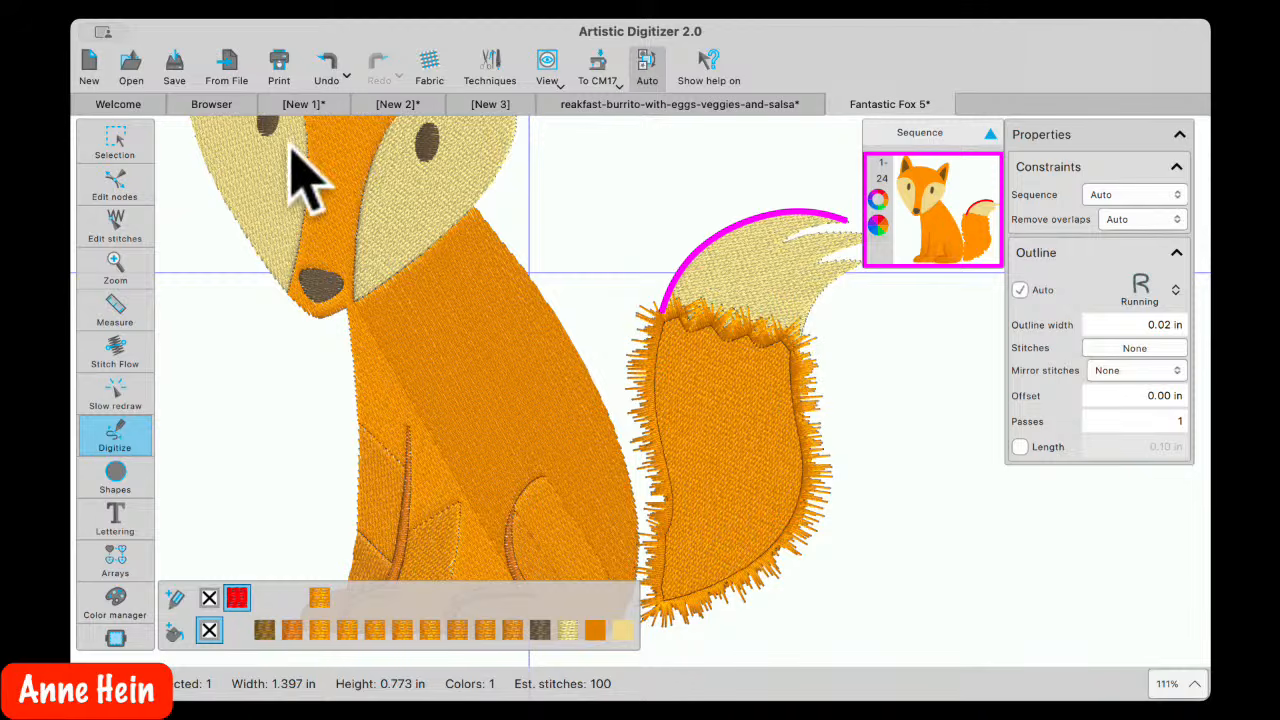
Change the new upper tail tip curve's outline stitch type to satin serial
scroll(300, 171, up, 2)
click(114, 148)
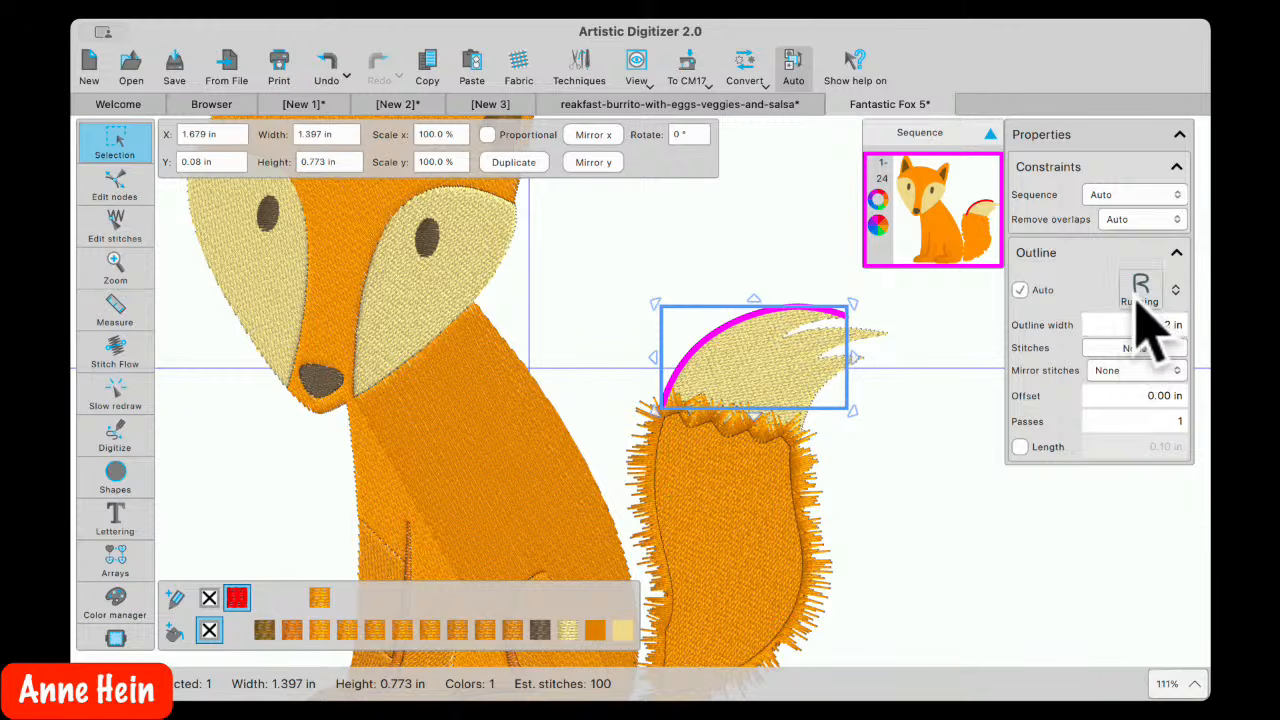
click(1139, 292)
click(1125, 338)
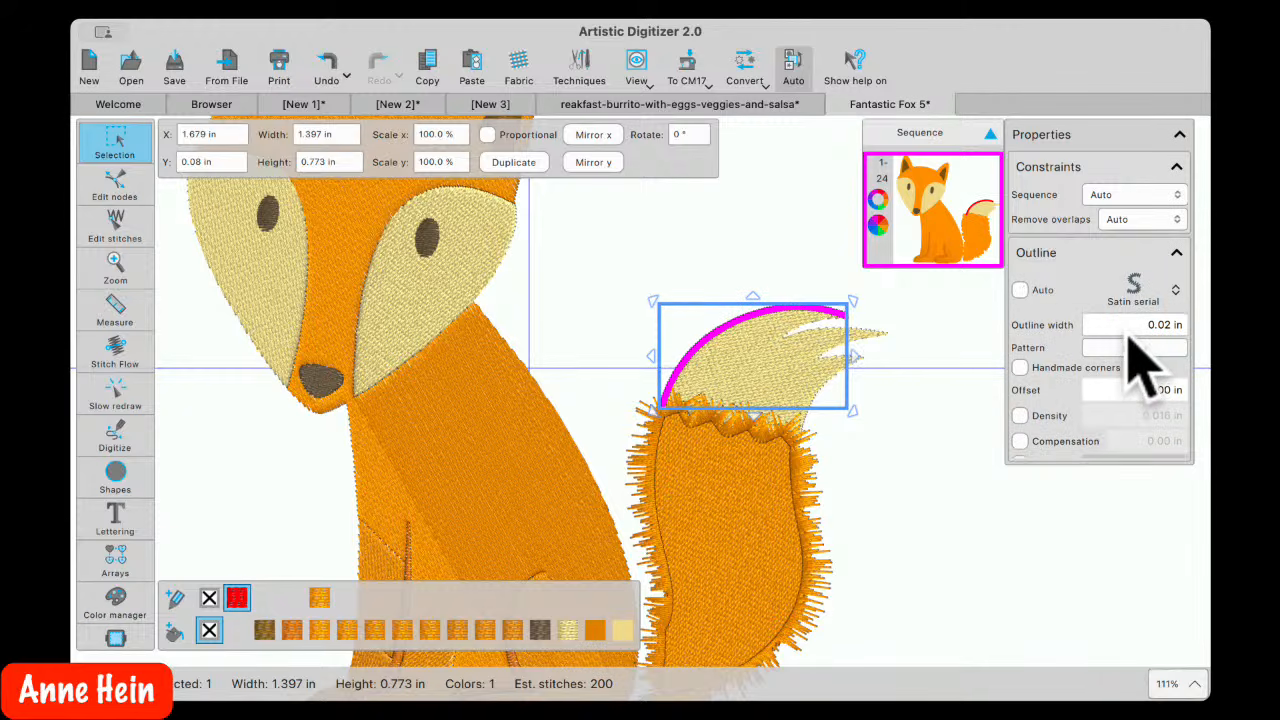
click(1133, 328)
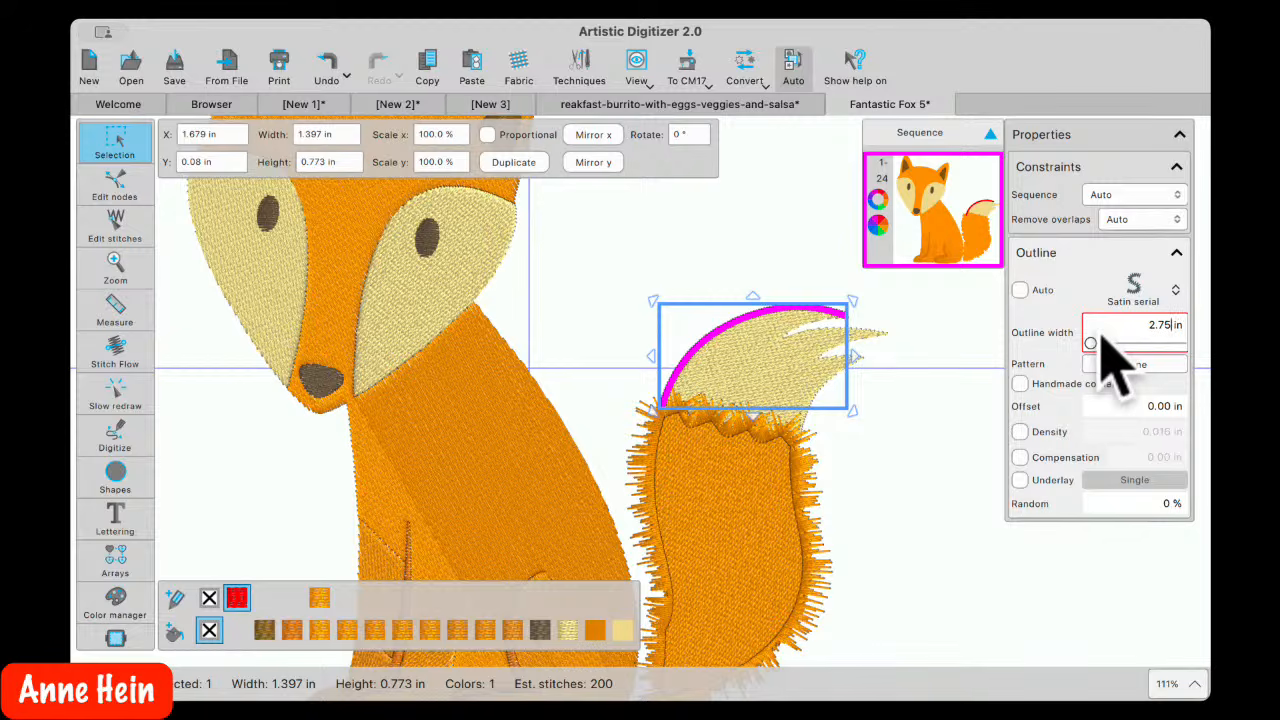
key(Return)
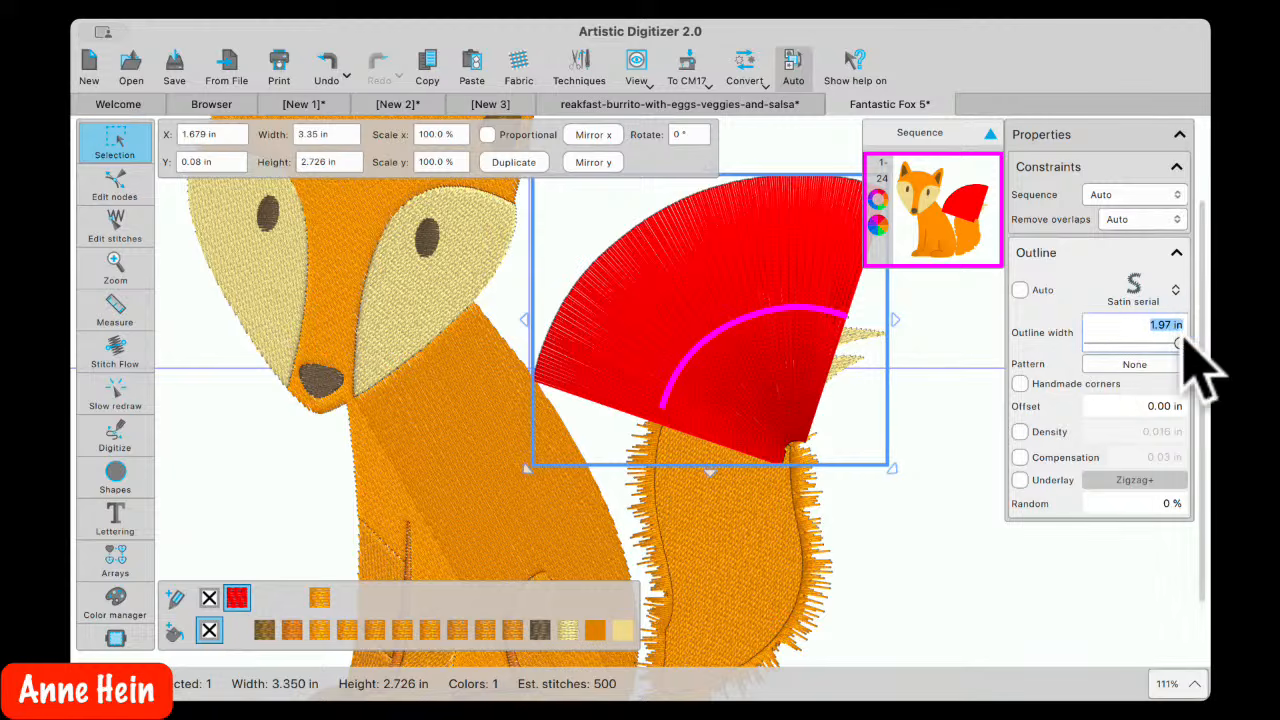
click(930, 426)
click(797, 341)
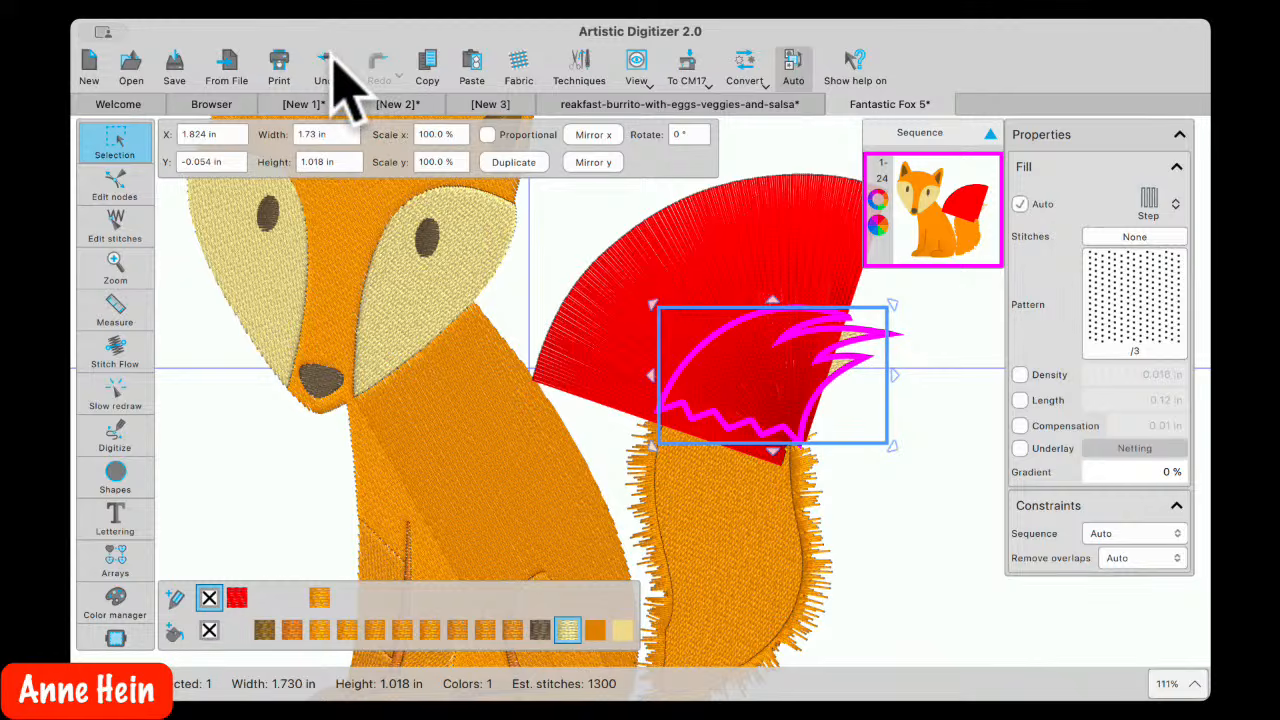
click(333, 60)
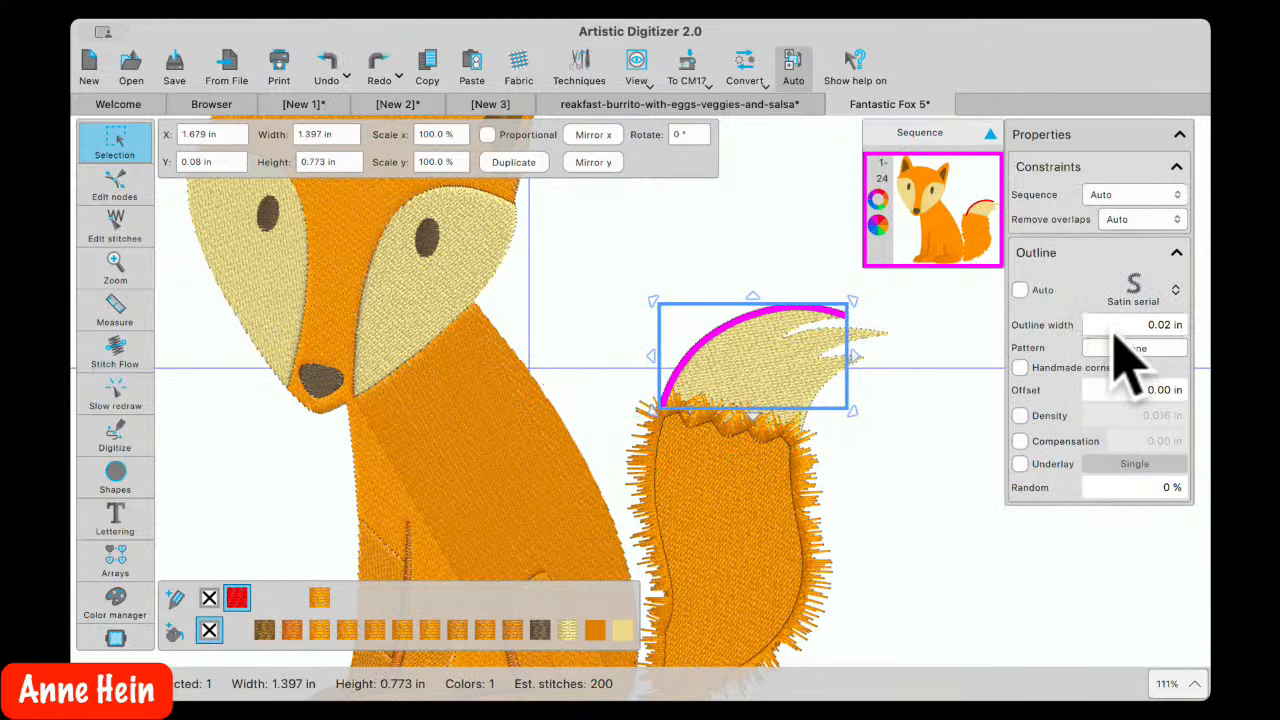
Set the upper tail tip curve's outline width to 0.18 in and its random value to 55%, and deselect it
click(1112, 328)
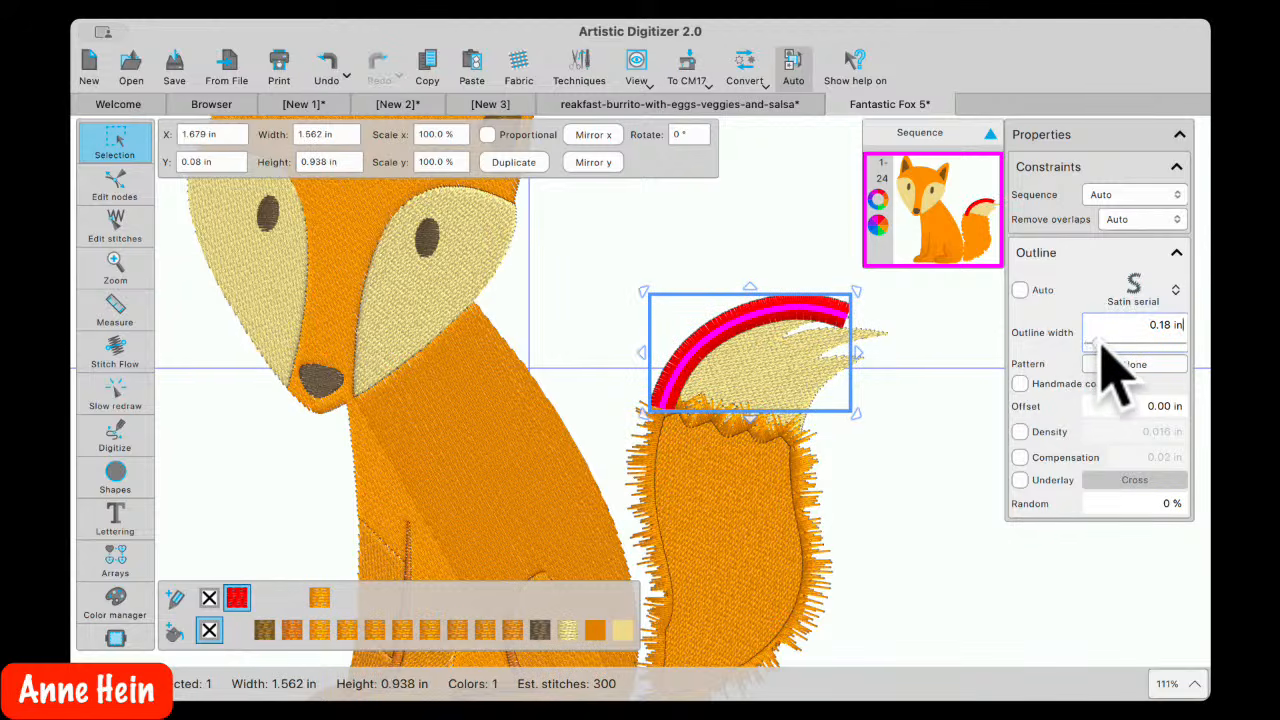
click(1148, 504)
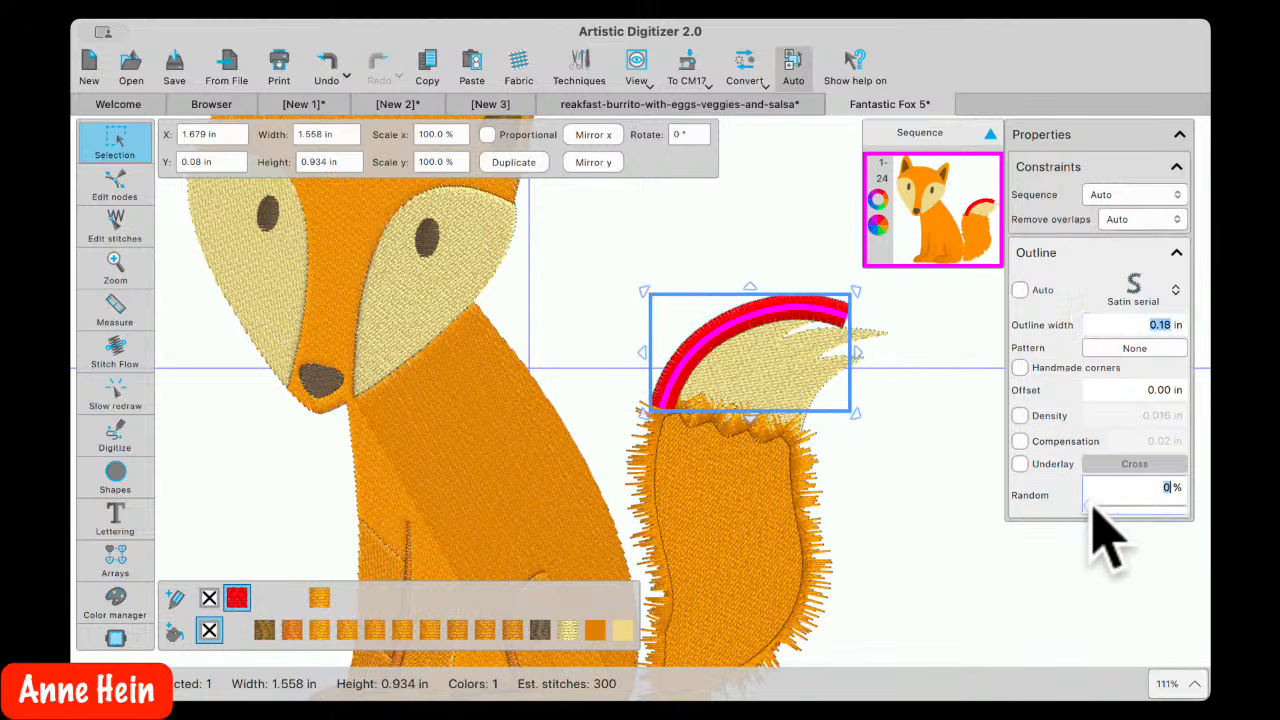
drag(1097, 507, 1147, 506)
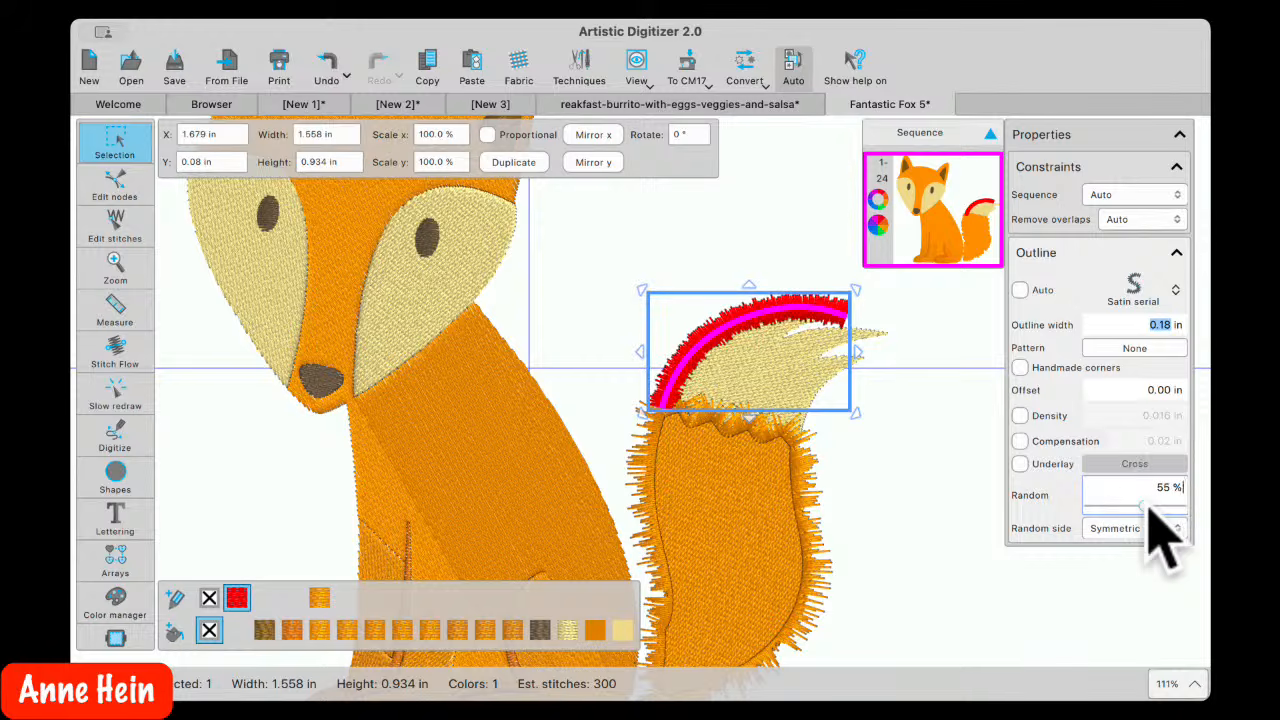
click(1178, 528)
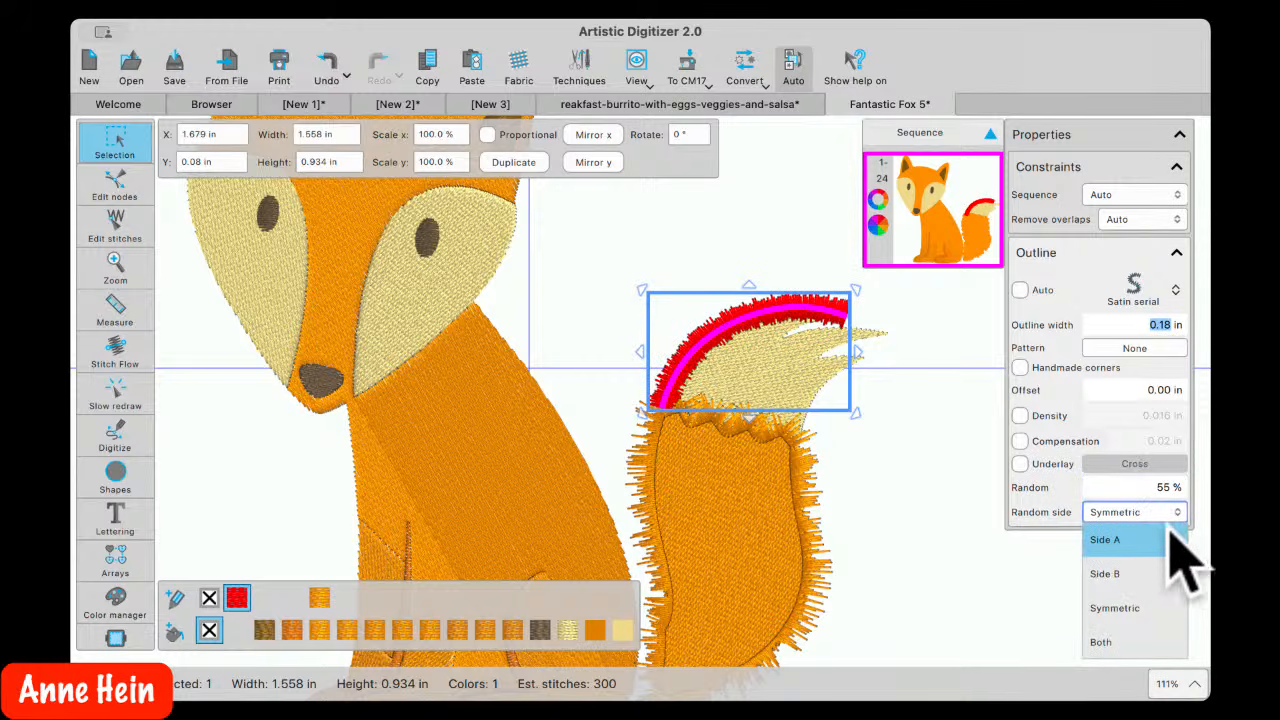
click(900, 449)
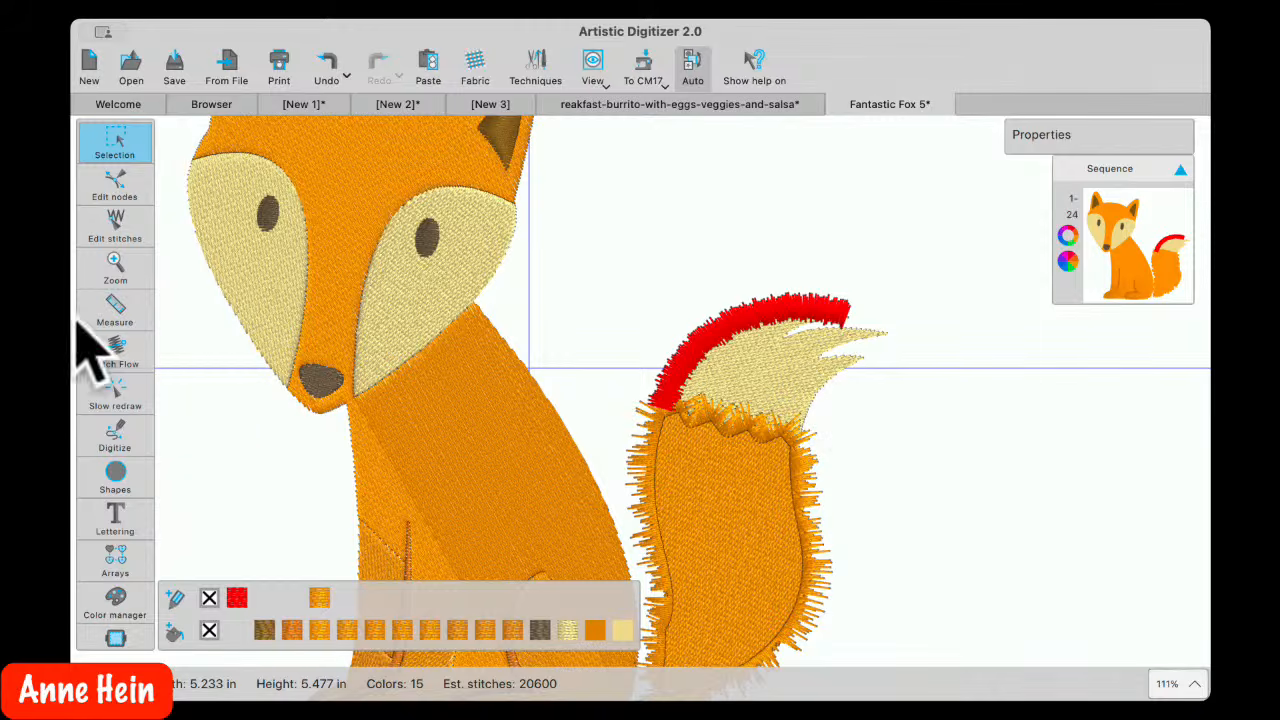
Digitize an open outline curve about 0.48 in wide and 0.56 in high along the lower edge of the cream tail tip
mouse_move(97, 434)
click(172, 423)
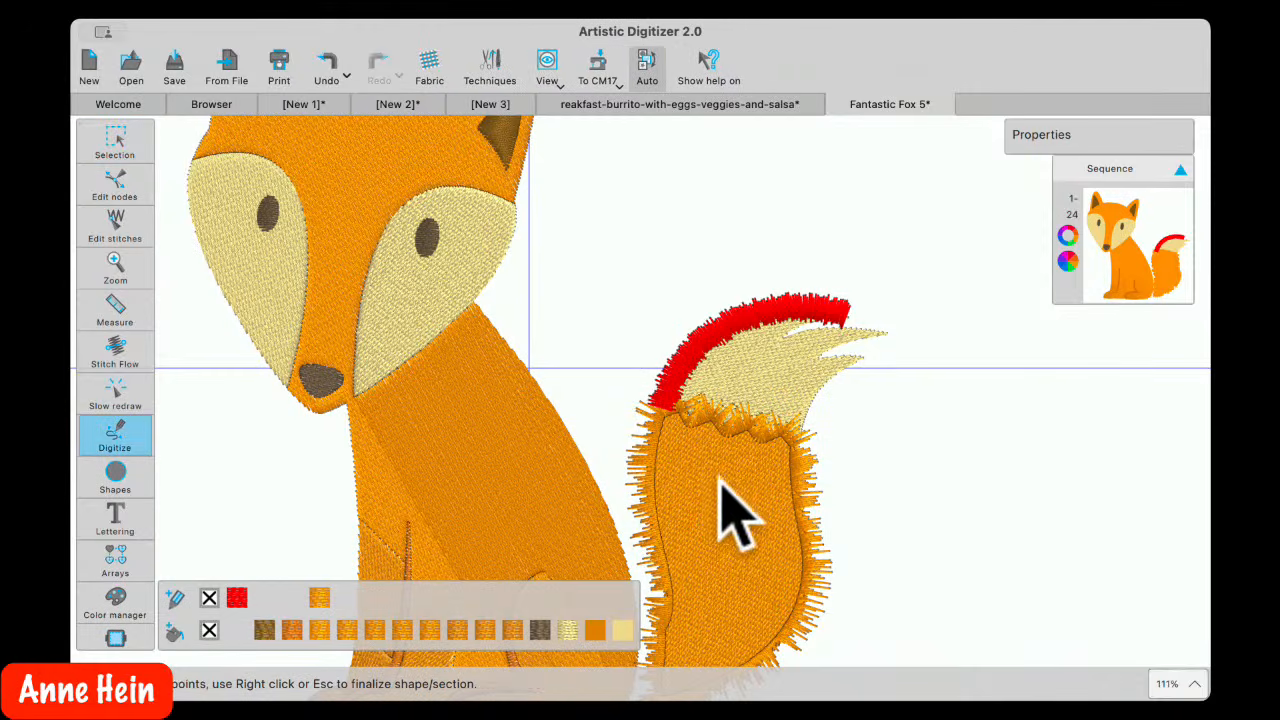
click(827, 378)
right_click(863, 362)
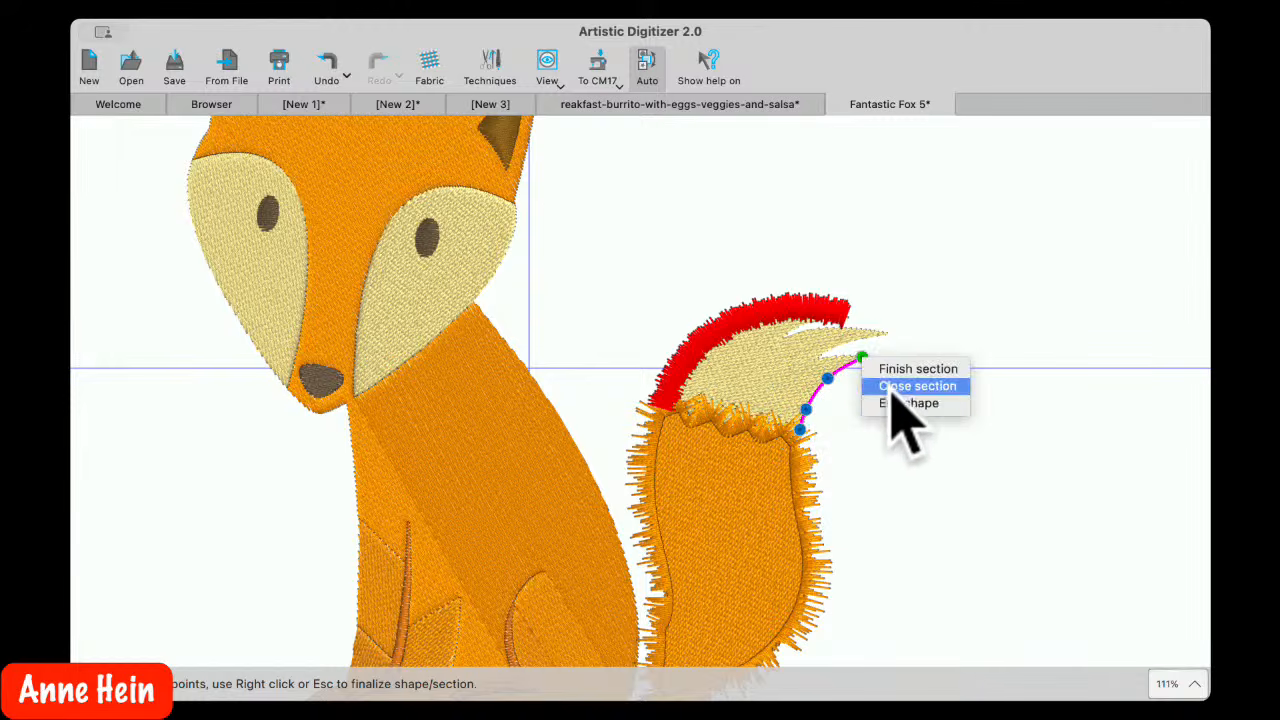
click(903, 404)
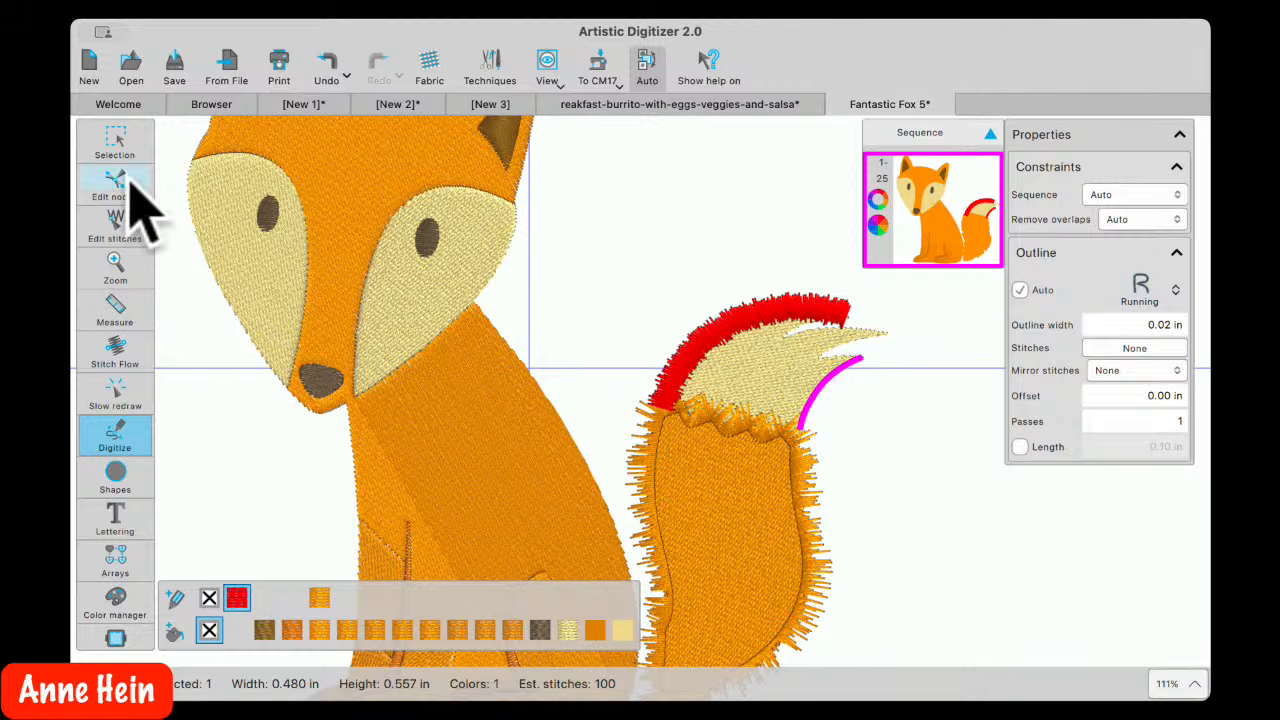
Set the lower tail tip curve's outline width to 0.17 in
click(114, 145)
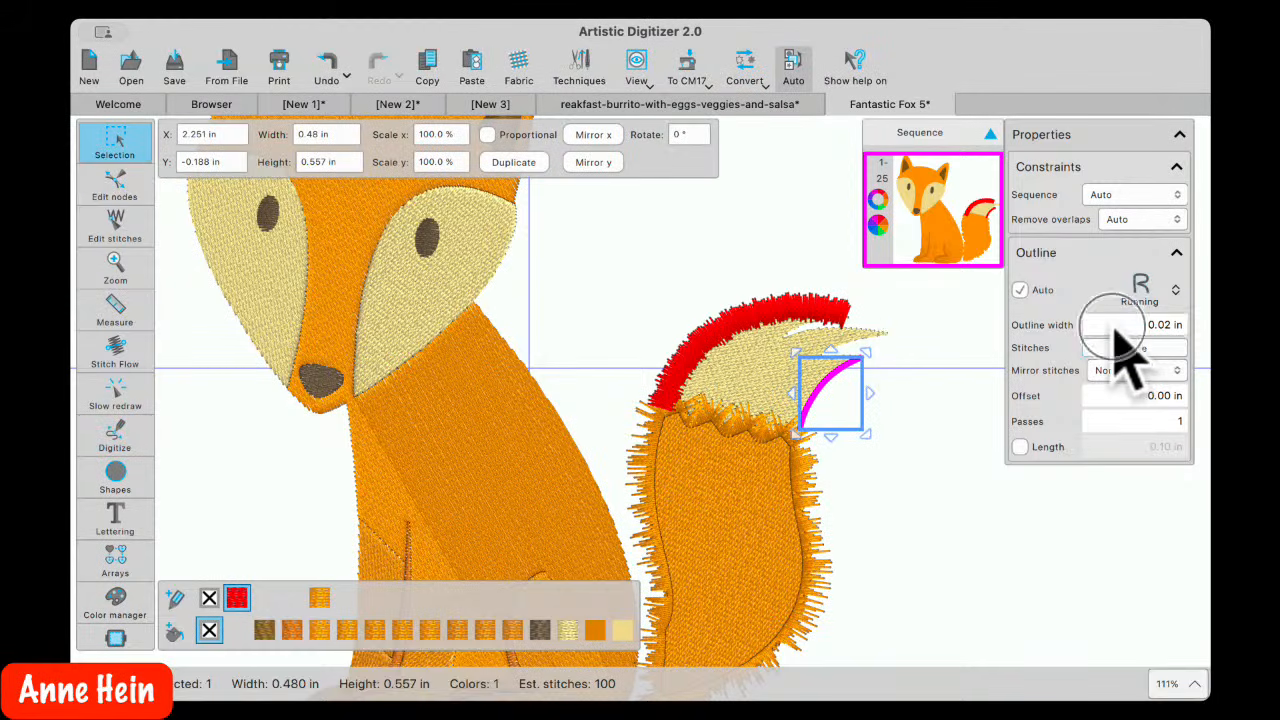
click(1116, 326)
text(0.15)
click(1097, 341)
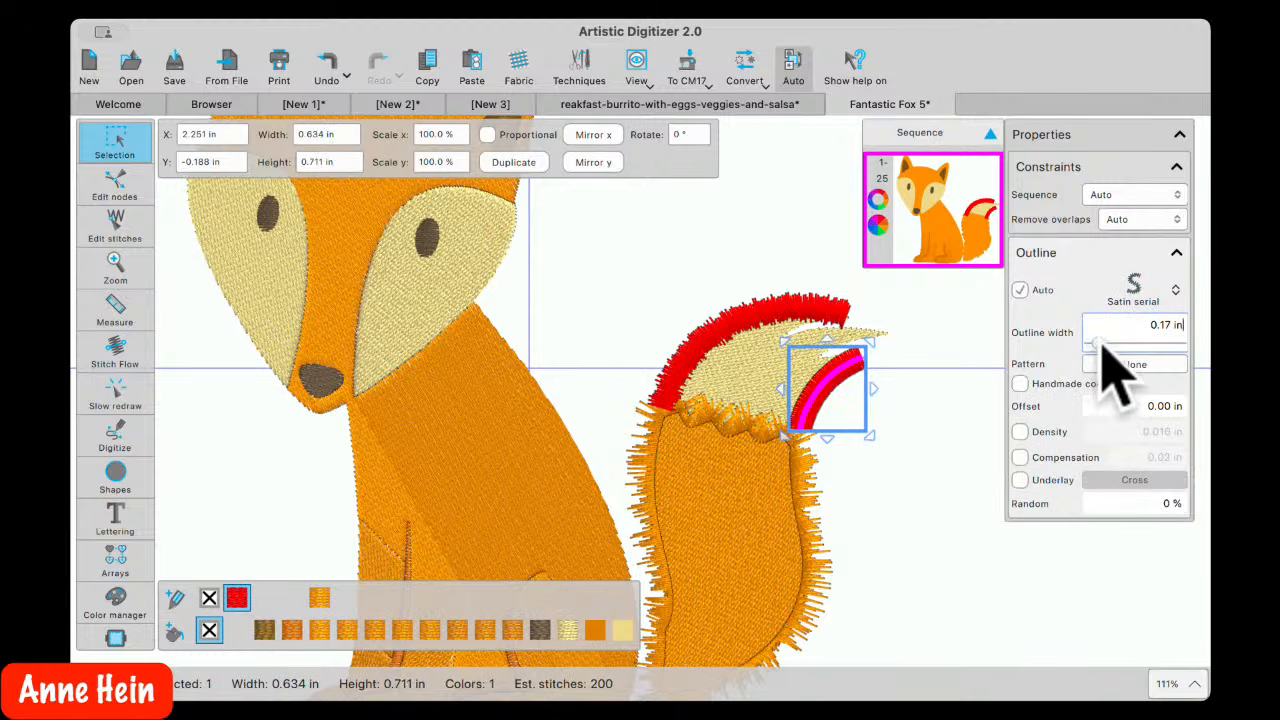
Set the lower tail tip curve's random value to 52% and deselect it
click(1110, 508)
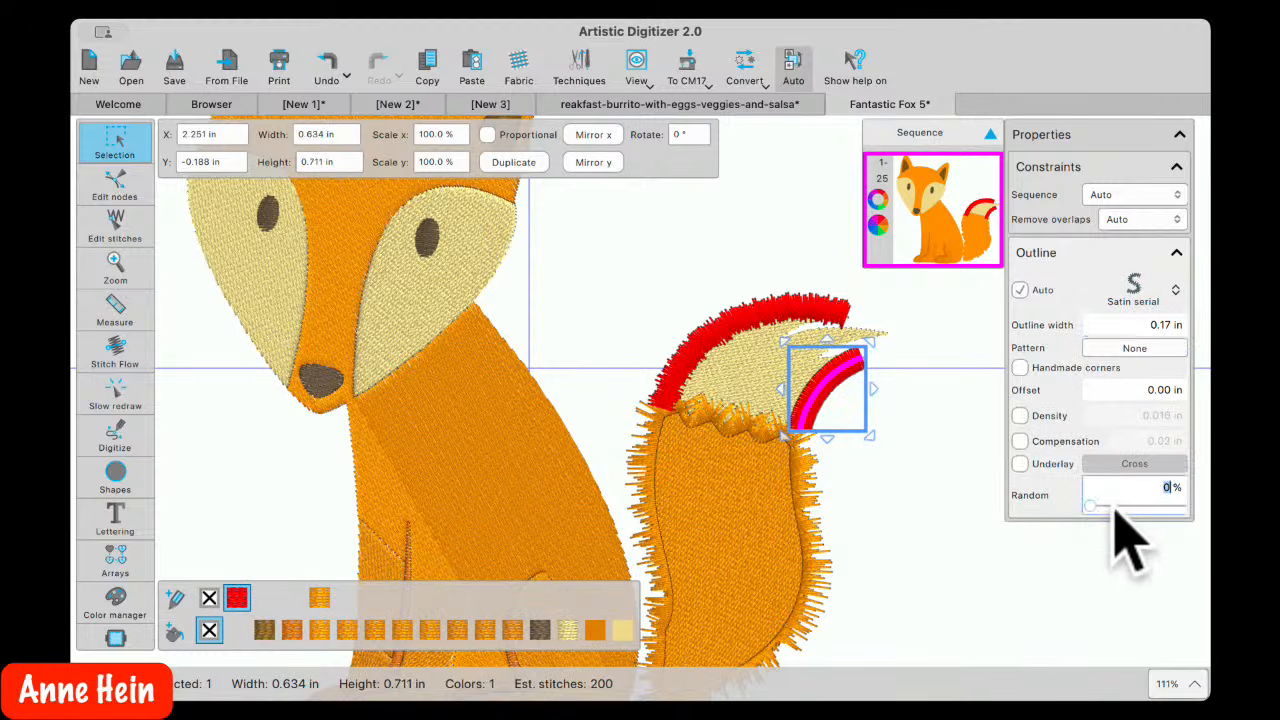
text(35)
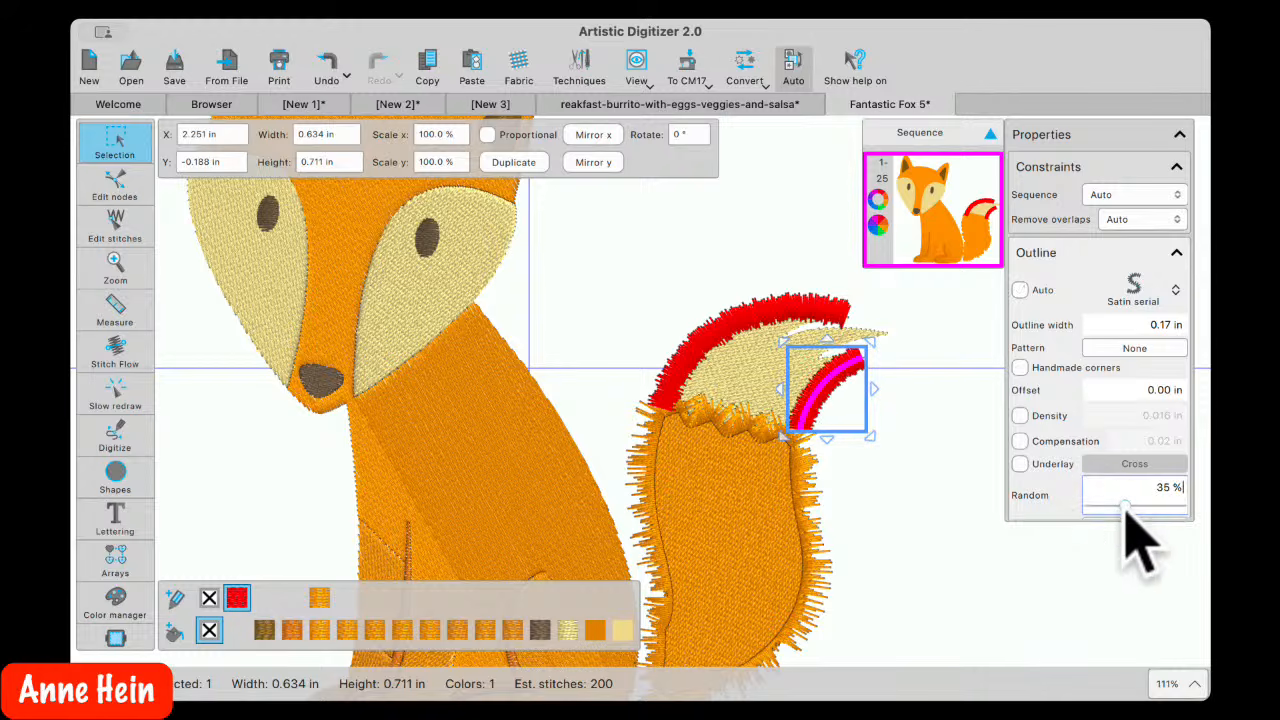
drag(1122, 505, 1141, 503)
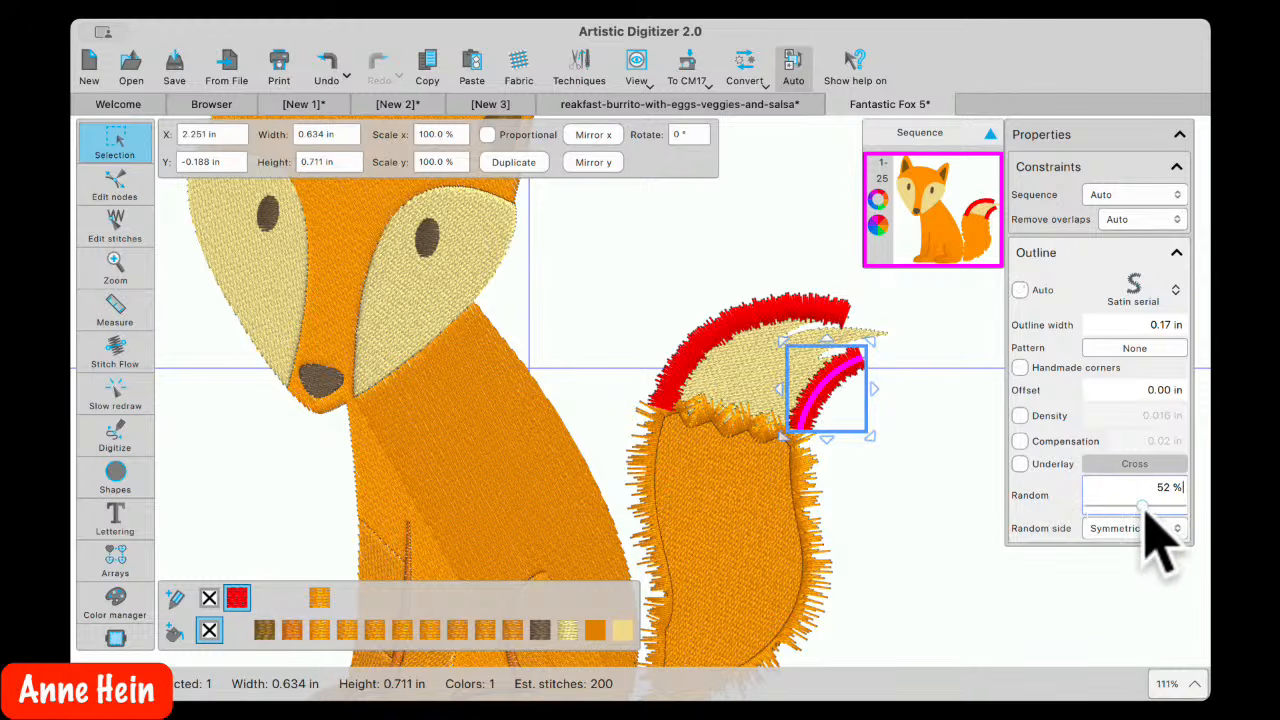
click(908, 477)
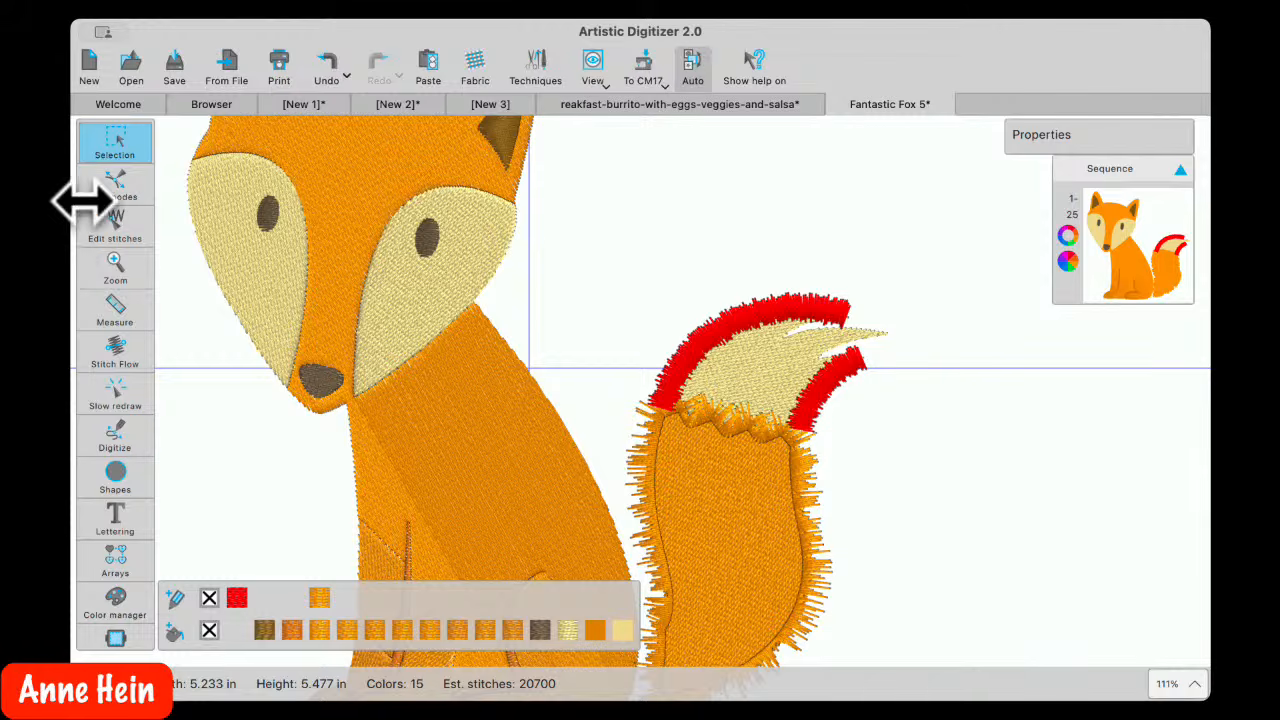
Digitize an open three-point outline curve about 0.66 in wide and 0.07 in high along the middle strand of the cream tail tip
click(112, 186)
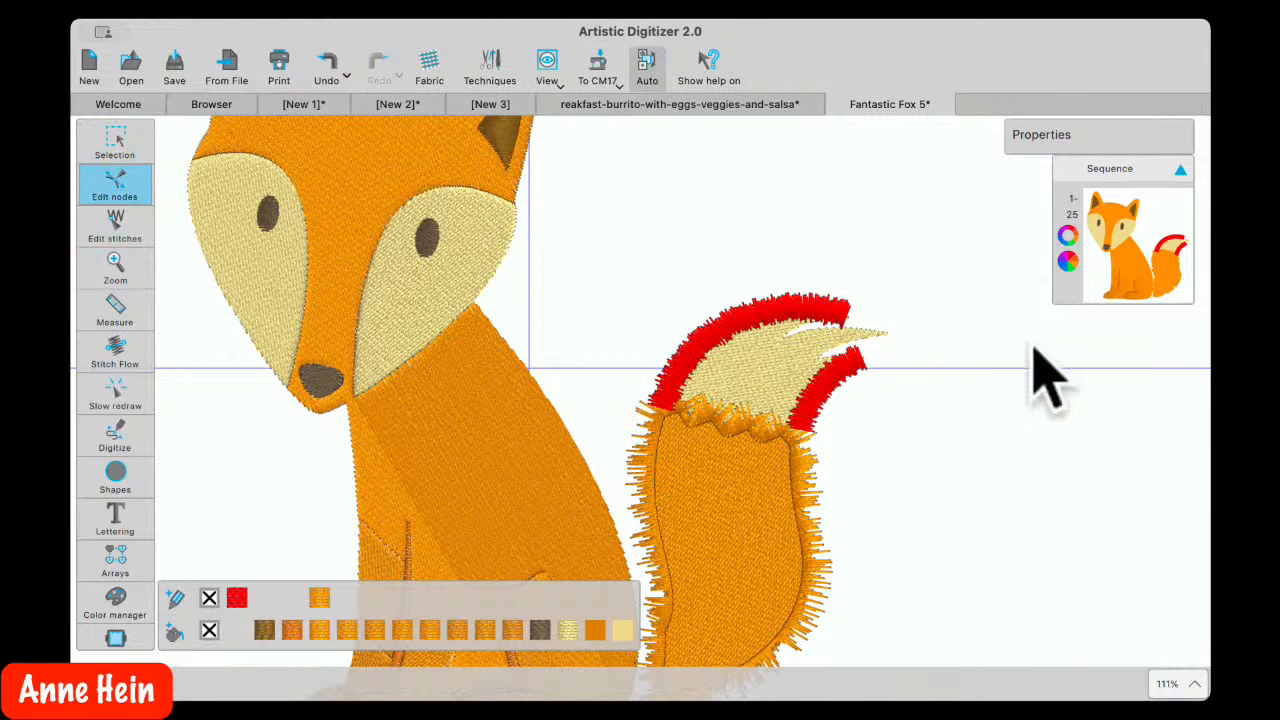
click(115, 435)
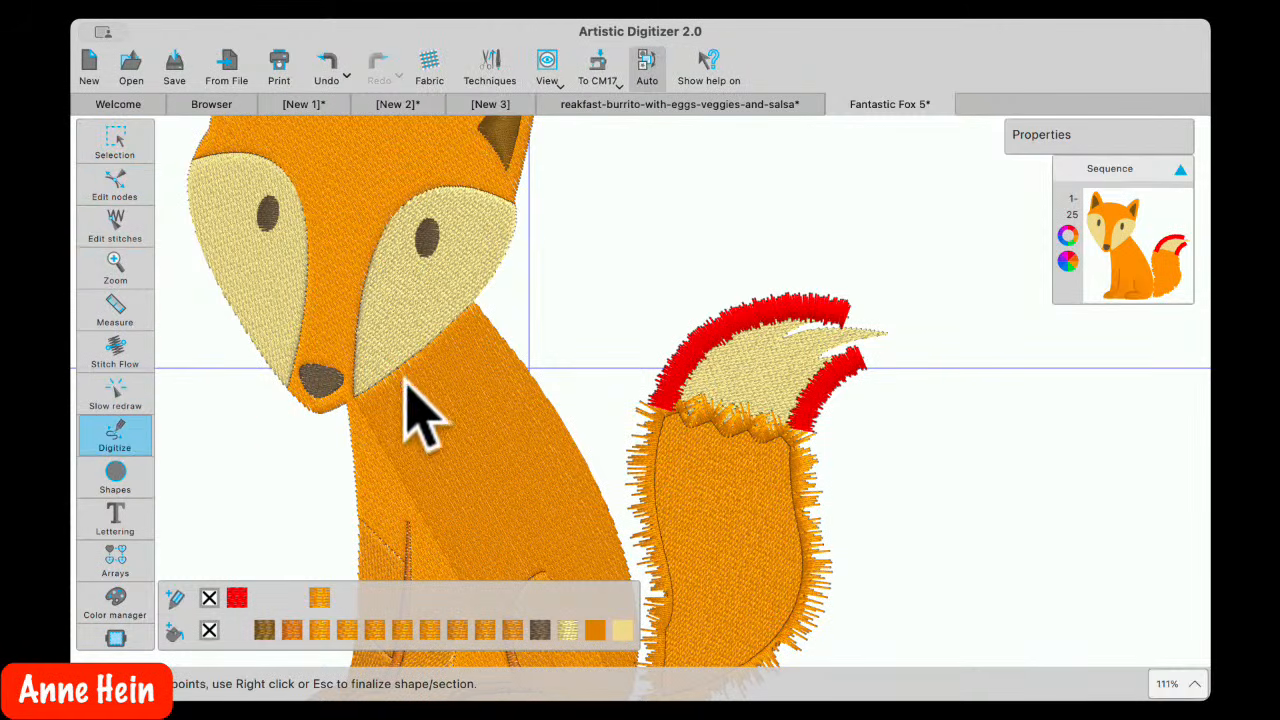
click(790, 335)
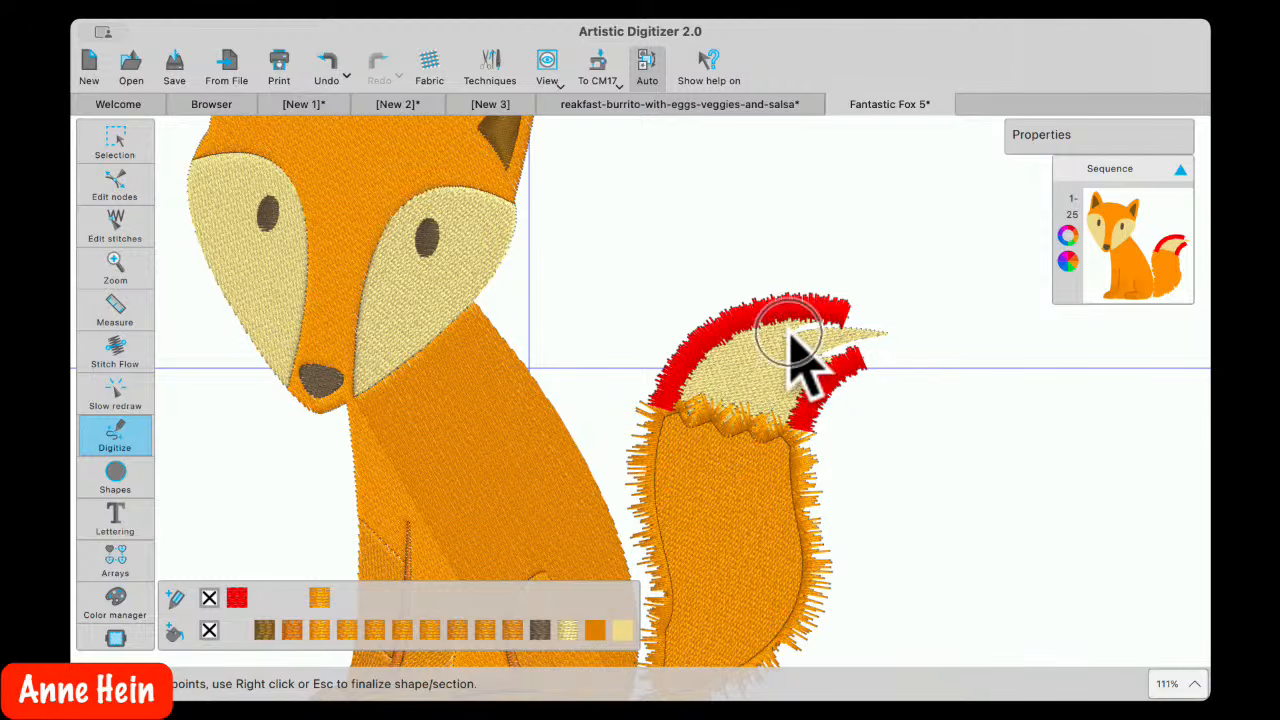
click(820, 331)
click(866, 330)
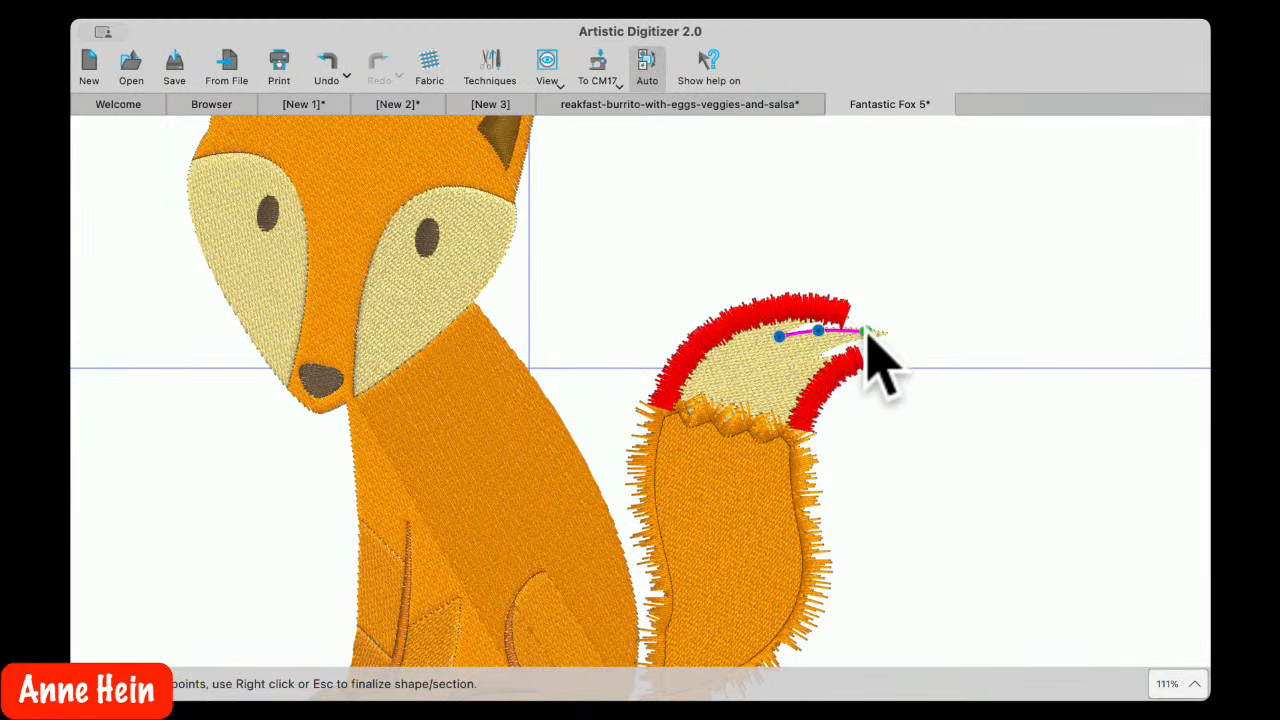
right_click(867, 333)
click(897, 378)
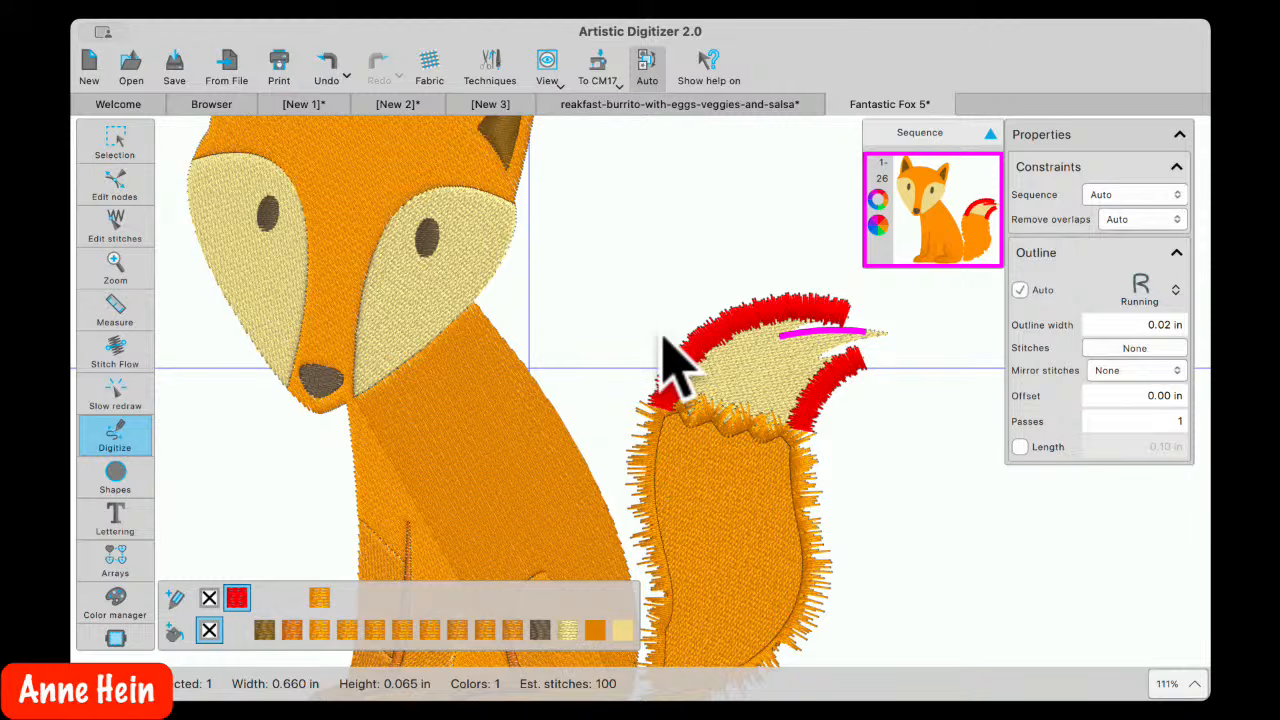
Change the middle tail tip curve's outline to satin serial with an outline width of 0.17 in
click(90, 146)
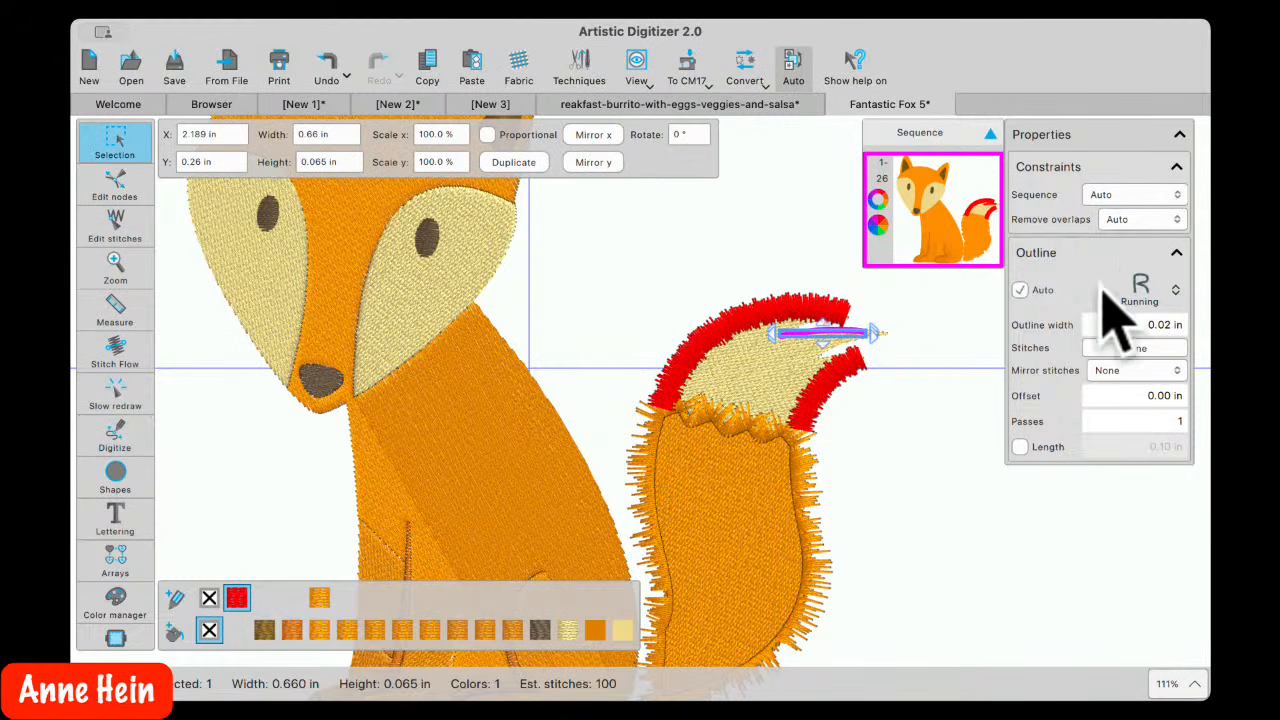
click(1140, 285)
click(1105, 360)
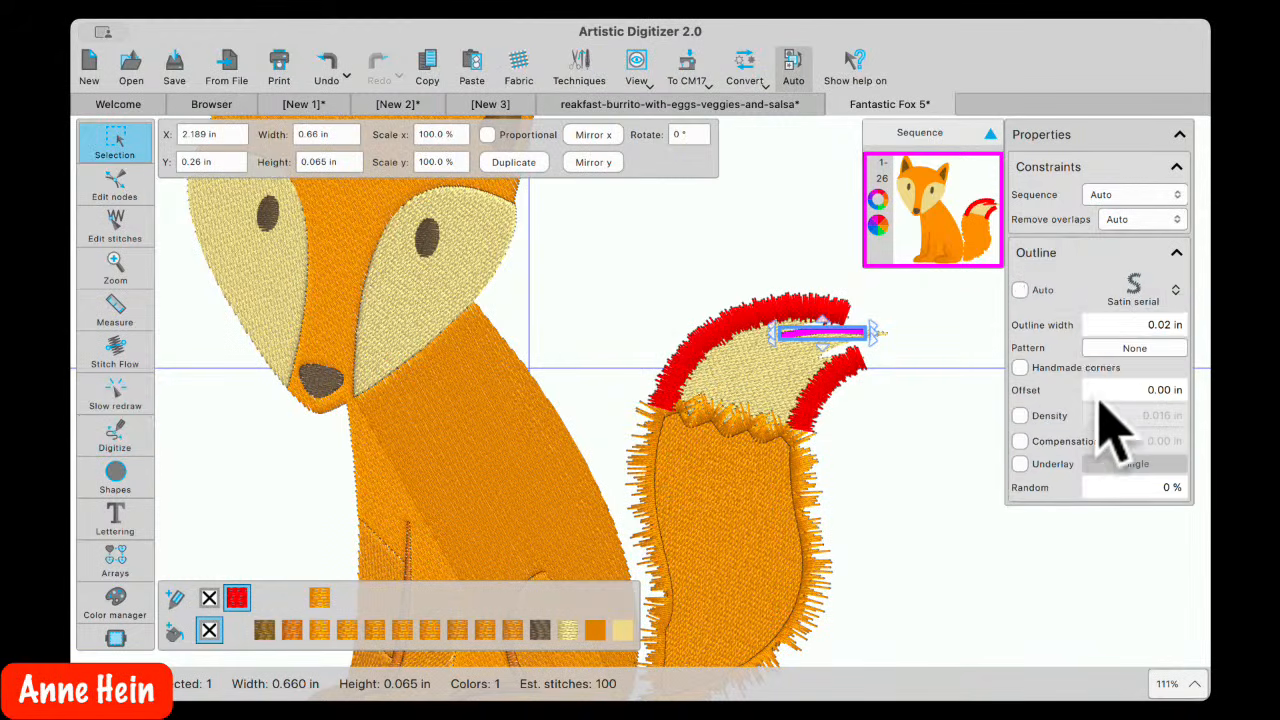
click(1100, 326)
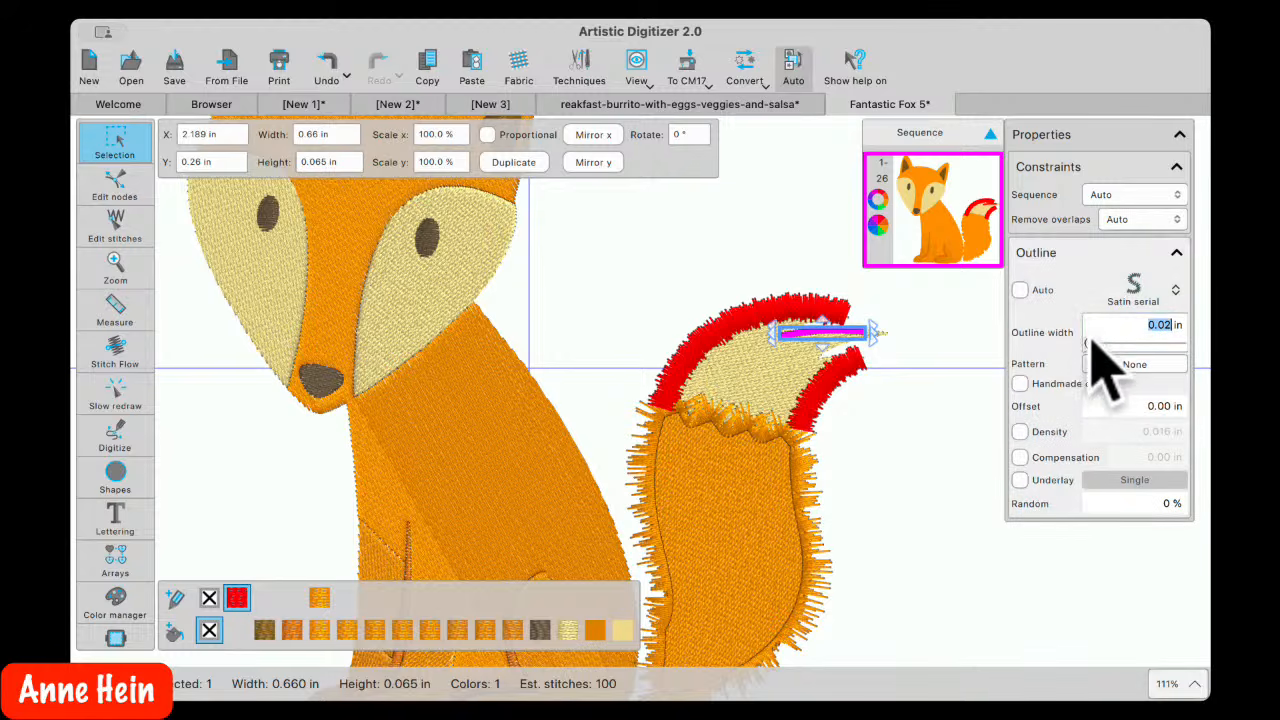
drag(1094, 344, 1104, 346)
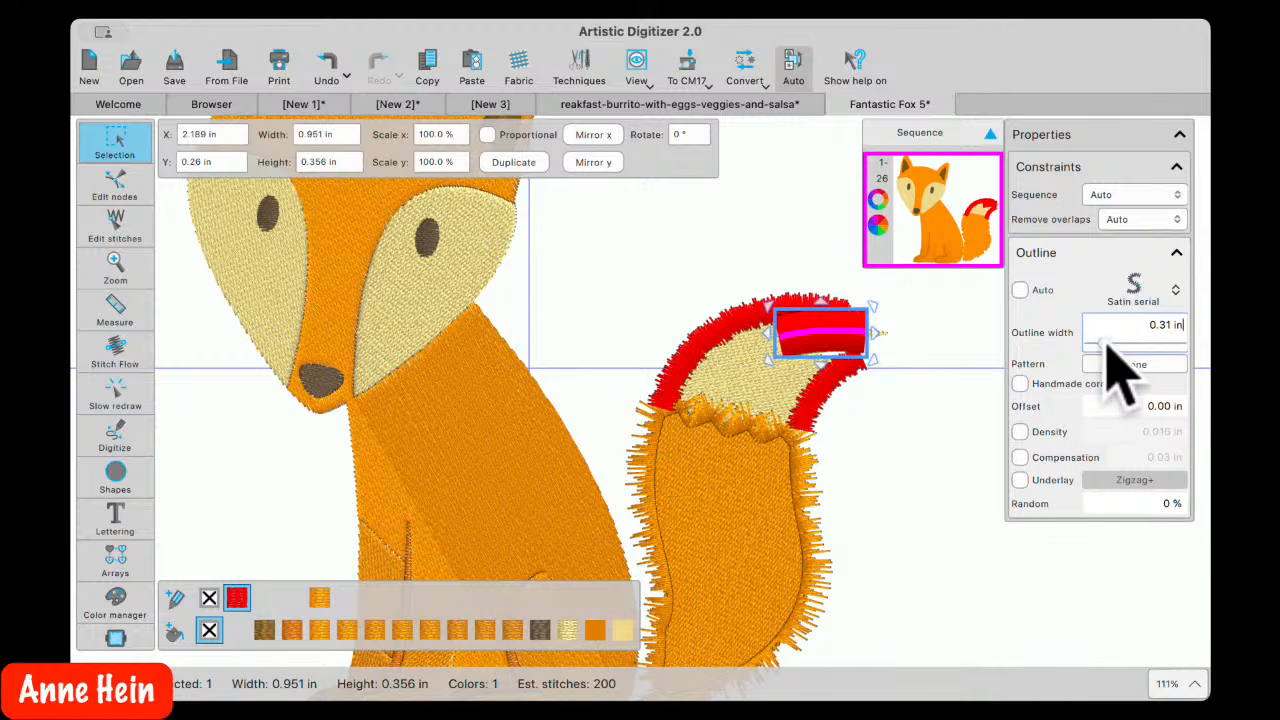
drag(1106, 342, 1097, 346)
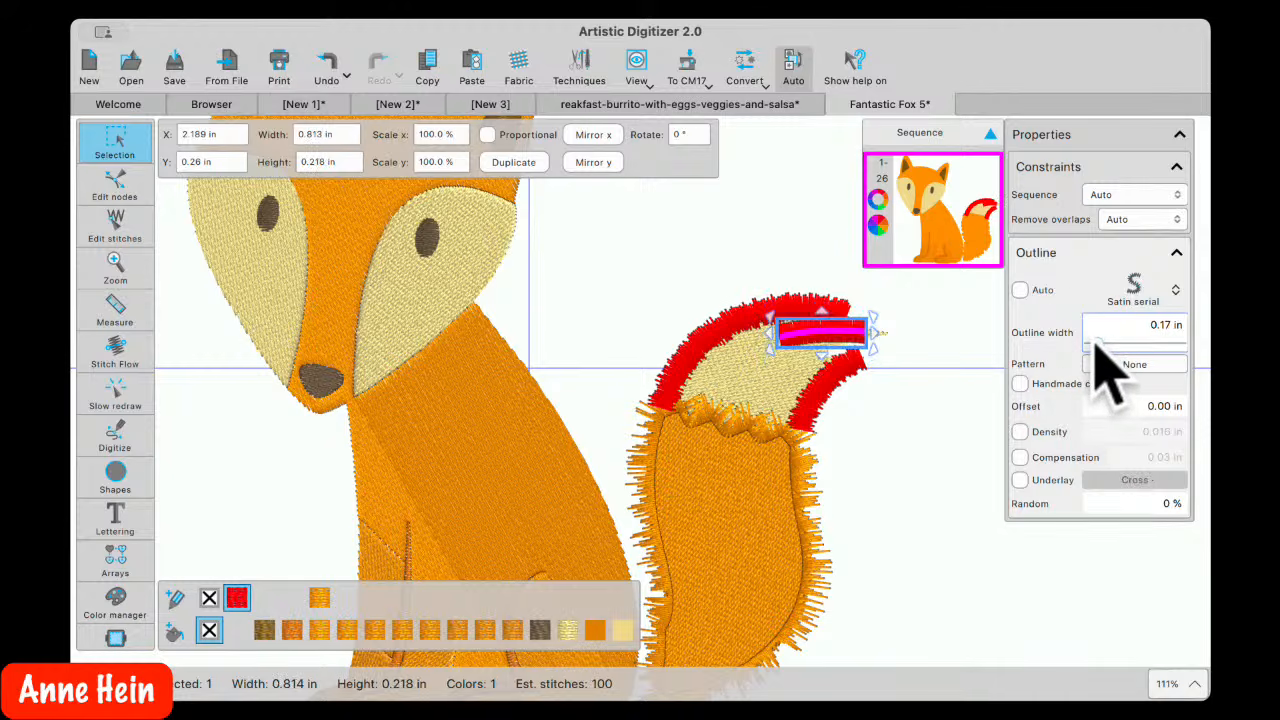
Set the middle tail tip curve's random value to 37% and deselect it
click(1145, 503)
drag(1089, 506, 1127, 507)
click(852, 422)
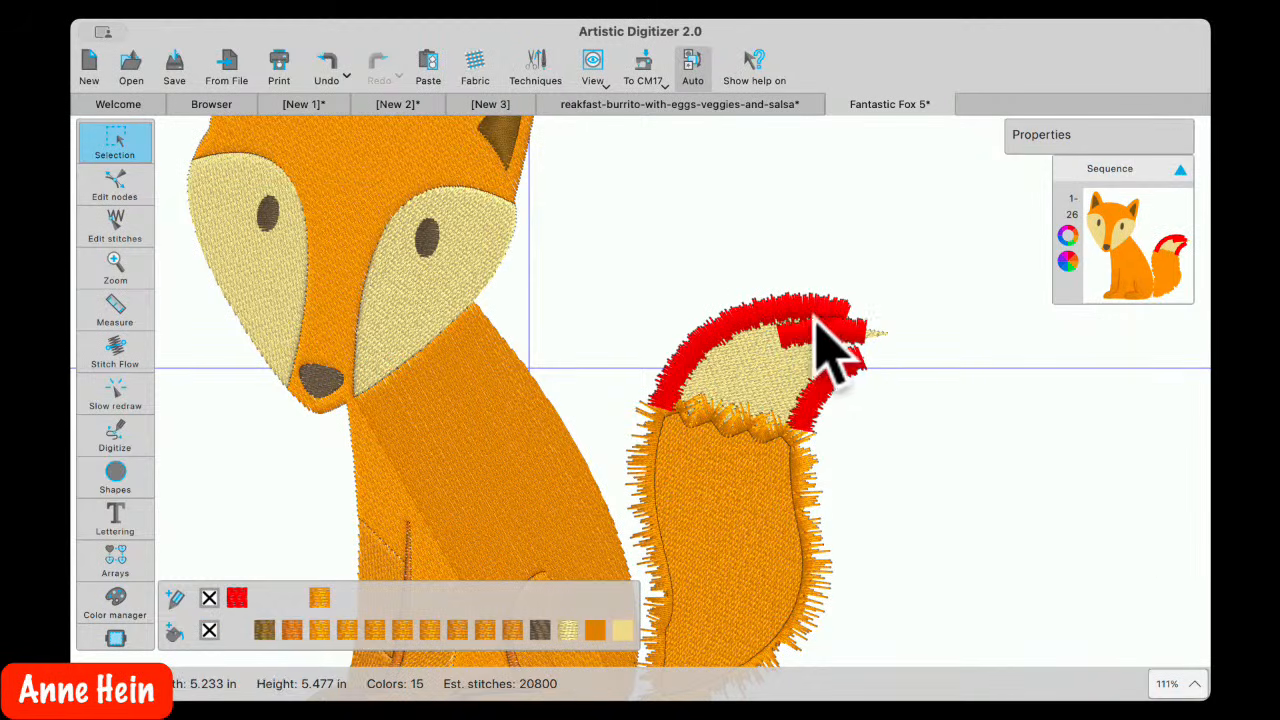
Pull the middle tail tip curve's inner end node down into the cream fill so the curve arches more
click(793, 332)
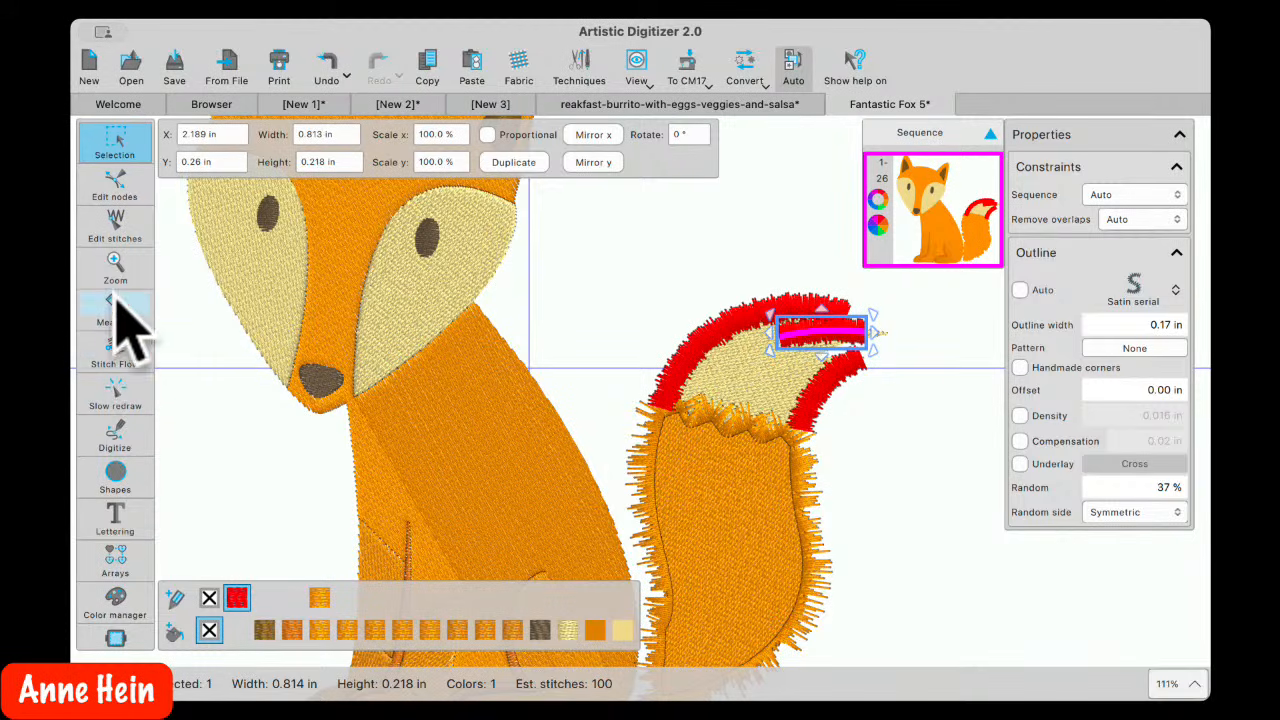
click(118, 185)
click(781, 339)
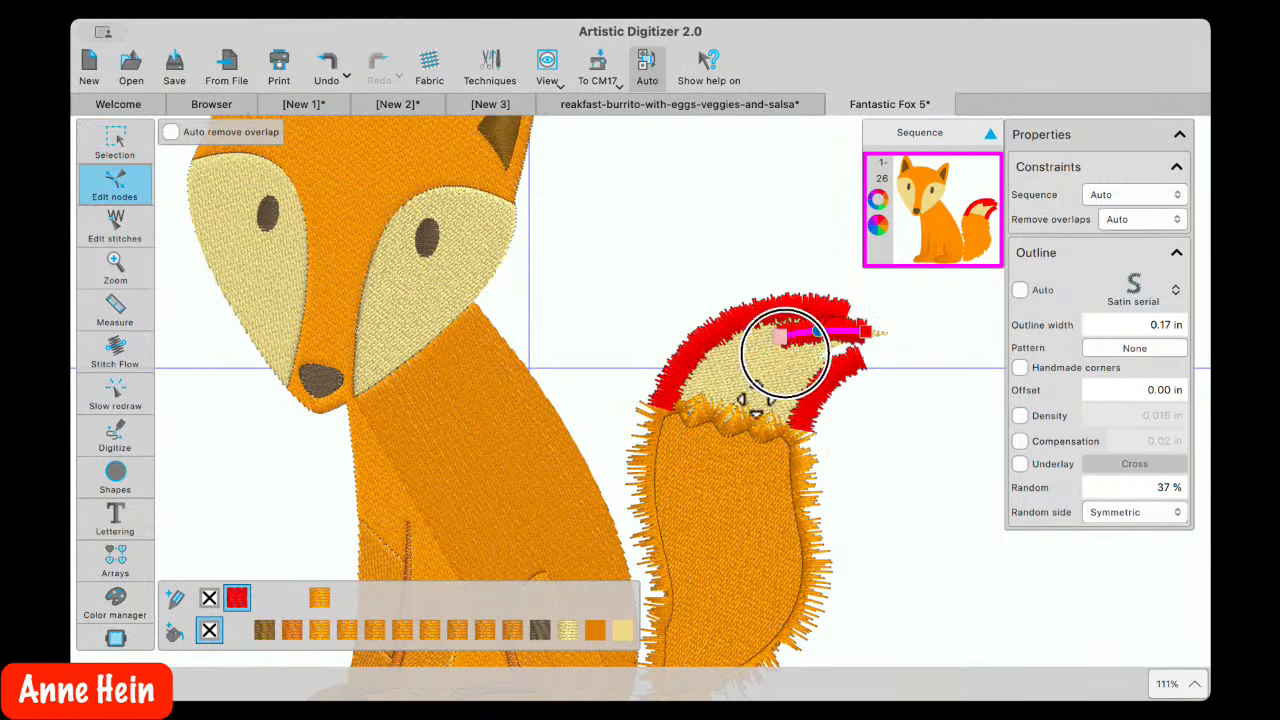
click(114, 136)
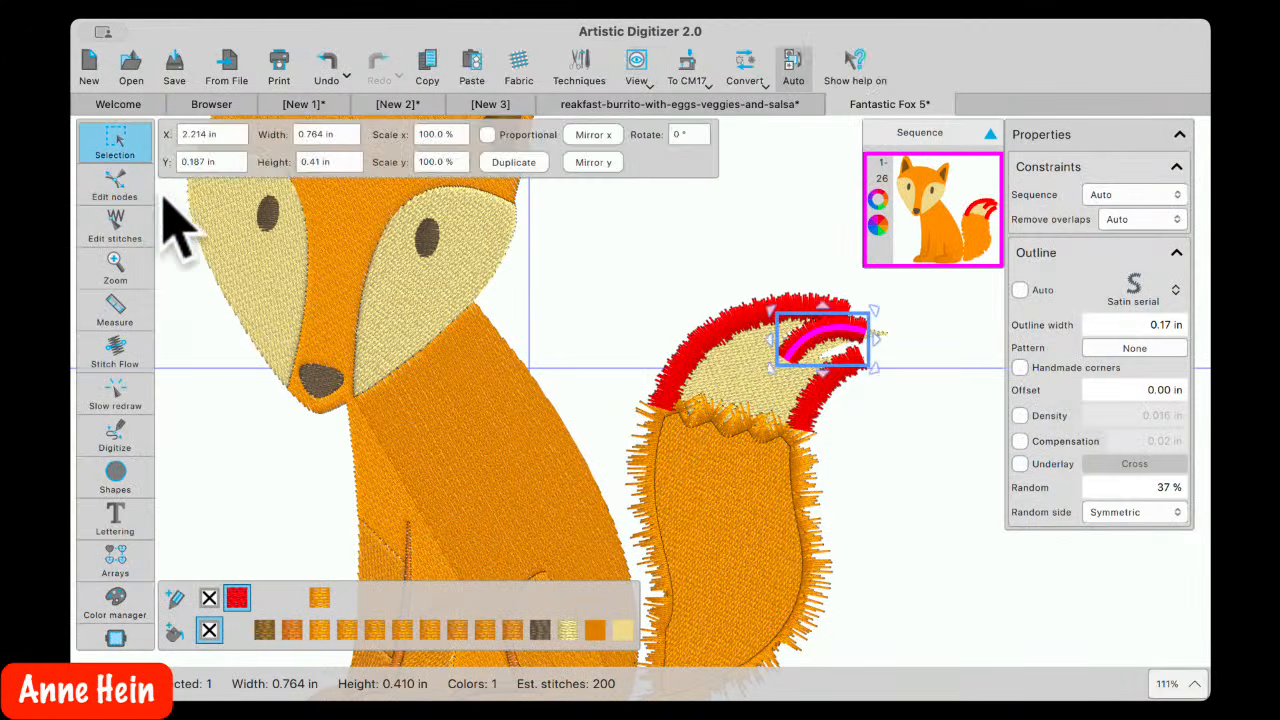
Recolor the outlines of all three tail tip curves from red to the fox's textured cream thread, and deselect them
shift+click(735, 390)
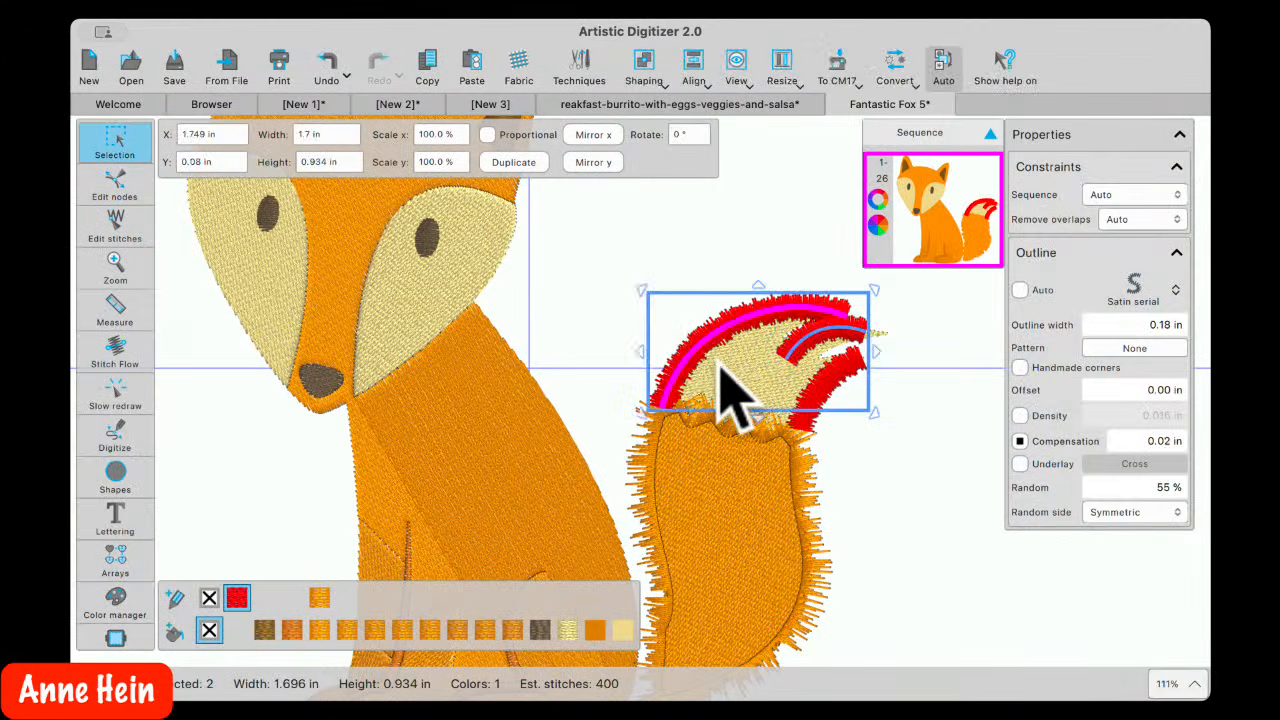
shift+click(819, 383)
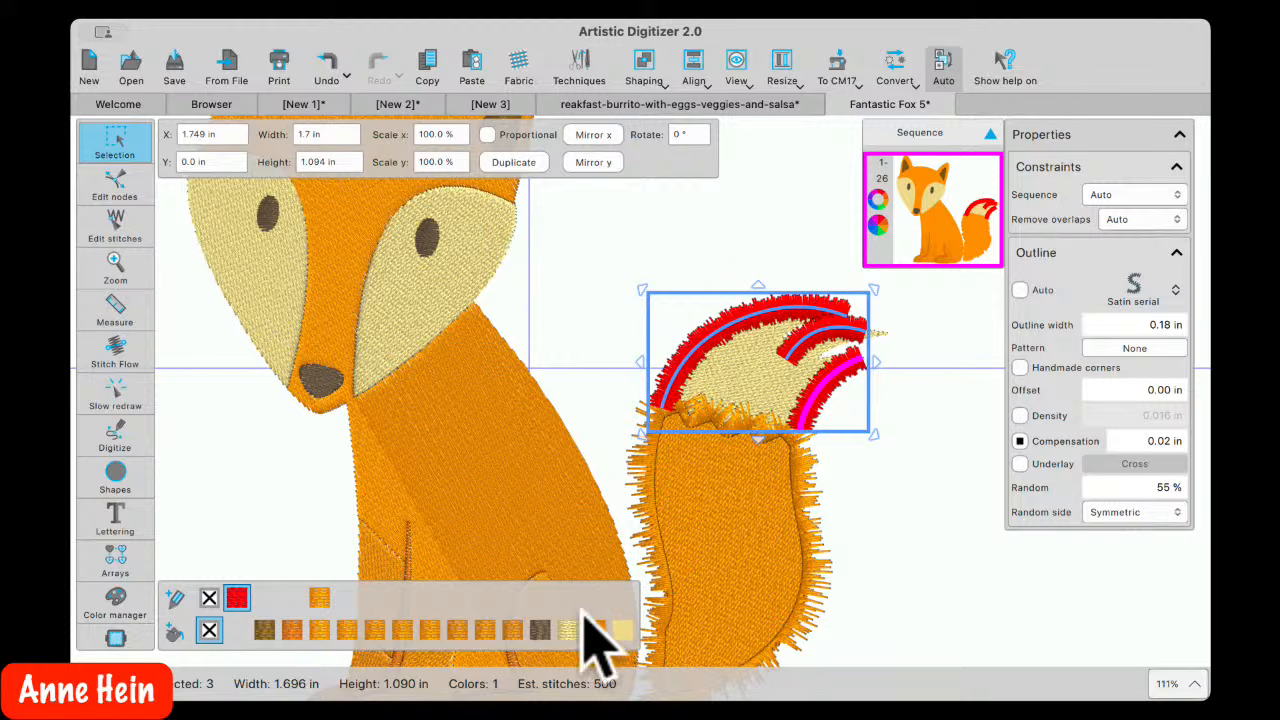
click(567, 597)
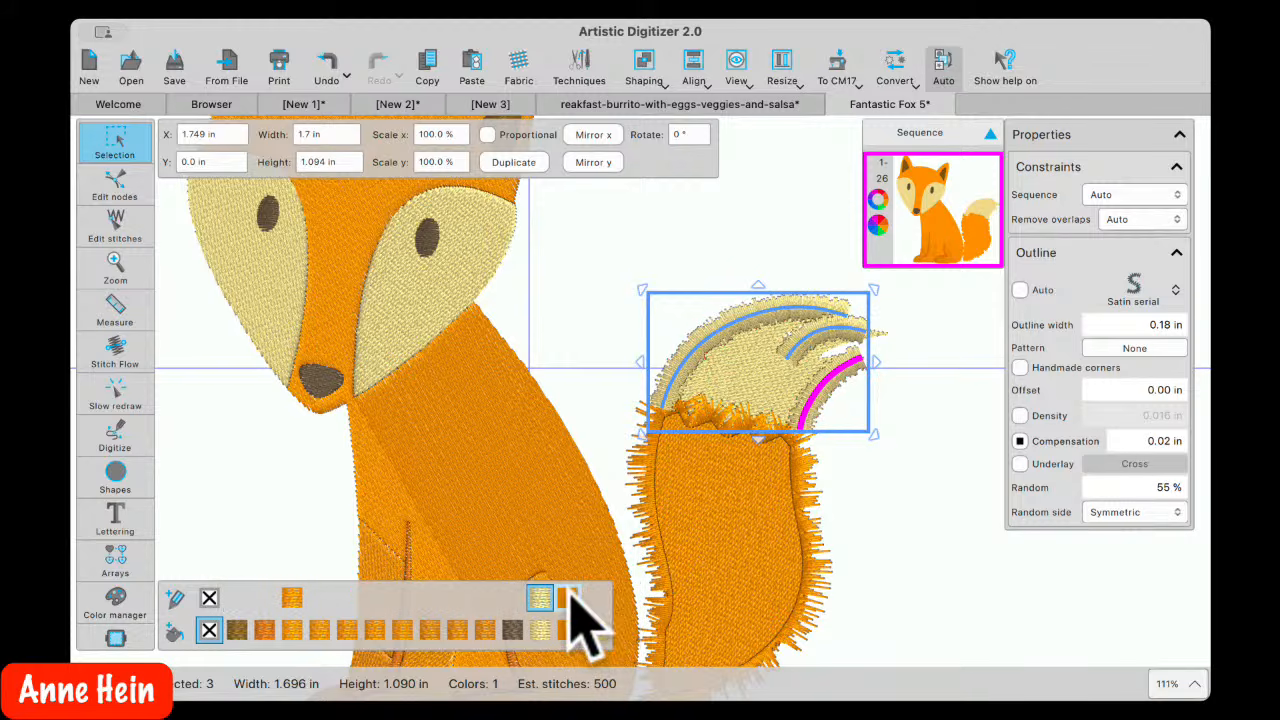
click(860, 605)
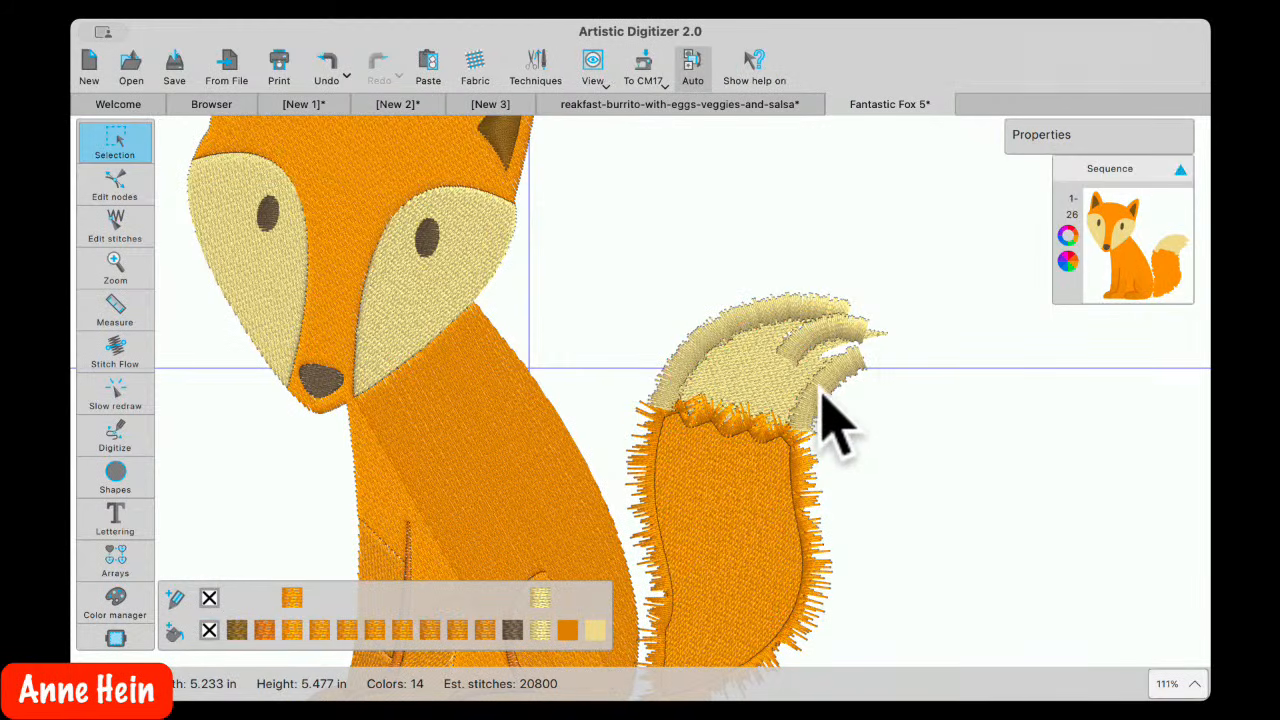
Enable a custom density on the upper tail tip curve's outline, set it to 0.025 in, and deselect the curve
scroll(833, 425, up, 2)
click(703, 318)
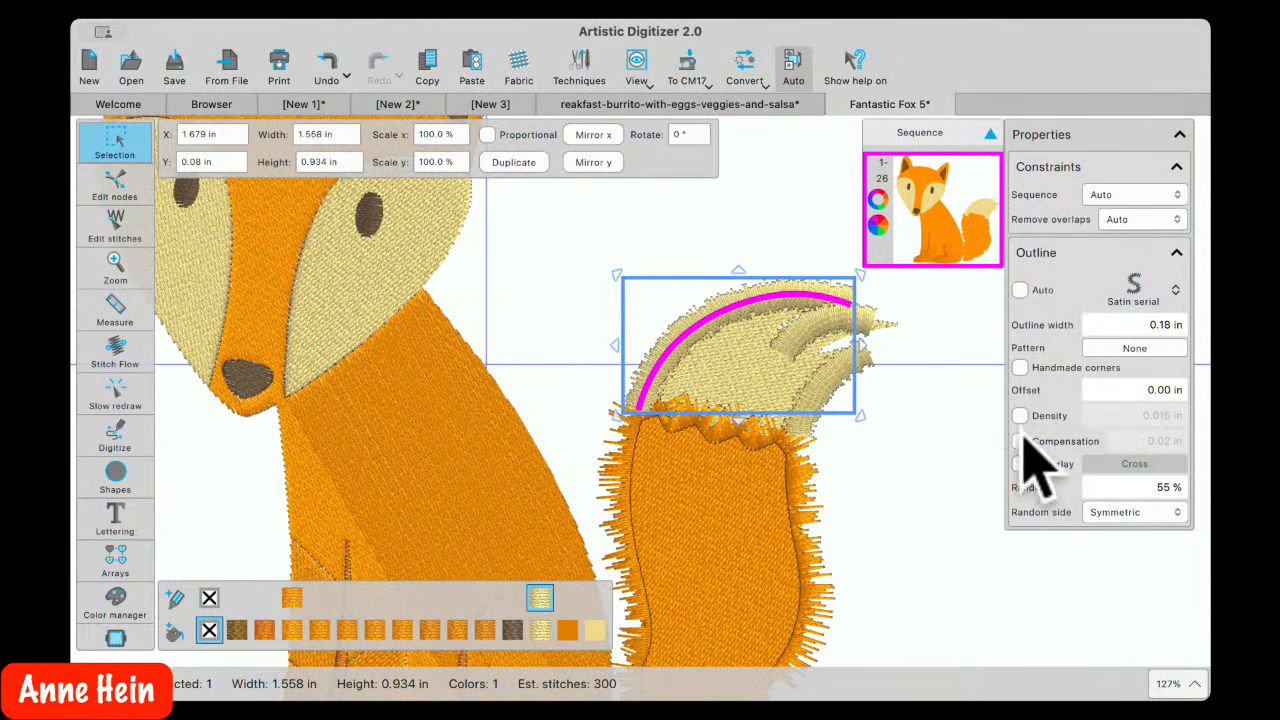
click(1020, 416)
click(1157, 415)
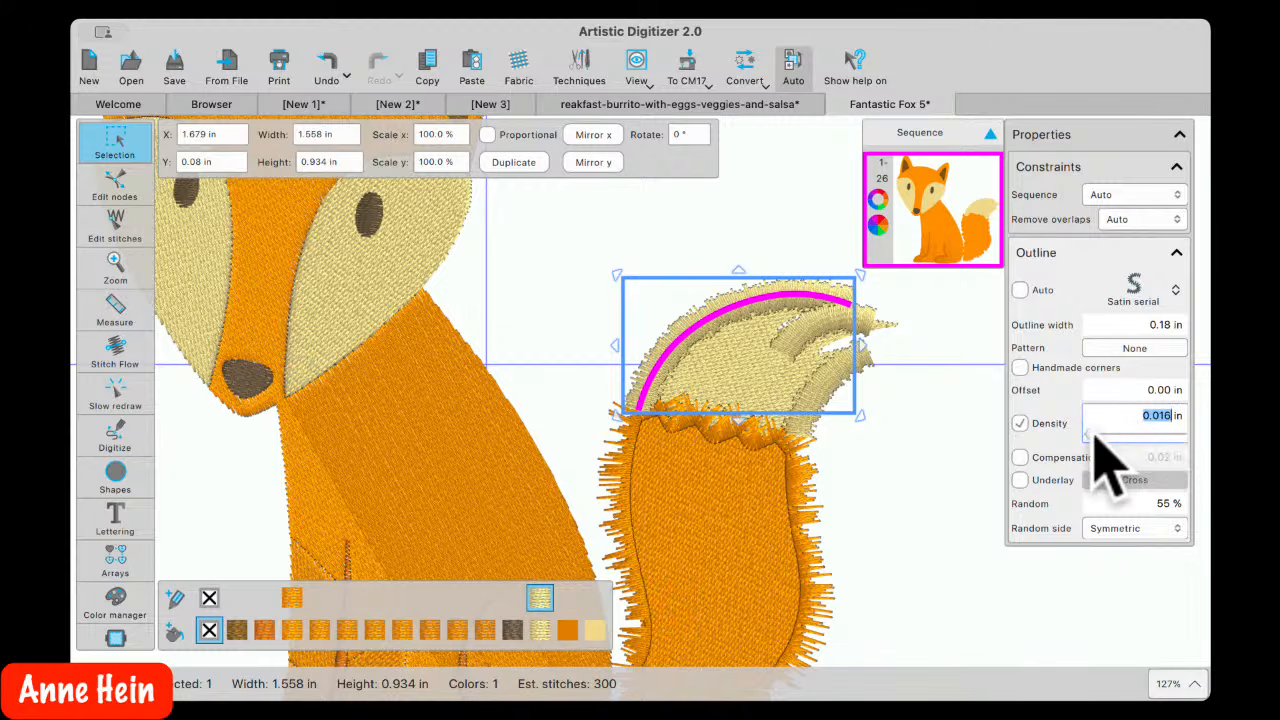
drag(1095, 433, 1100, 442)
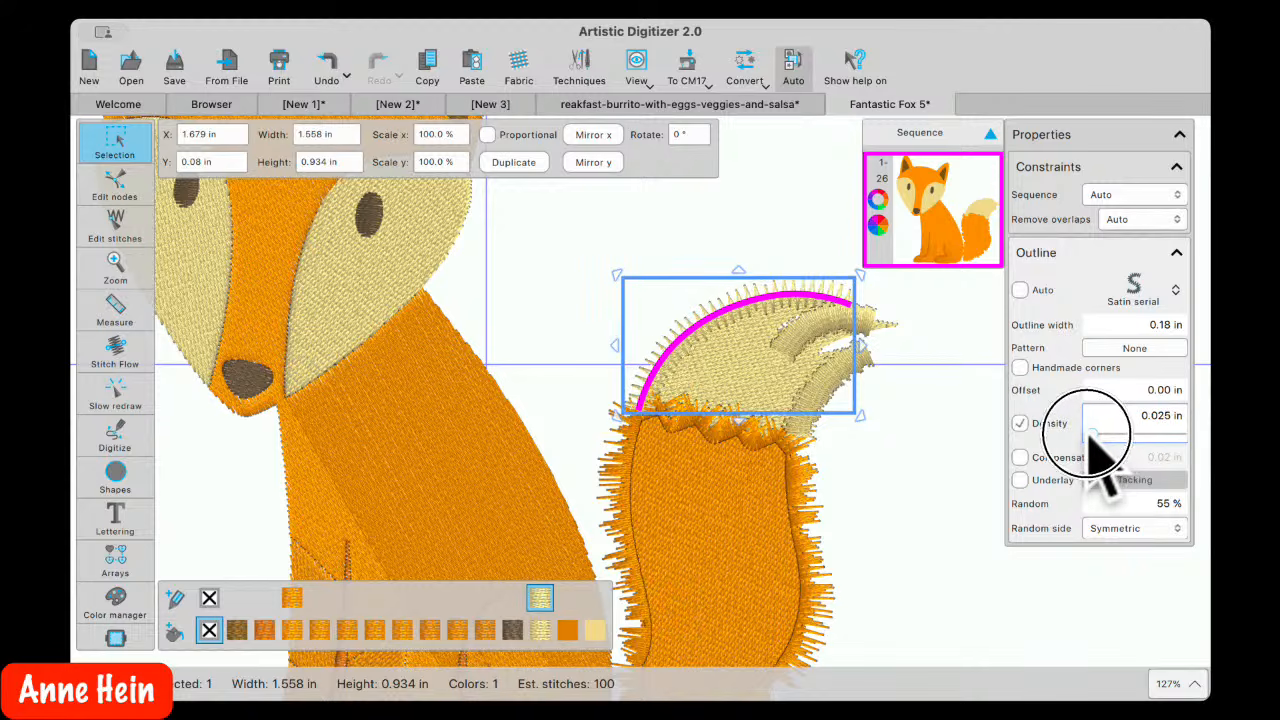
scroll(723, 400, up, 5)
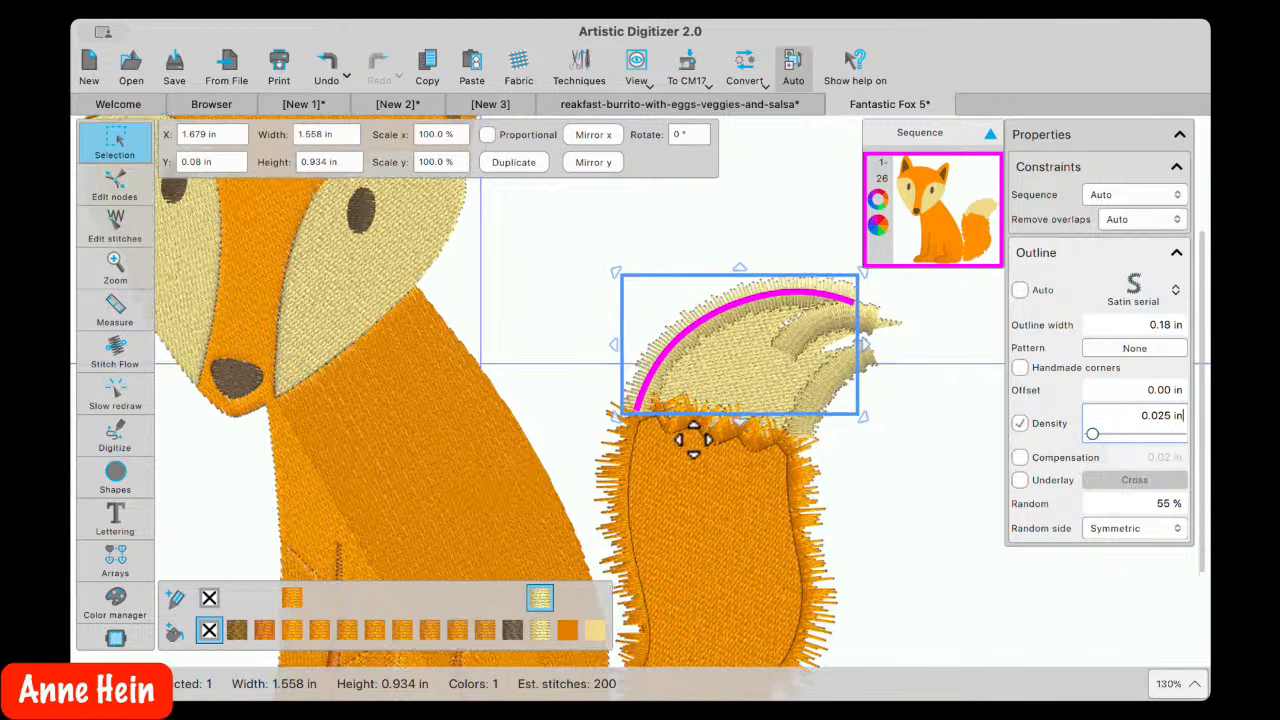
scroll(723, 400, down, 5)
click(873, 516)
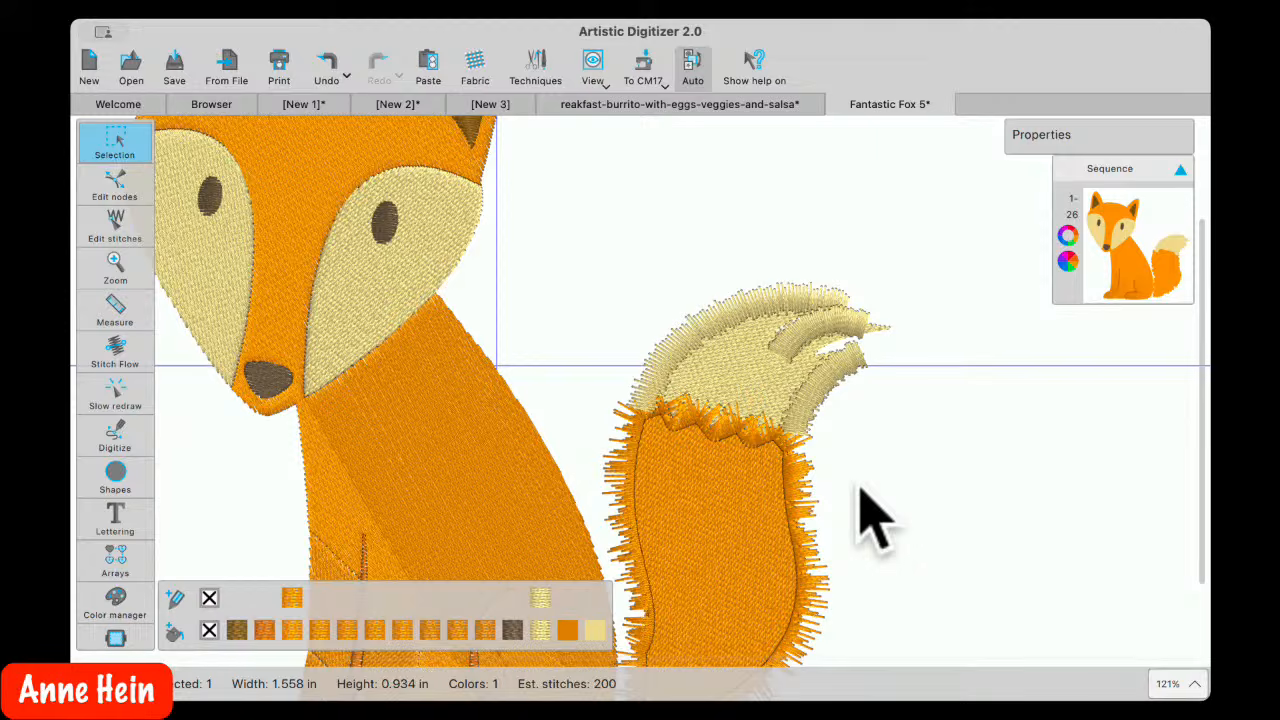
Set the upper tail tip curve's random side to Both and deselect it
click(664, 340)
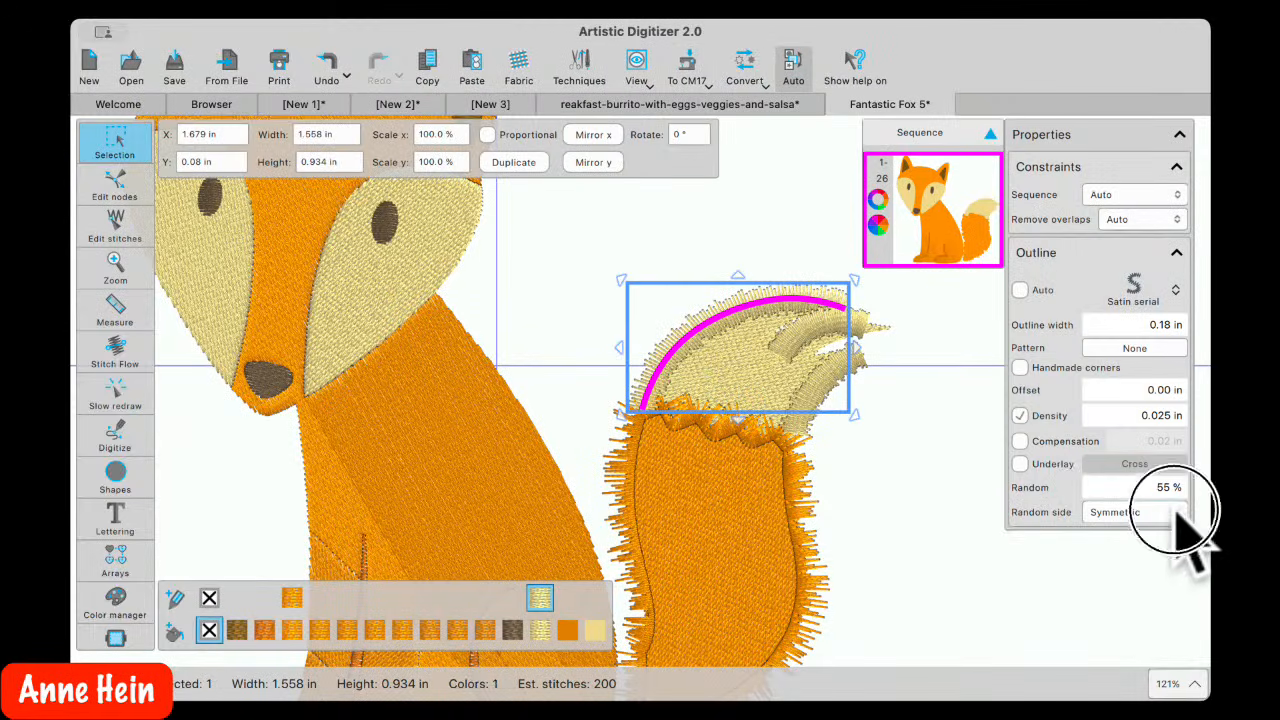
click(1174, 514)
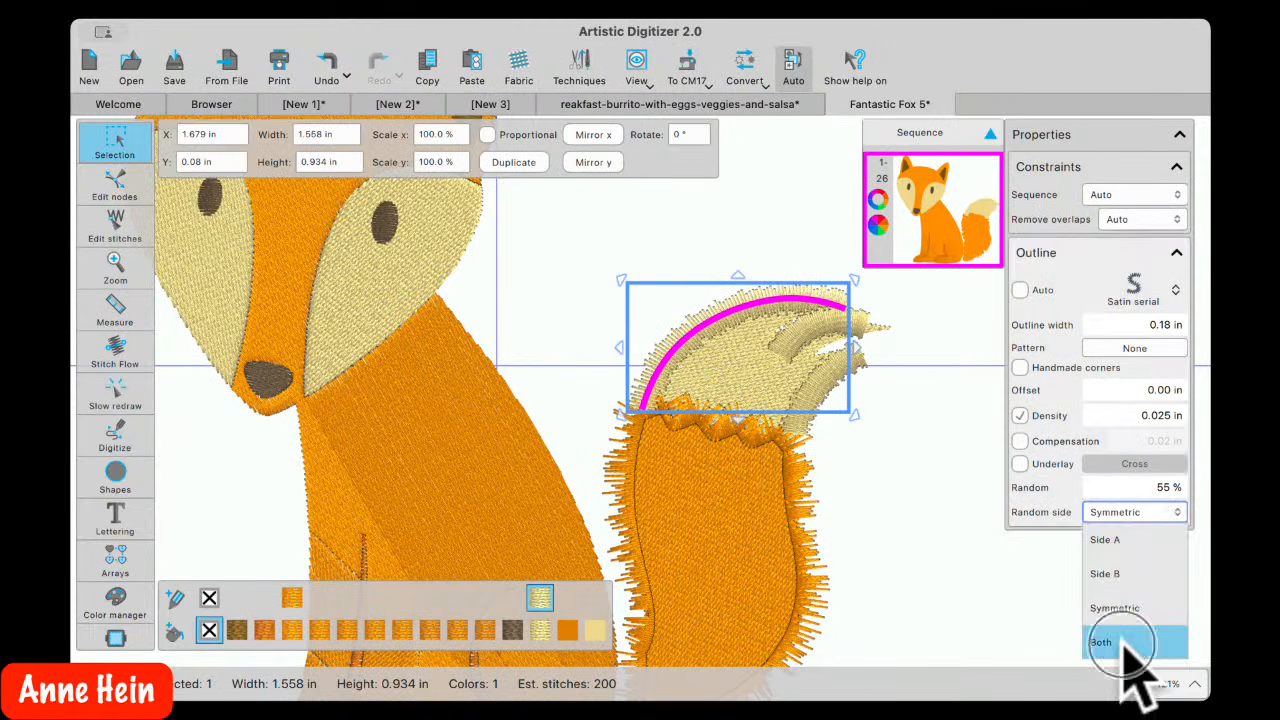
click(1112, 643)
click(957, 543)
Select all six tail objects and nudge them about 0.19 in toward the fox's body so the tail overlaps it, and deselect them
scroll(737, 429, down, 2)
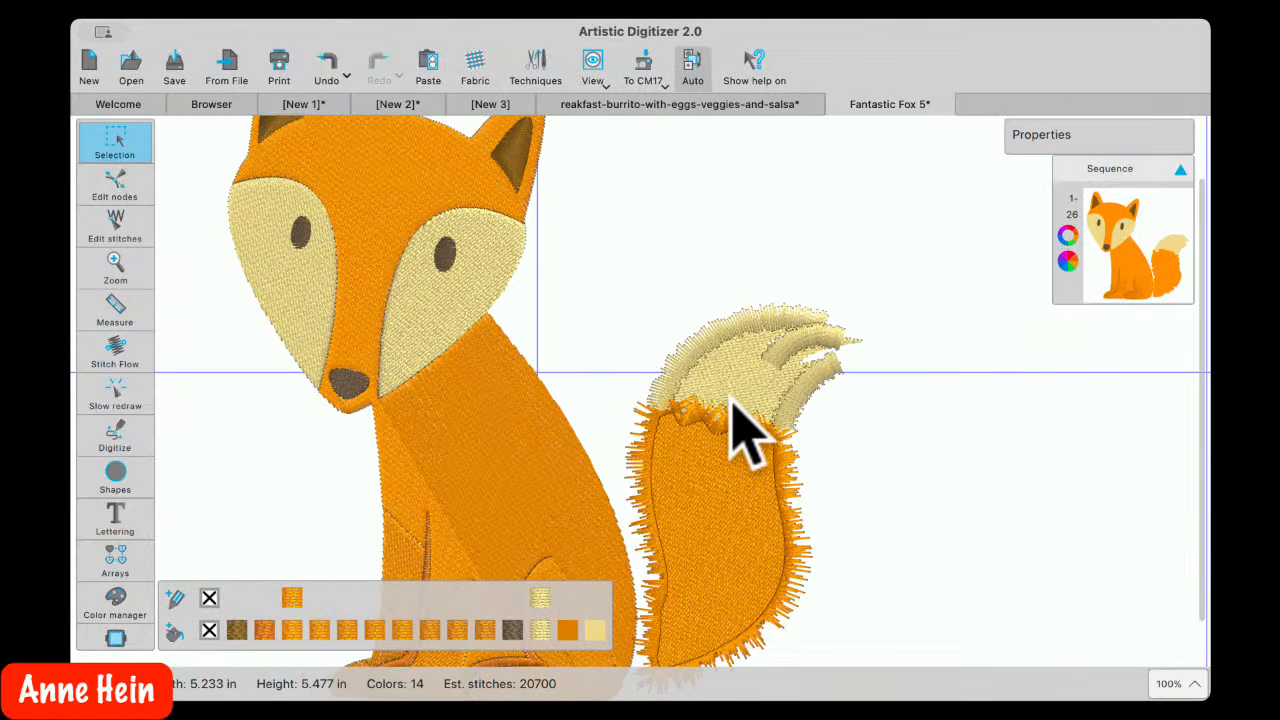
scroll(737, 429, down, 2)
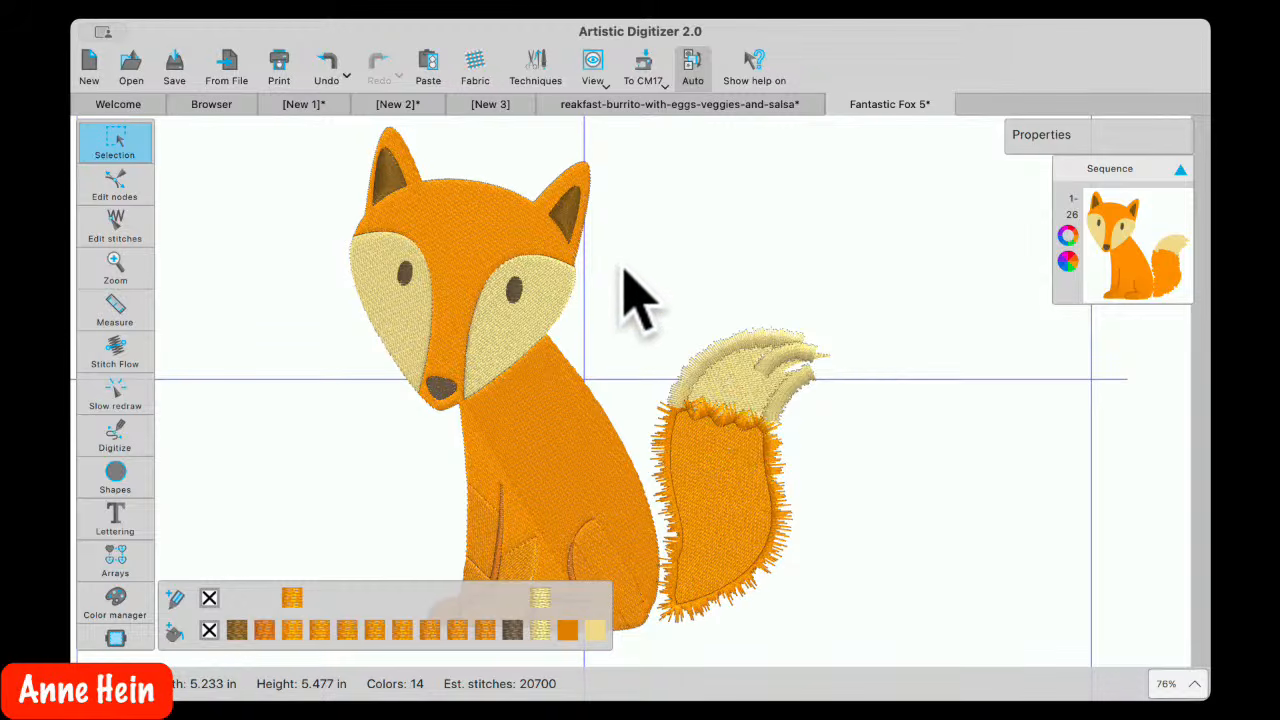
drag(640, 240, 914, 645)
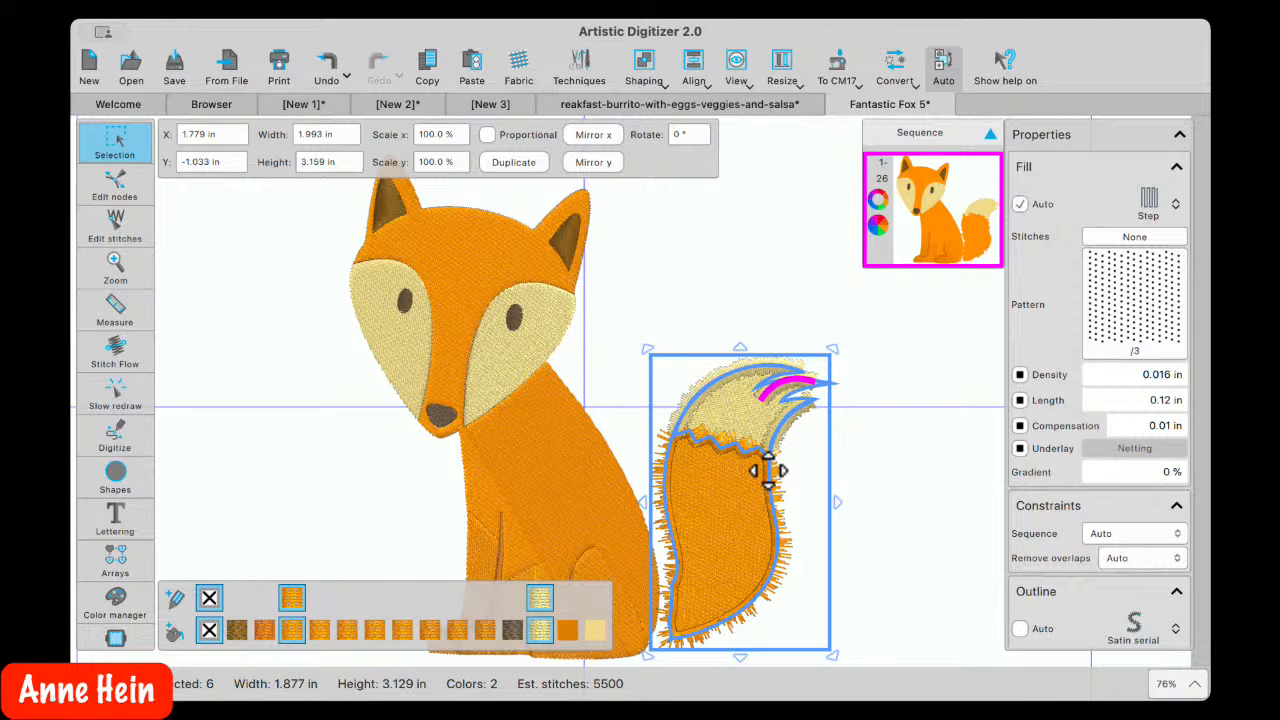
key(Left)
key(Left)
key(Left)
key(Left)
key(Left)
key(Left)
key(Left)
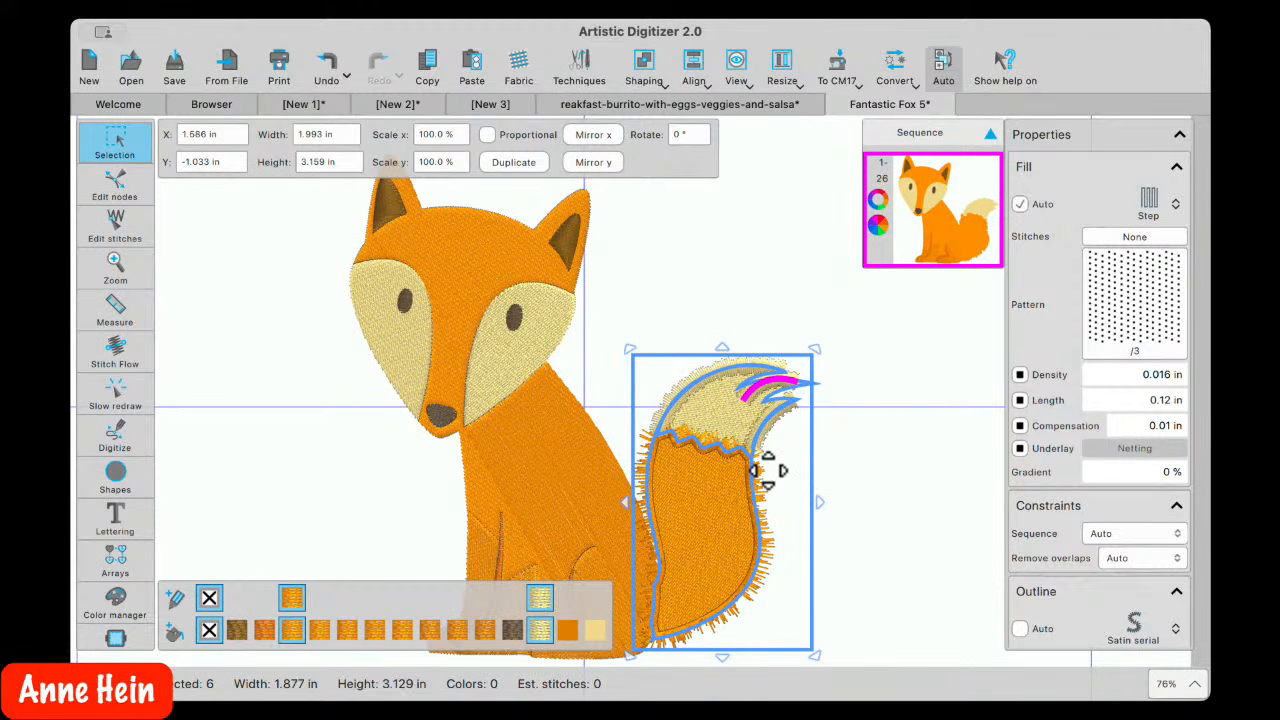
click(857, 535)
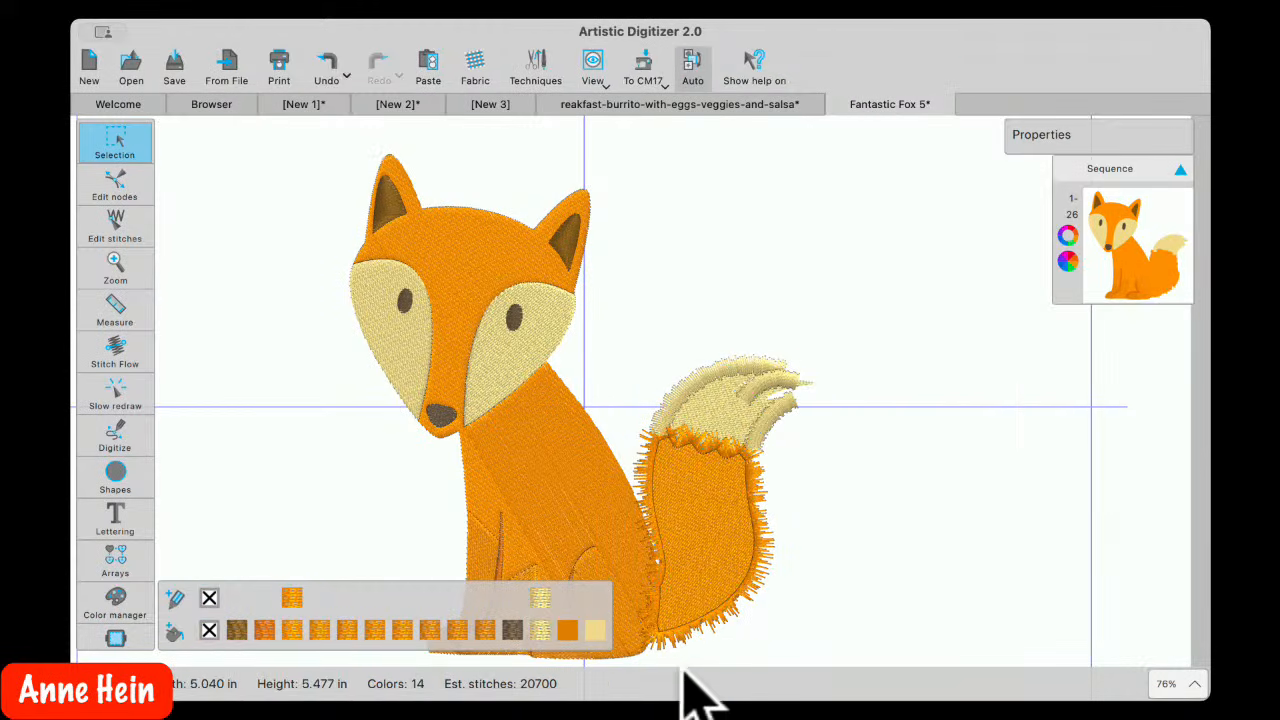
scroll(528, 540, up, 2)
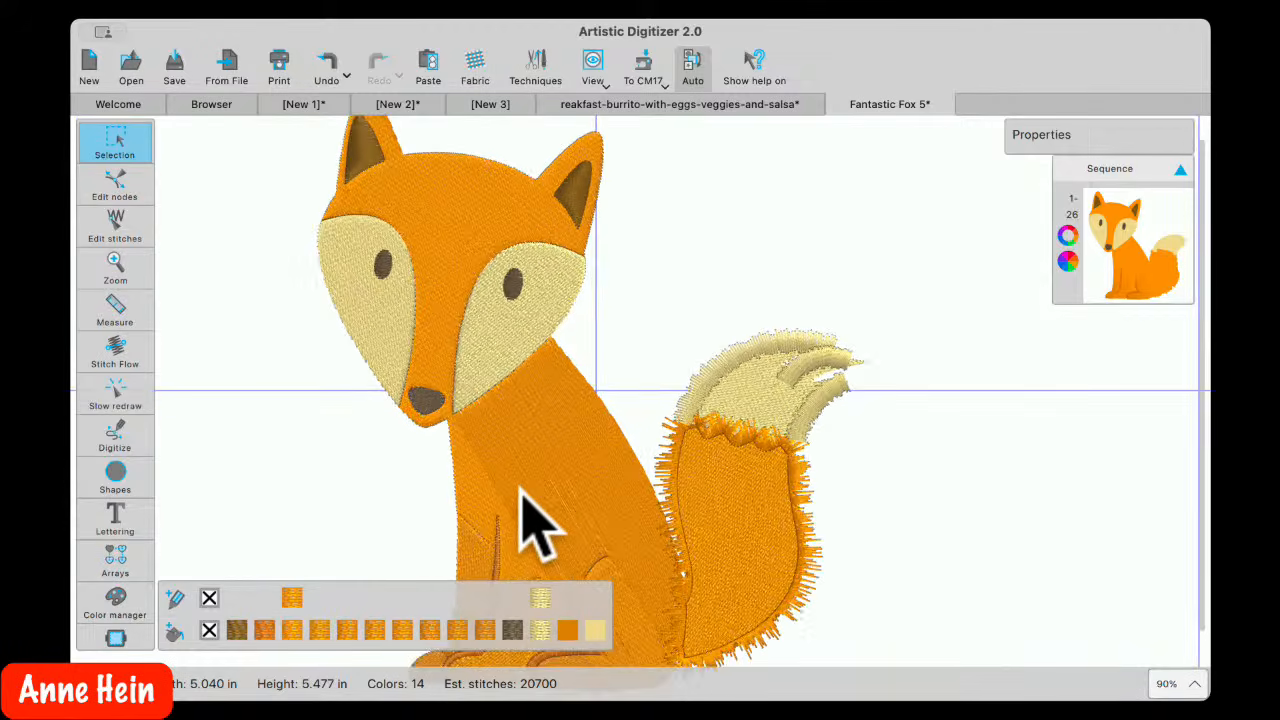
Create a new design and draw a circle about 5.29 x 5.55 in near the hoop's center
scroll(650, 458, down, 1)
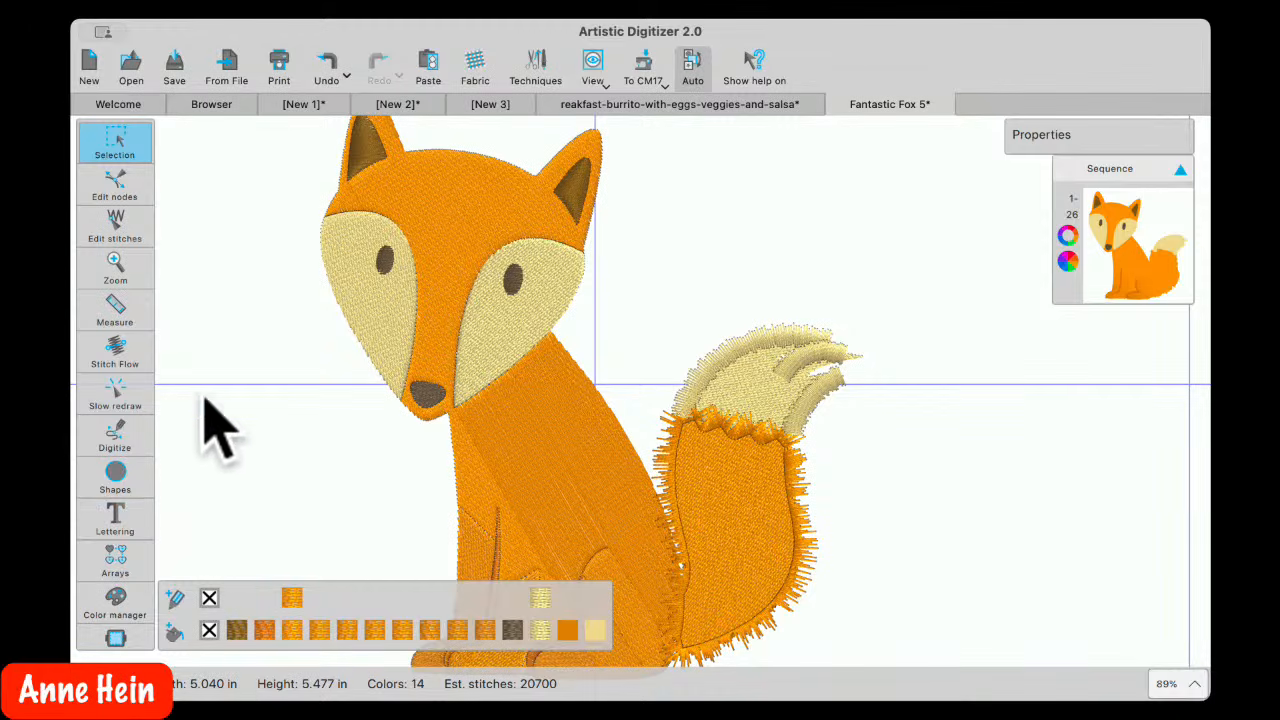
click(90, 74)
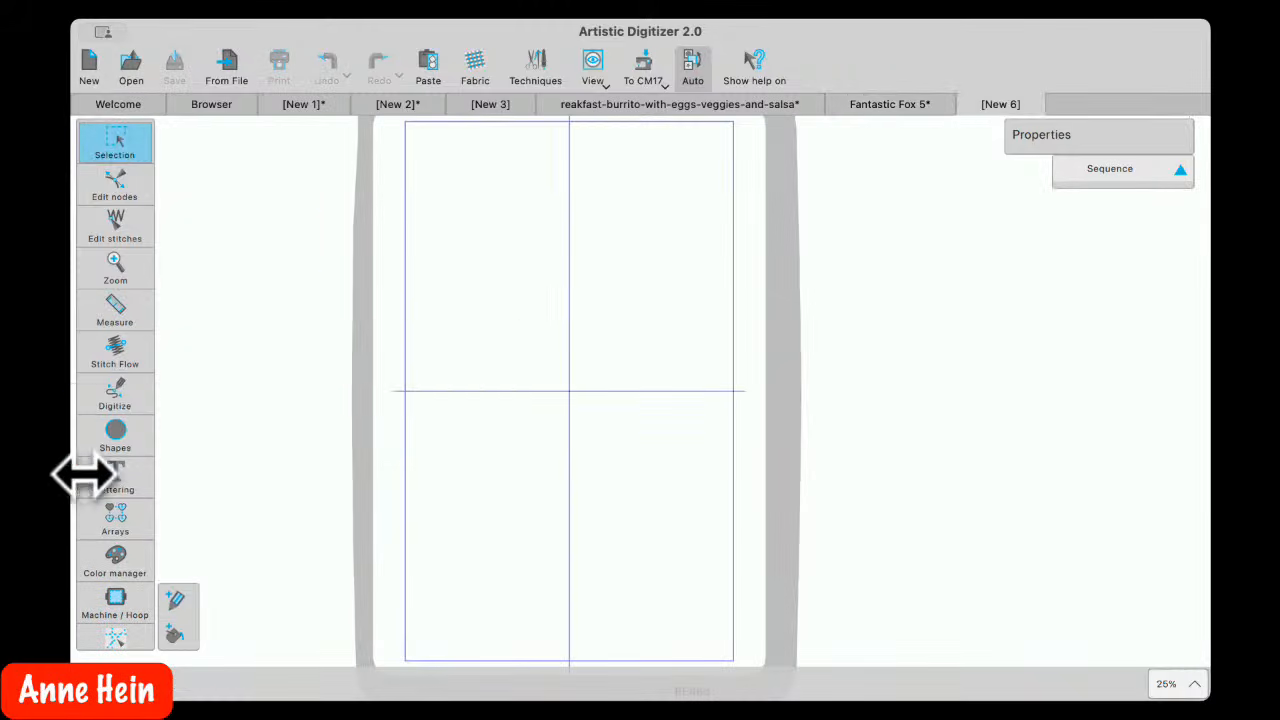
click(137, 449)
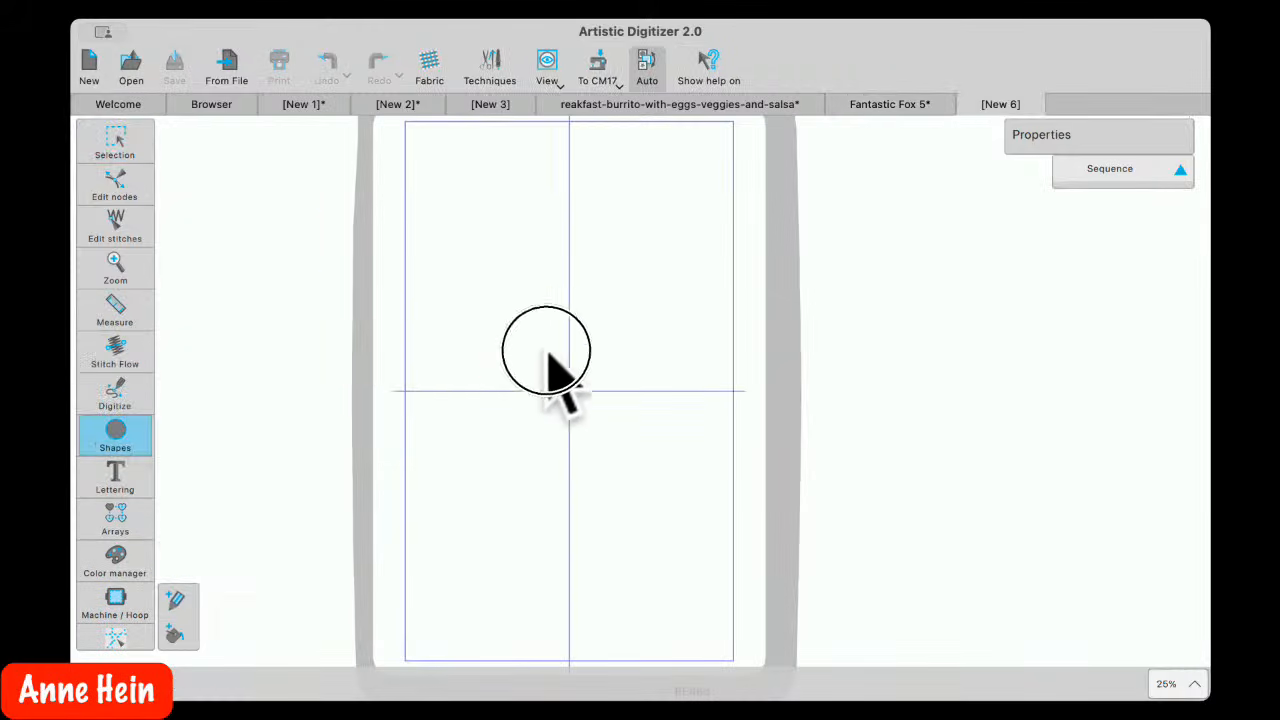
drag(484, 288, 645, 455)
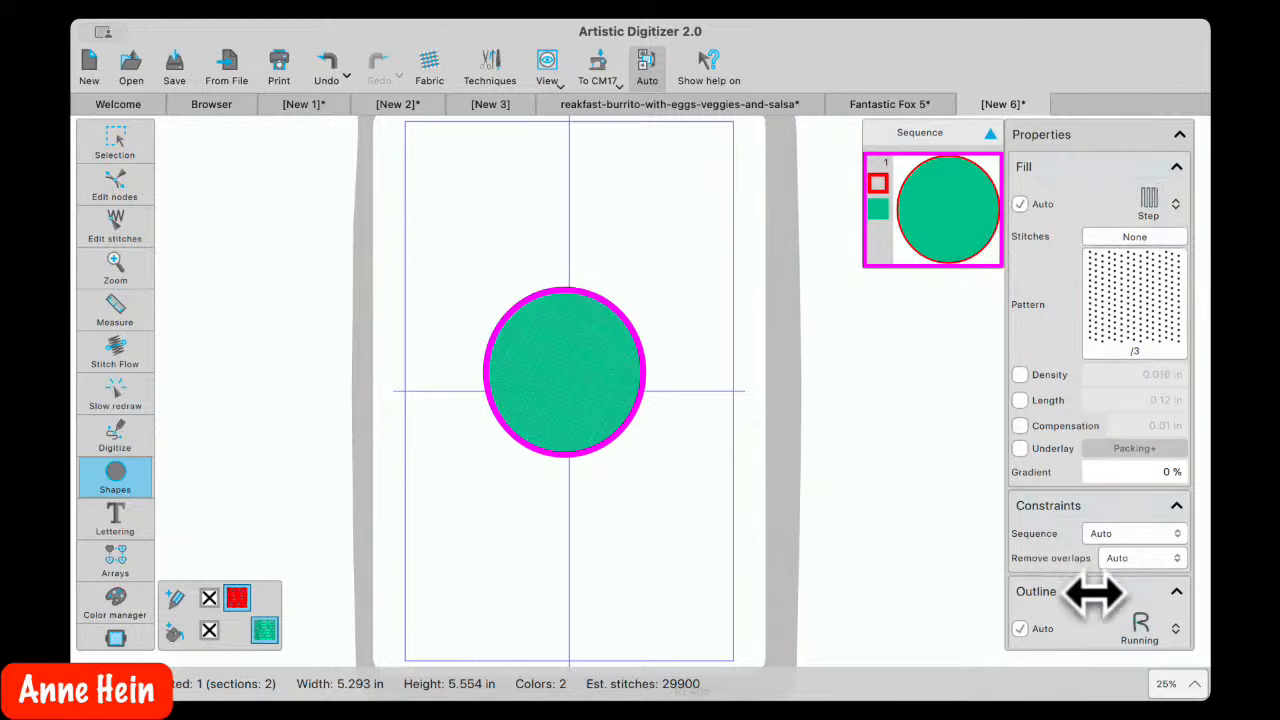
Change the circle's outline stitch type from Running to Satin serial
click(1176, 591)
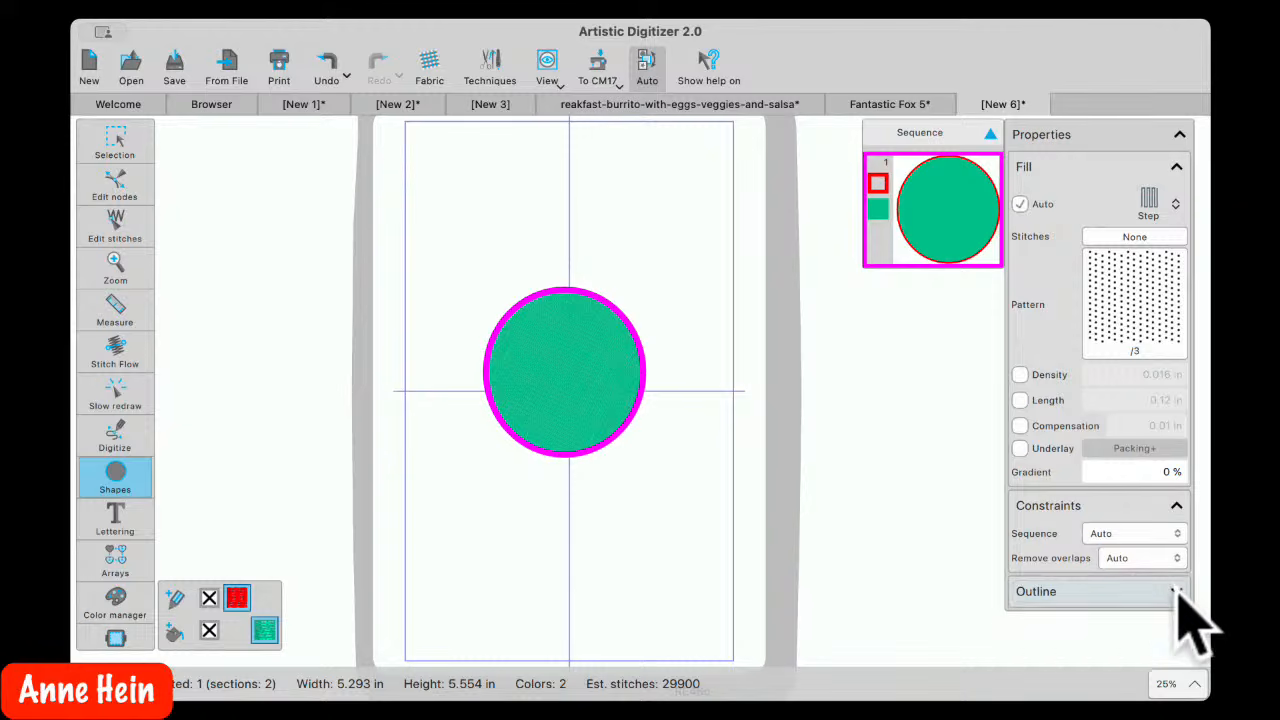
click(1176, 591)
click(1157, 625)
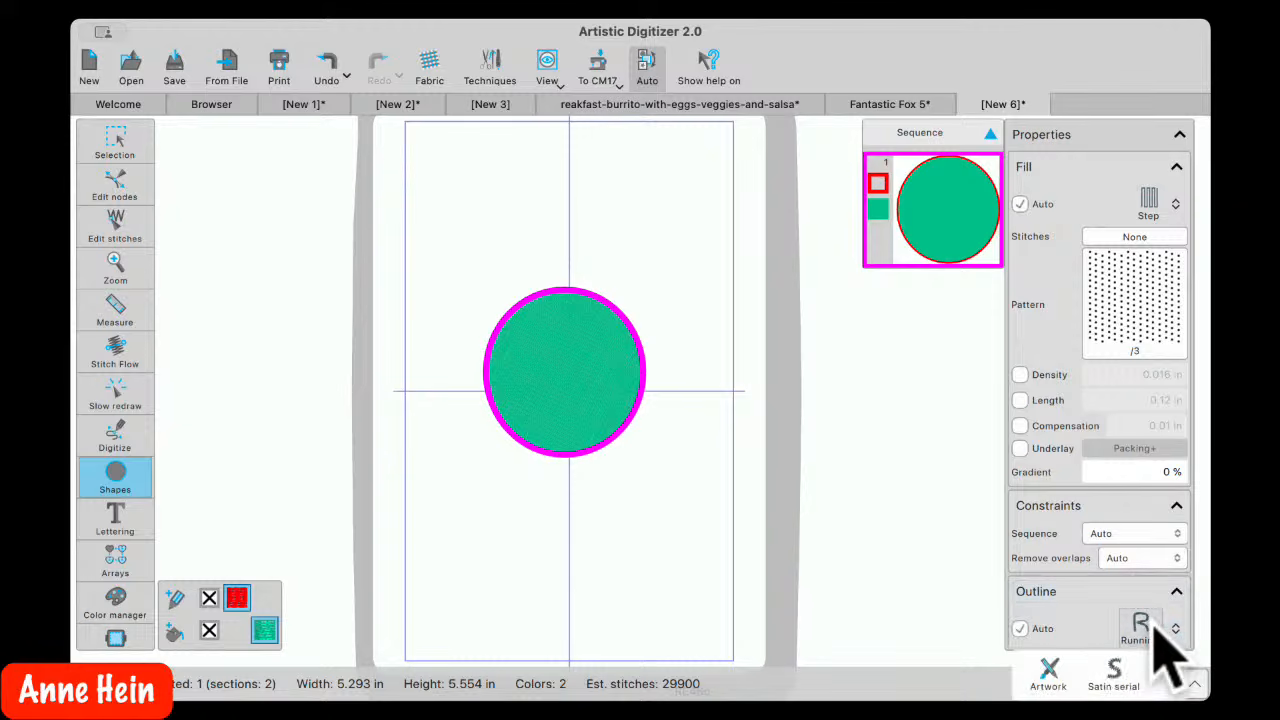
click(1132, 668)
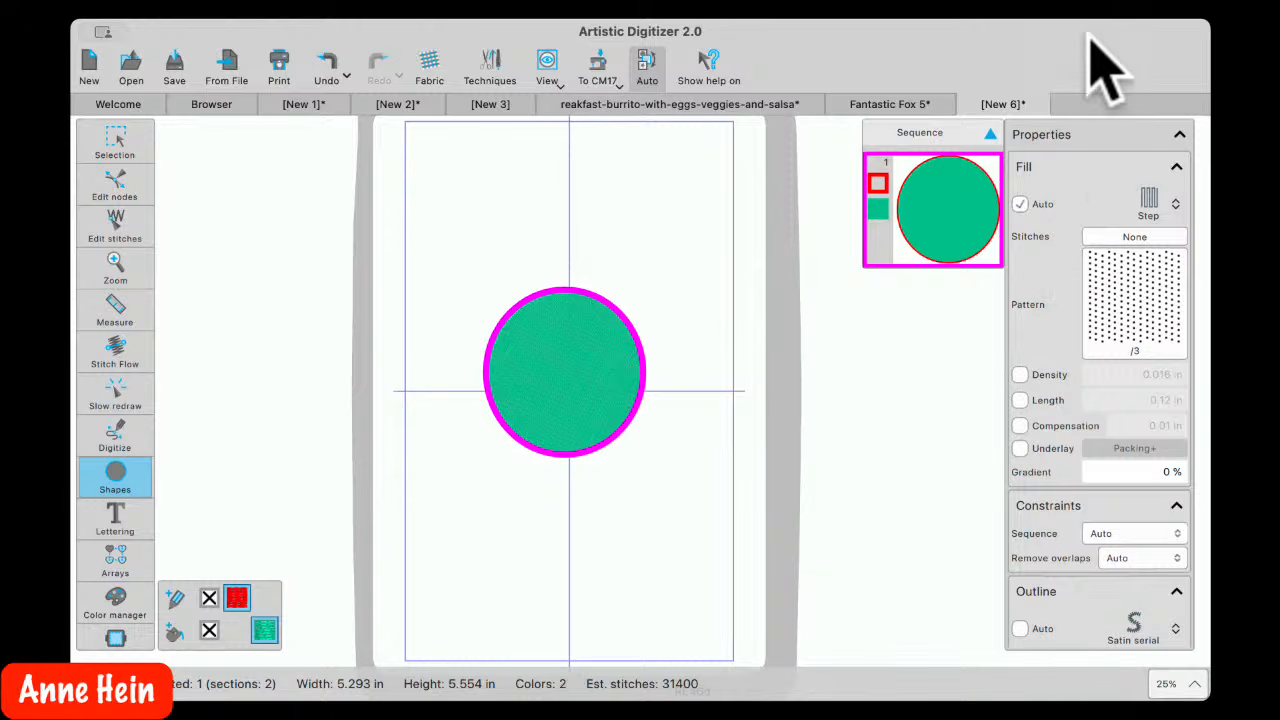
Set the circle's satin outline width to 0.41 in
click(1177, 166)
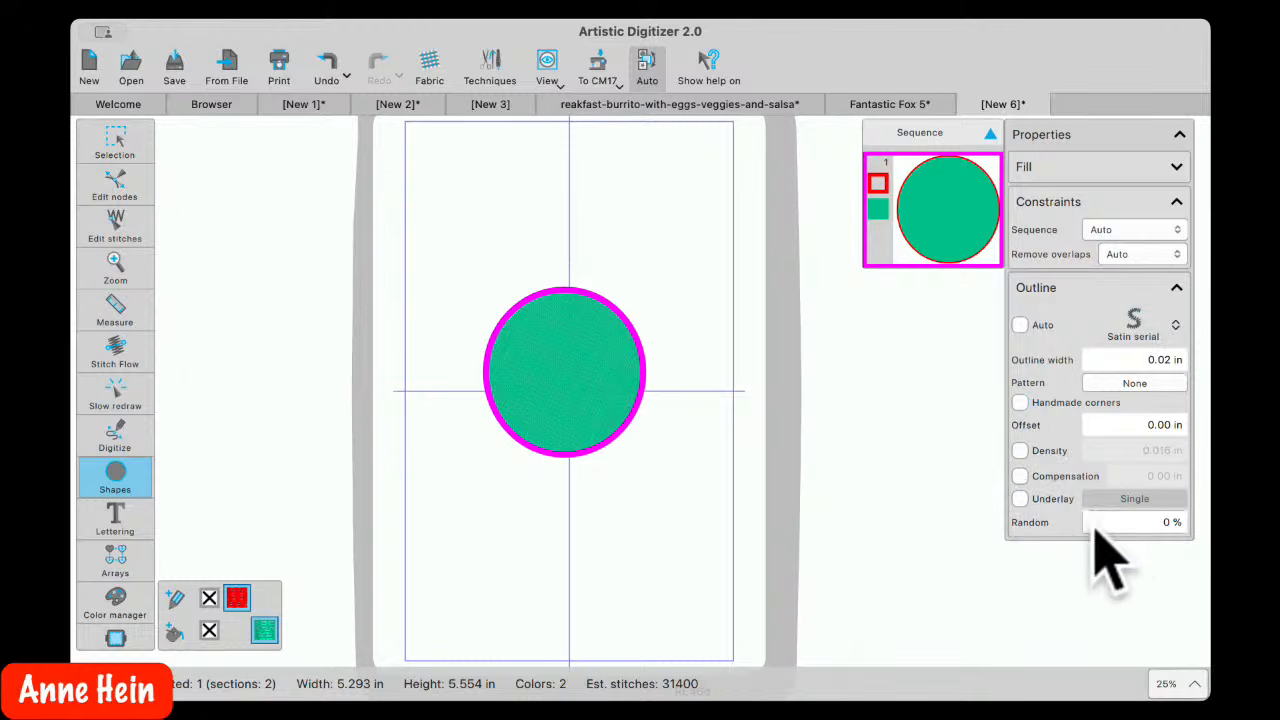
click(1135, 522)
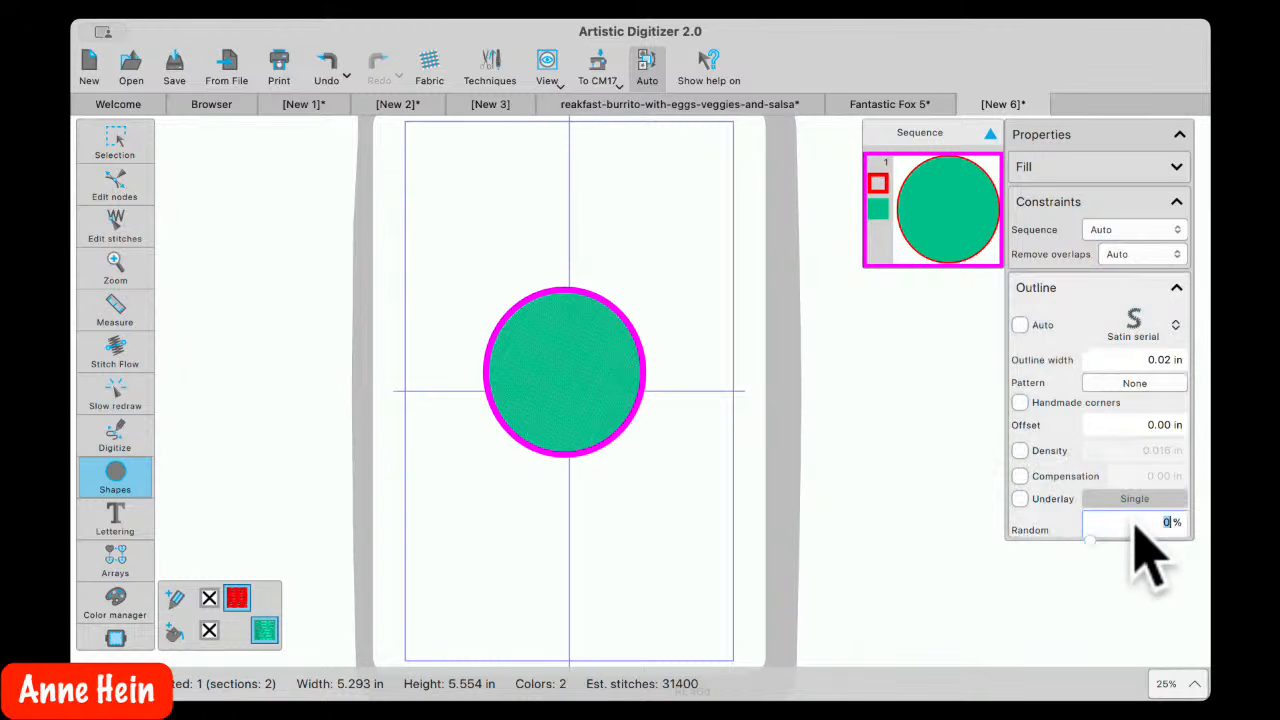
click(1111, 362)
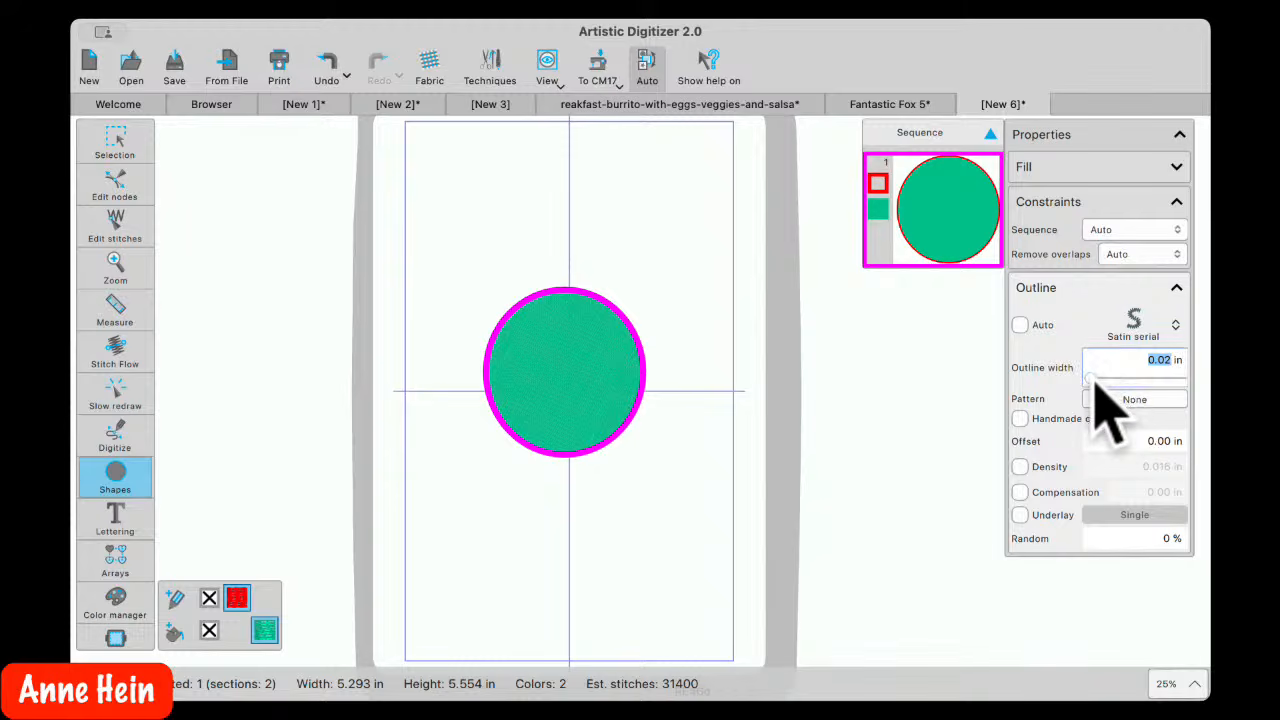
drag(1093, 379, 1108, 379)
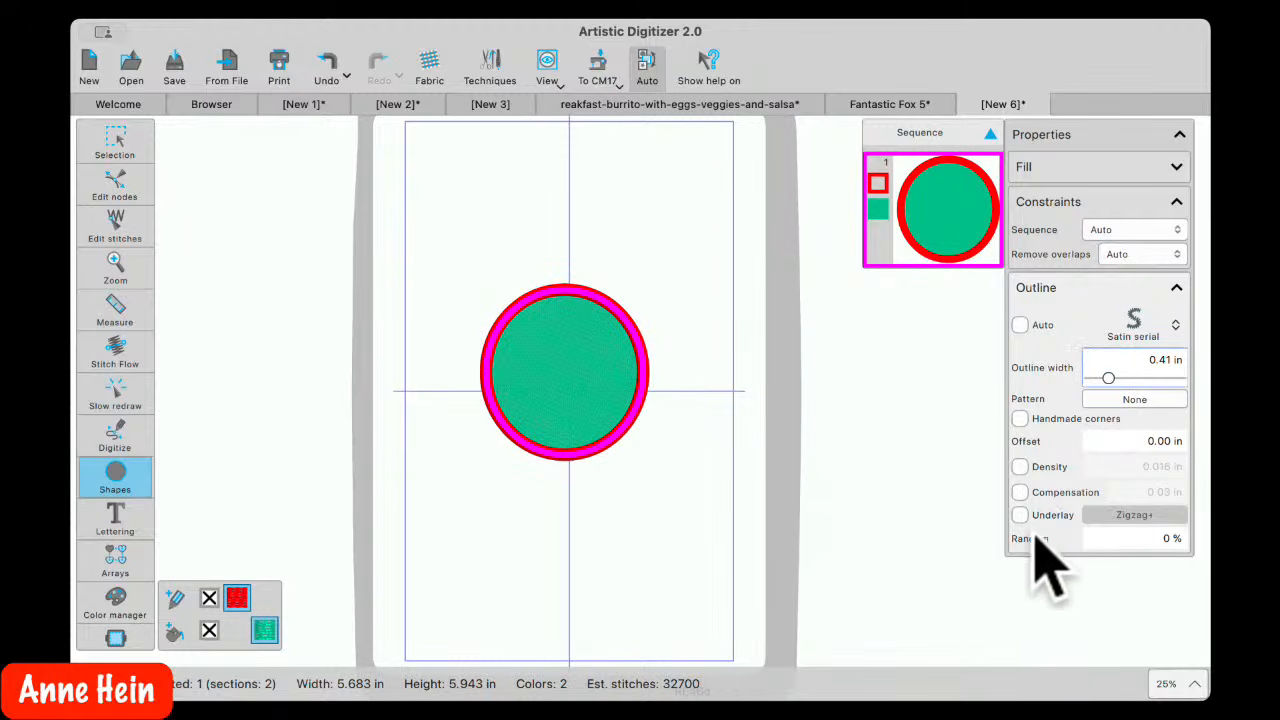
Set the circle outline's random value to 62 % and its random side to Side A
click(1118, 543)
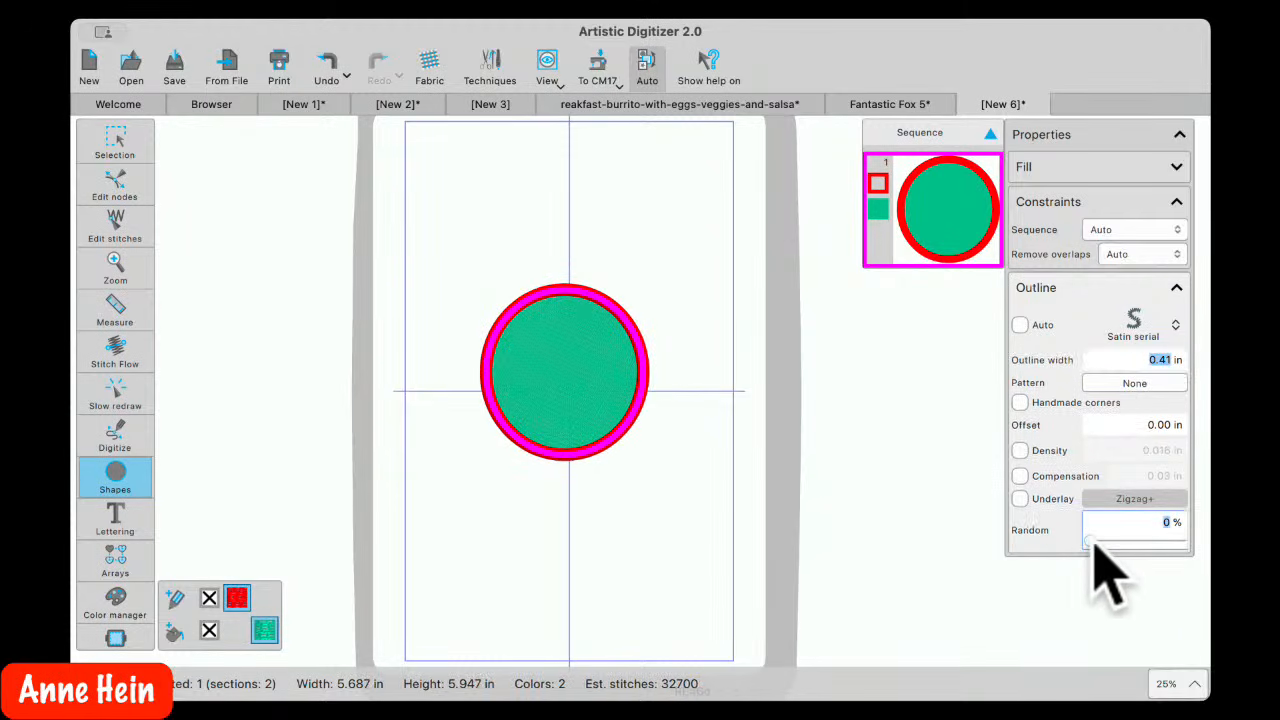
drag(1098, 540, 1153, 541)
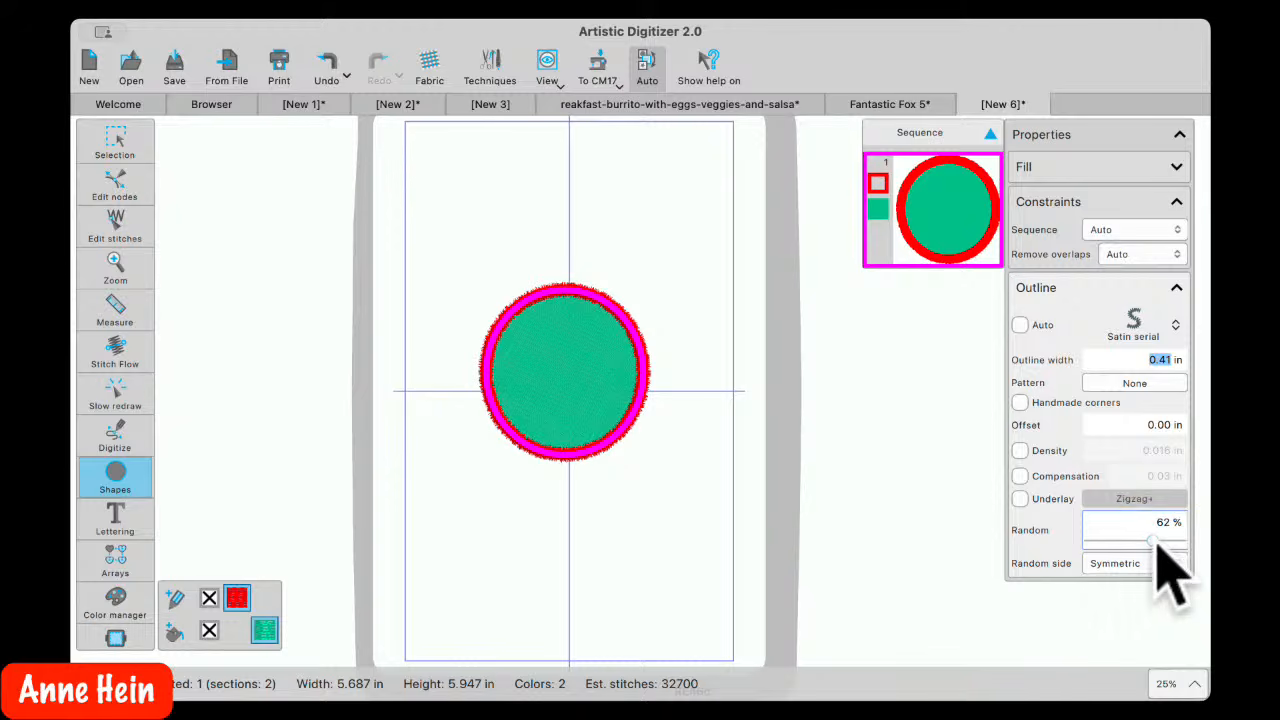
click(1150, 564)
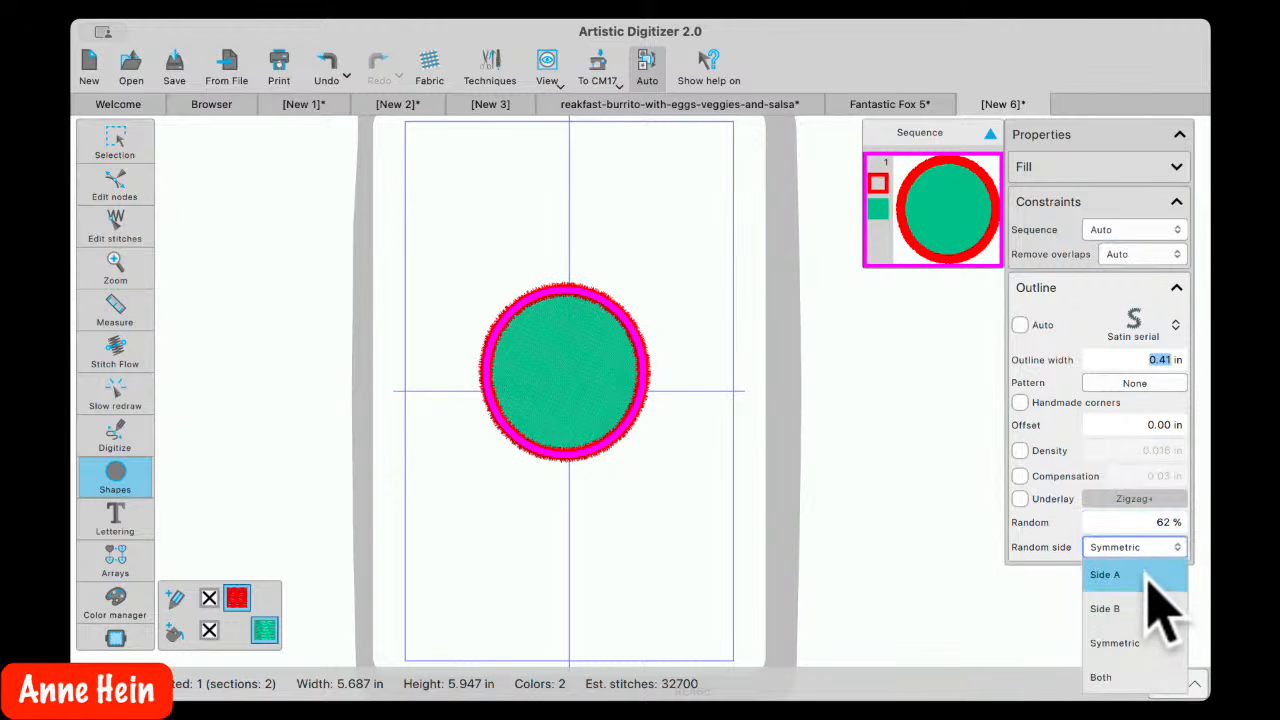
click(1128, 572)
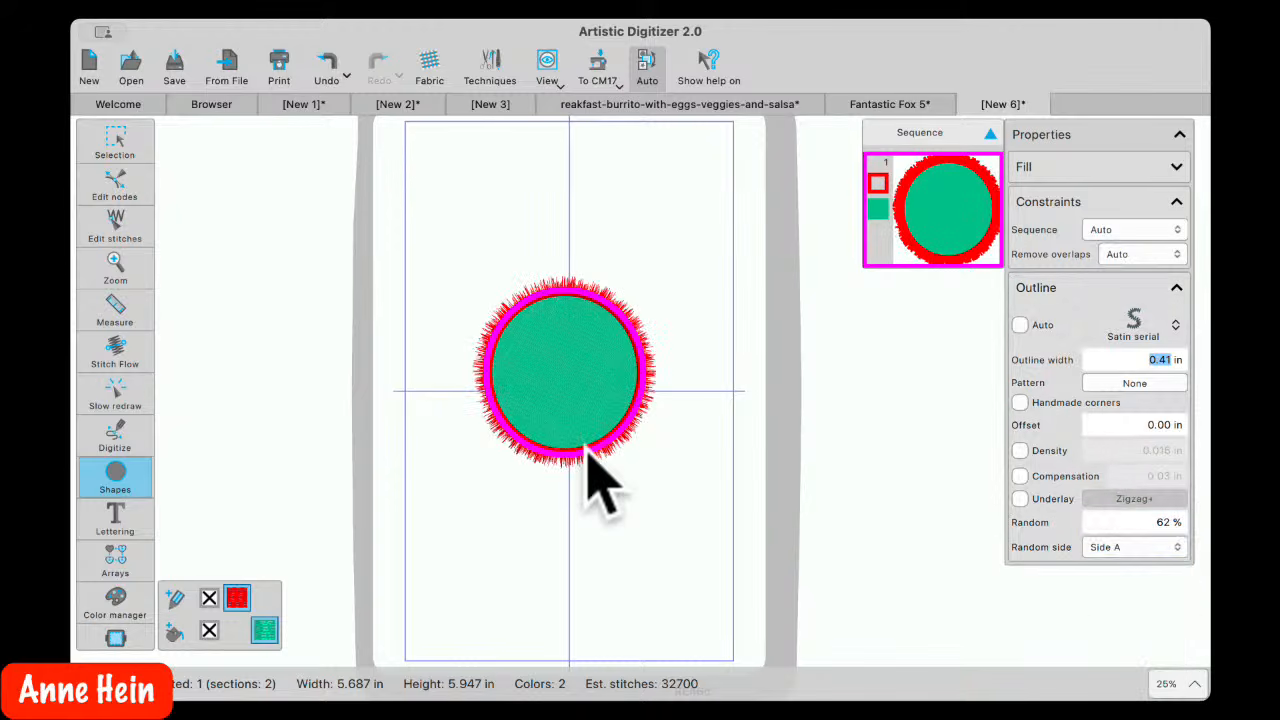
scroll(600, 471, up, 3)
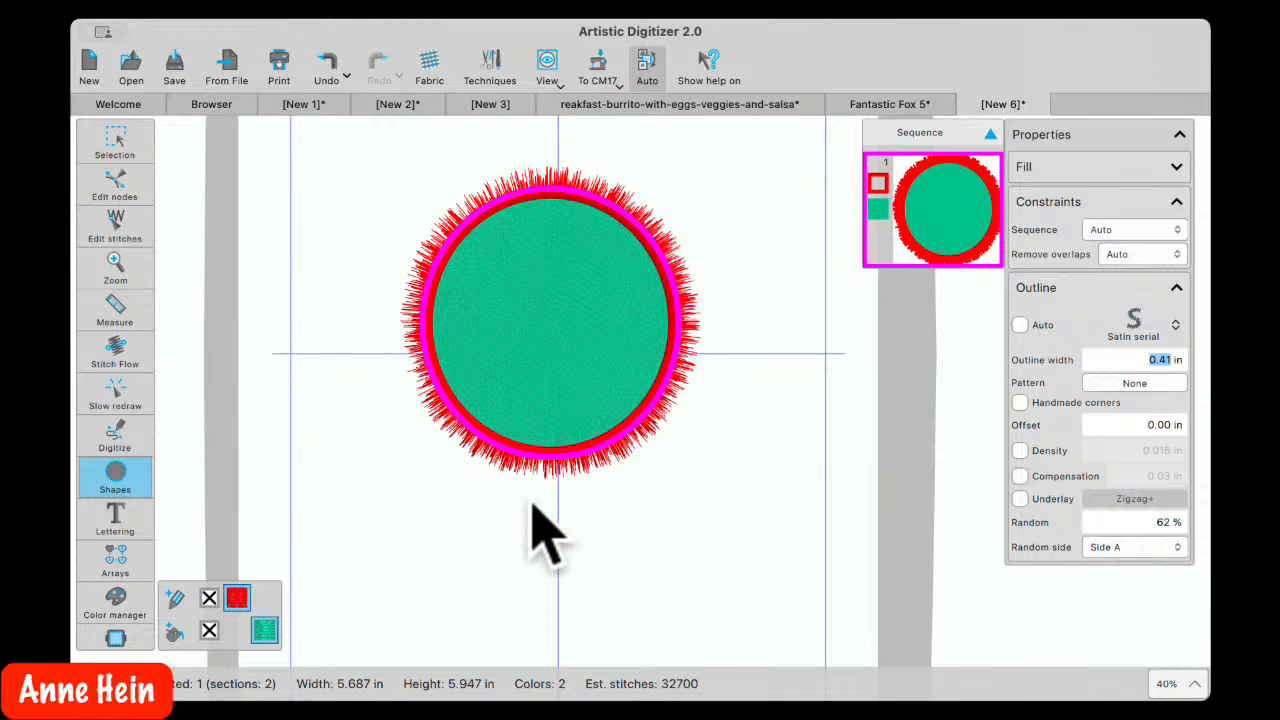
Add the letter "a" in the BubbleGum font beneath the circle and enlarge it to about 2.76 x 3.81 in
click(115, 518)
click(200, 514)
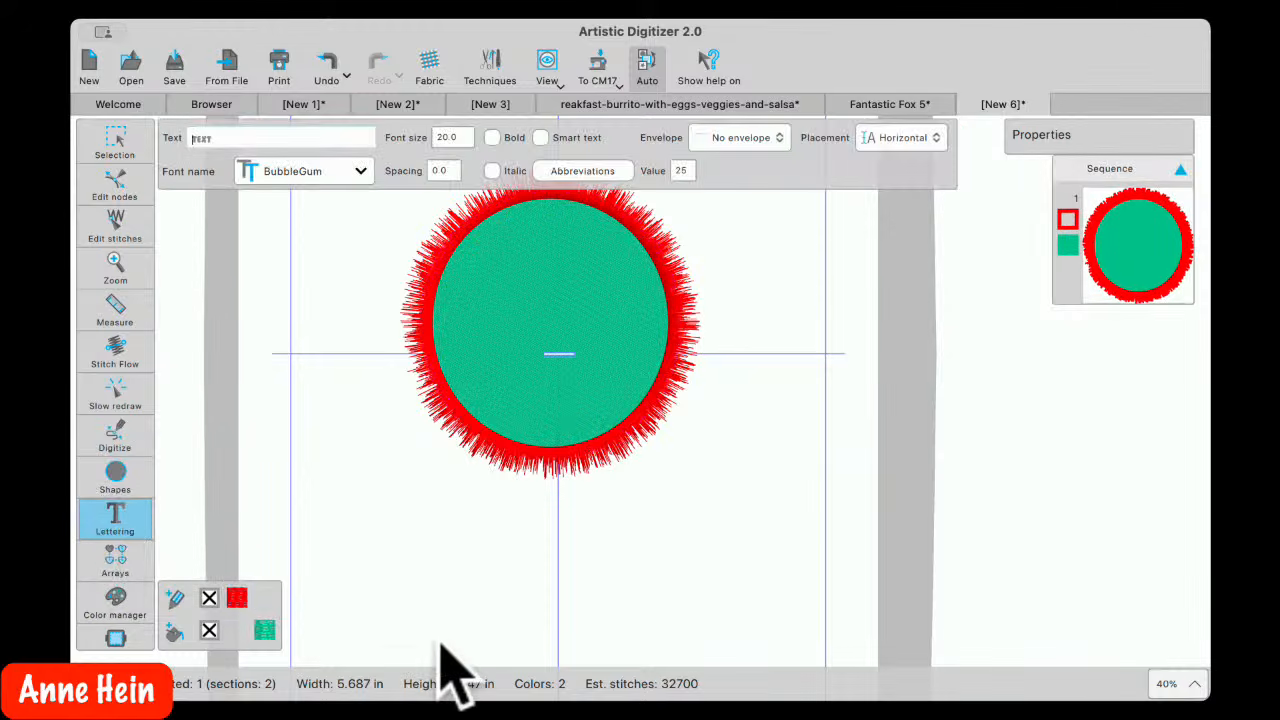
text(a)
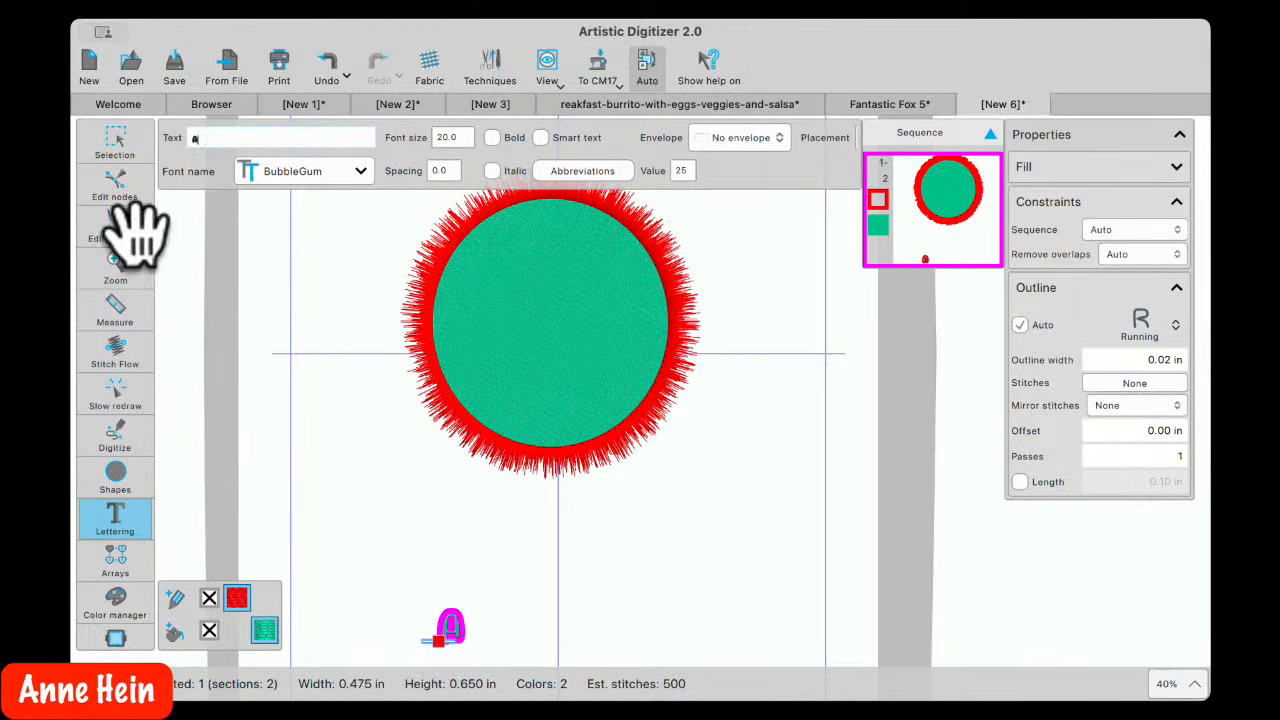
click(115, 140)
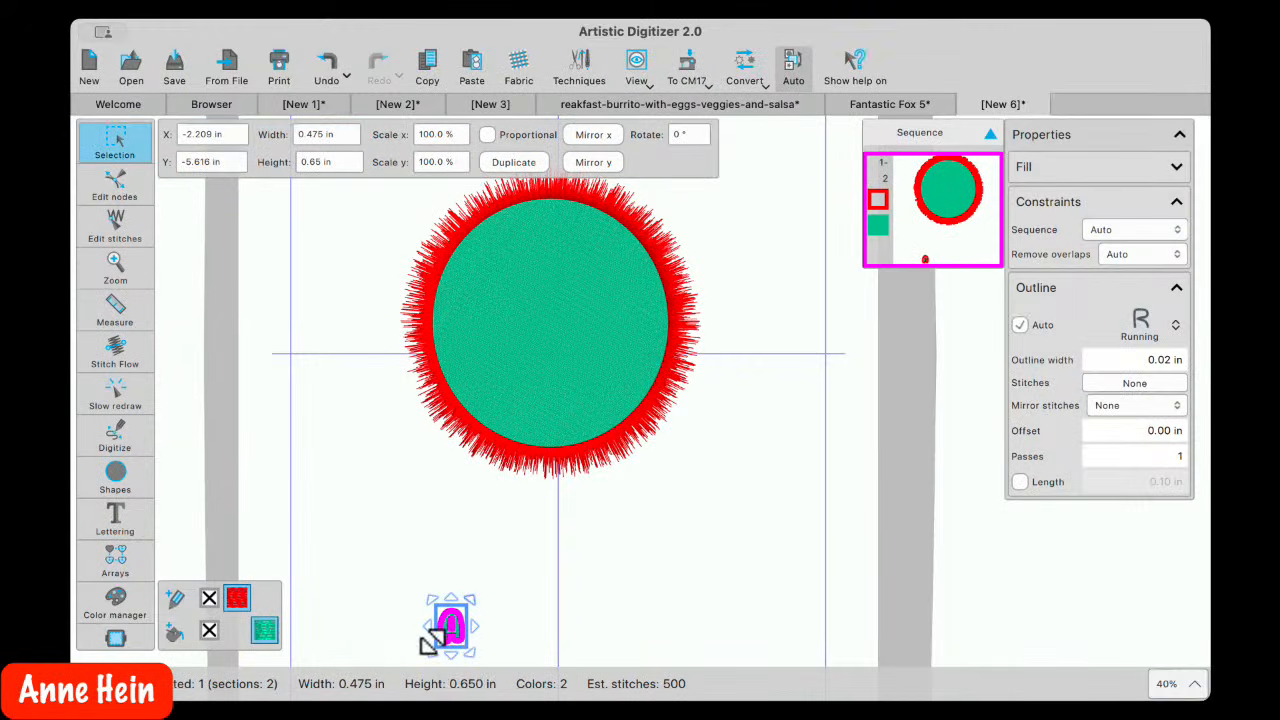
drag(430, 643, 649, 563)
scroll(509, 623, down, 1)
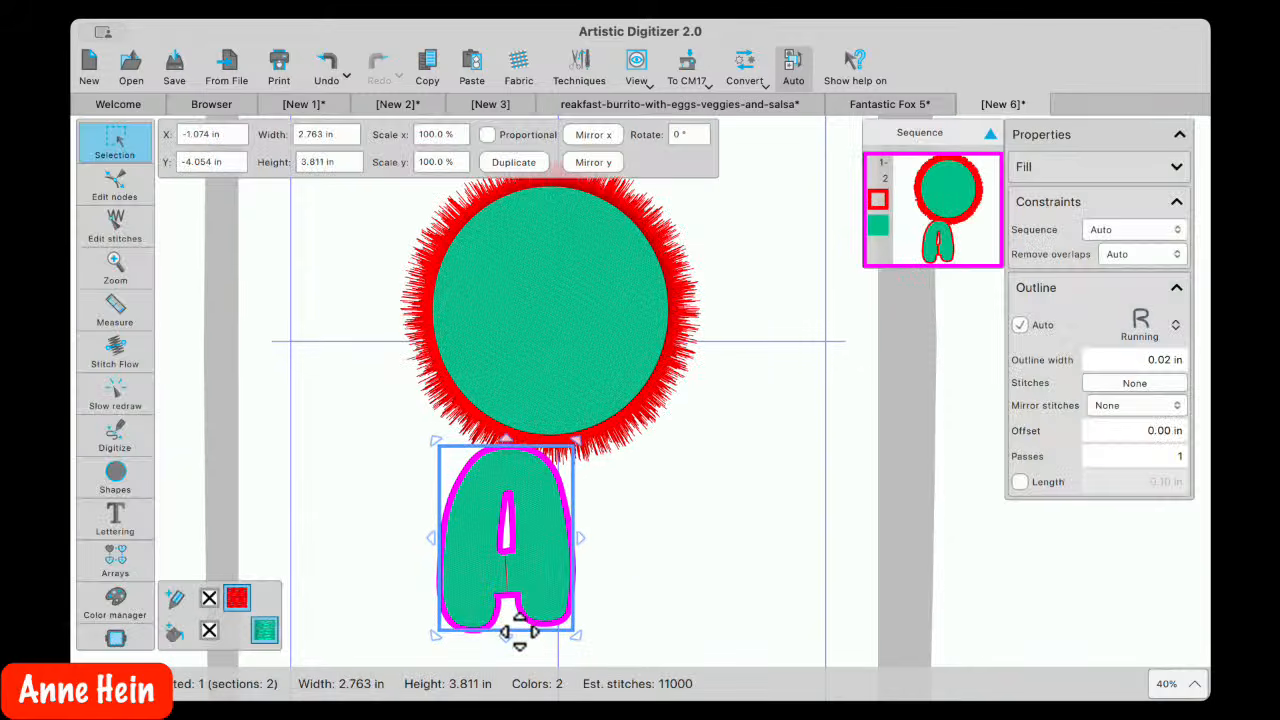
Move the letter down, clear of the circle's furry border, to about X -0.36 in, Y -6.0 in
scroll(521, 610, up, 5)
scroll(620, 615, up, 2)
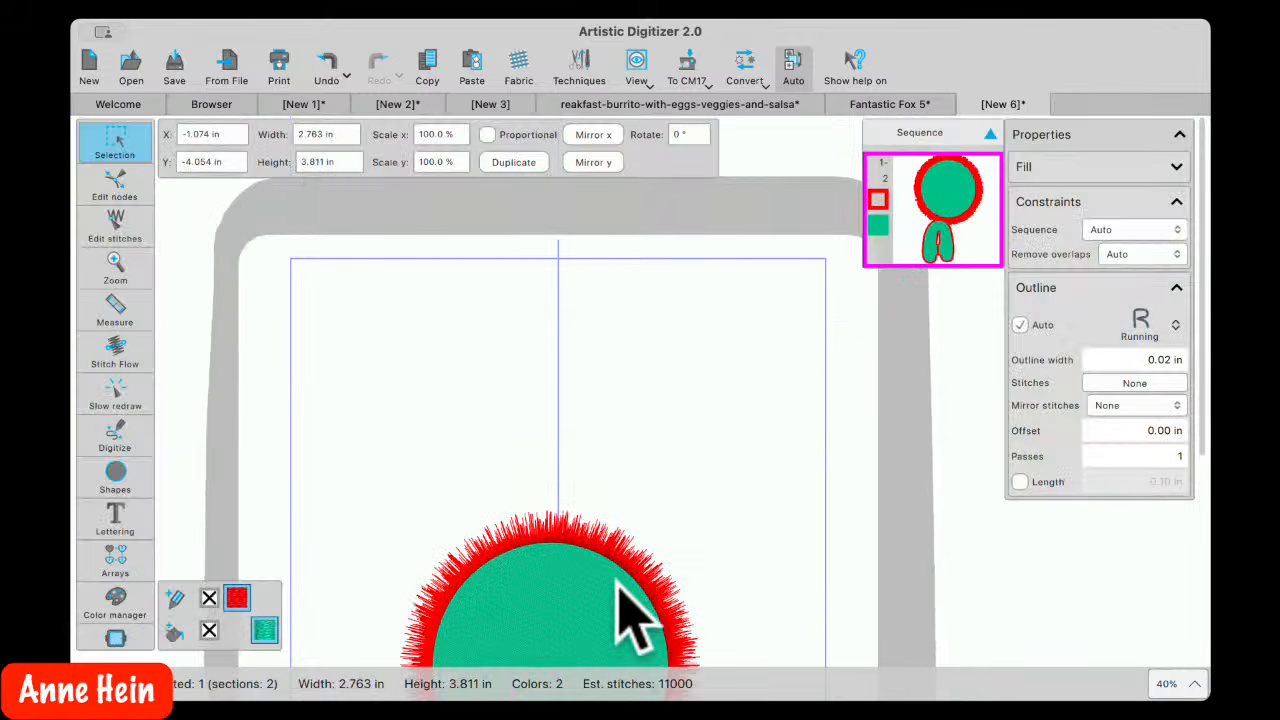
scroll(563, 578, down, 5)
drag(497, 435, 532, 530)
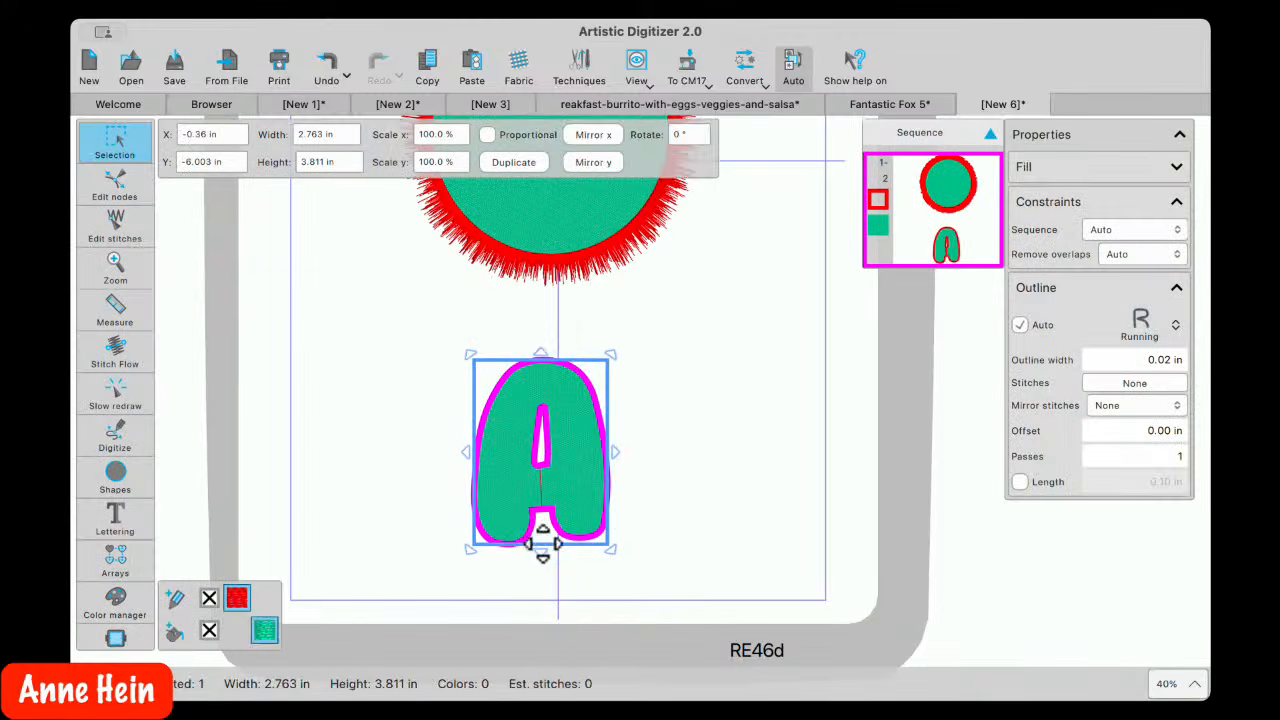
right_click(510, 525)
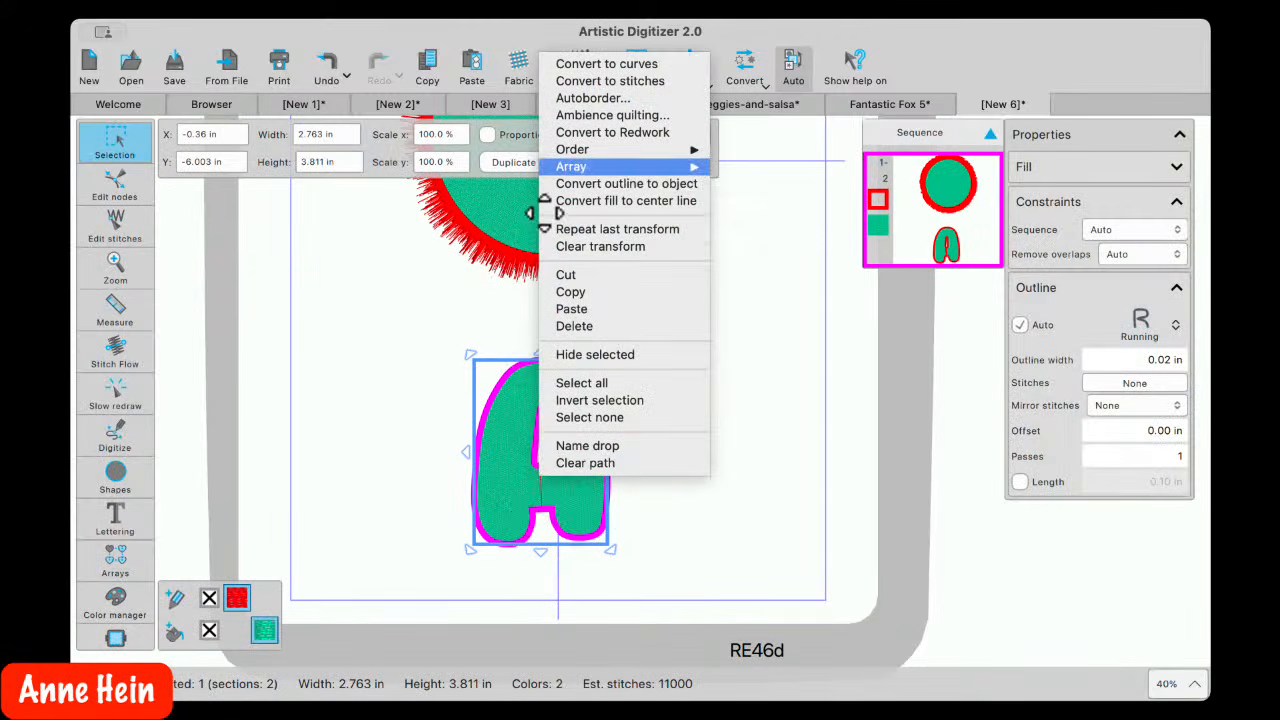
mouse_move(587, 152)
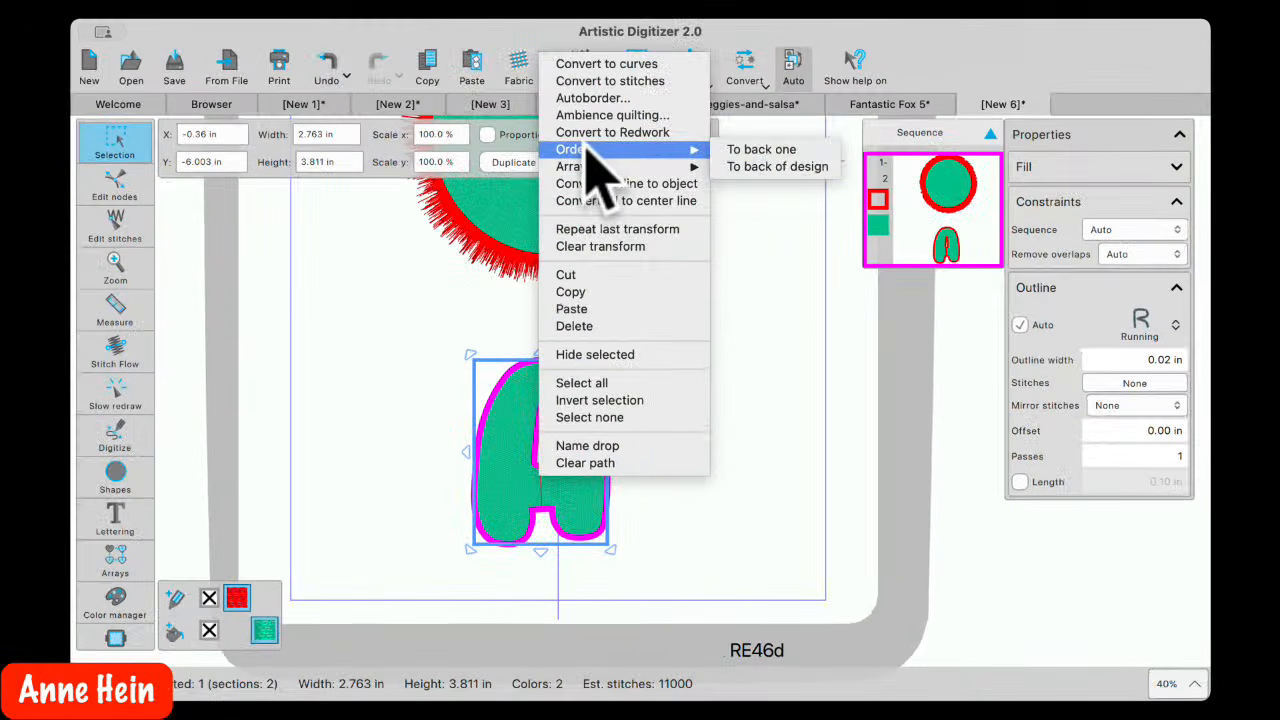
click(757, 537)
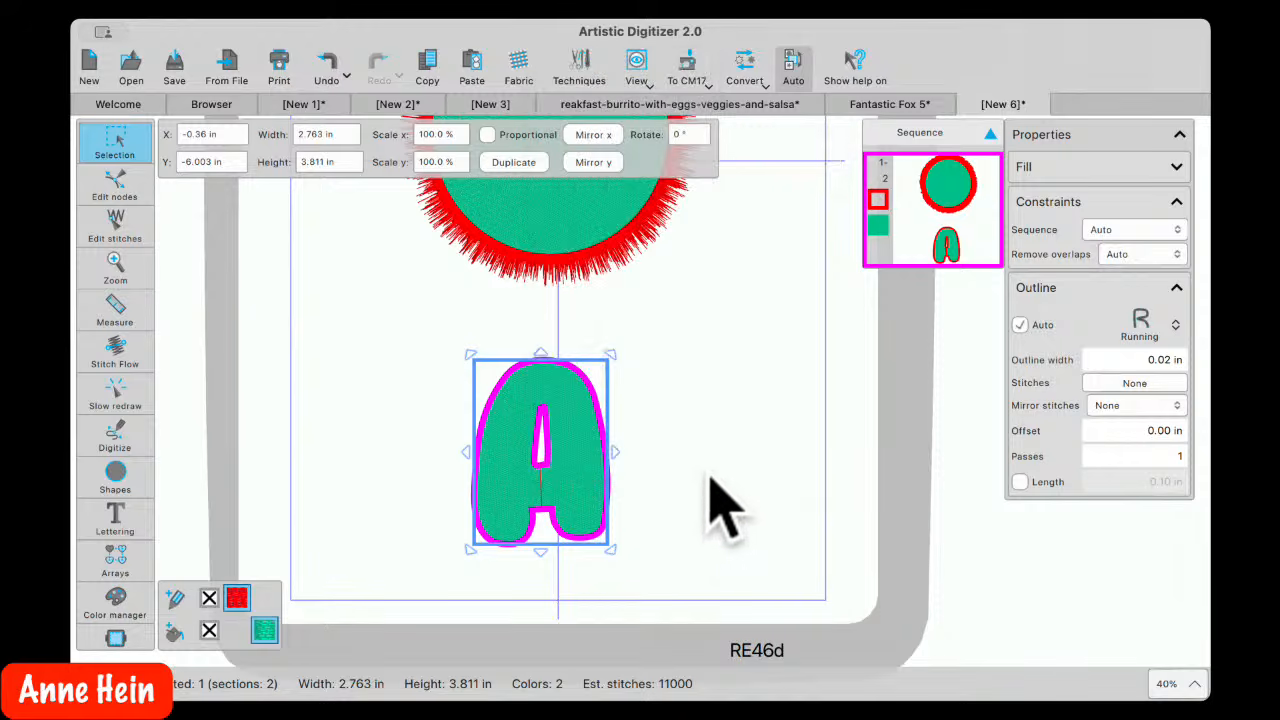
click(729, 509)
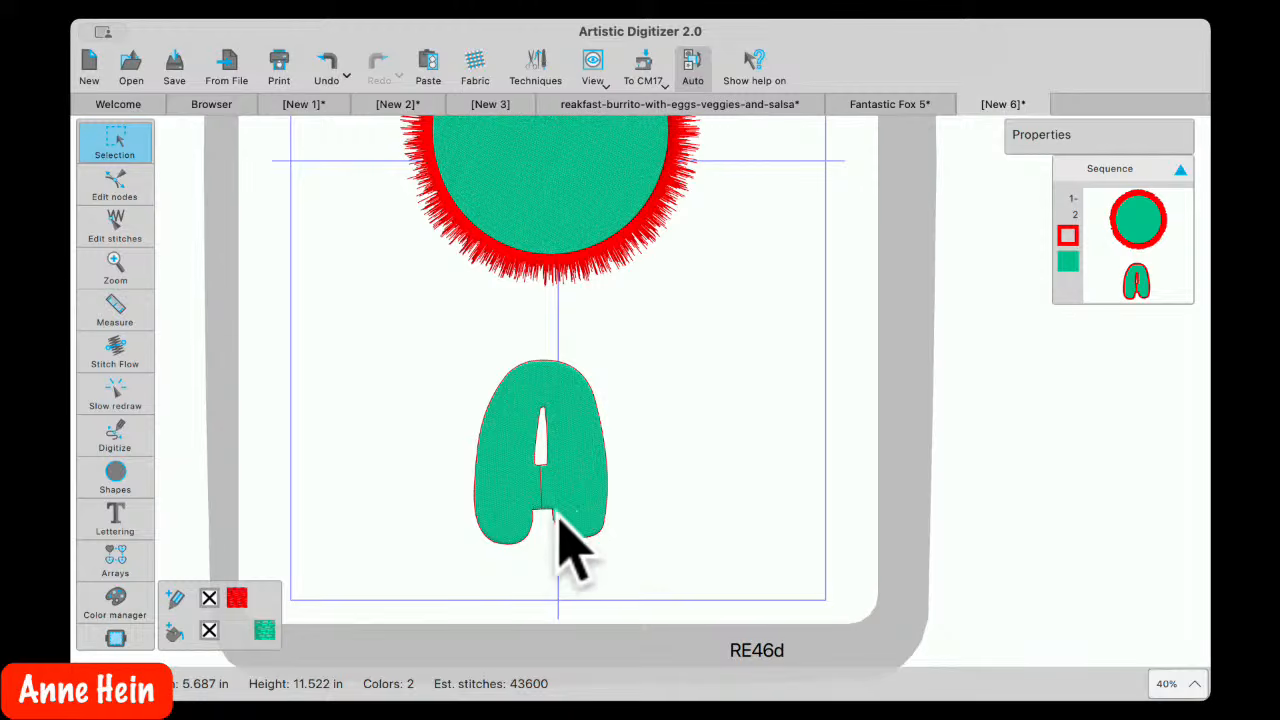
click(530, 562)
right_click(559, 456)
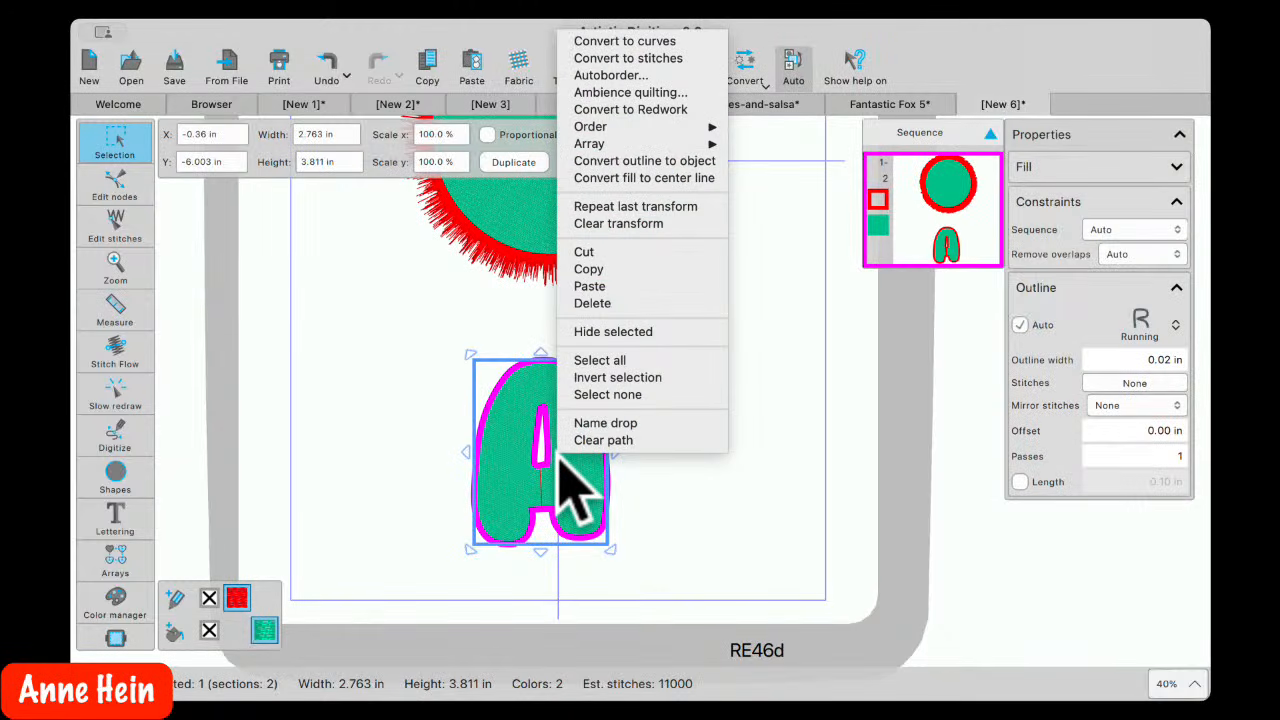
click(423, 491)
click(314, 449)
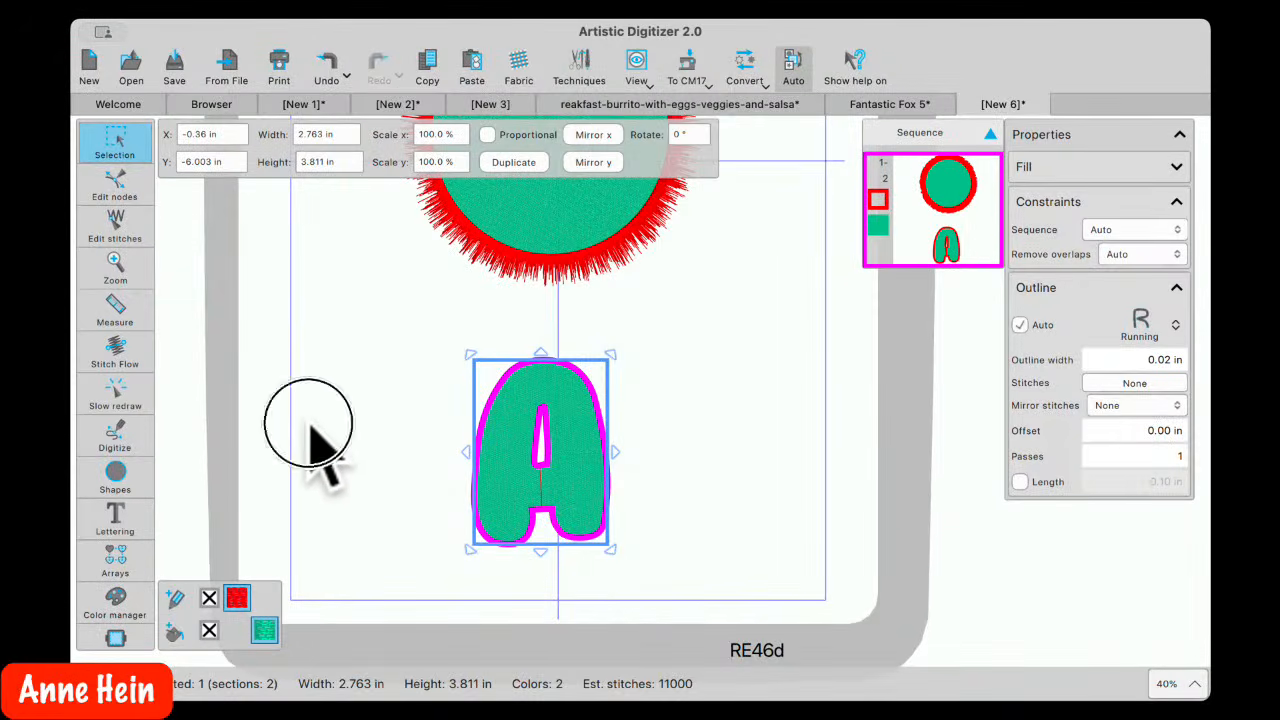
Digitize a short slanted line about 0.47 in wide across the seam just below the letter's inner opening
click(122, 442)
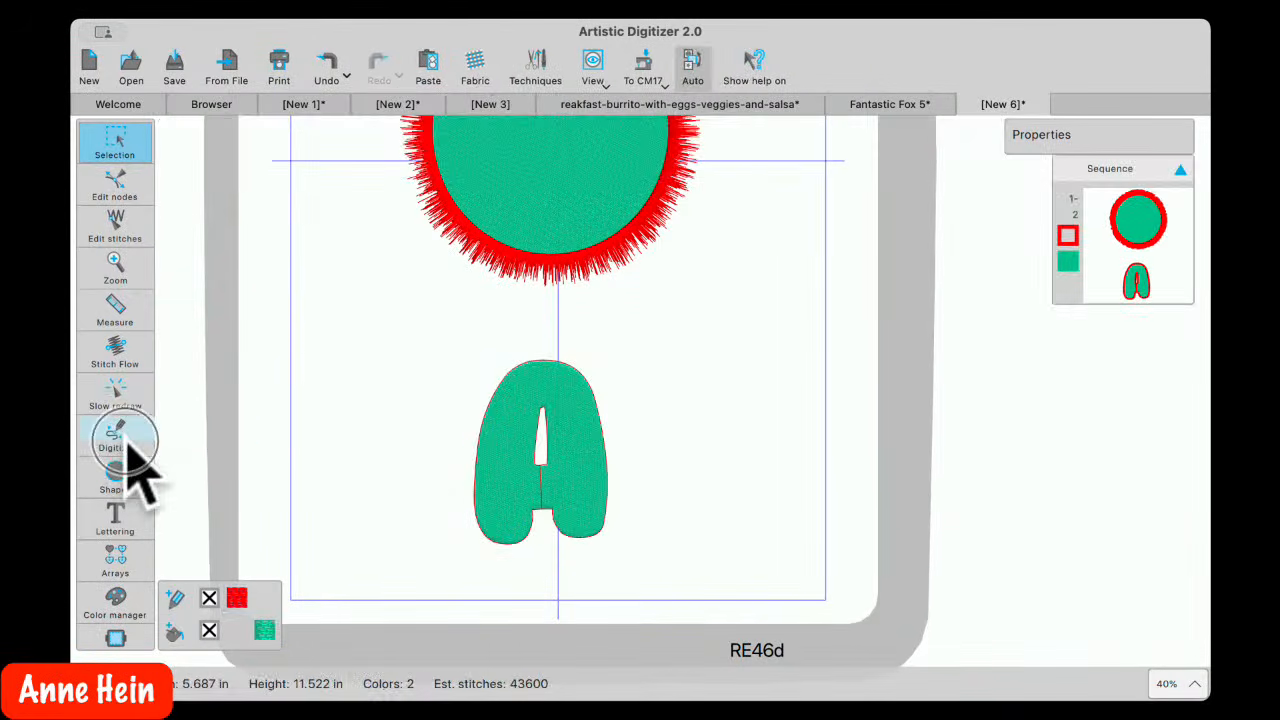
right_click(550, 478)
click(596, 523)
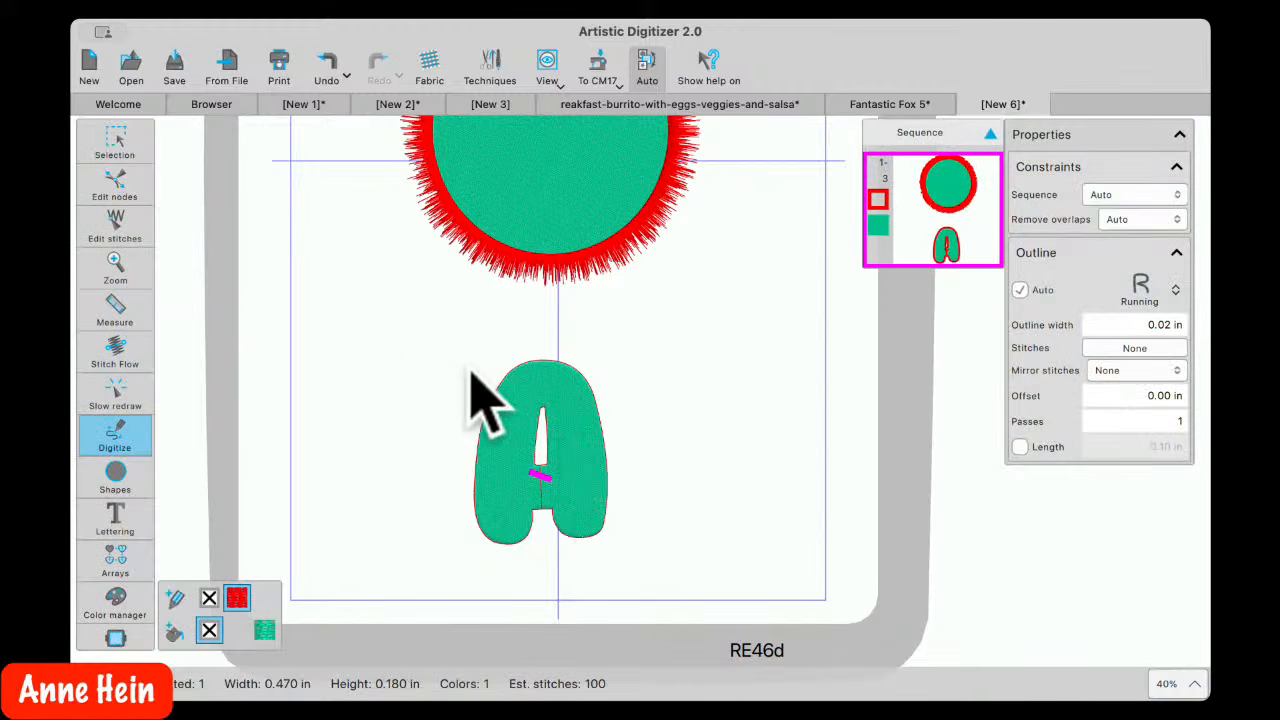
drag(391, 303, 604, 544)
key(Escape)
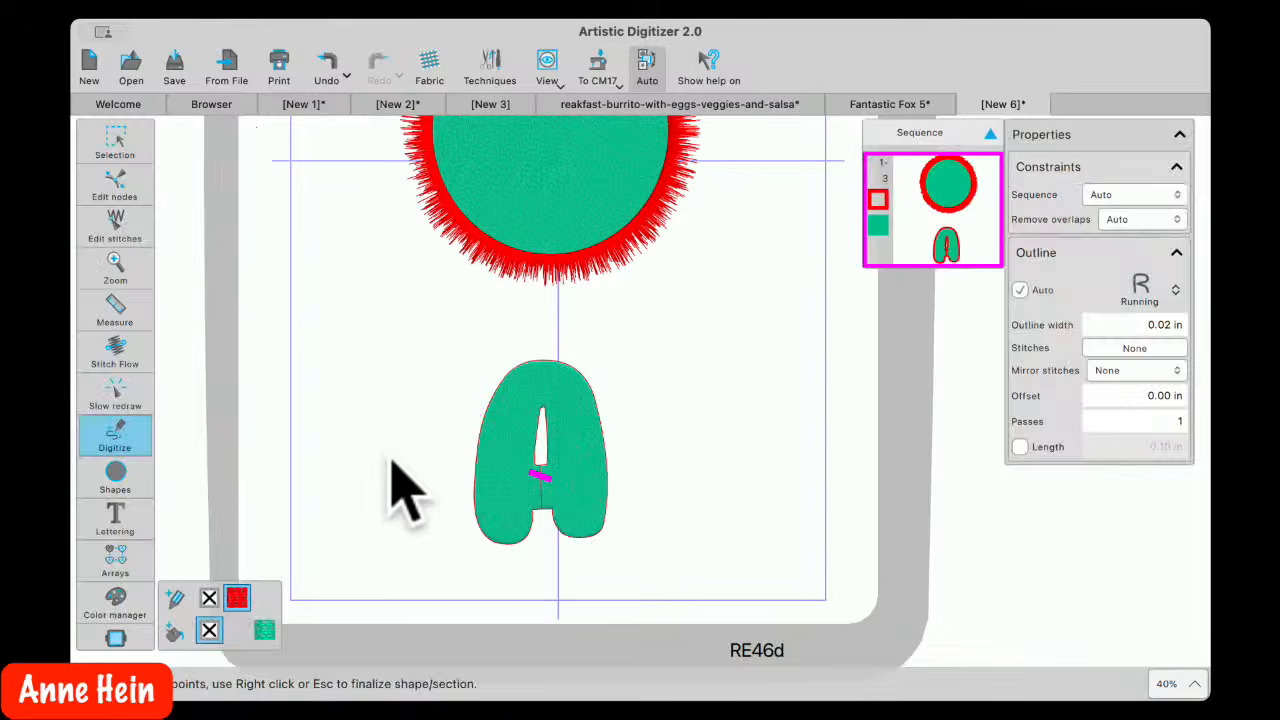
click(130, 145)
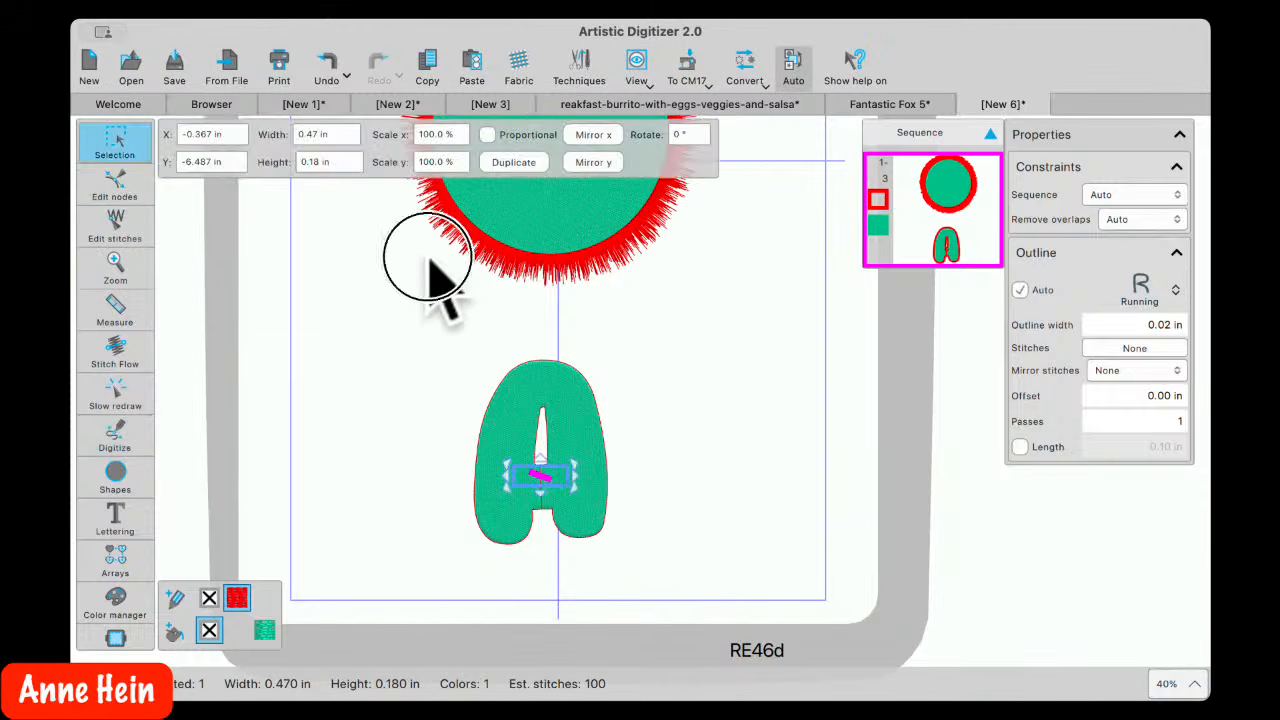
drag(430, 254, 694, 566)
right_click(578, 520)
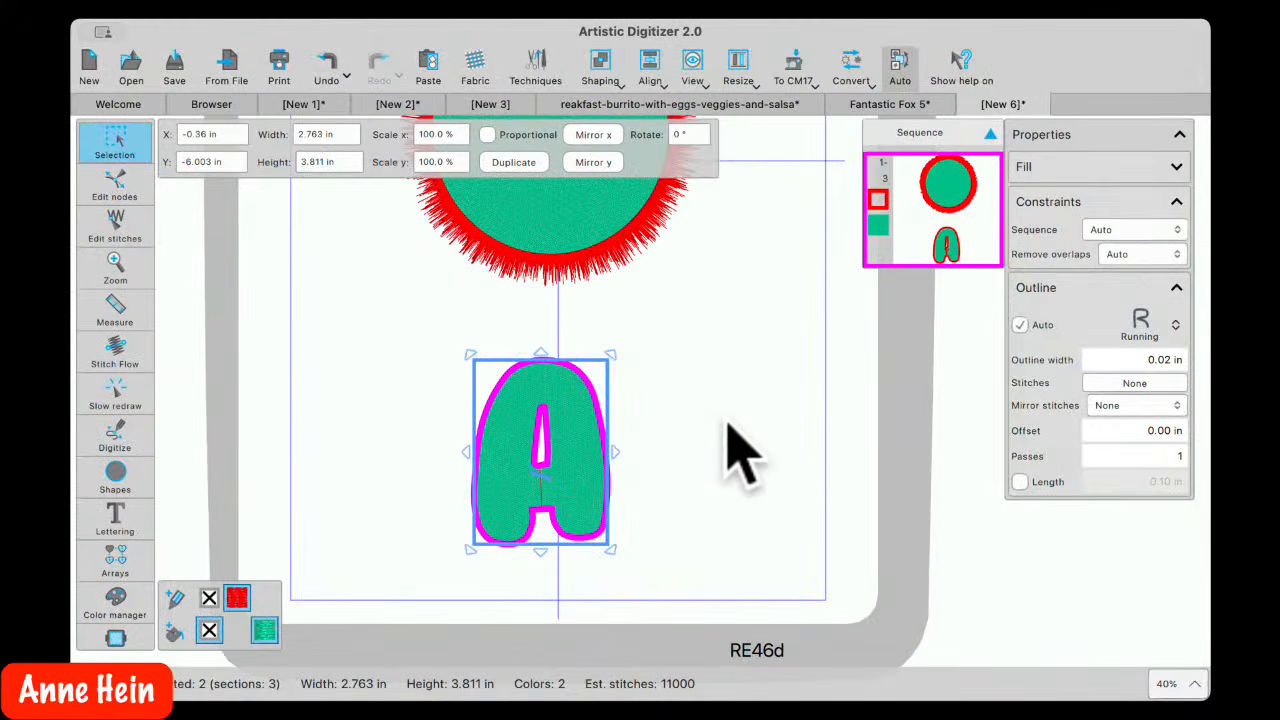
click(727, 425)
scroll(554, 520, down, 5)
scroll(554, 500, up, 4)
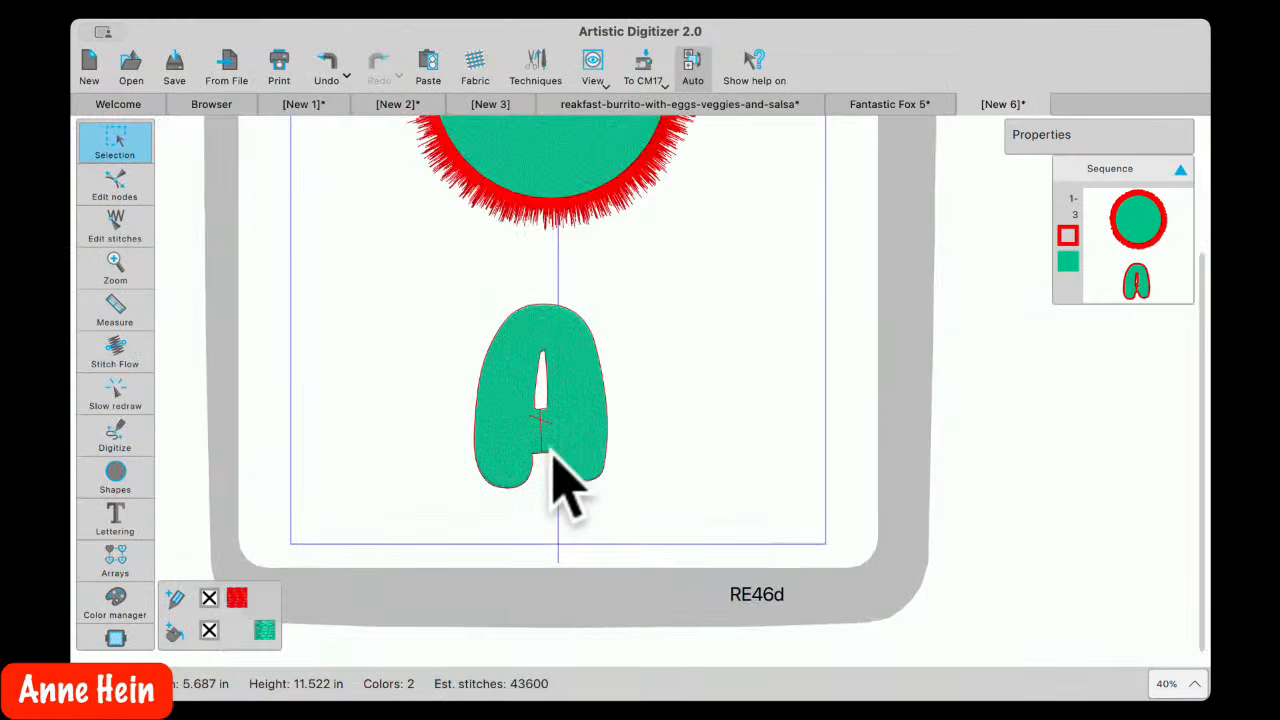
scroll(547, 440, up, 3)
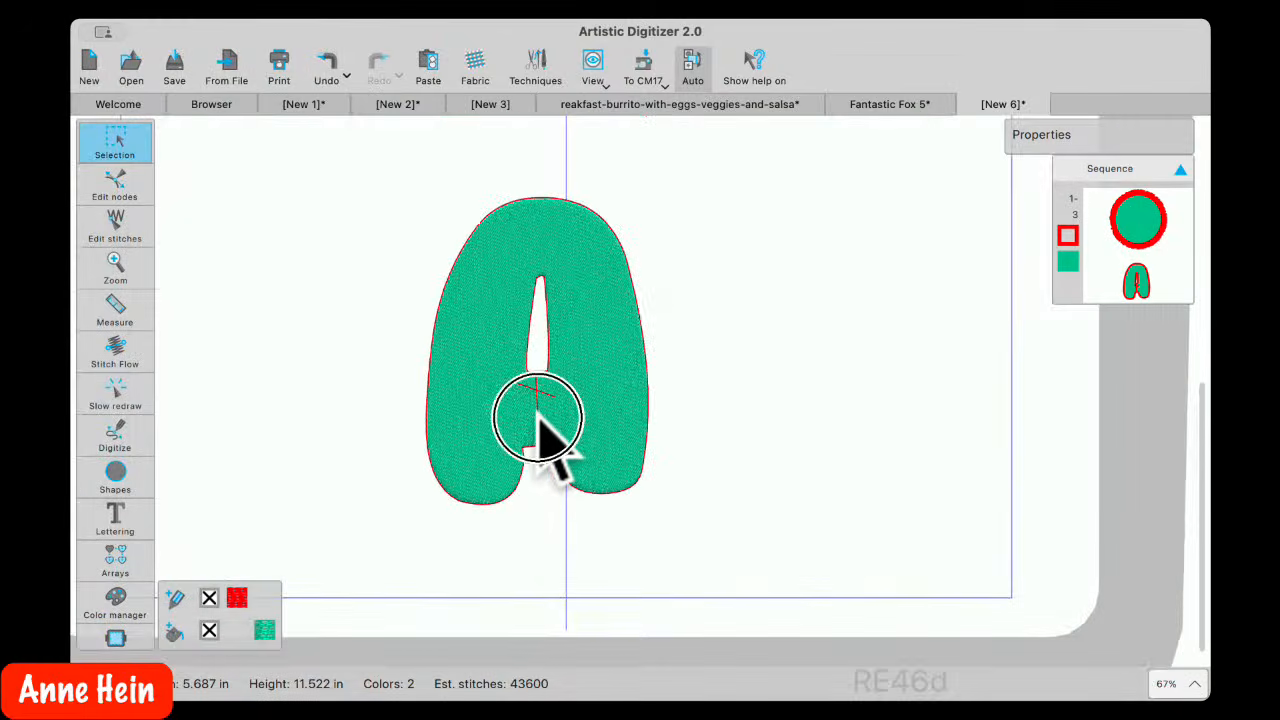
Undo the slanted line and the letter's last move, and reposition the letter at about X -0.89 in, Y -6.19 in
click(538, 418)
click(328, 68)
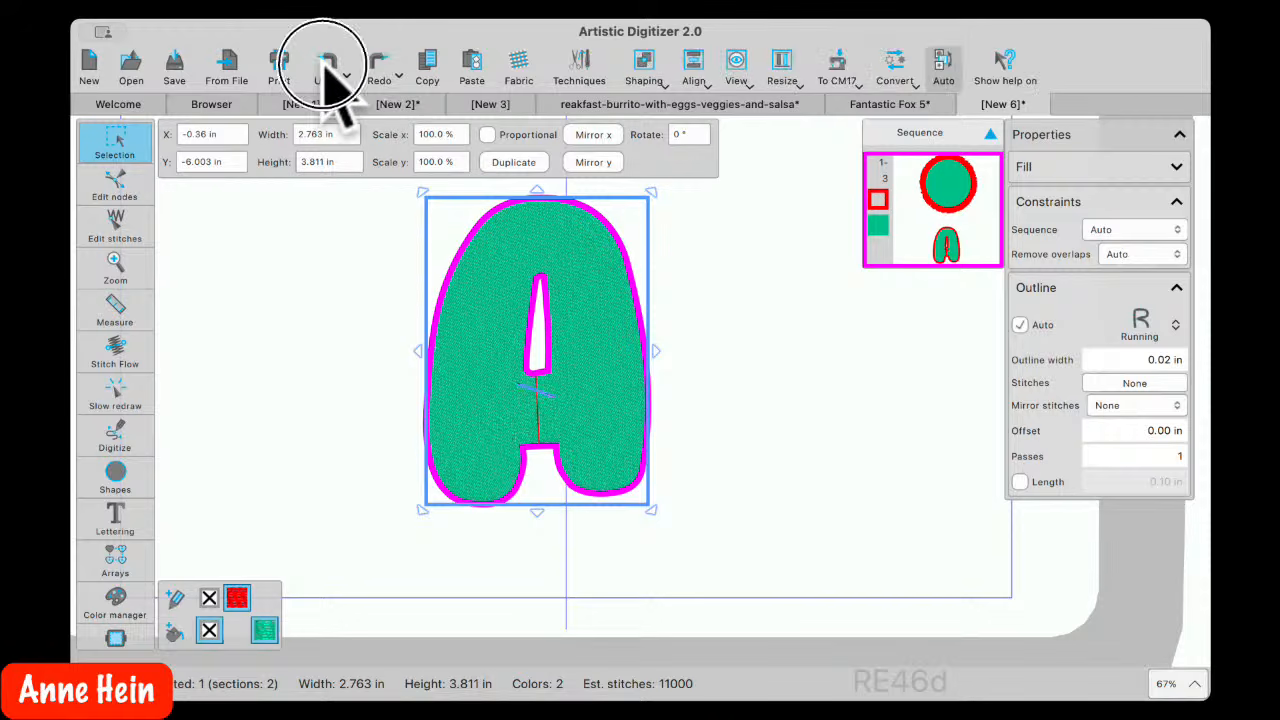
click(325, 62)
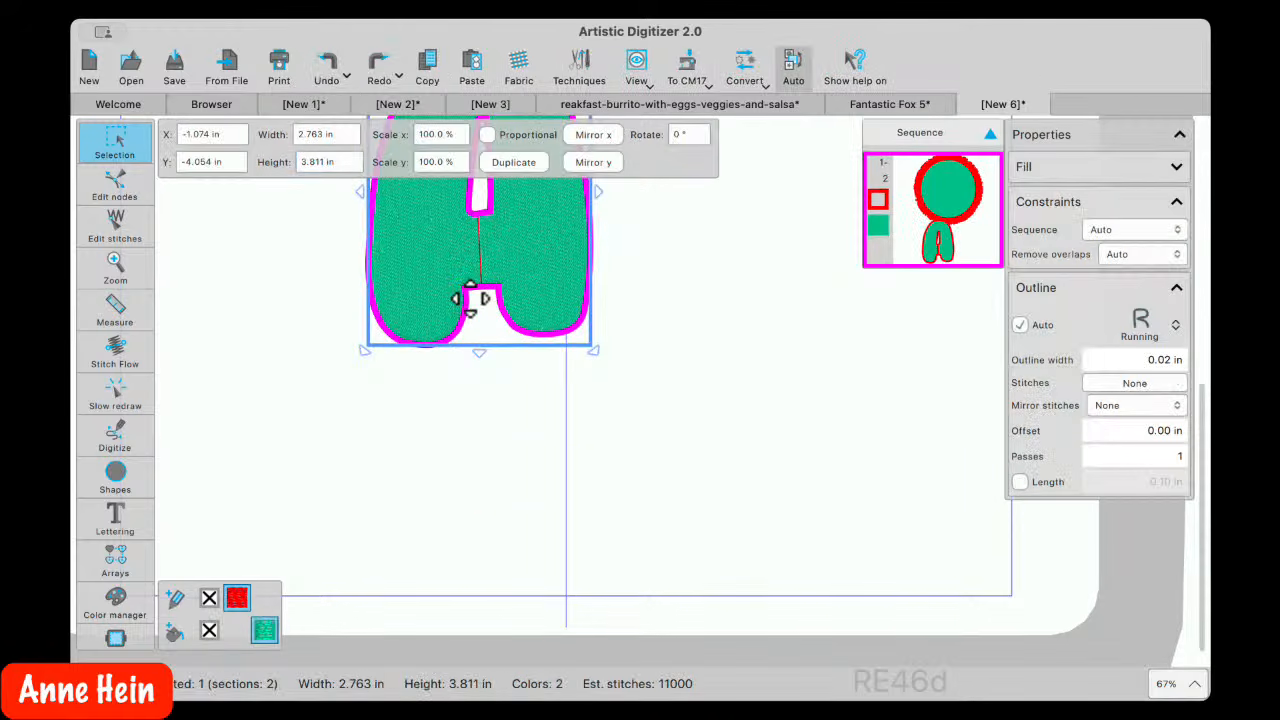
drag(472, 305, 501, 489)
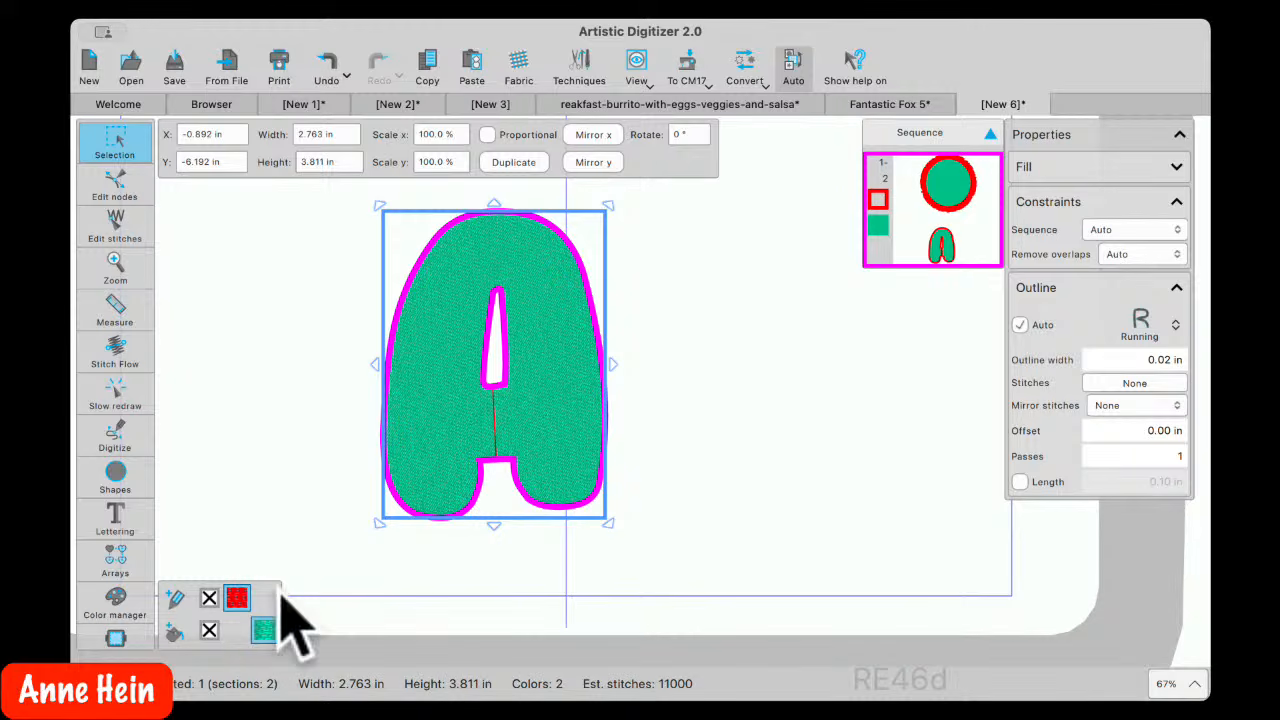
Change the letter's outline to Satin serial and set its outline width to 0.16 in
click(1145, 325)
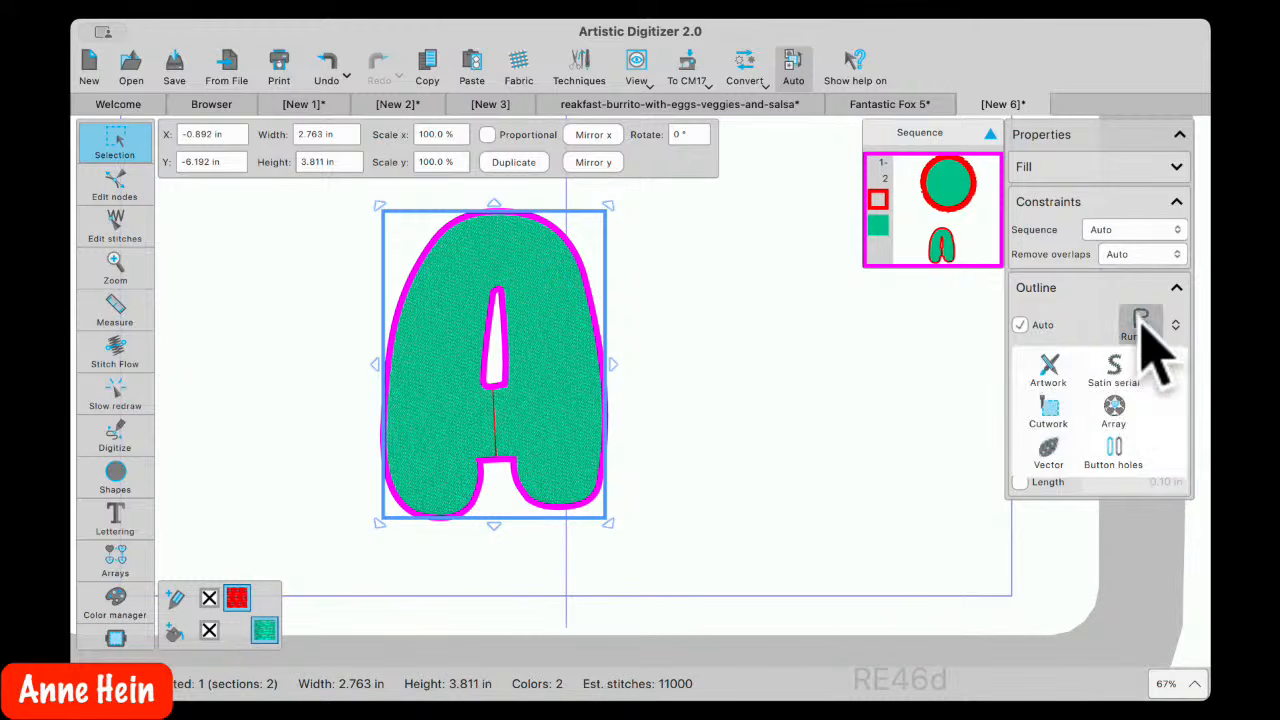
click(1128, 372)
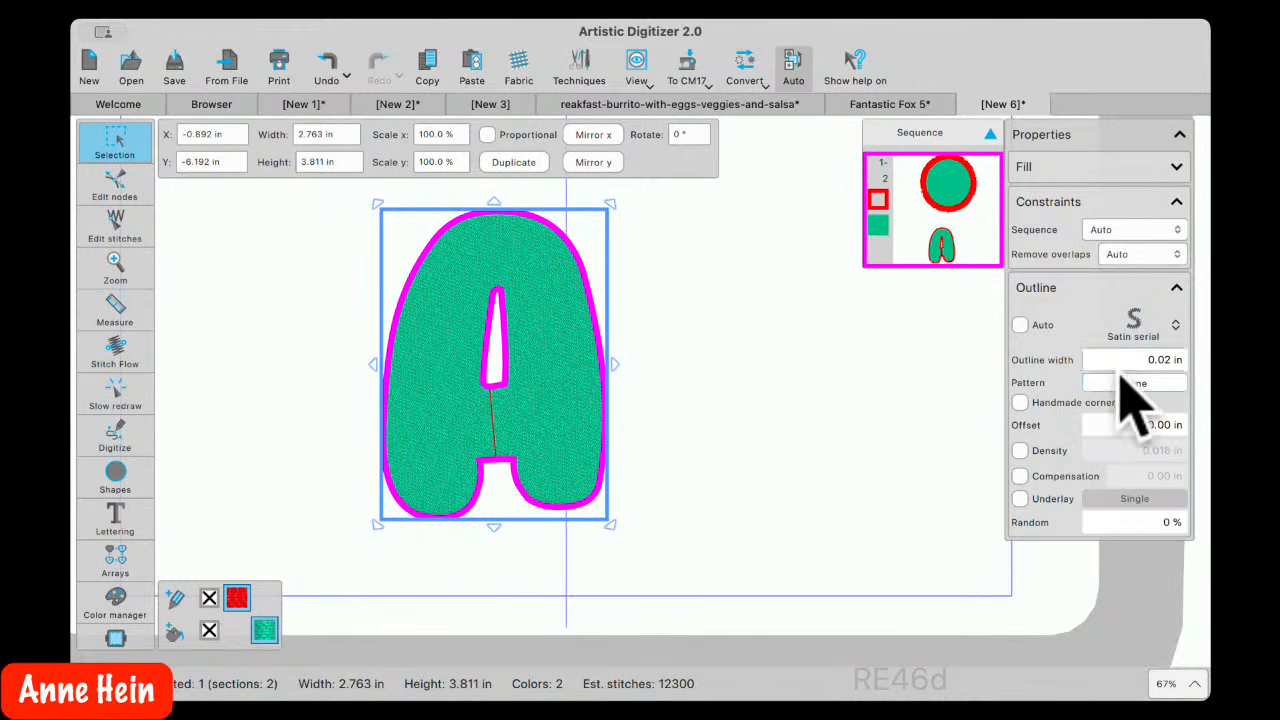
click(1111, 366)
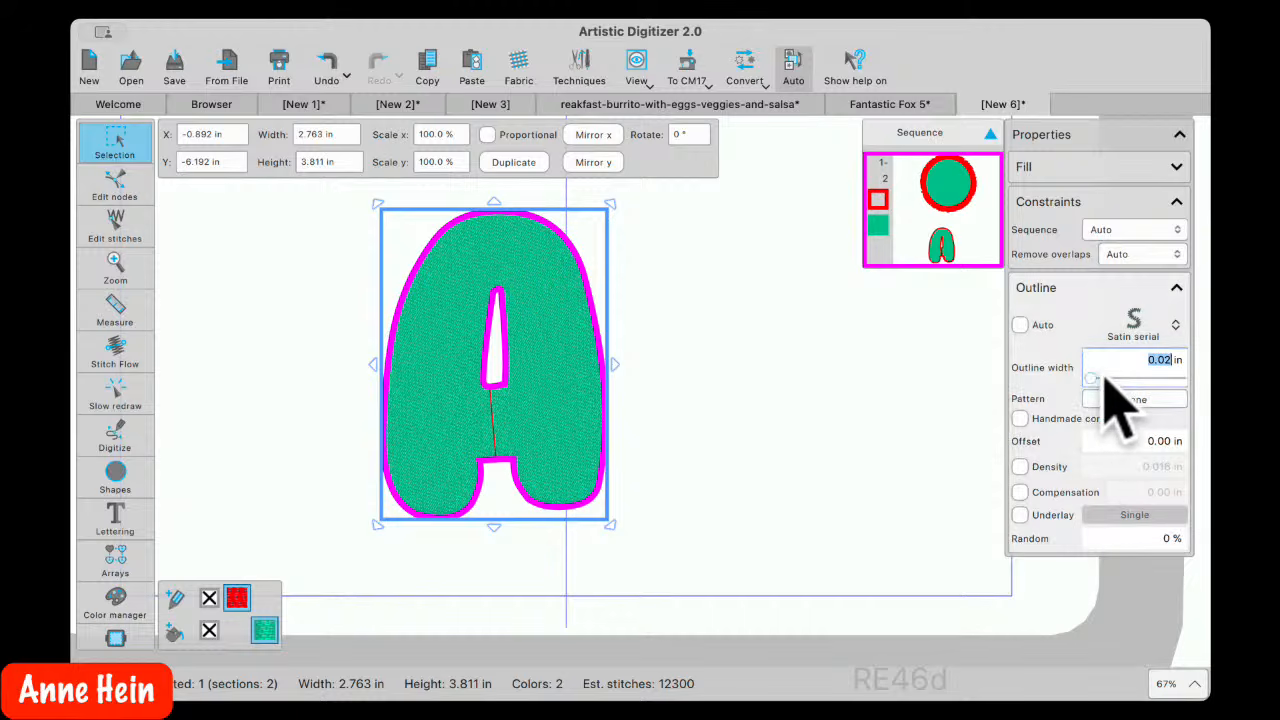
mouse_move(1092, 378)
mouse_down()
mouse_move(1130, 378)
mouse_move(1097, 378)
mouse_up()
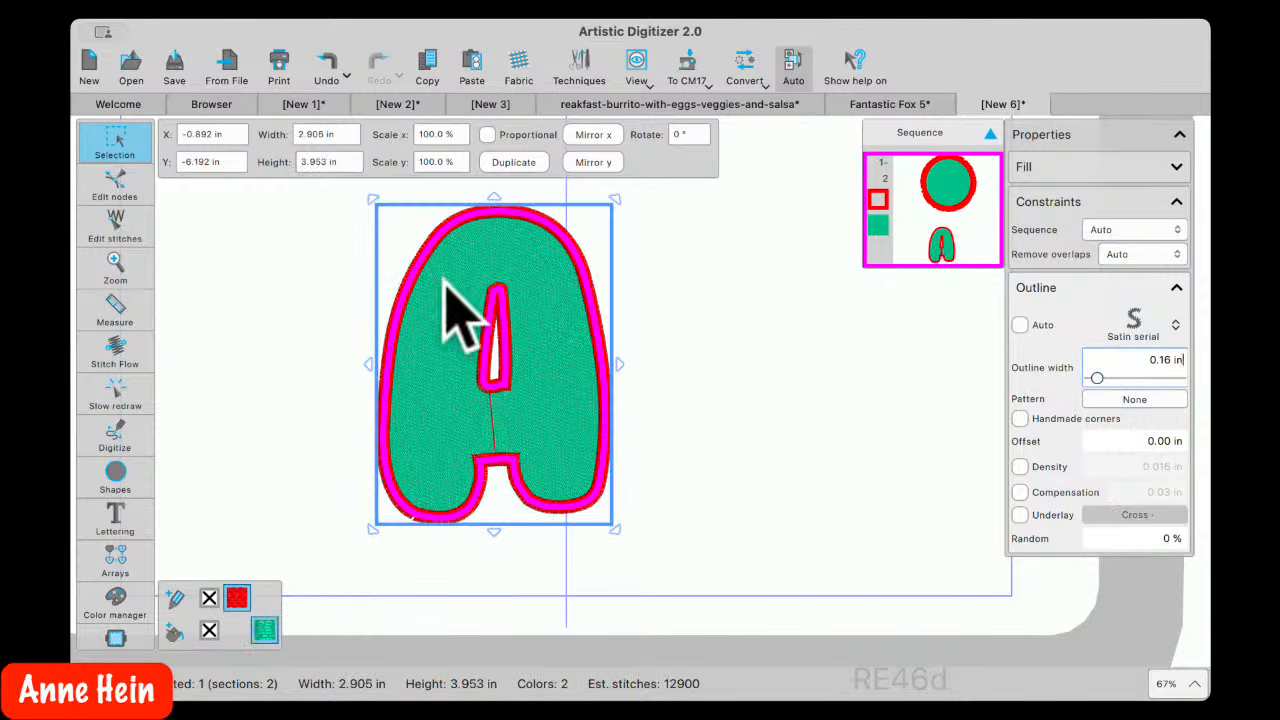
Set the letter outline's random value to 87 % and its random side to Side A, and inspect the furry border up close
click(1140, 540)
drag(1091, 541, 1180, 556)
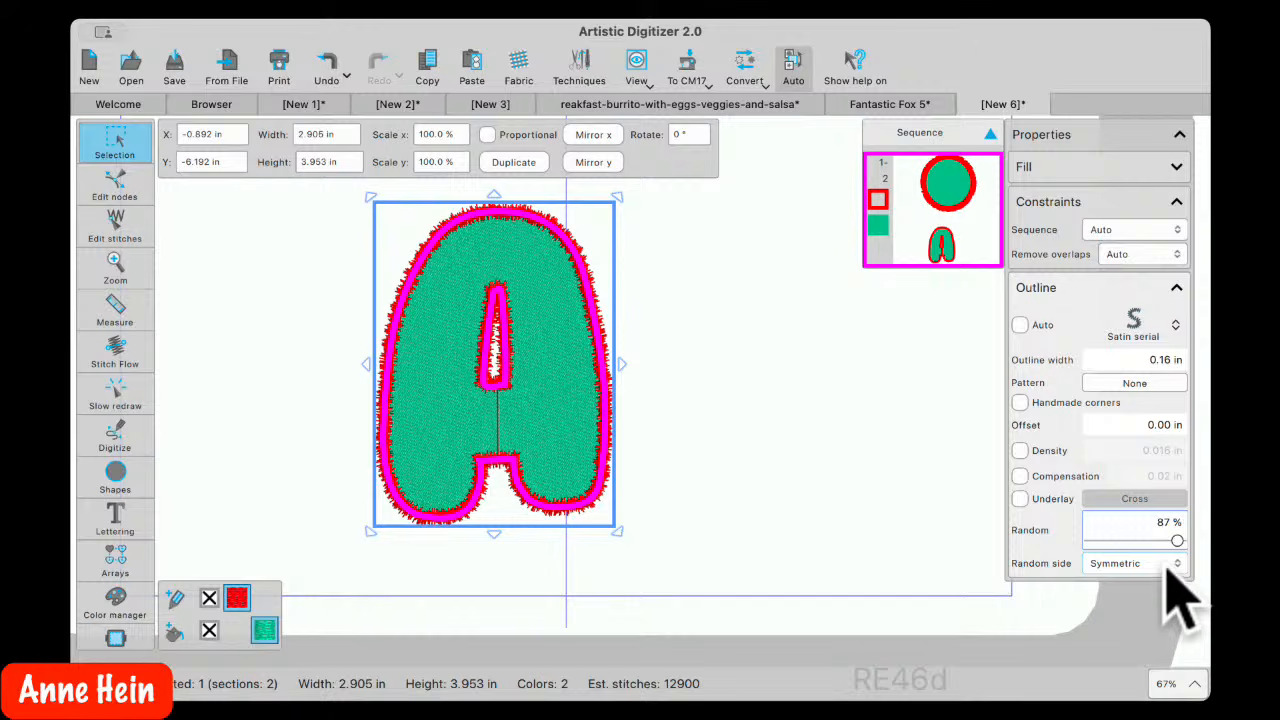
click(1168, 565)
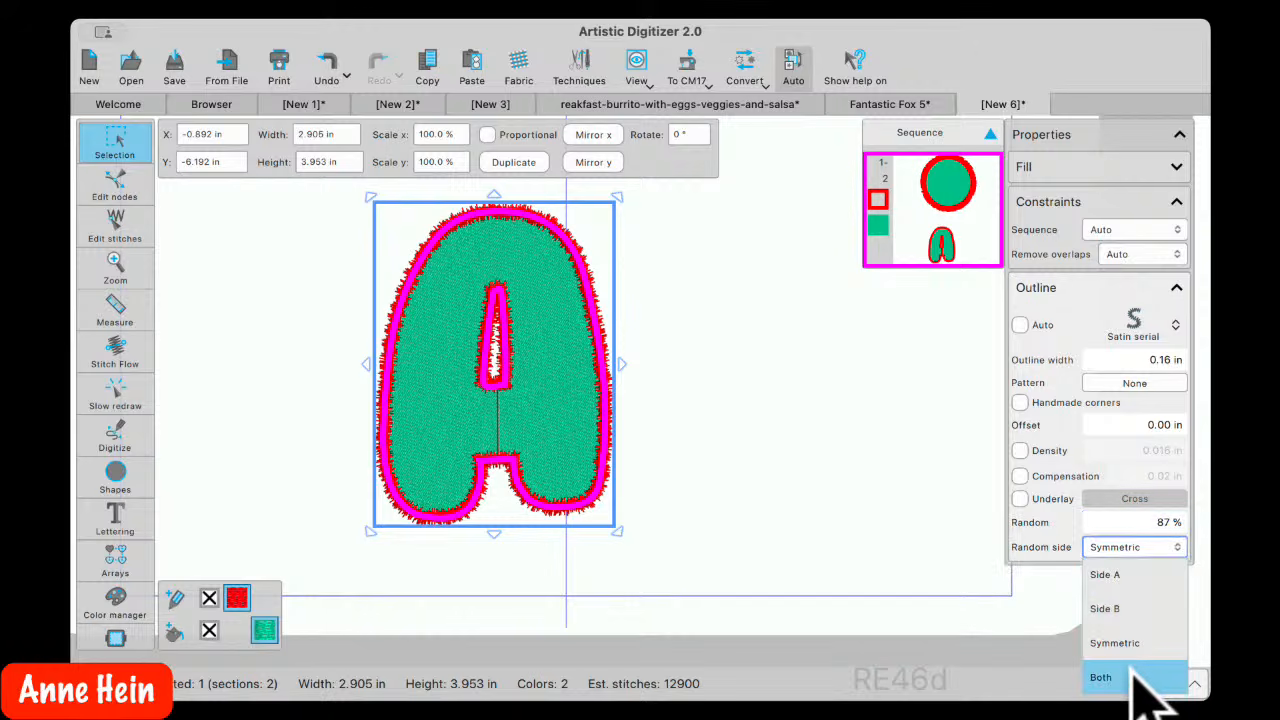
click(1118, 576)
click(690, 450)
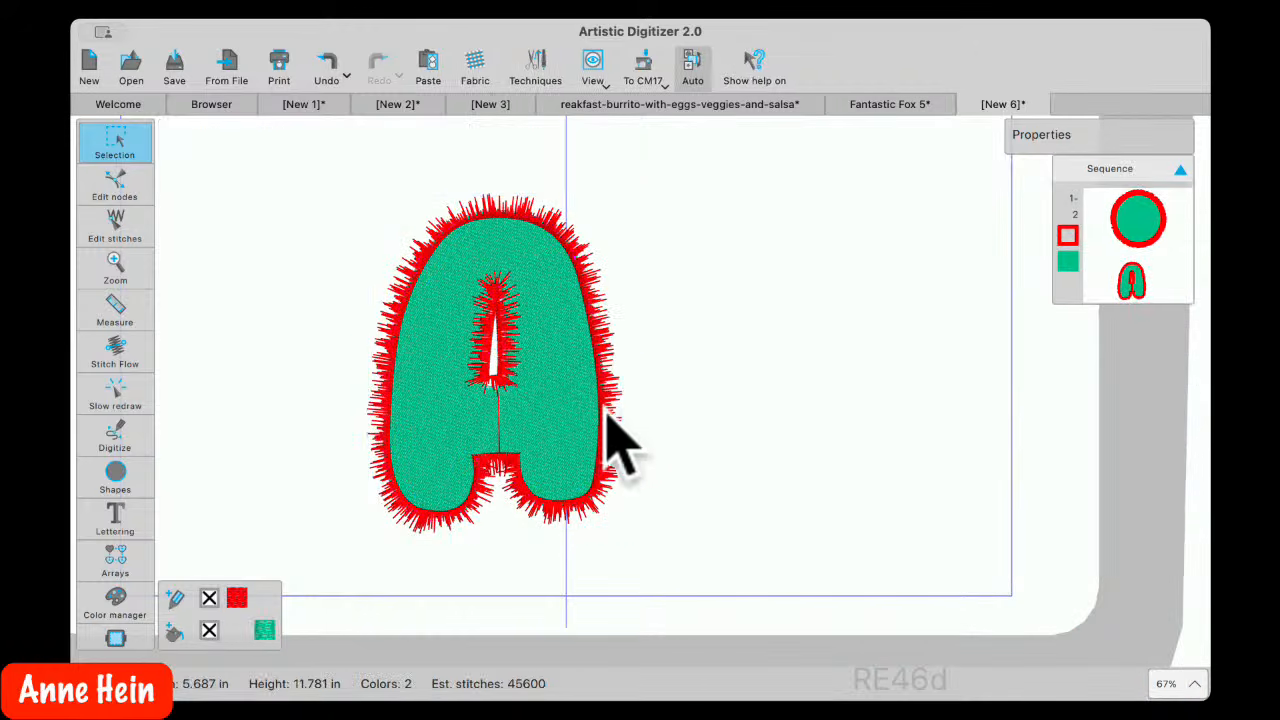
scroll(520, 440, up, 3)
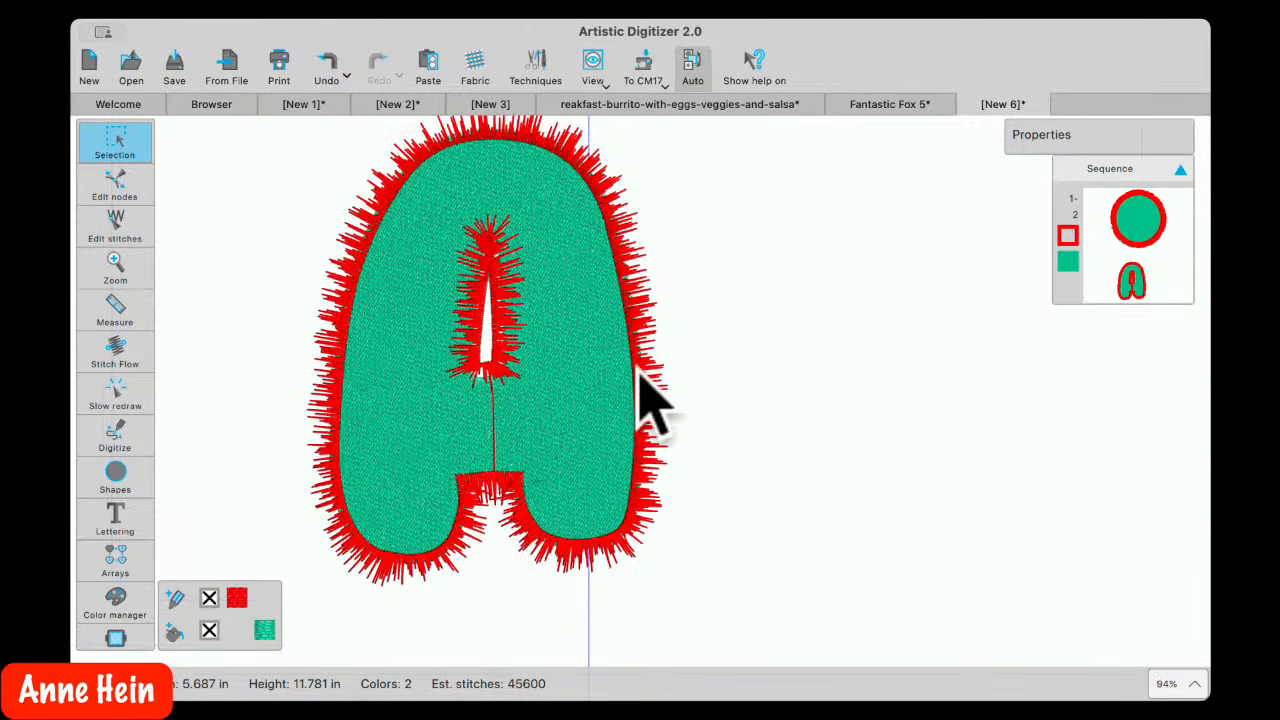
scroll(636, 390, down, 4)
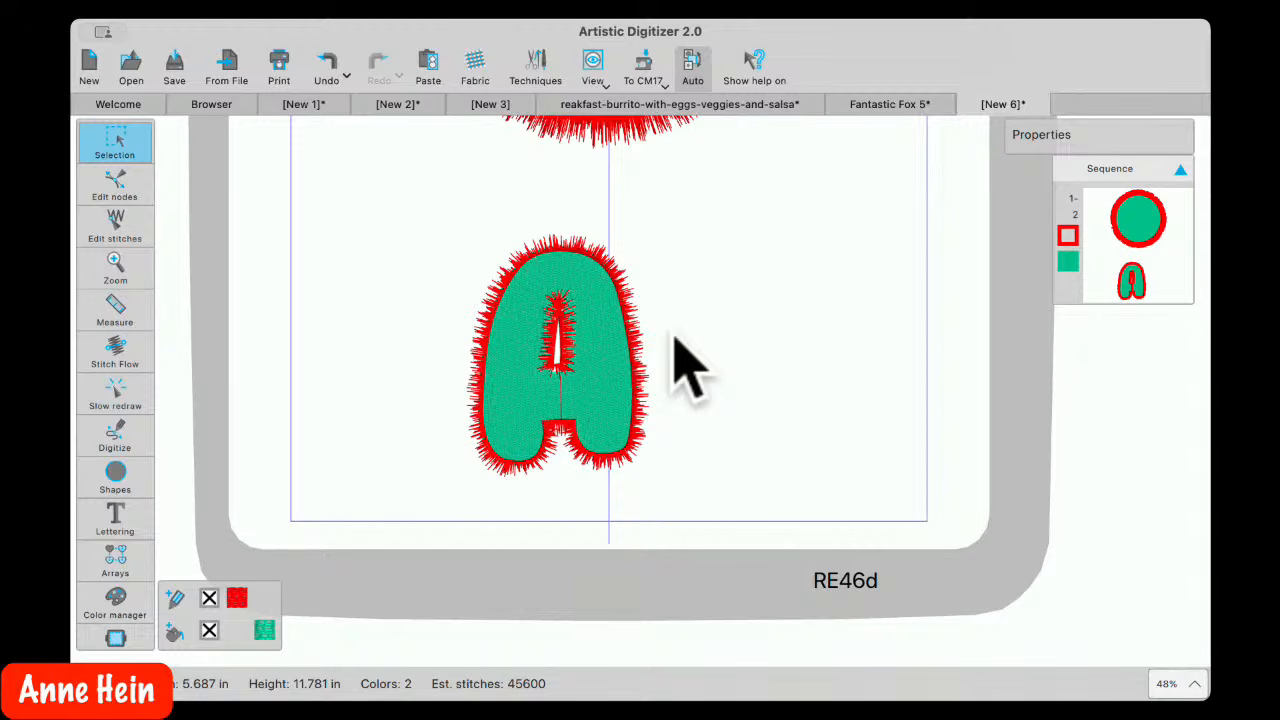
Open the red mushroom "Ready to sew" design from the recent files
click(226, 104)
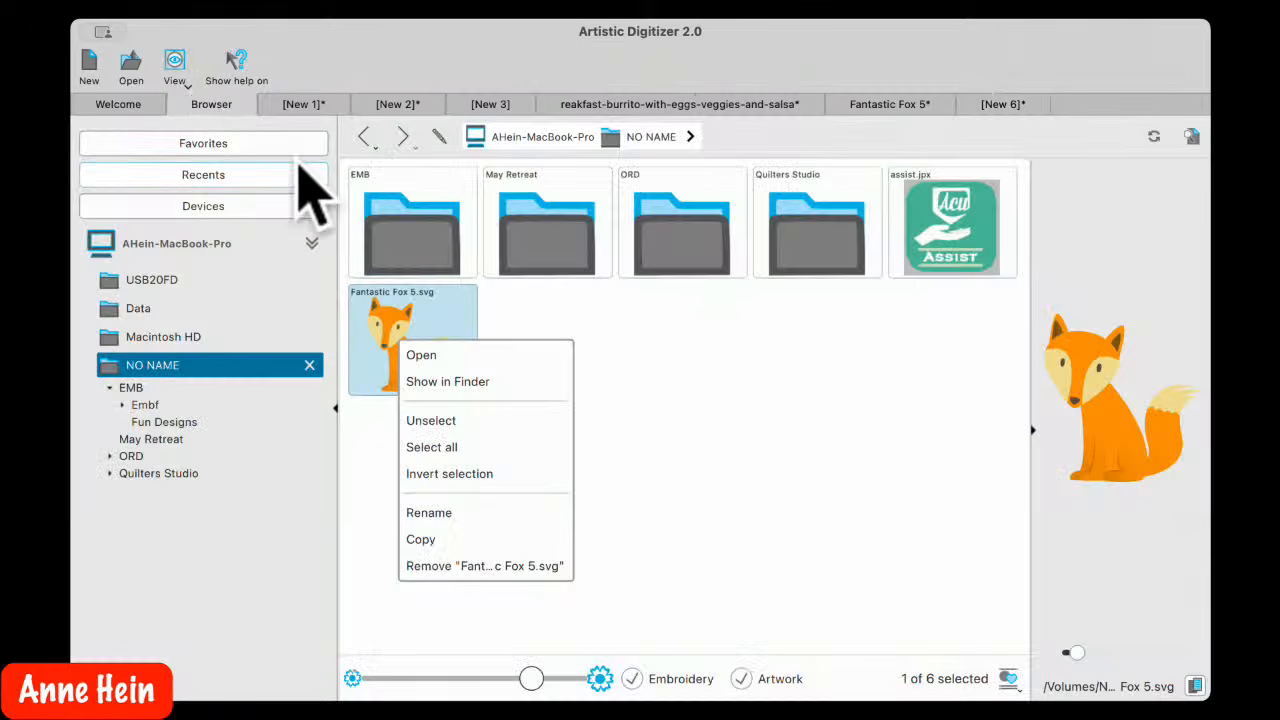
click(118, 104)
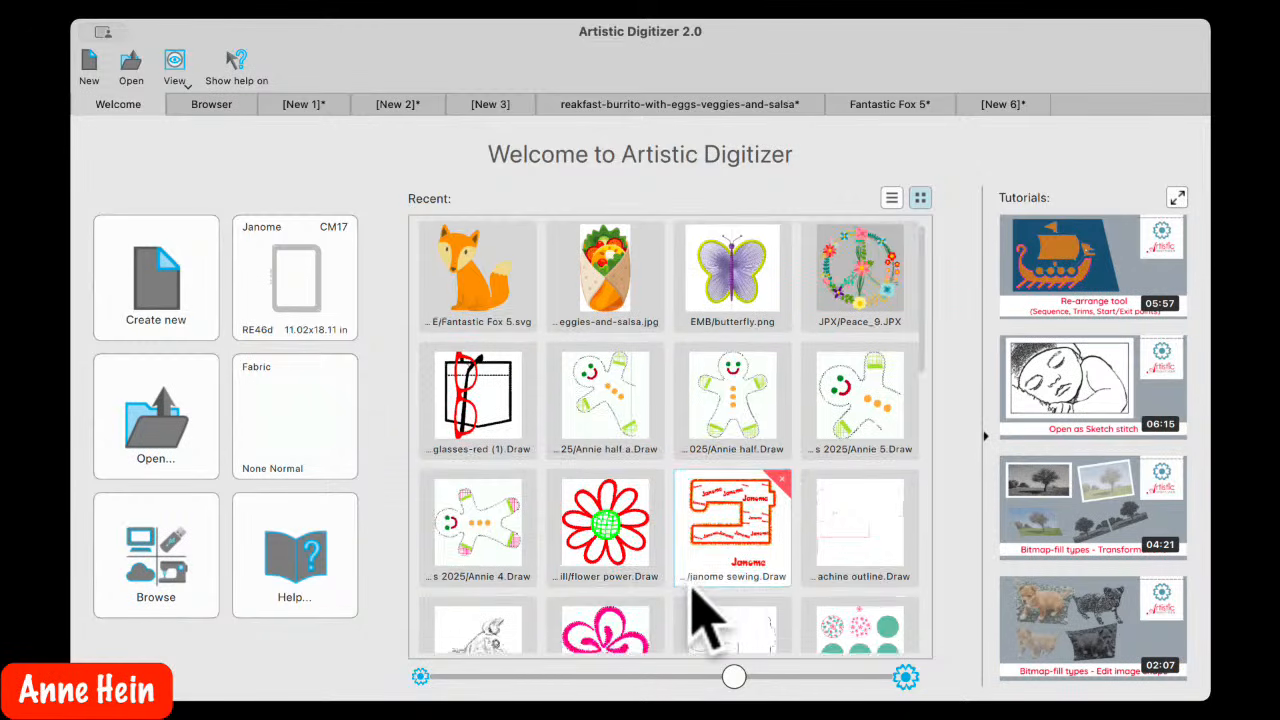
scroll(700, 580, down, 5)
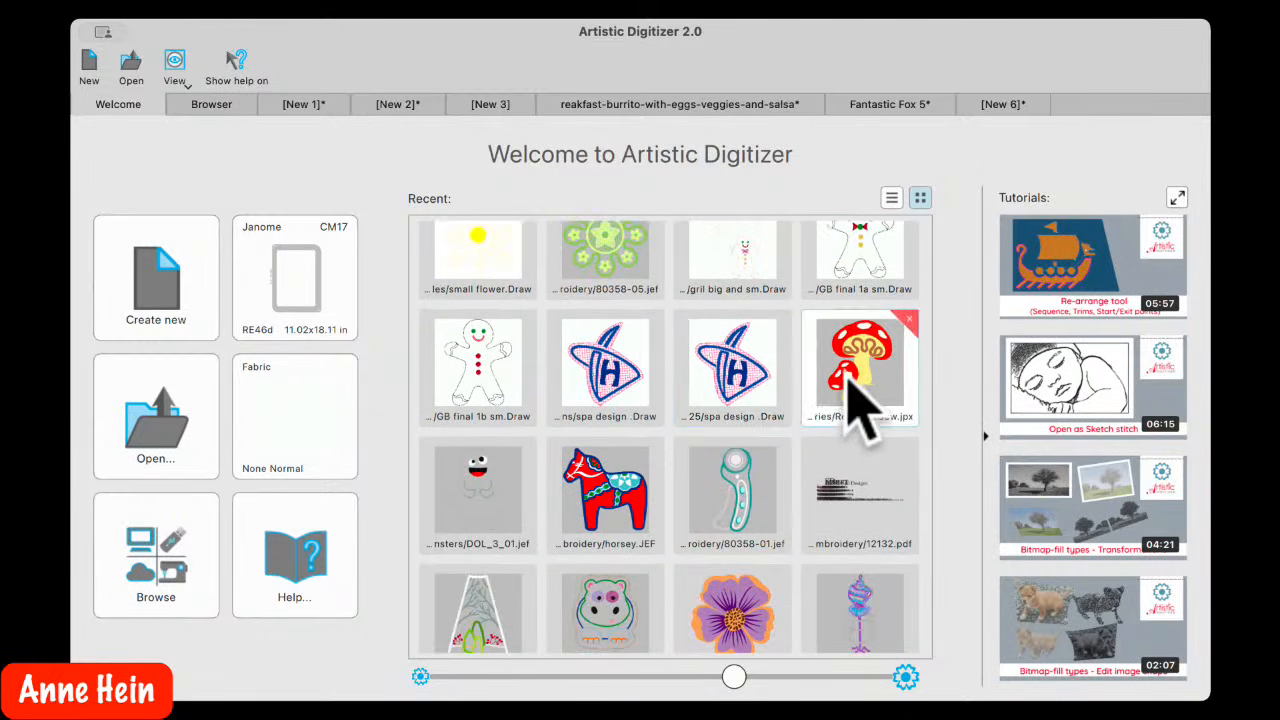
double_click(849, 406)
Digitize an open outline shape around the large mushroom's red cap, about 1.47 x 1.0 in, from one side of the stem to the other
click(128, 440)
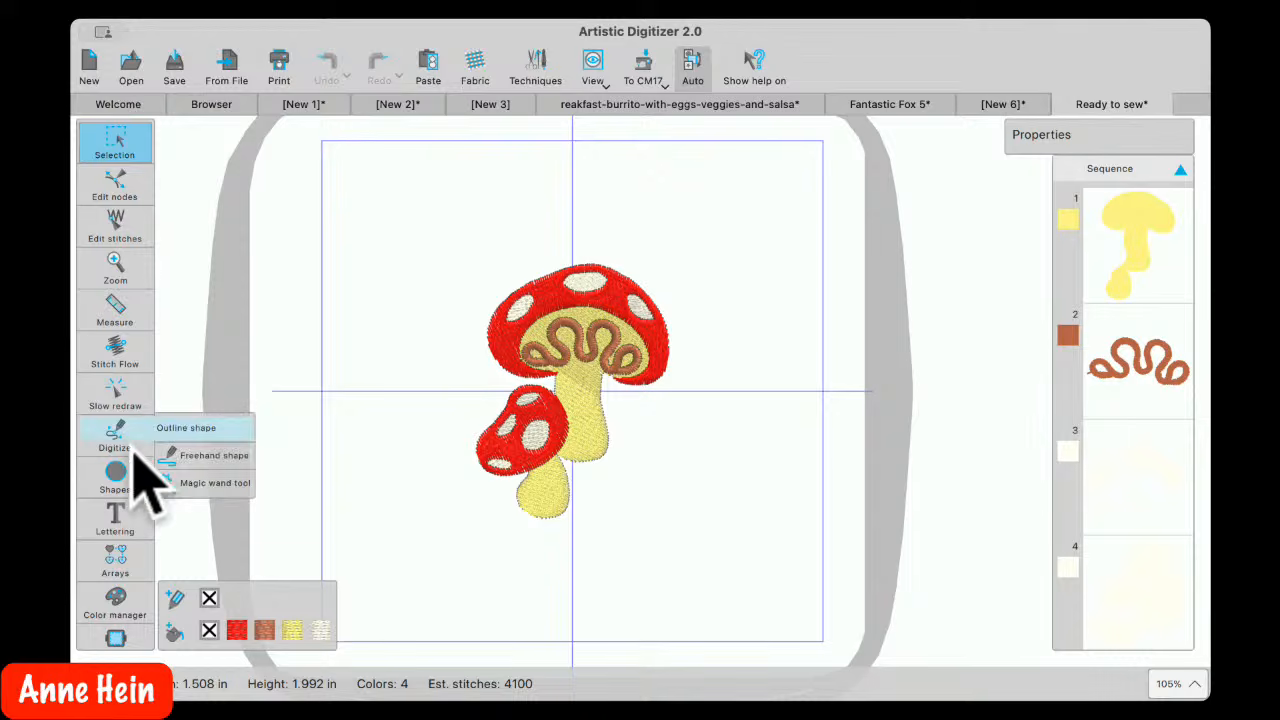
click(190, 428)
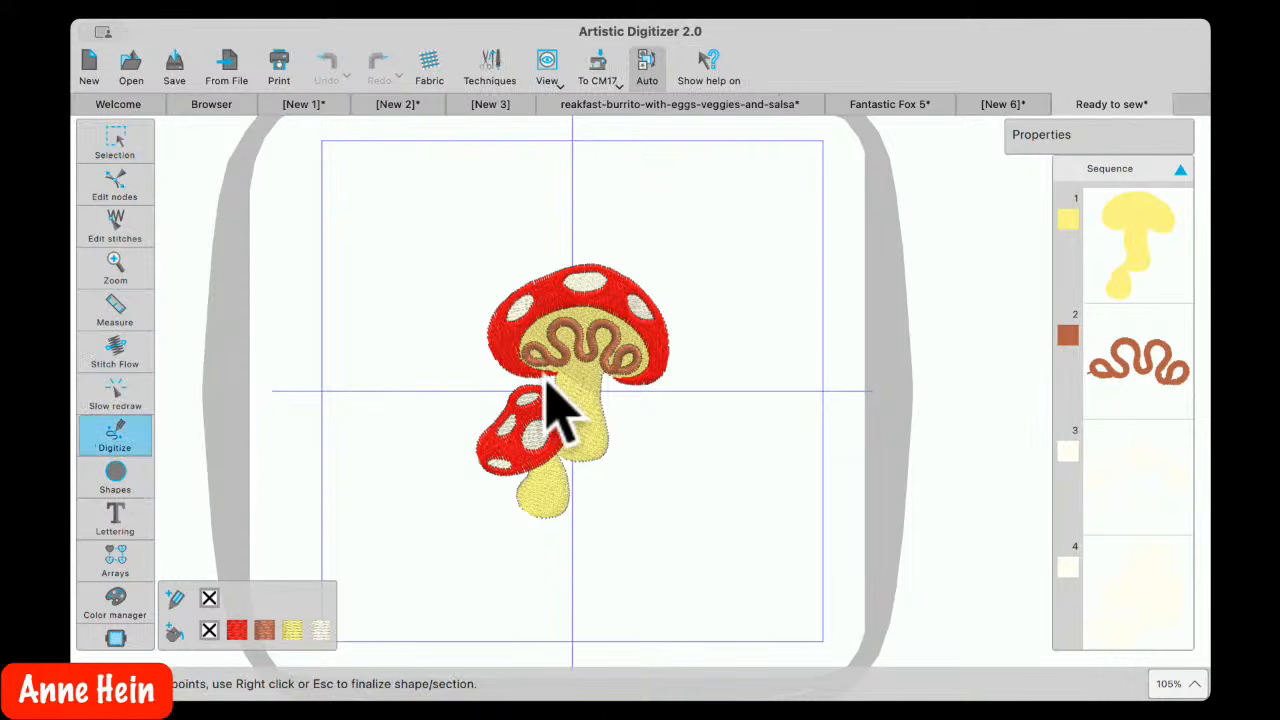
click(552, 374)
click(498, 368)
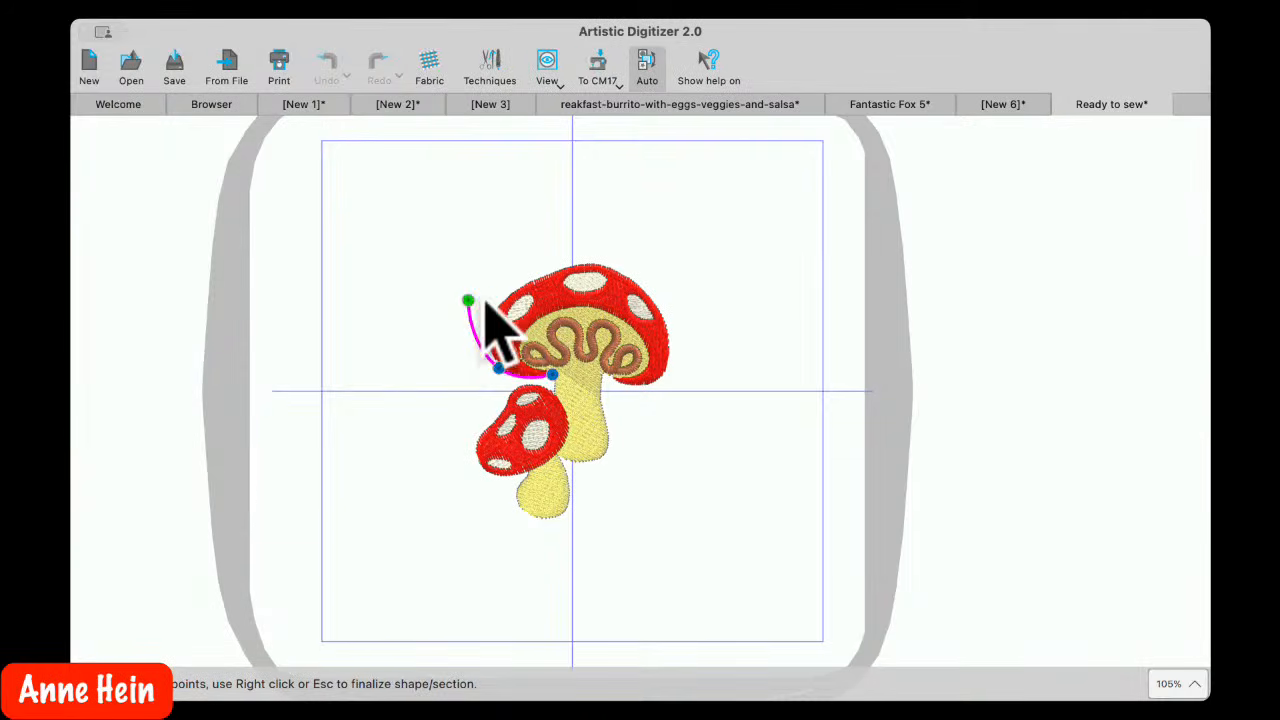
click(499, 298)
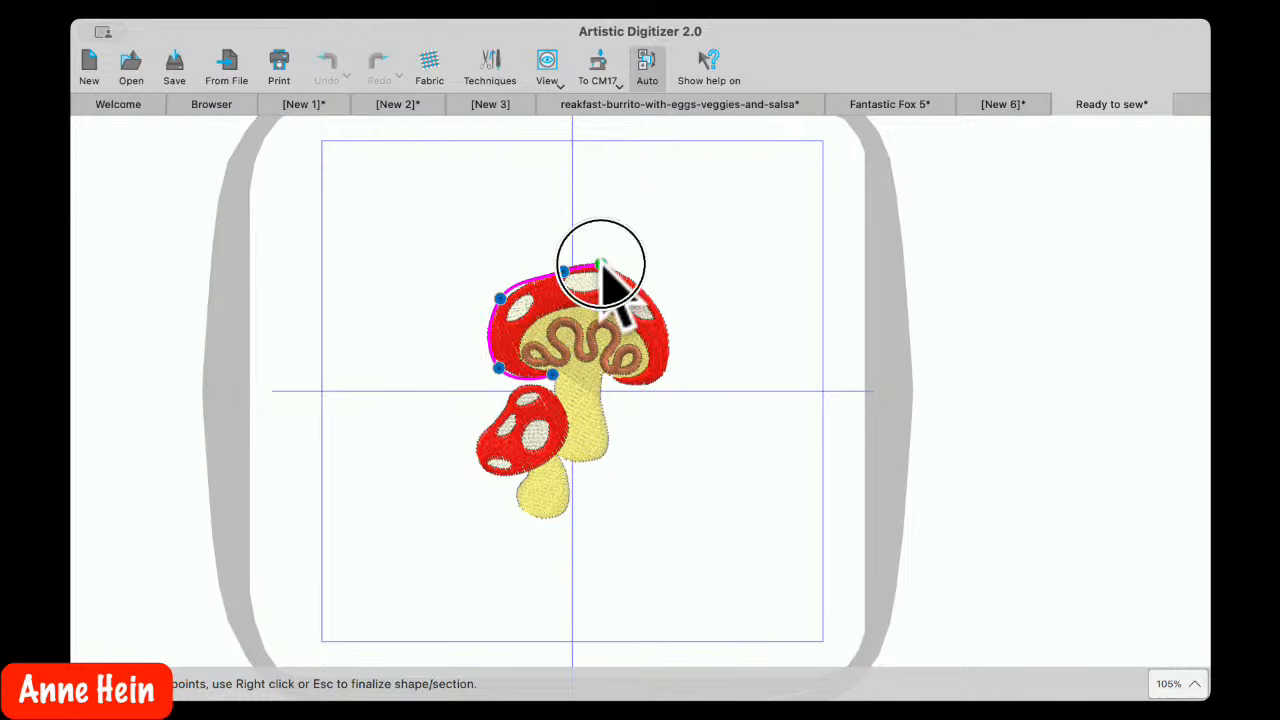
click(600, 264)
click(636, 285)
click(673, 345)
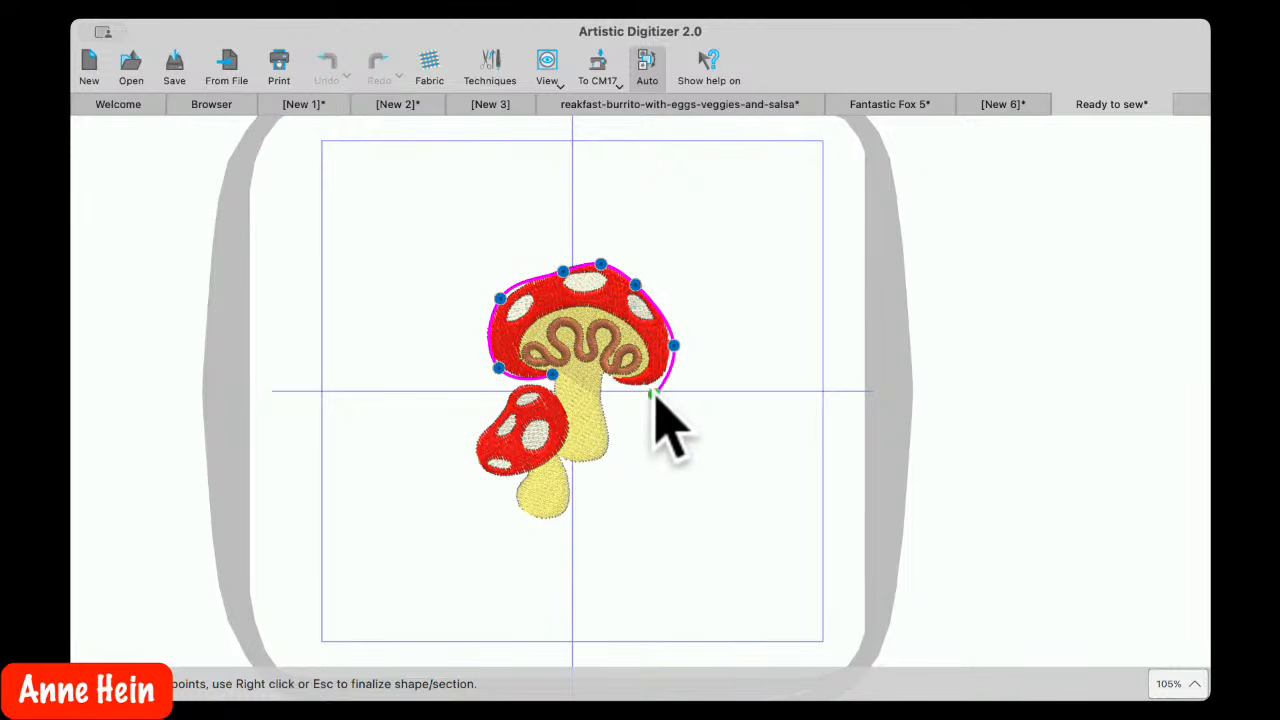
click(650, 387)
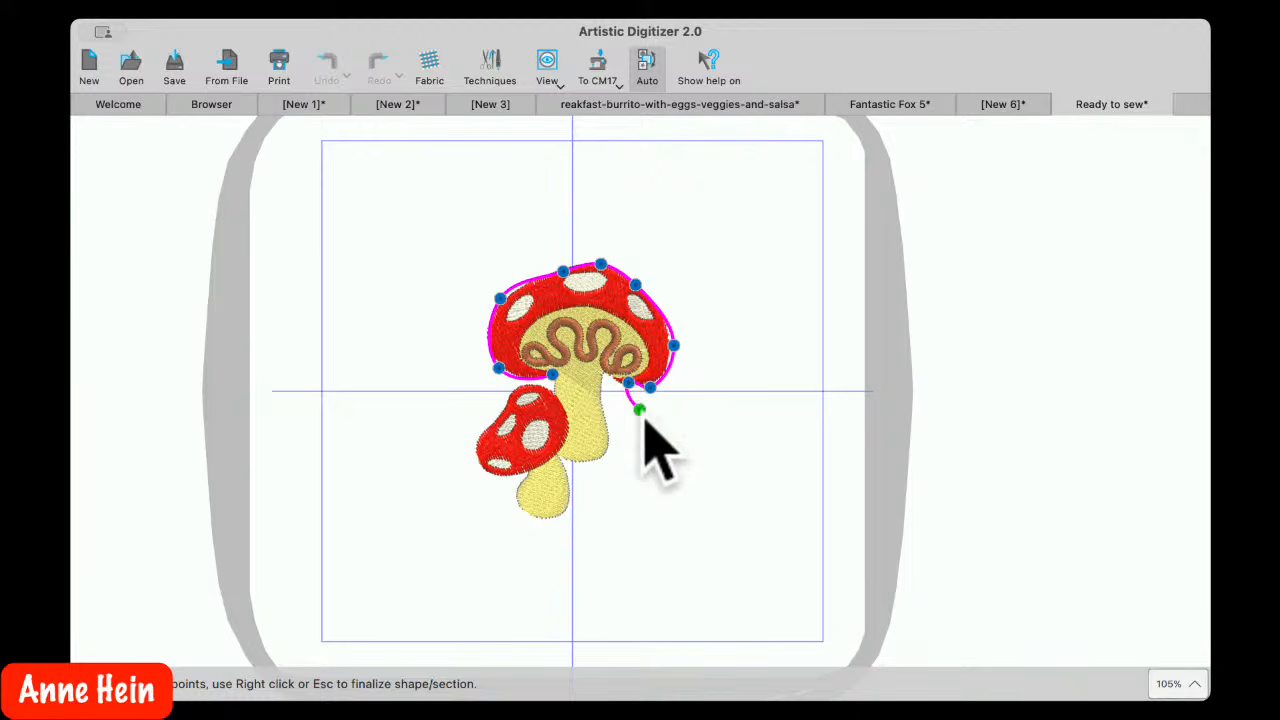
right_click(626, 392)
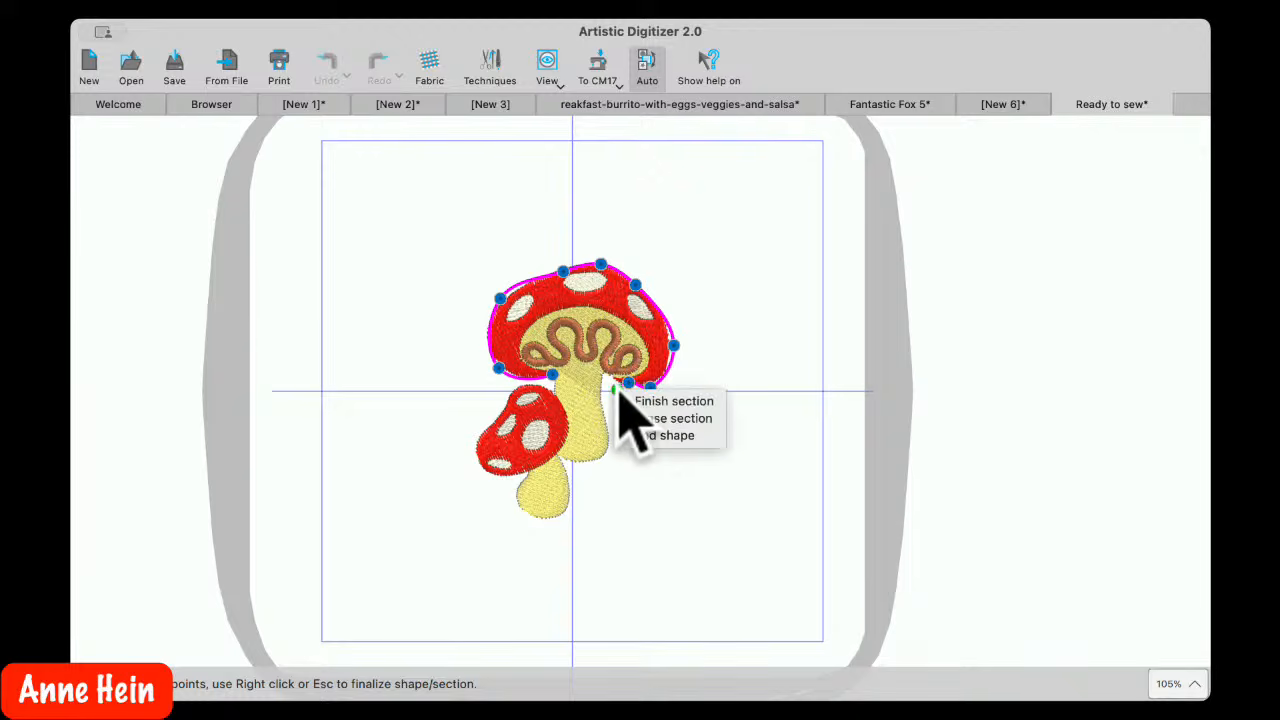
click(645, 434)
click(115, 145)
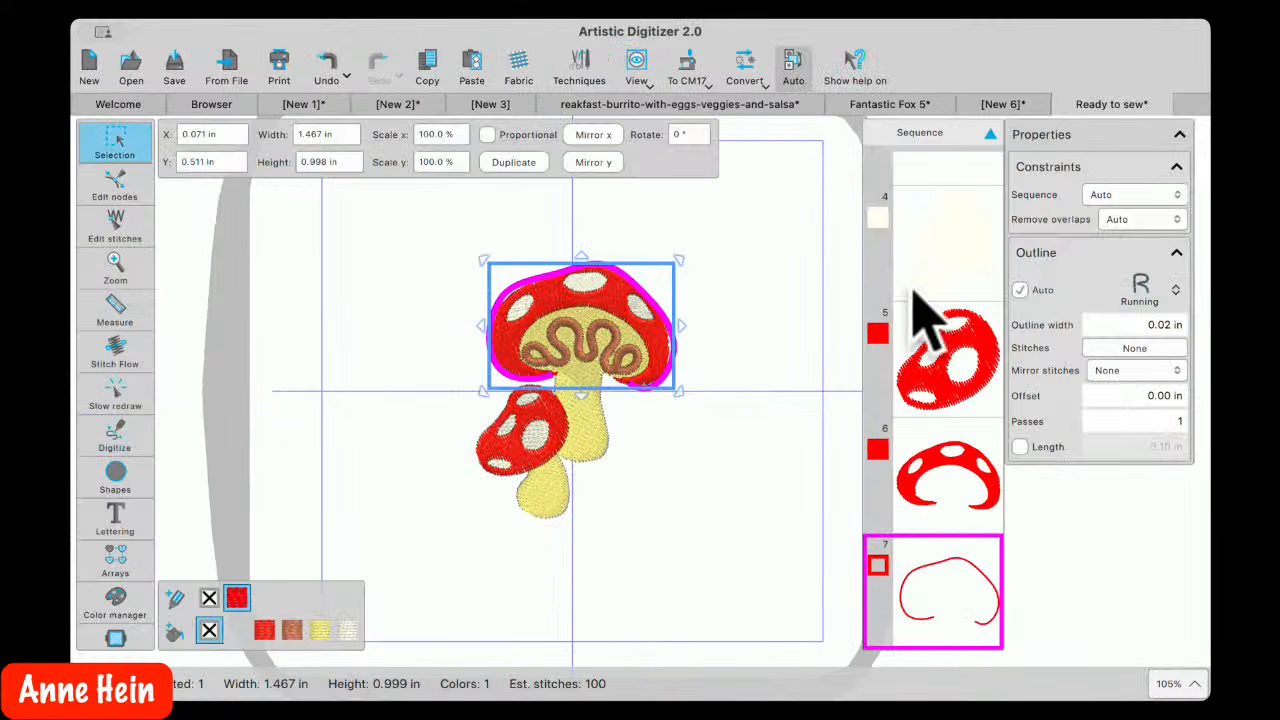
Change the cap outline to Satin serial, raise its random value, and inspect the border up close
click(1140, 290)
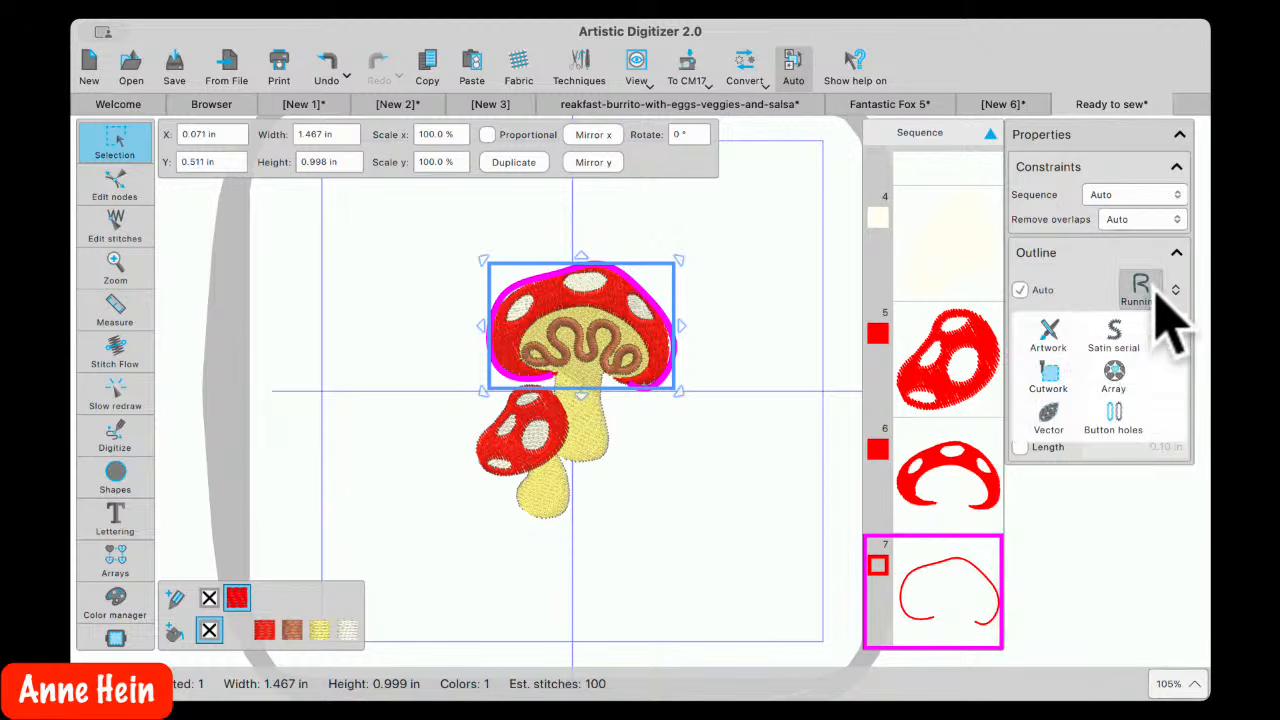
click(1125, 343)
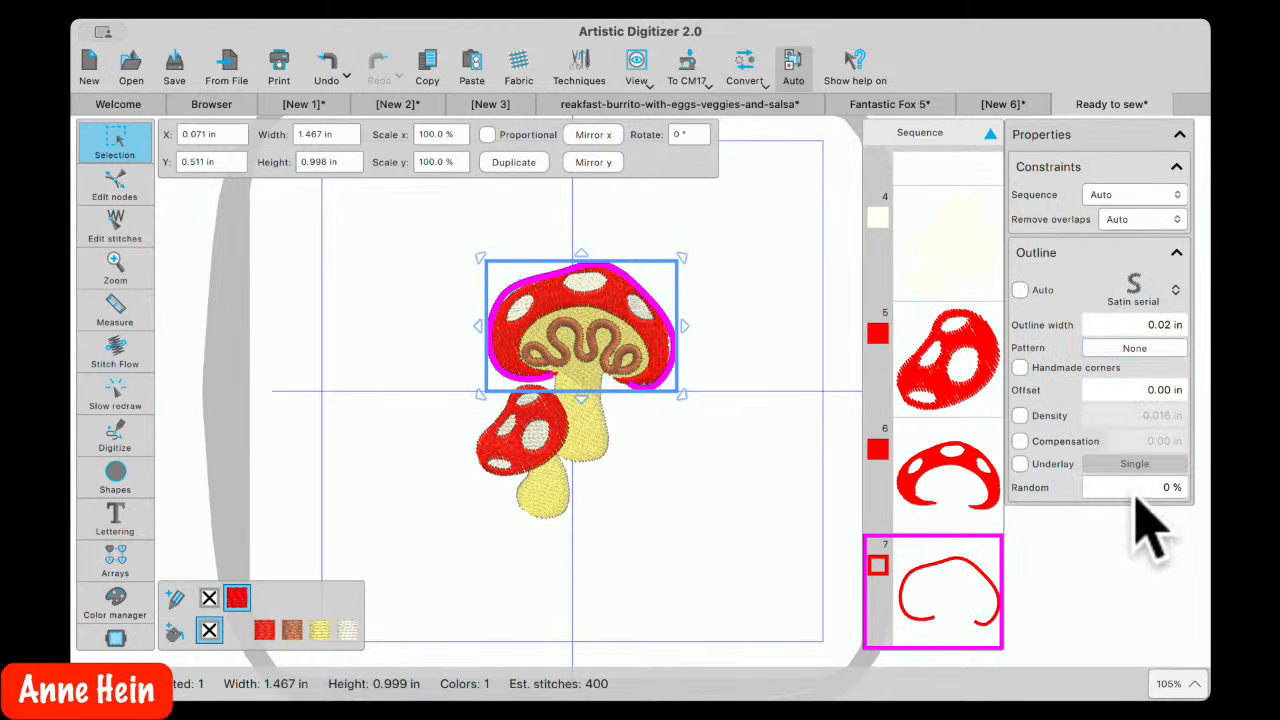
click(1108, 496)
drag(1094, 506, 1145, 506)
click(737, 455)
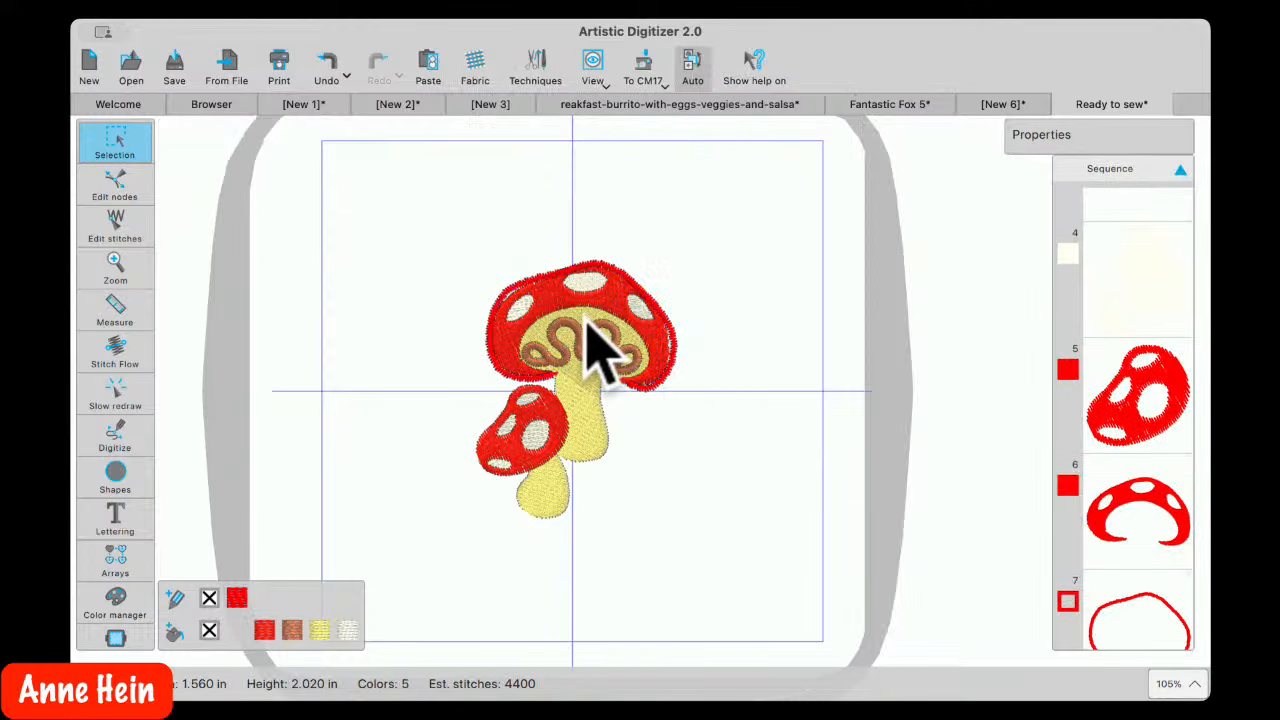
scroll(586, 340, up, 5)
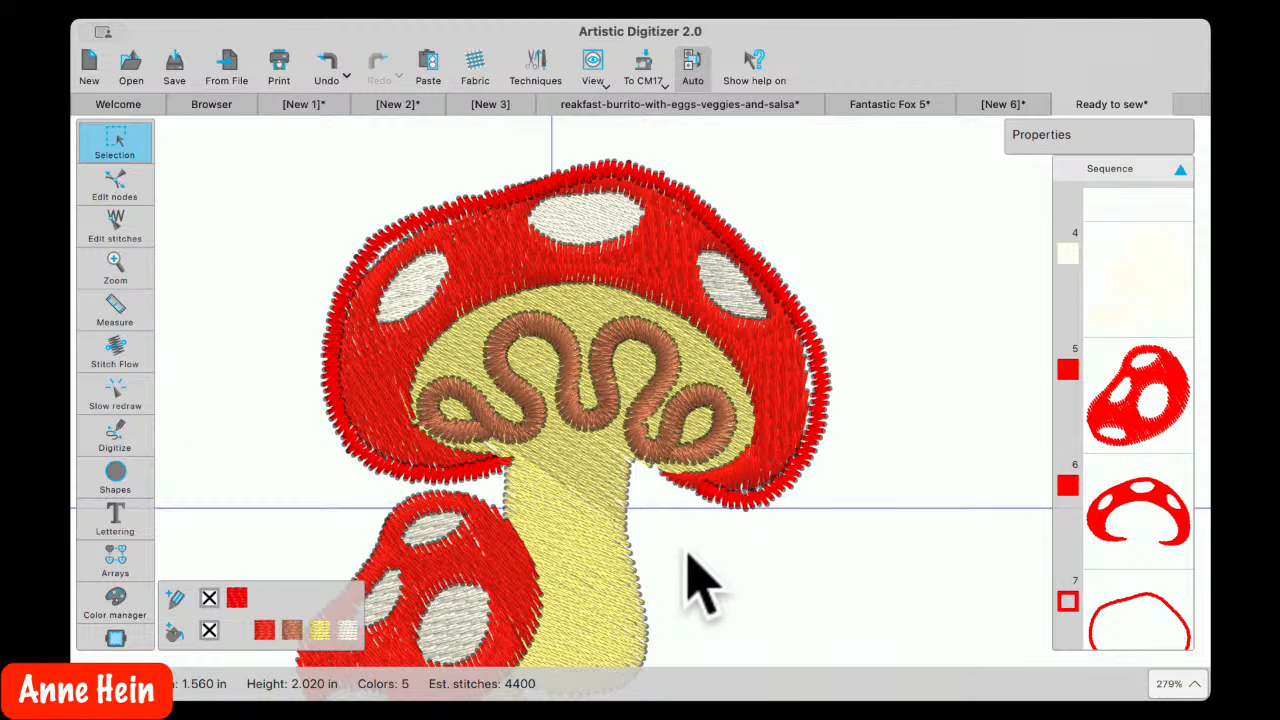
scroll(700, 585, down, 5)
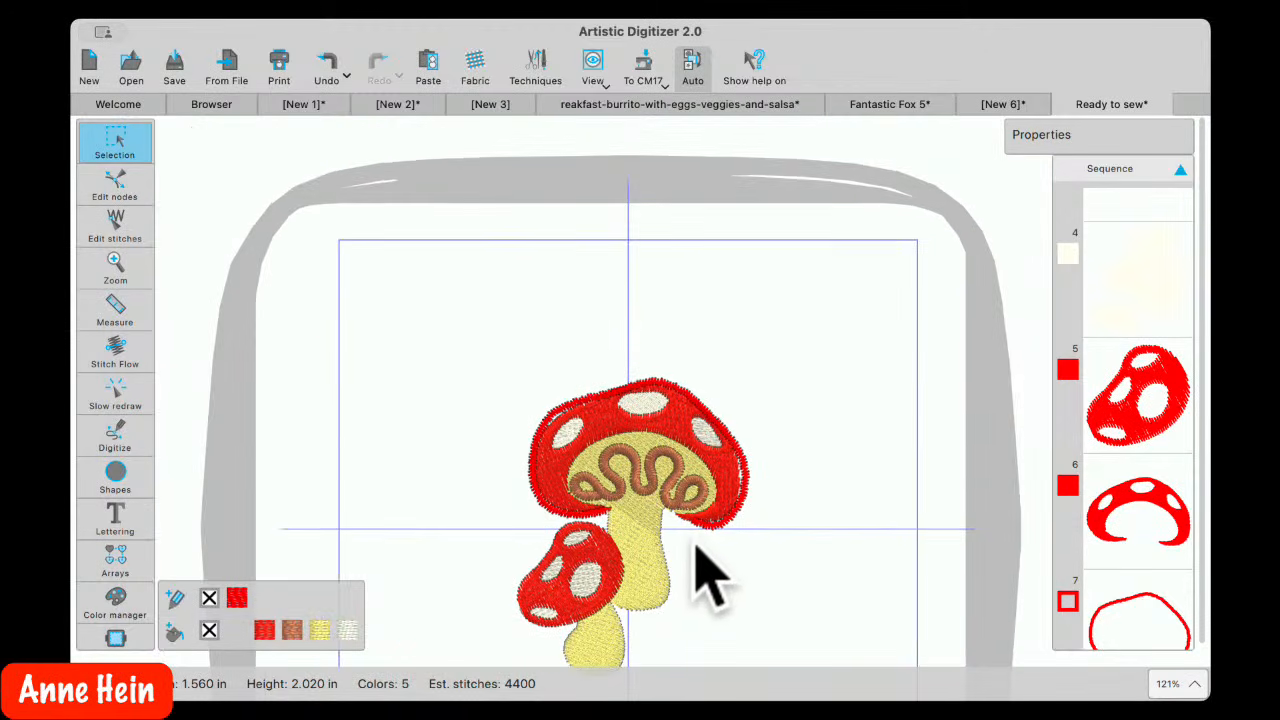
scroll(697, 548, down, 1)
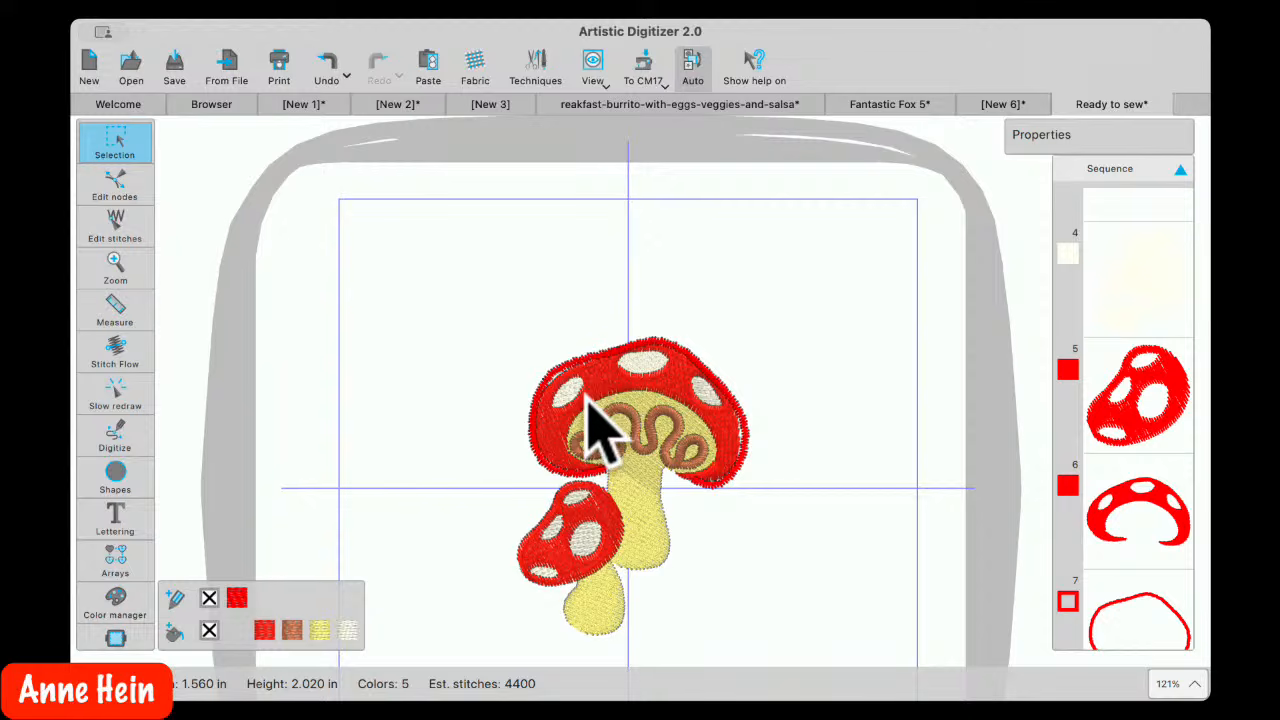